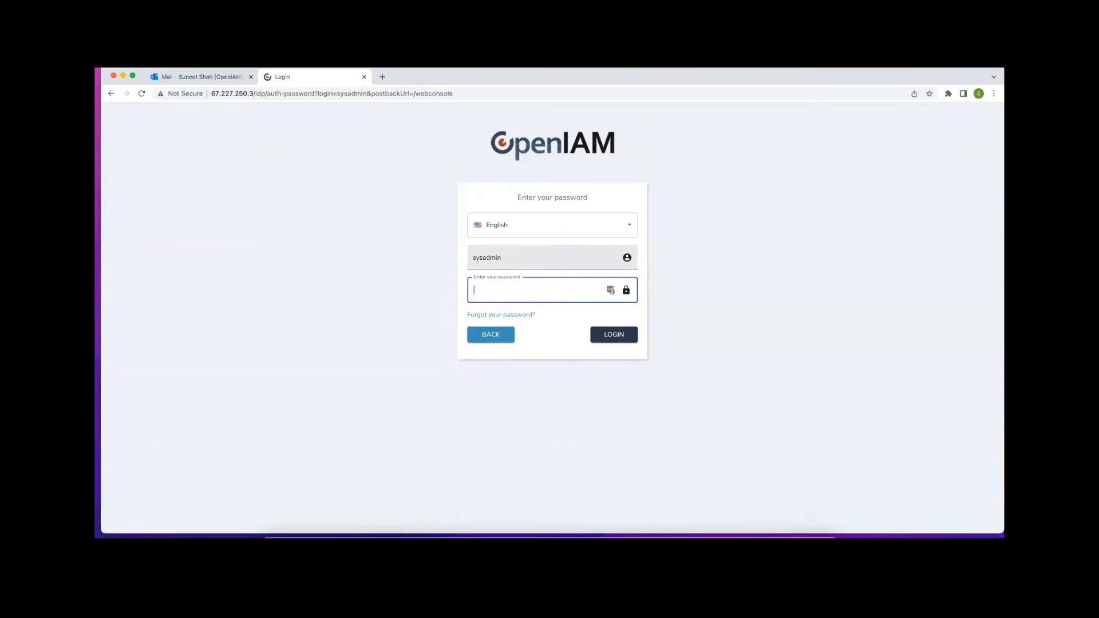
Log into the OpenIAM web console as the system admin using the account password
key(super+Tab)
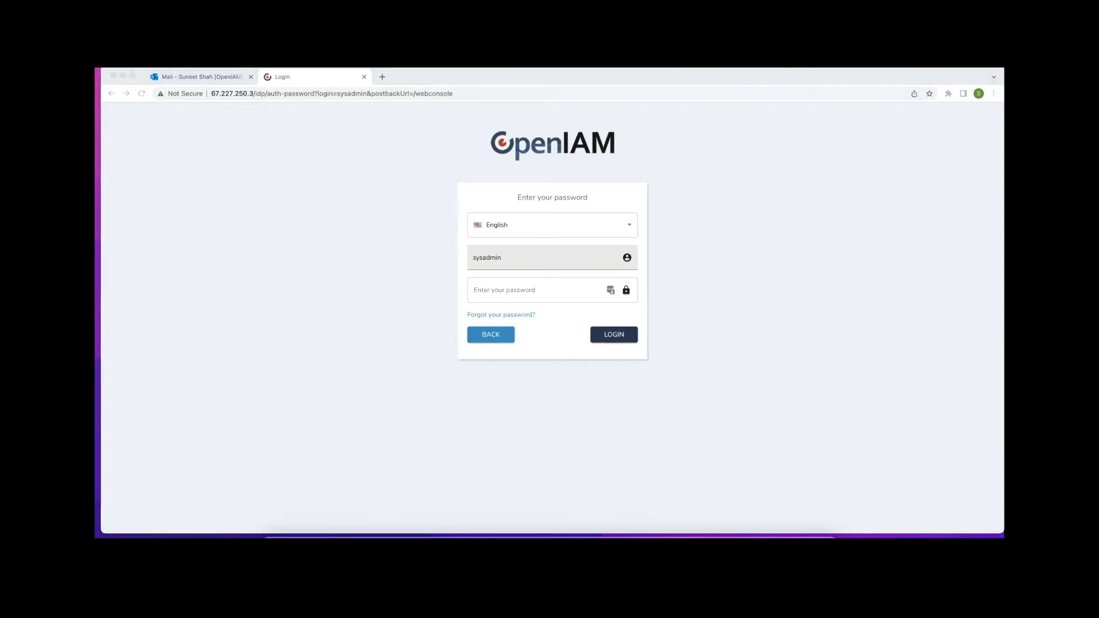
click(504, 288)
key(super+v)
click(613, 337)
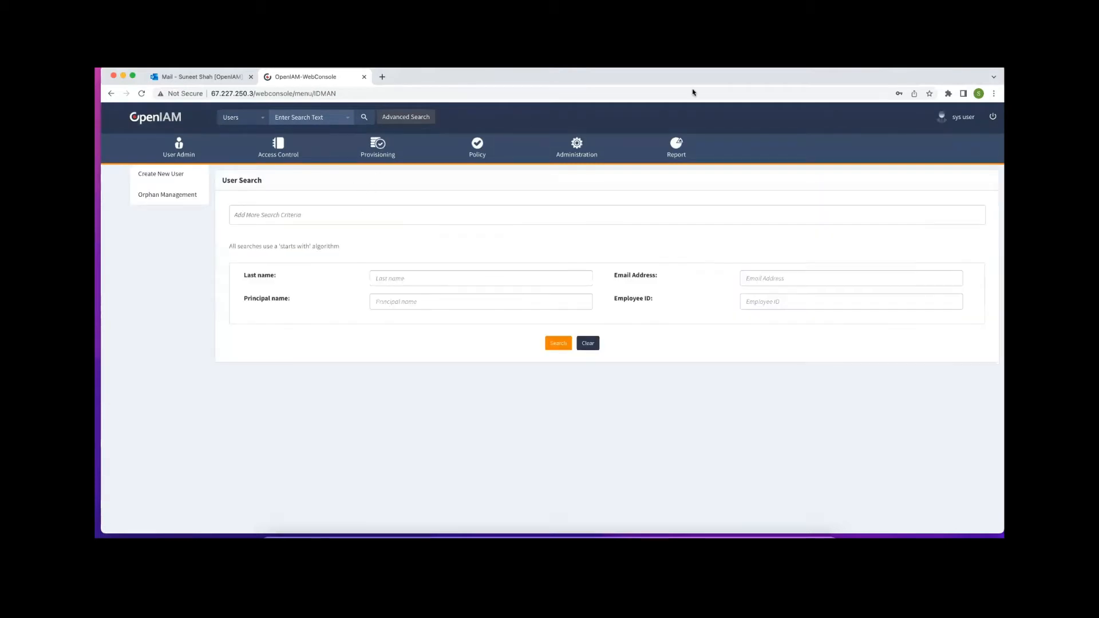
Copy the server IP from the web console's address bar
drag(802, 72, 807, 109)
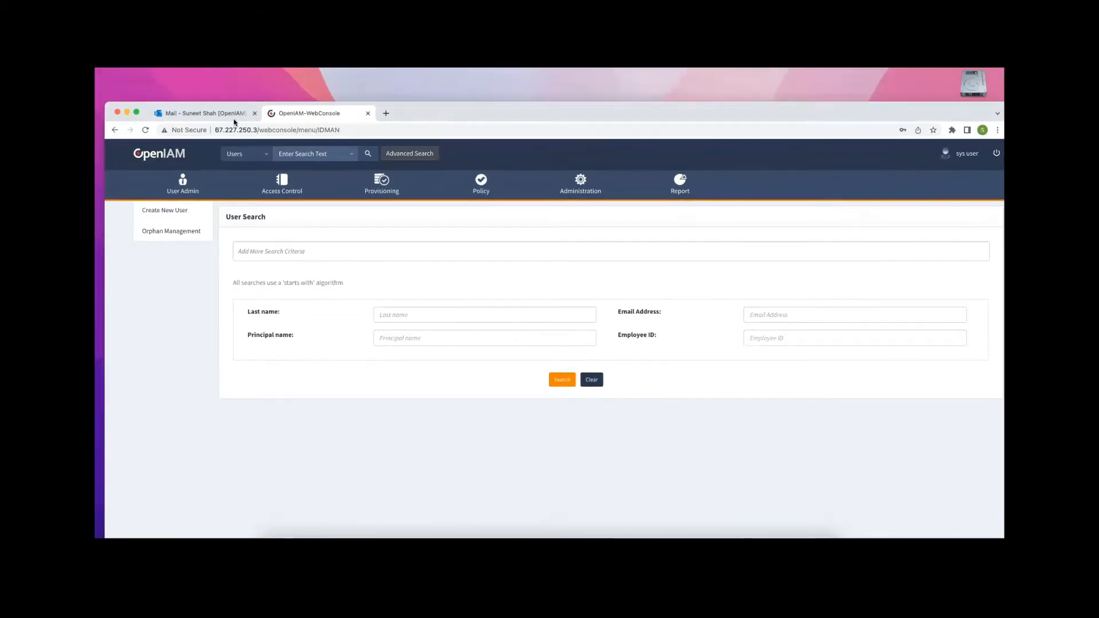
click(296, 130)
click(261, 130)
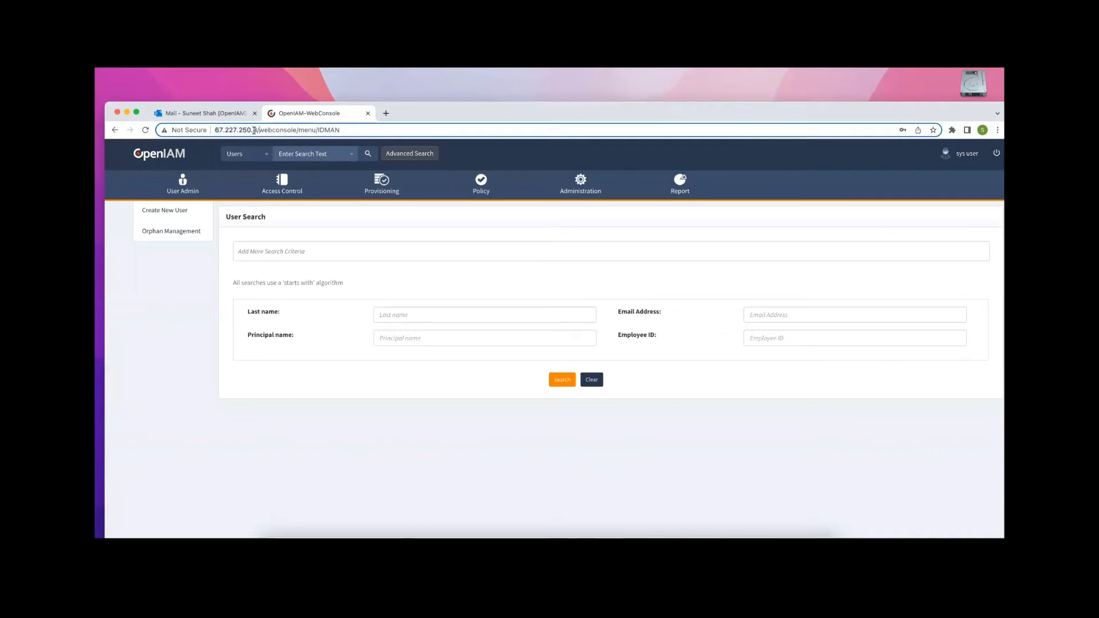
double_click(233, 130)
right_click(233, 130)
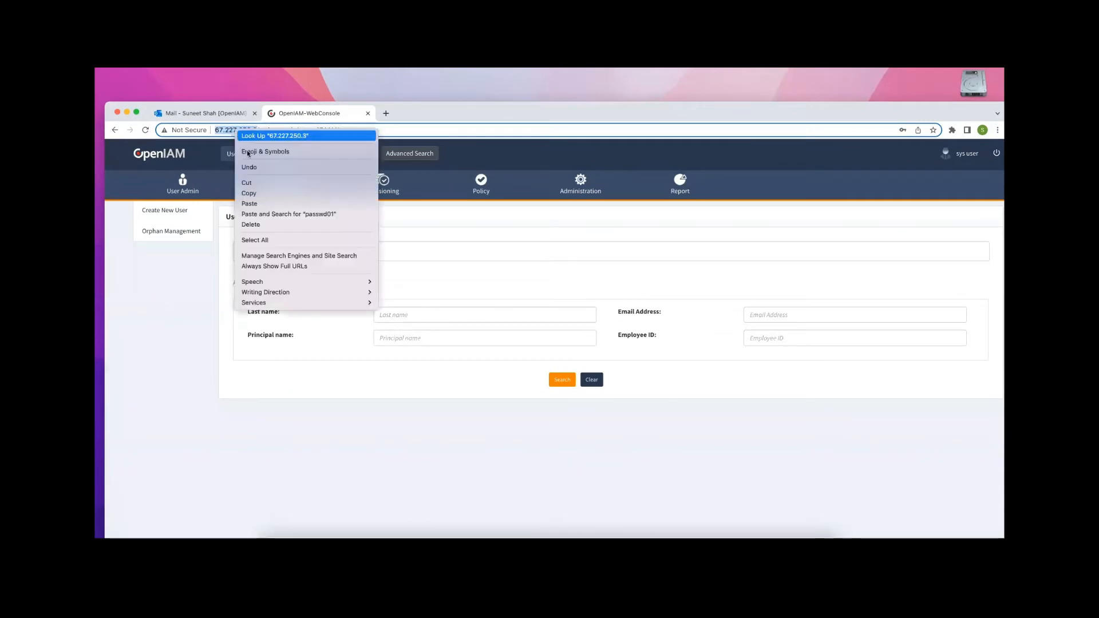
click(248, 195)
Load the server IP with /selfservice in a new tab and maximise the browser window
click(391, 114)
key(super+v)
text(/se)
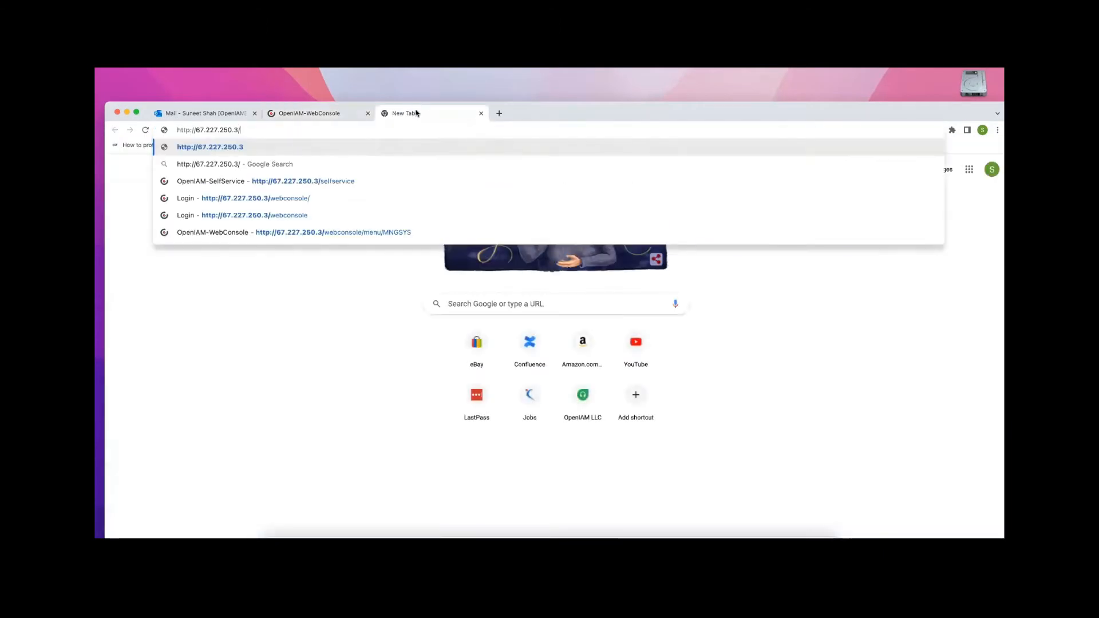
key(Return)
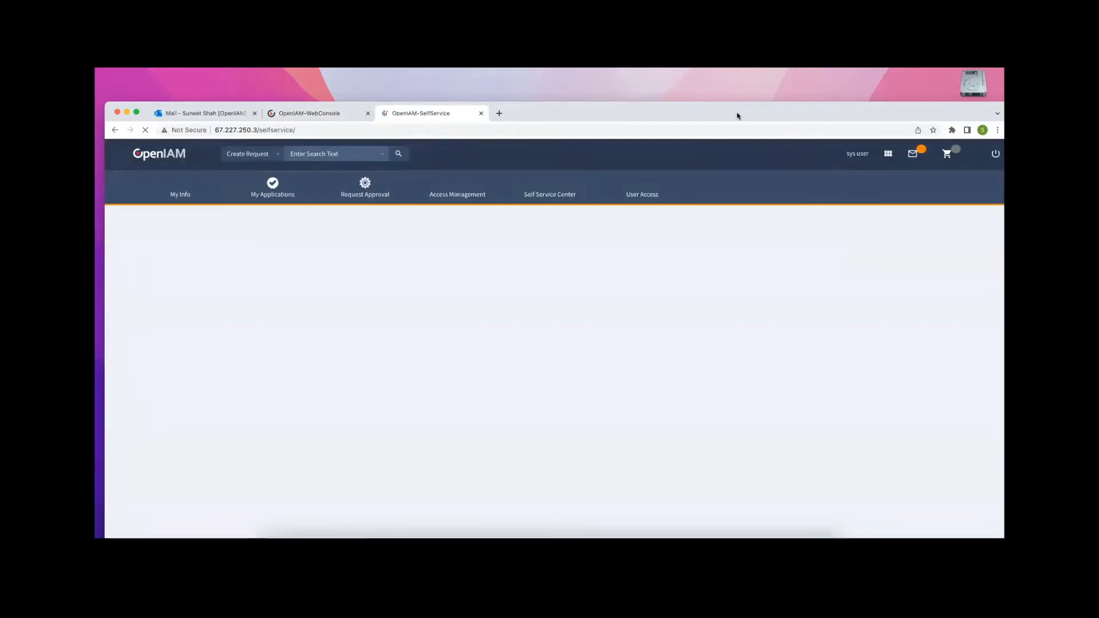
double_click(737, 116)
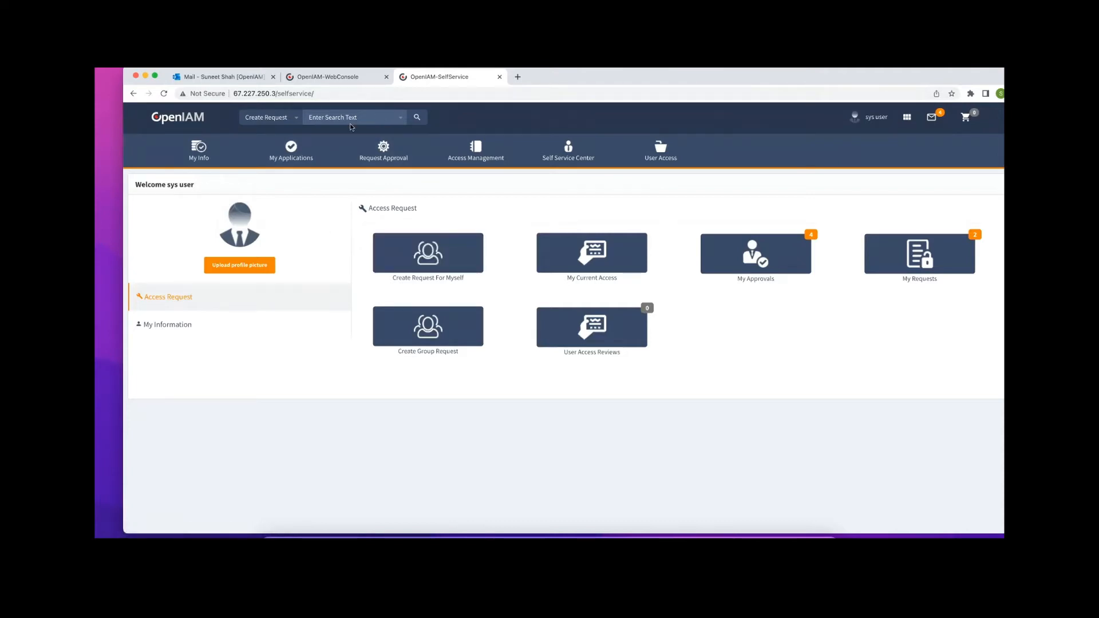
Start a Create Request For Myself from the Service Catalog, then return to the OpenIAM-WebConsole tab
click(427, 268)
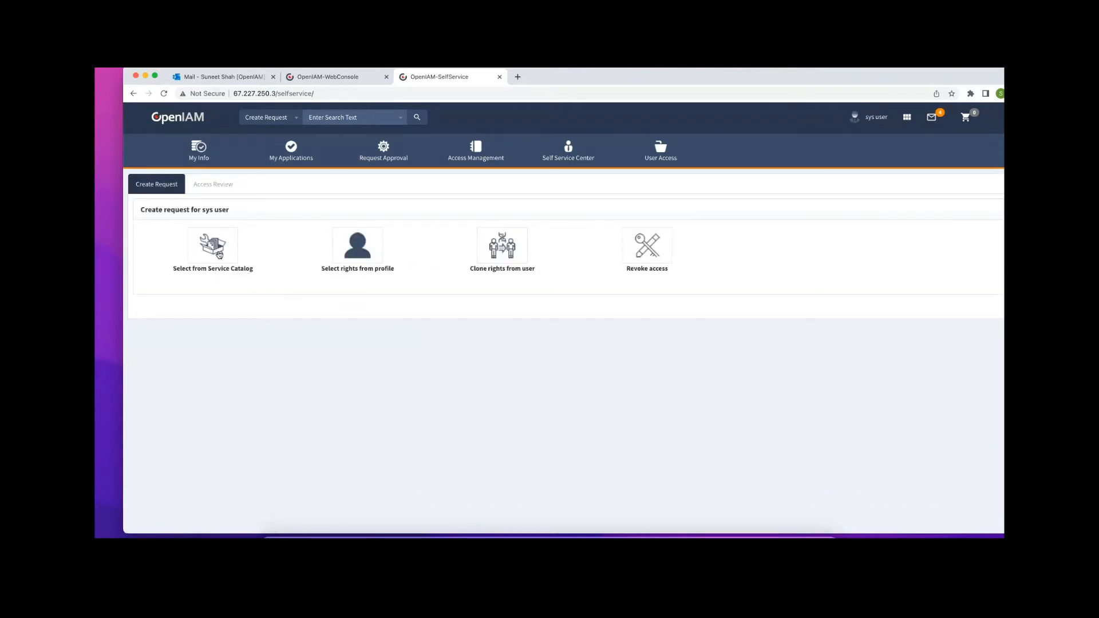
click(212, 250)
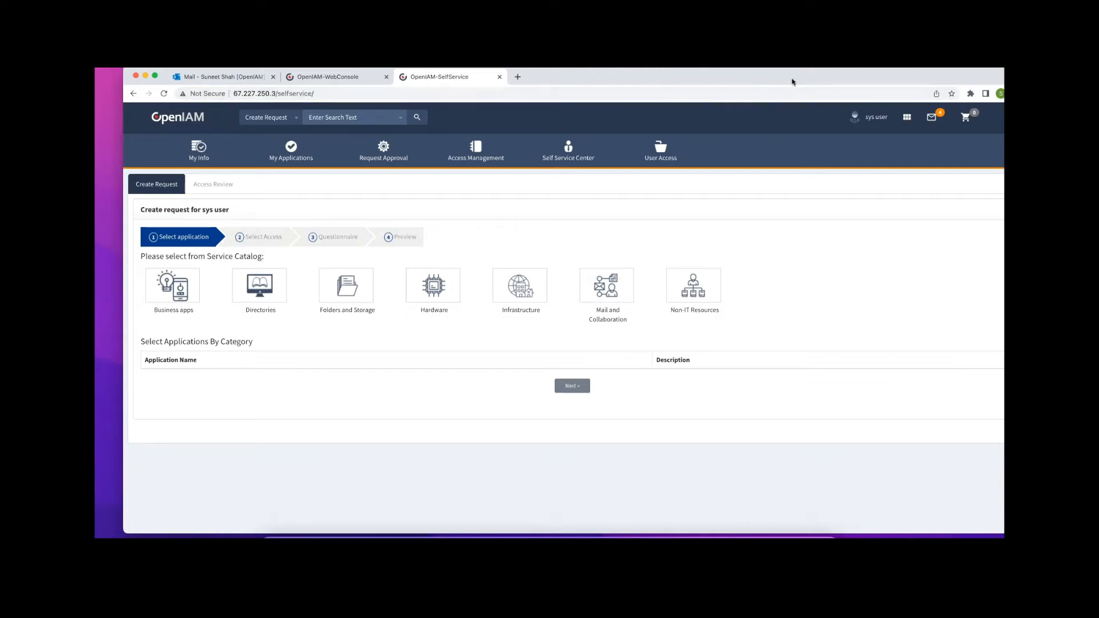
click(302, 77)
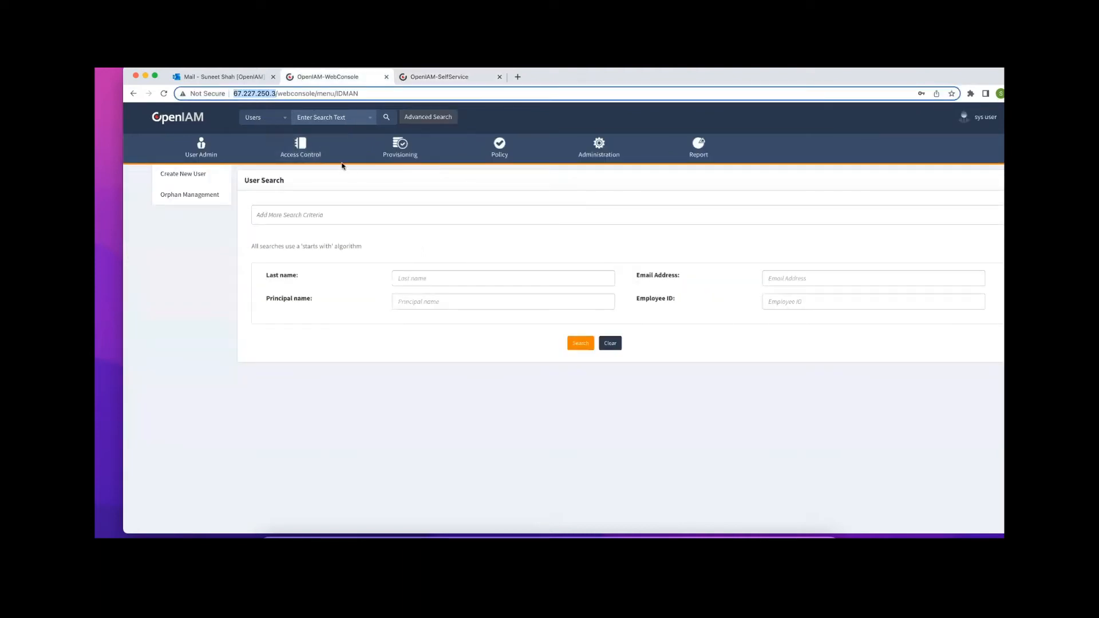
Filter Access Control resources to the Application category type, then start Create New Resource
click(302, 147)
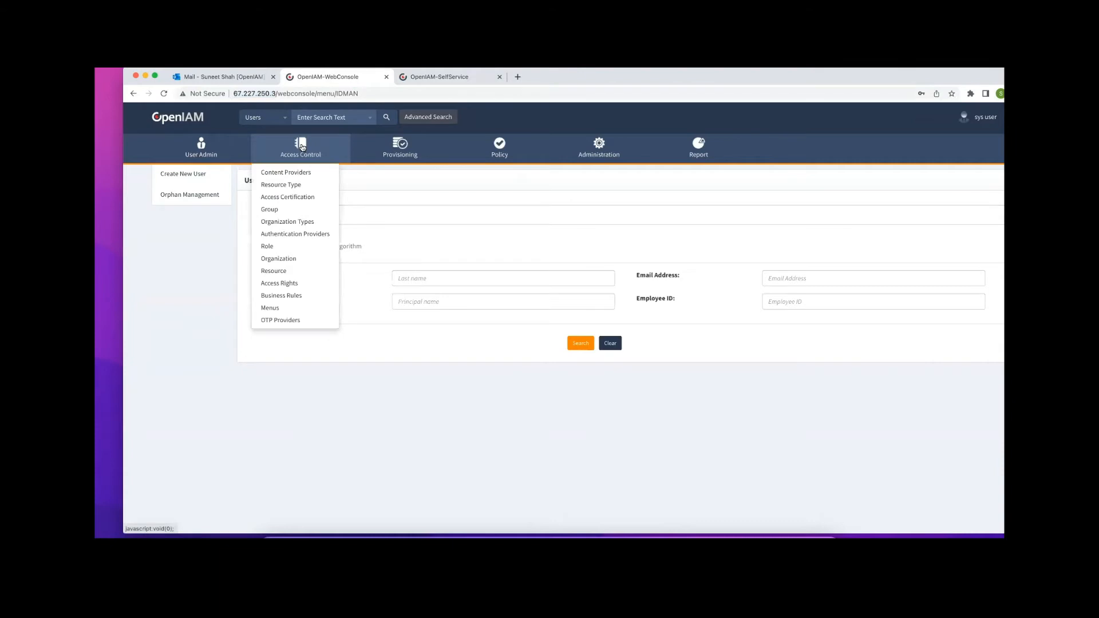
click(277, 272)
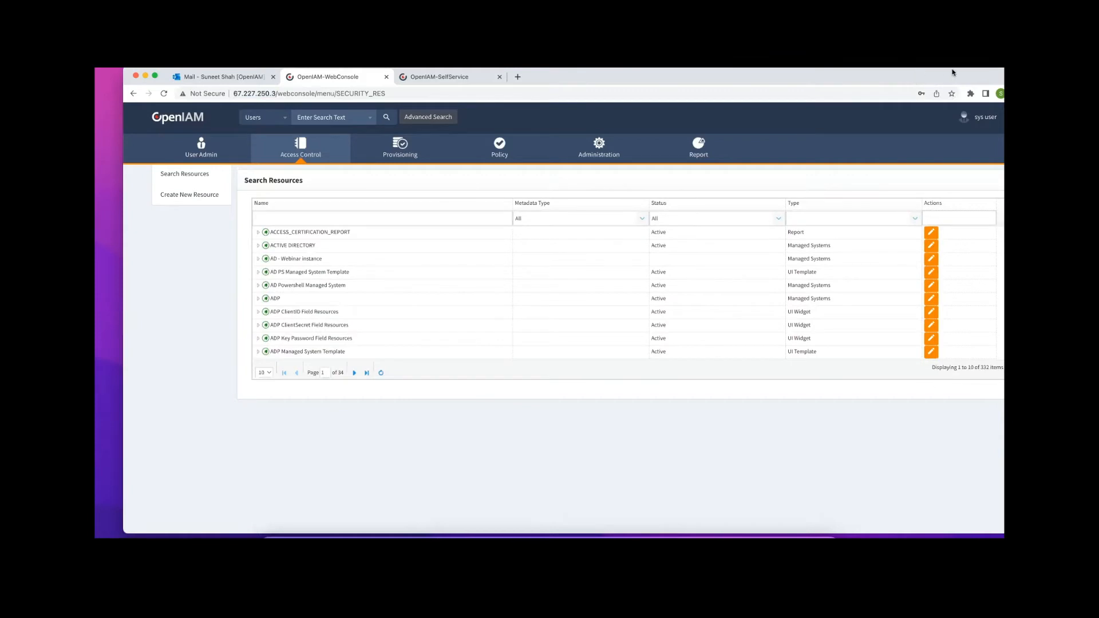
click(841, 219)
click(915, 218)
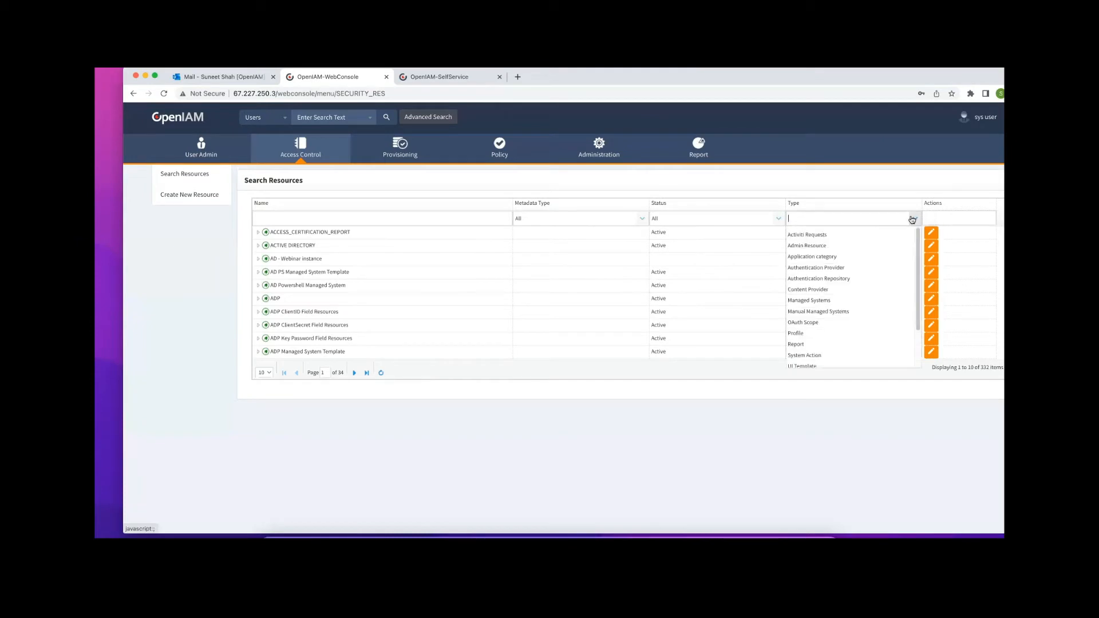
click(828, 257)
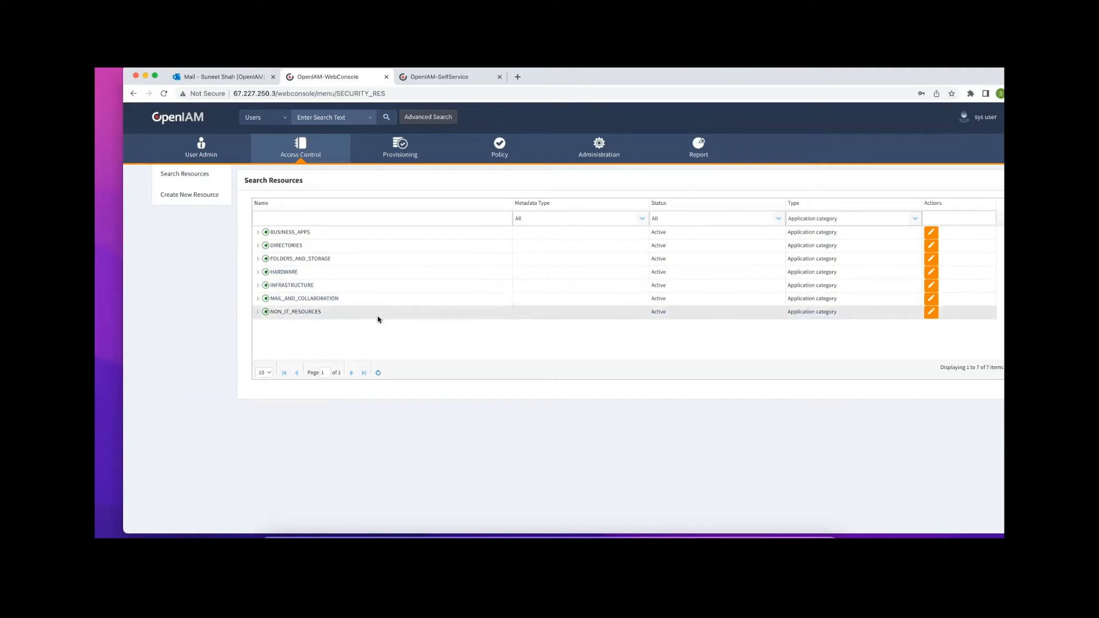
click(194, 195)
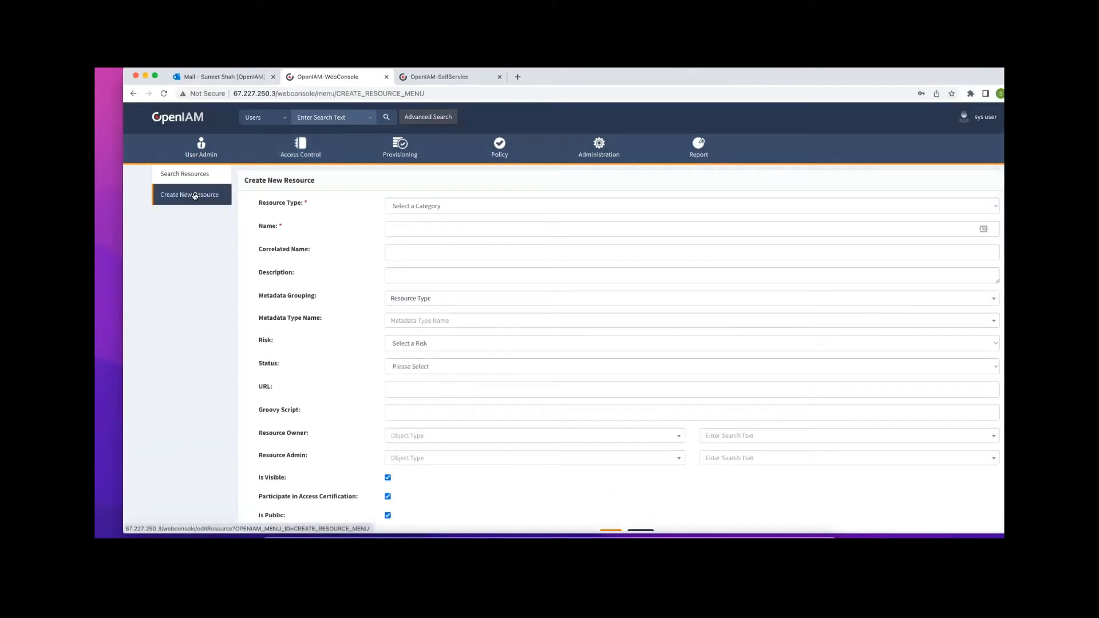
Set resource type Application category with name and English display name 'Demo Category'
click(466, 206)
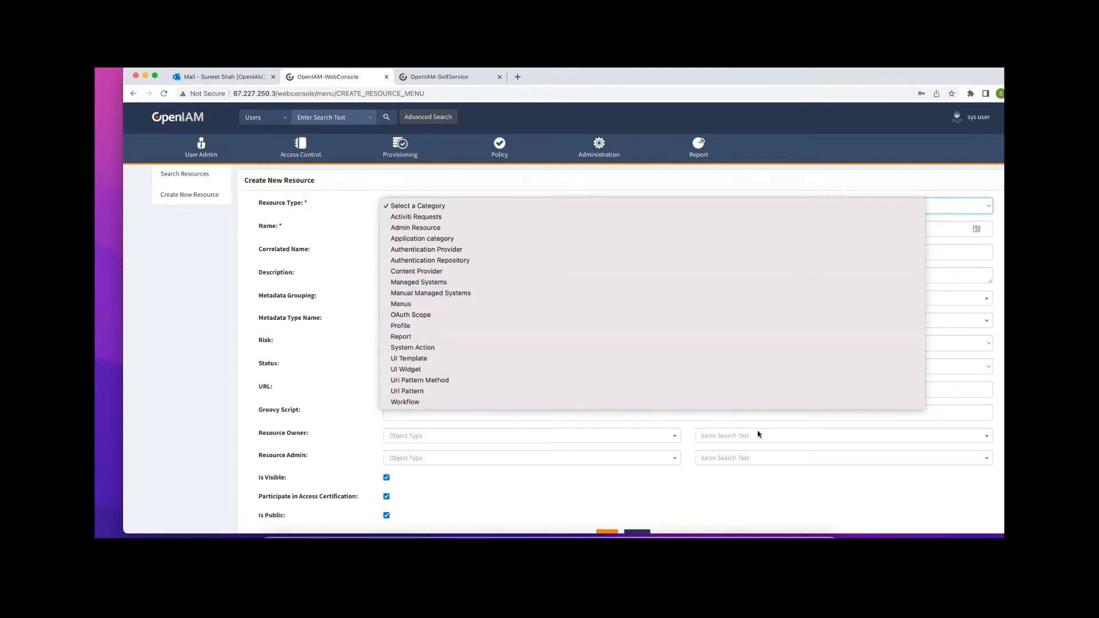
click(431, 239)
click(453, 229)
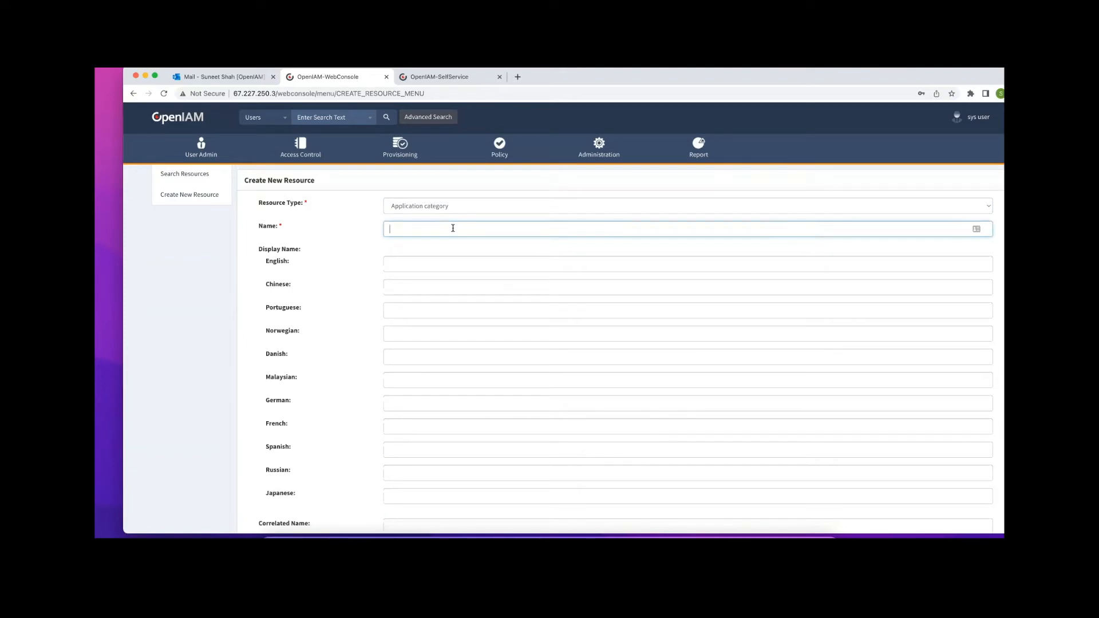
text(Demo Category)
key(Tab)
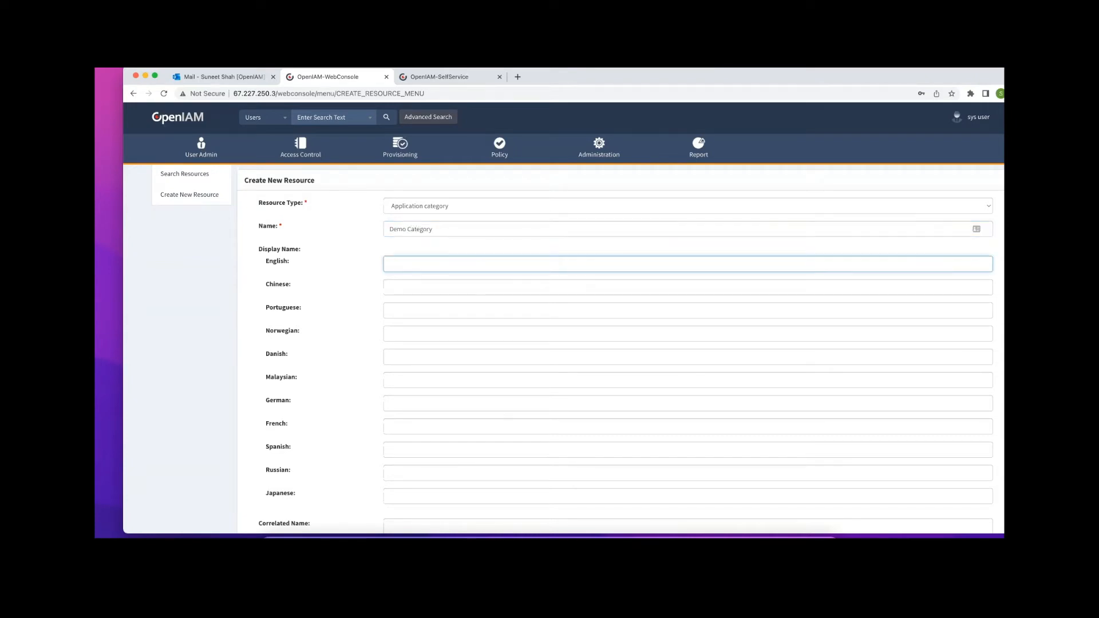
text(Demo Category)
Add description 'Test category for webinar', set status Active, and save the resource
scroll(496, 274, down, 3)
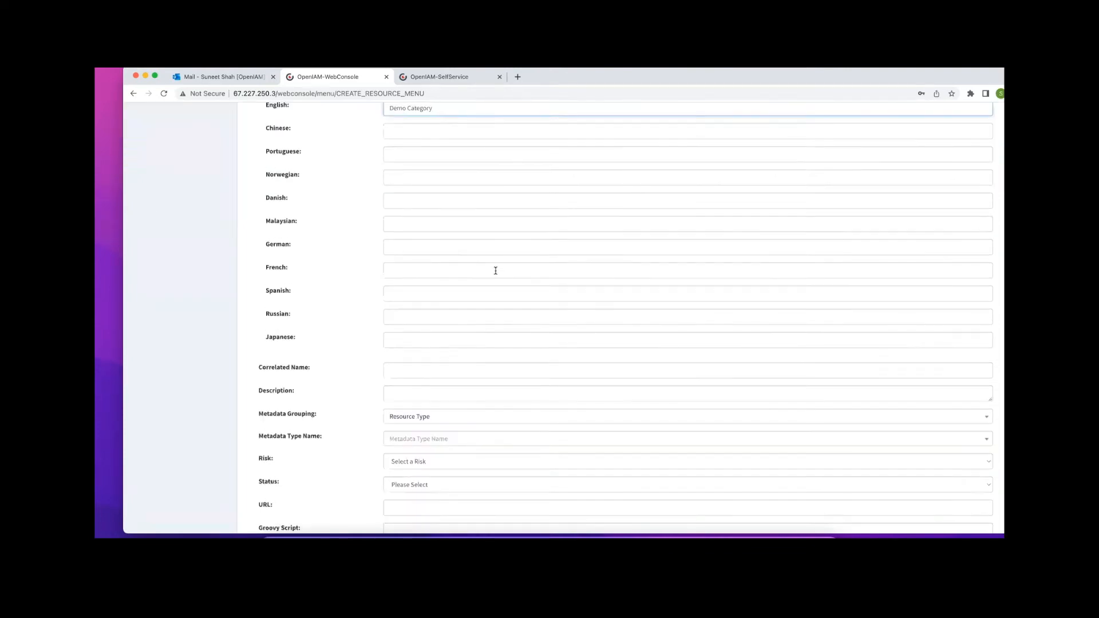
scroll(496, 271, down, 1)
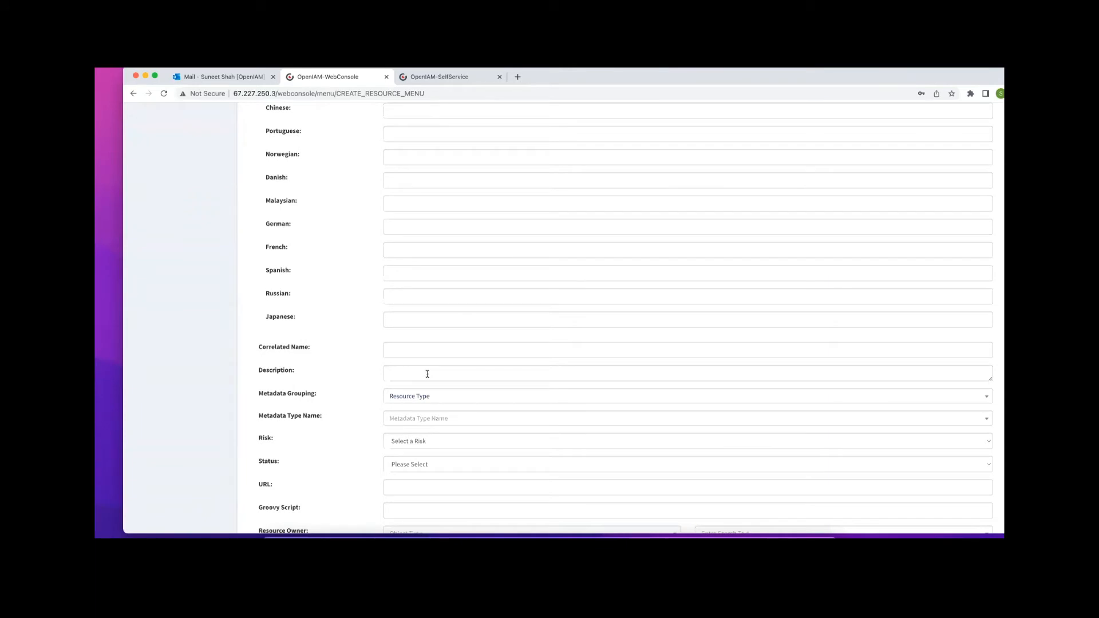
click(424, 371)
text(Test ca)
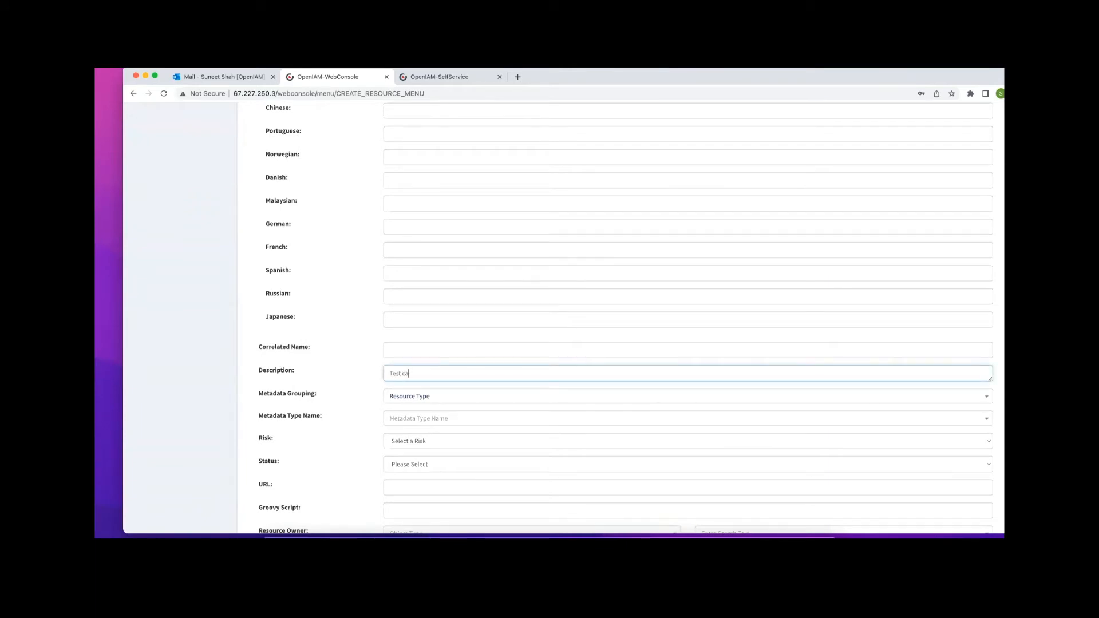
text(tegory for webinar)
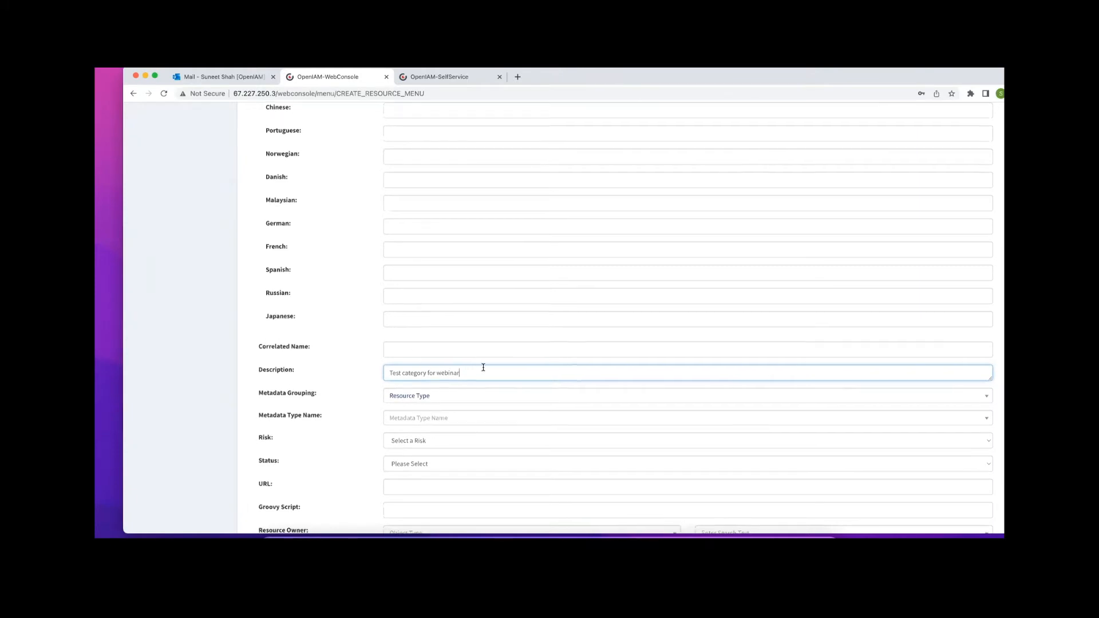
scroll(446, 366, down, 3)
click(449, 356)
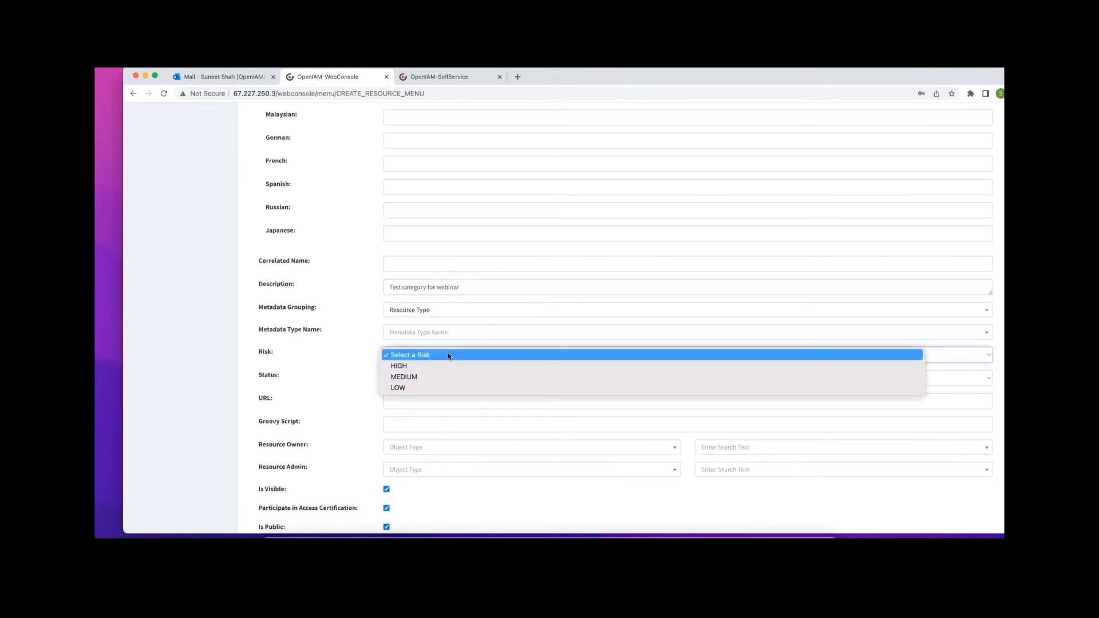
click(376, 332)
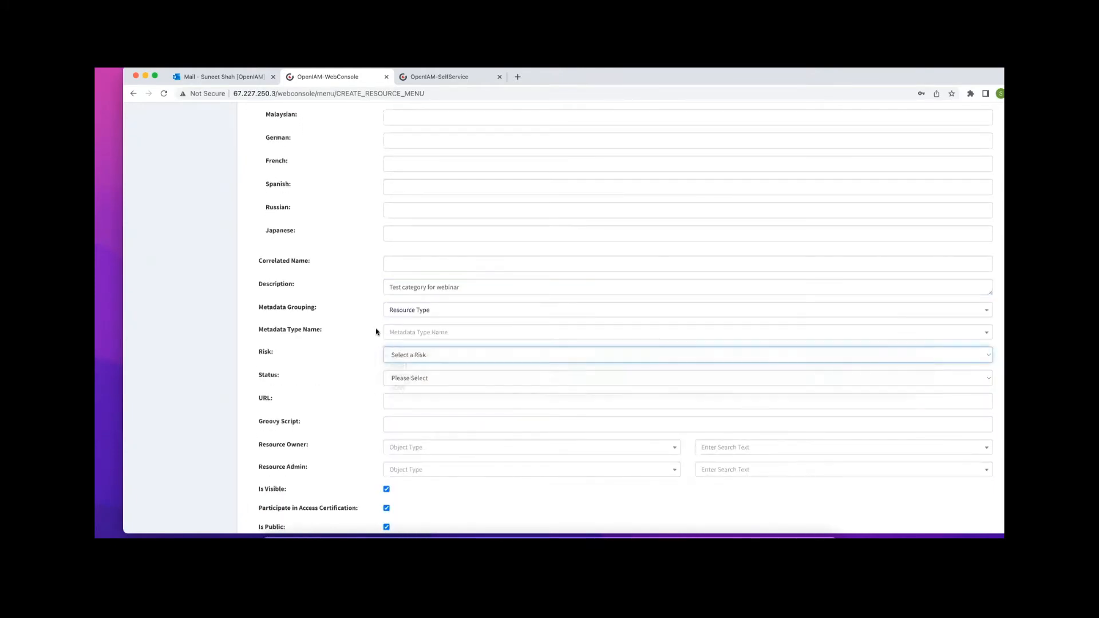
scroll(426, 374, down, 1)
click(435, 368)
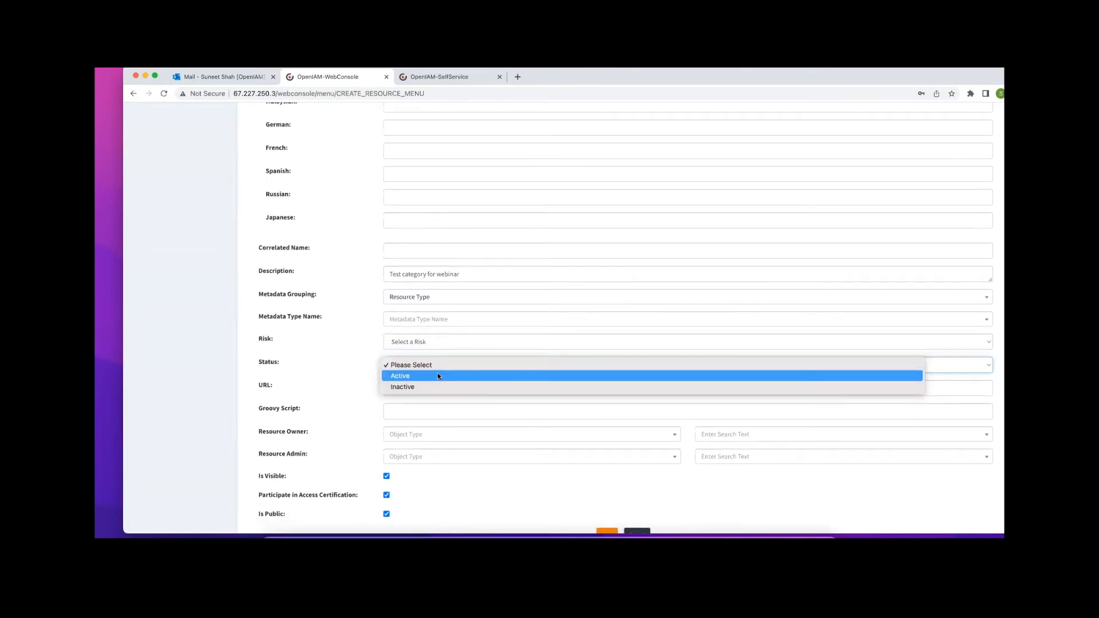
click(437, 376)
scroll(478, 367, down, 2)
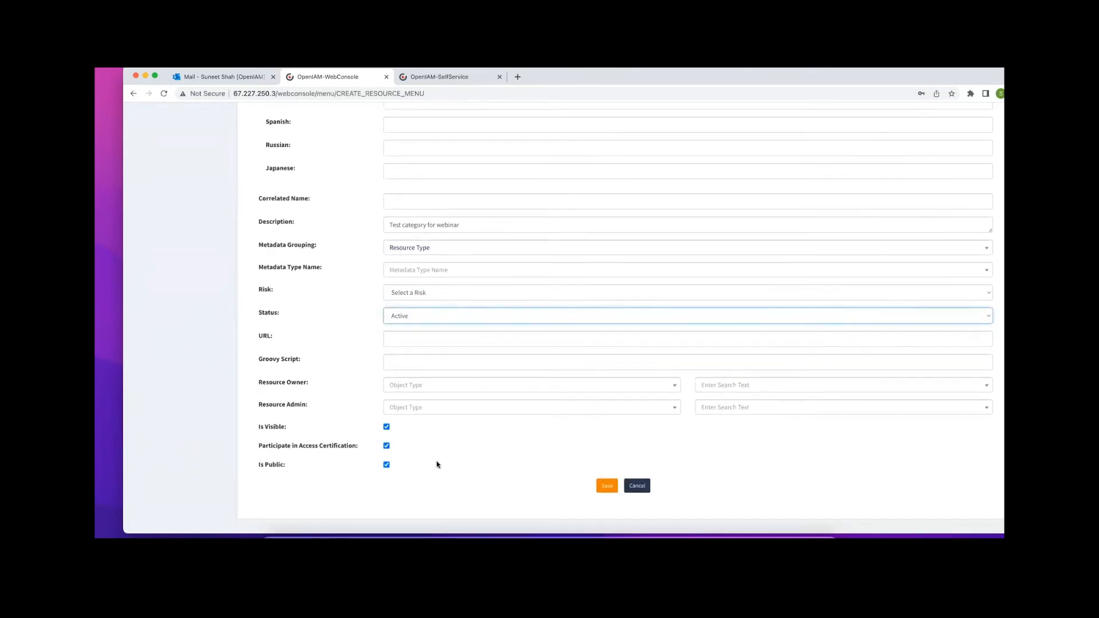
click(609, 487)
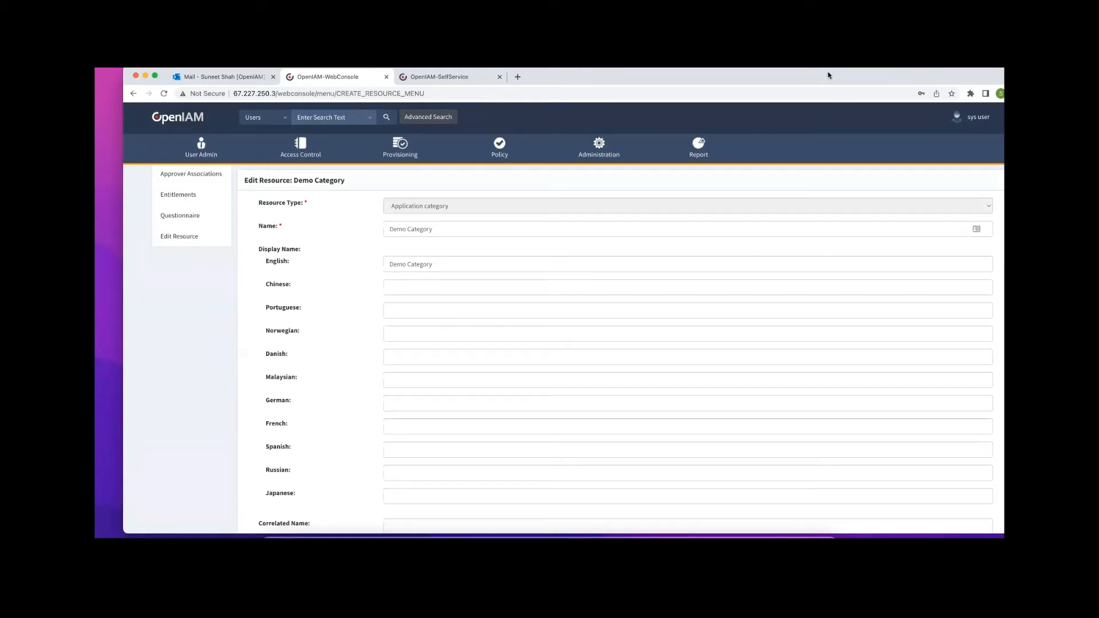
In the Self Service tab, start a new access request for myself
drag(829, 75, 826, 101)
click(452, 103)
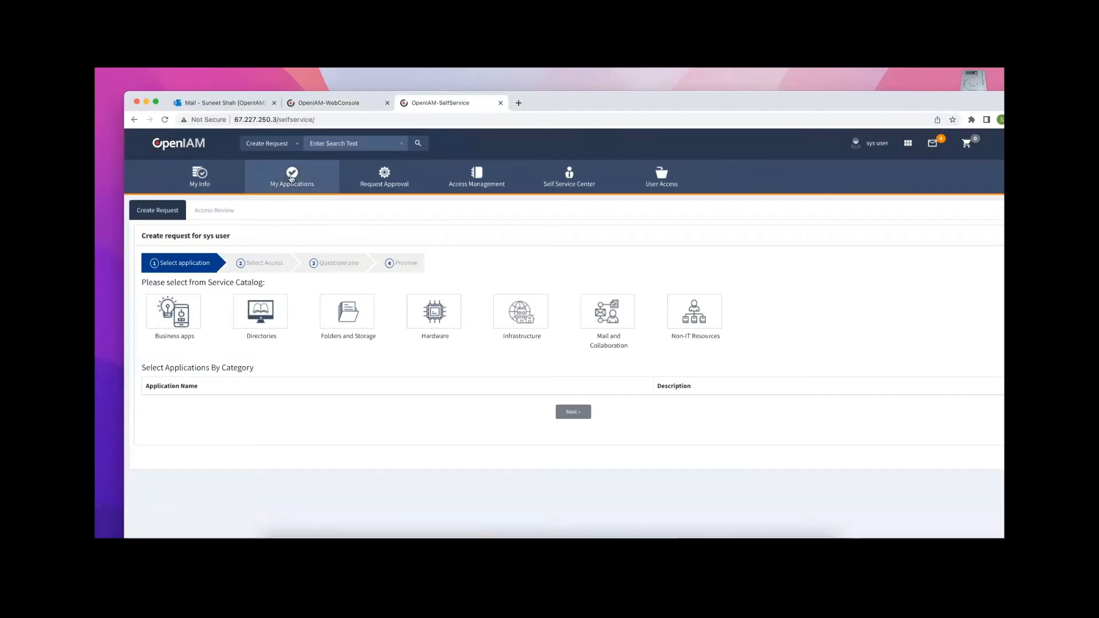
click(200, 178)
drag(744, 102, 734, 75)
click(418, 250)
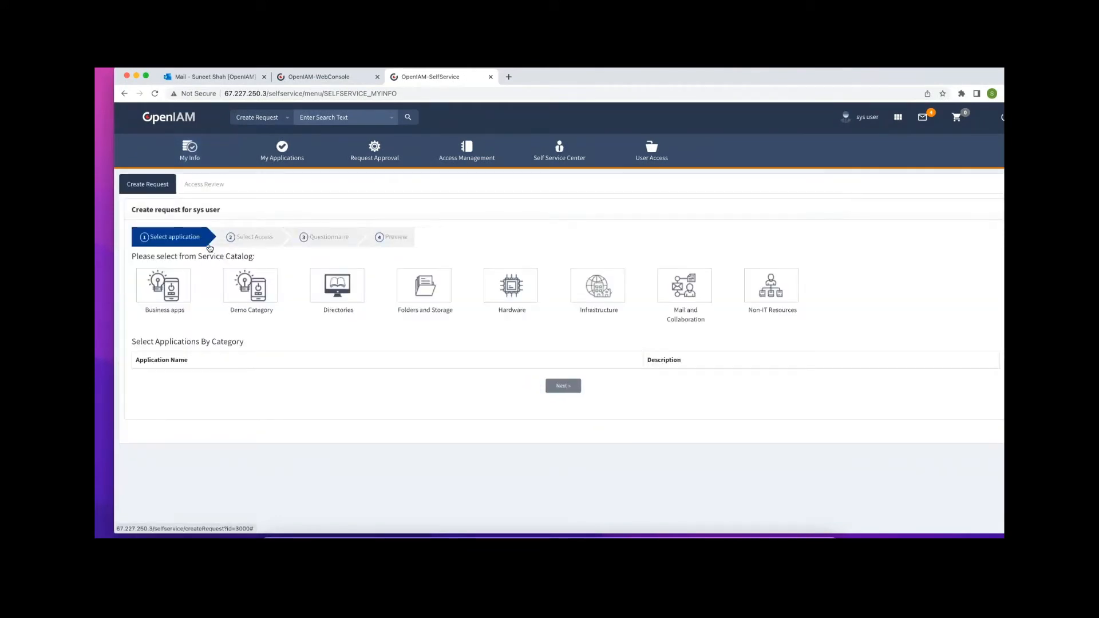
Choose Demo Category in the service catalog, then return to the admin web console
drag(273, 311, 228, 311)
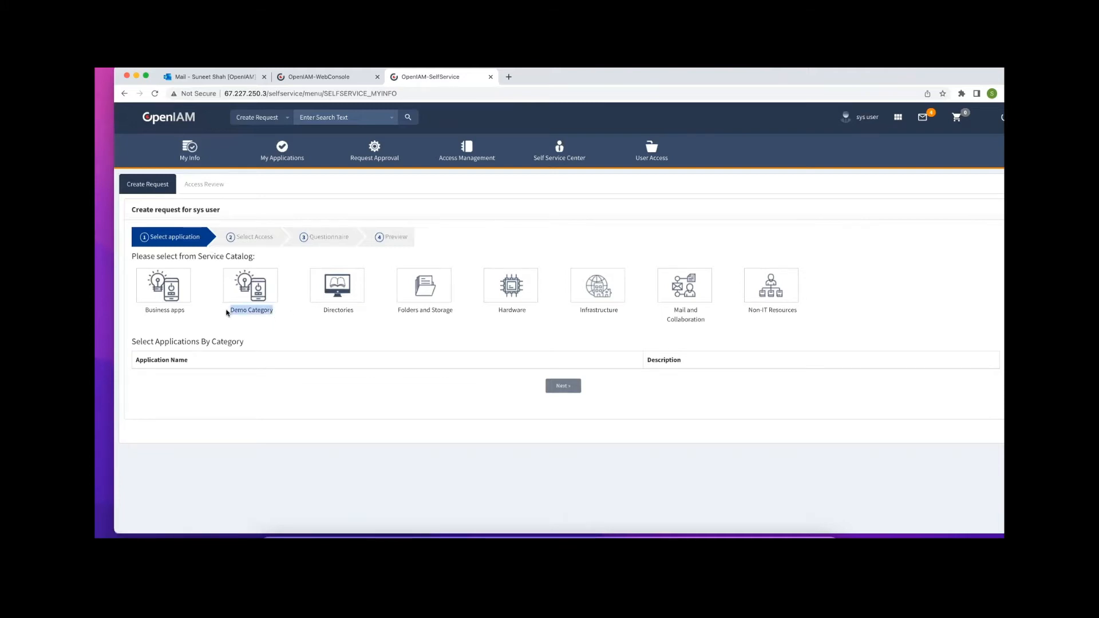
click(247, 320)
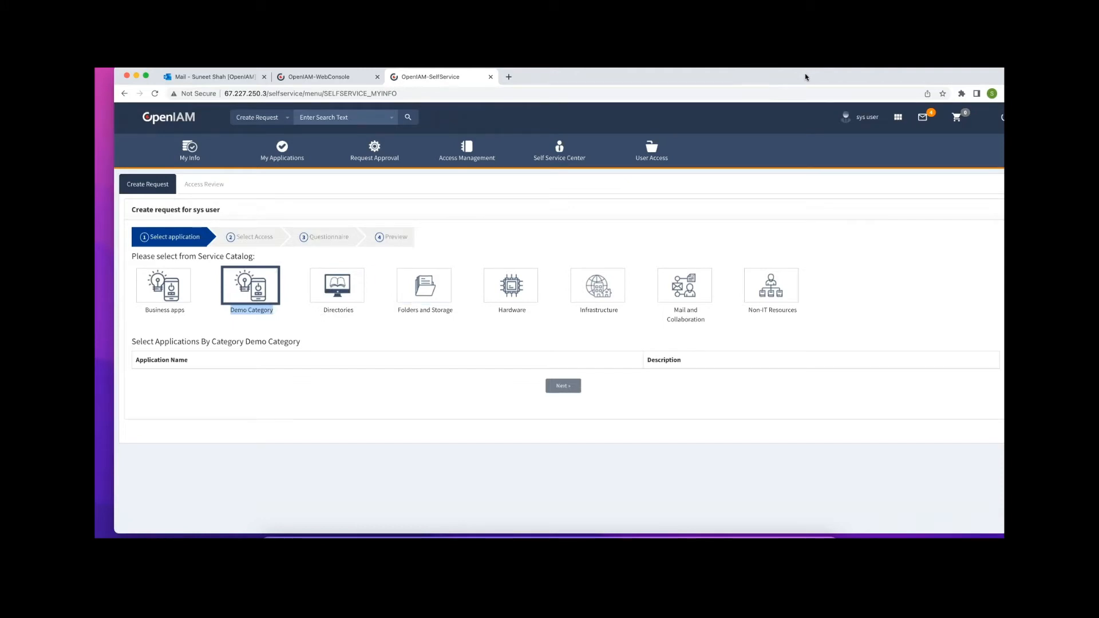
click(297, 77)
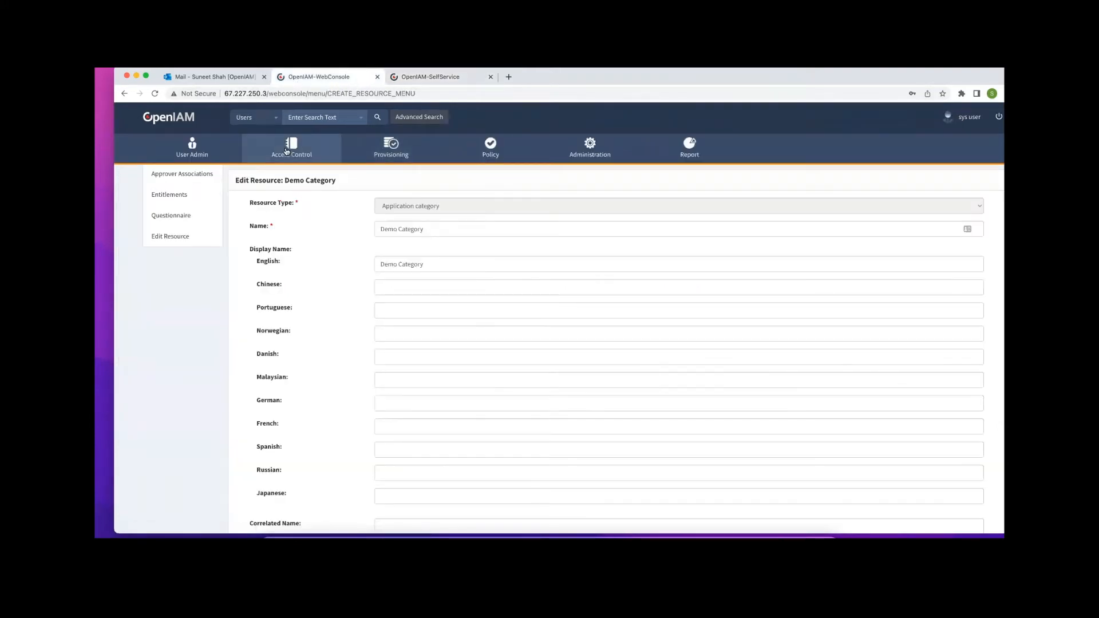
Start a new resource under Access Control > Resource with type Application category
click(286, 150)
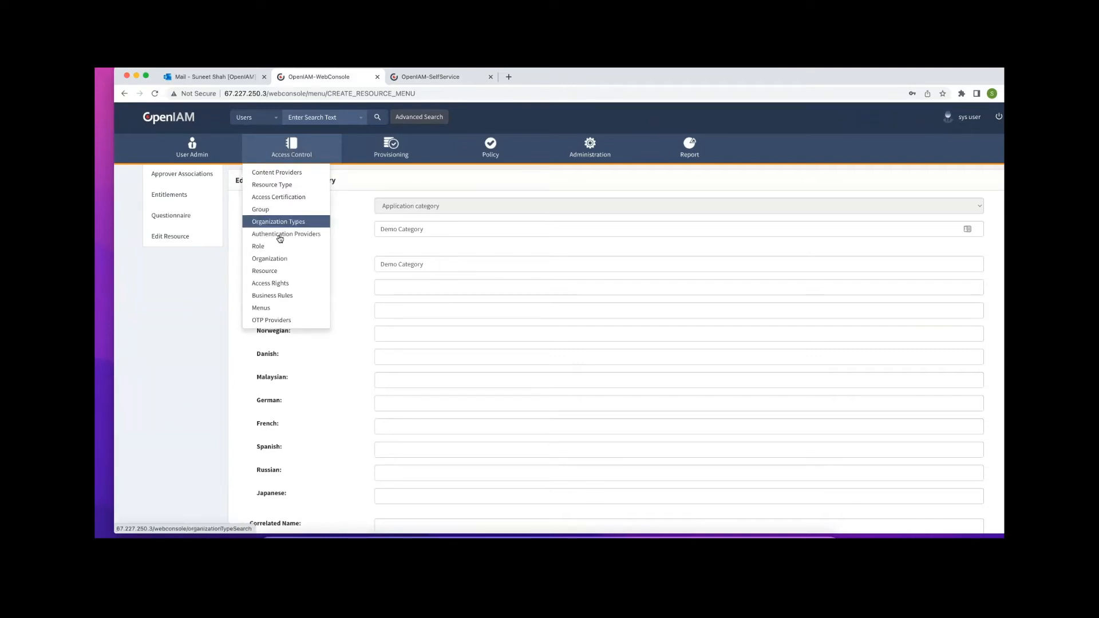
click(276, 272)
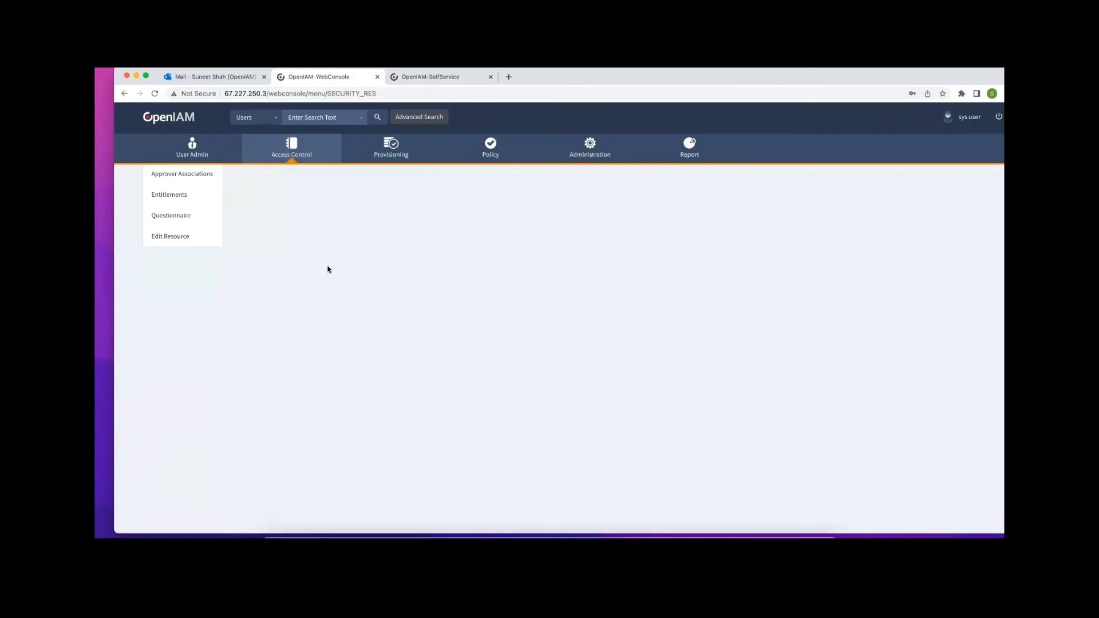
click(181, 196)
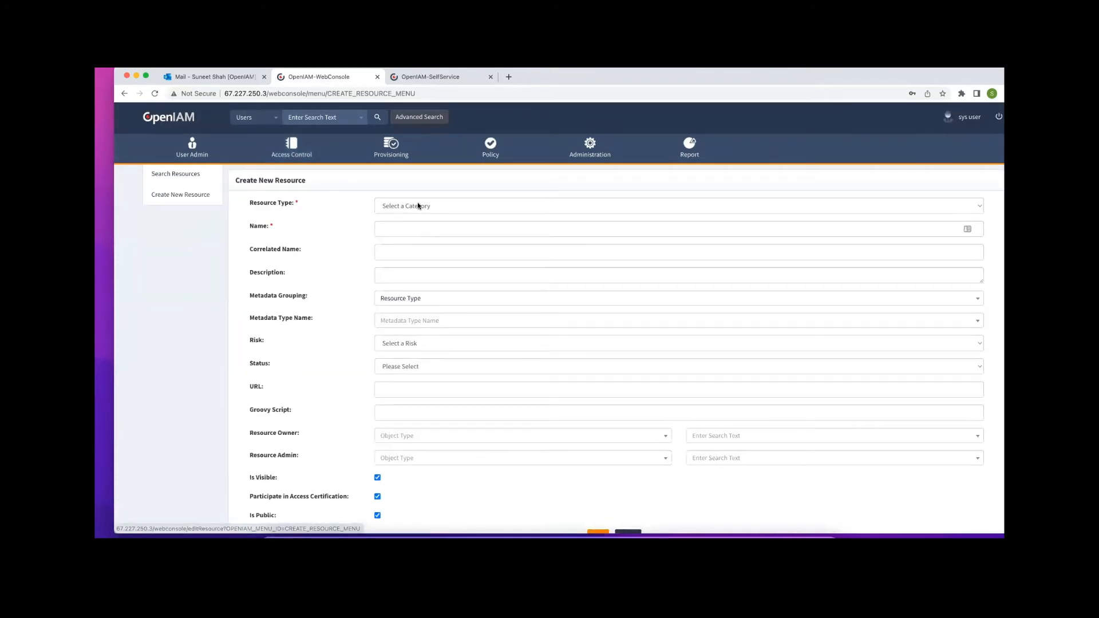
click(419, 206)
click(408, 240)
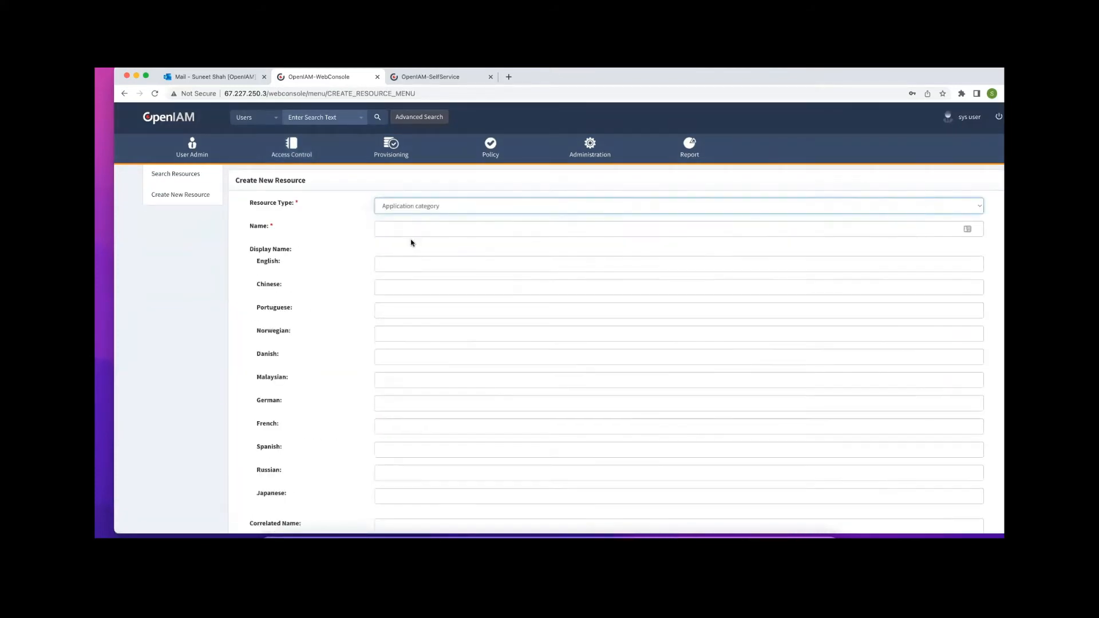
Name the resource 'Child Demo Category', set status Active, and save it
click(413, 228)
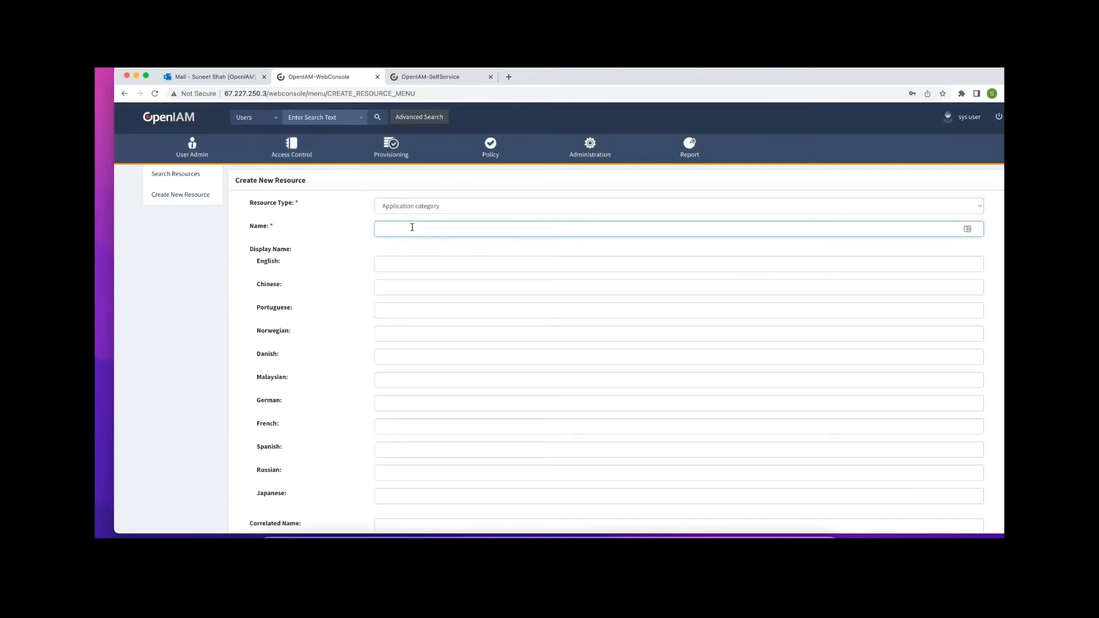
text(ch)
key(Tab)
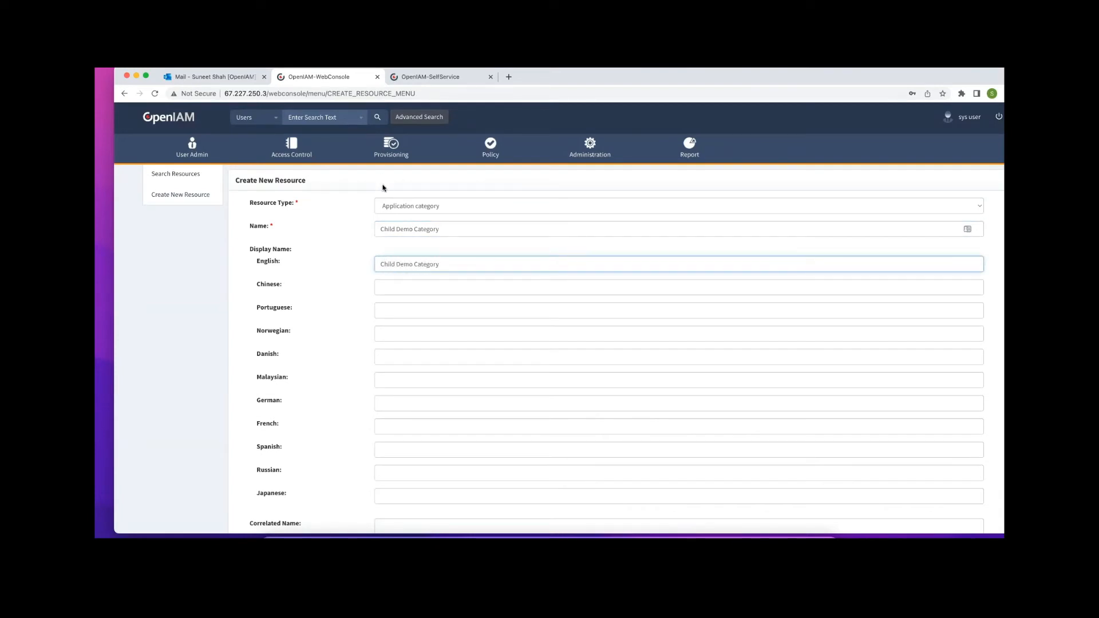
scroll(437, 285, down, 5)
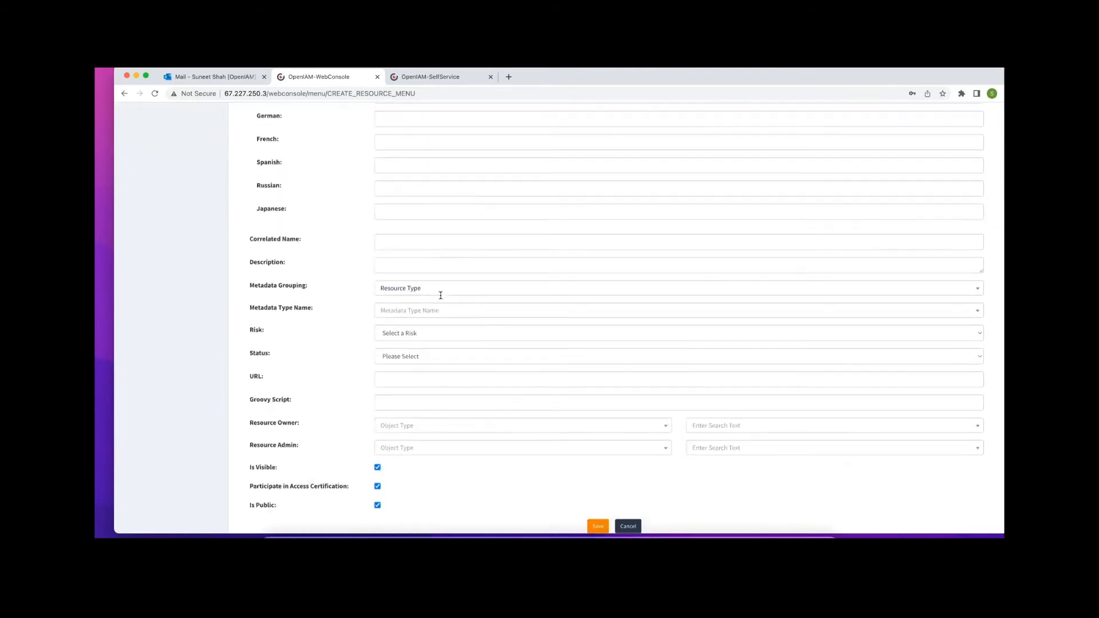
scroll(439, 295, down, 1)
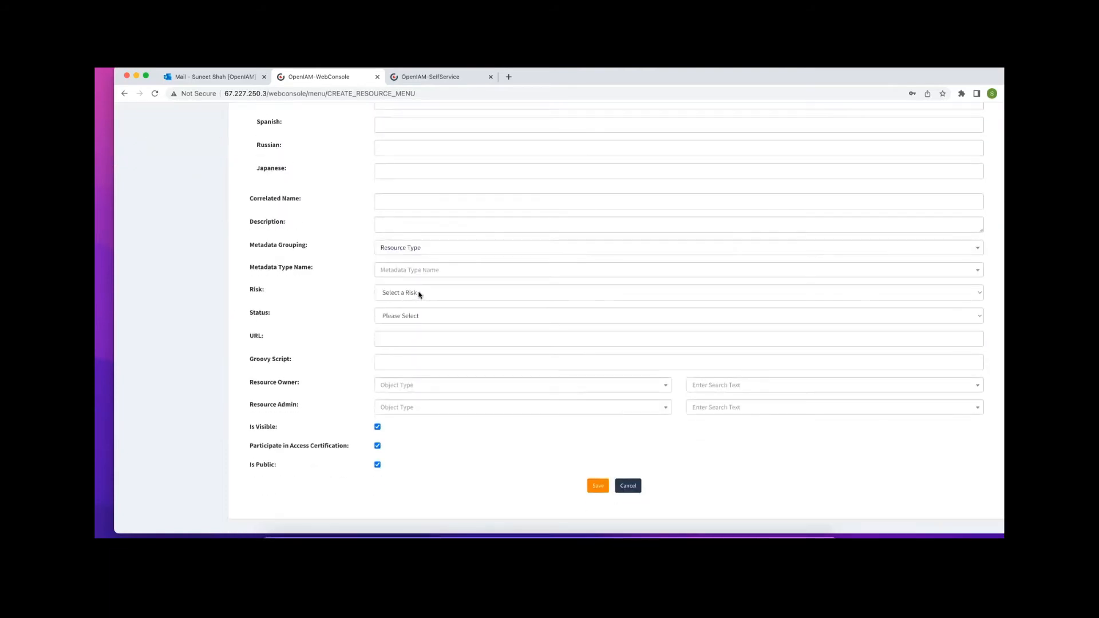
click(395, 316)
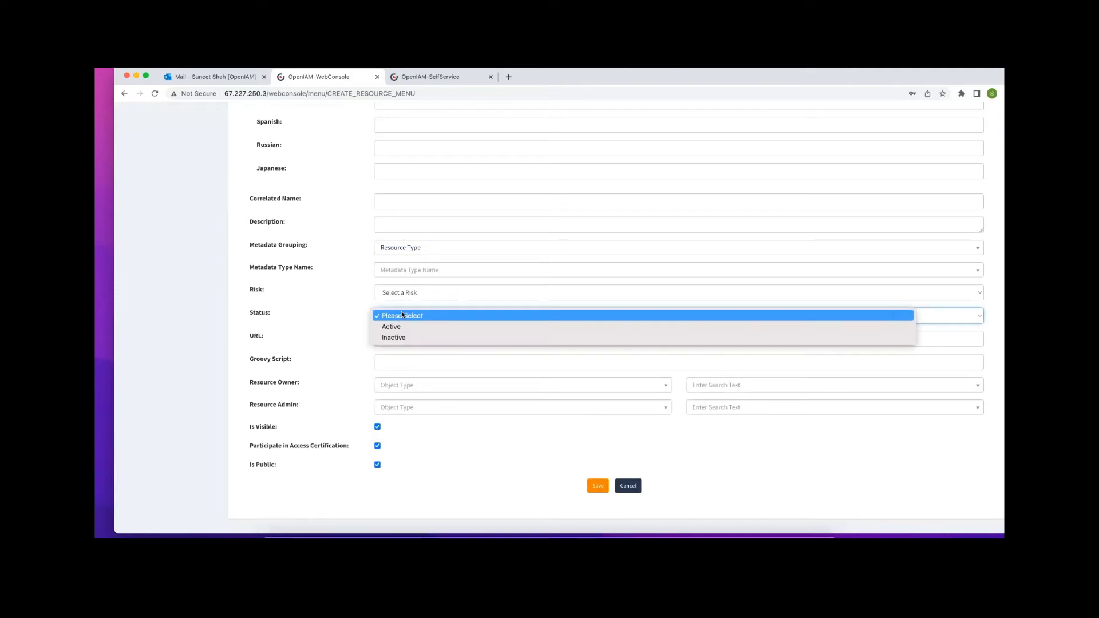
click(400, 331)
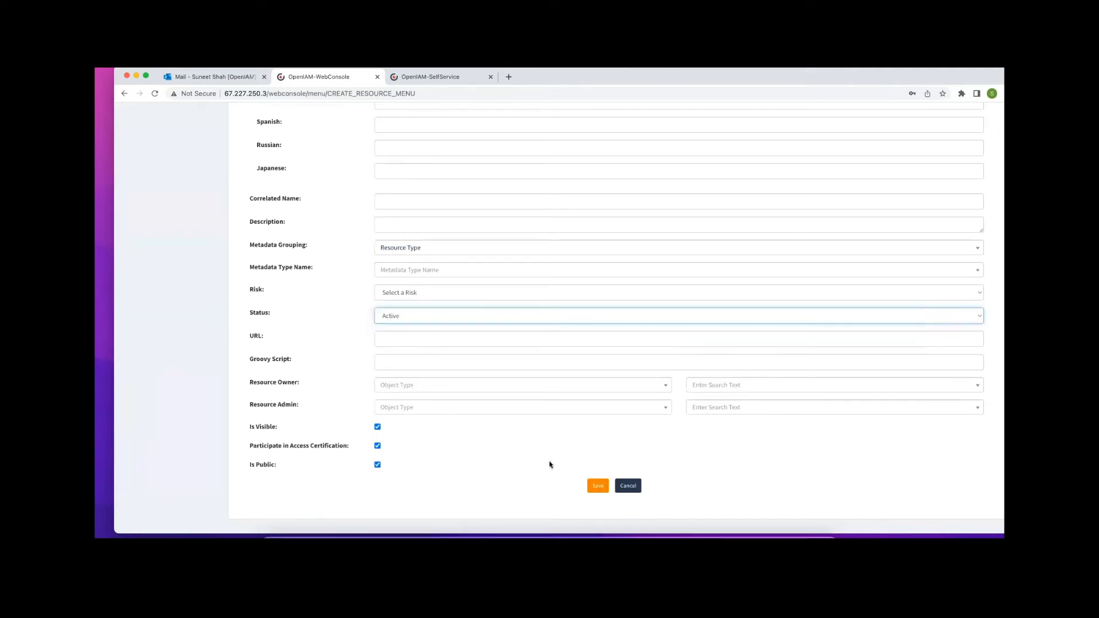
click(597, 487)
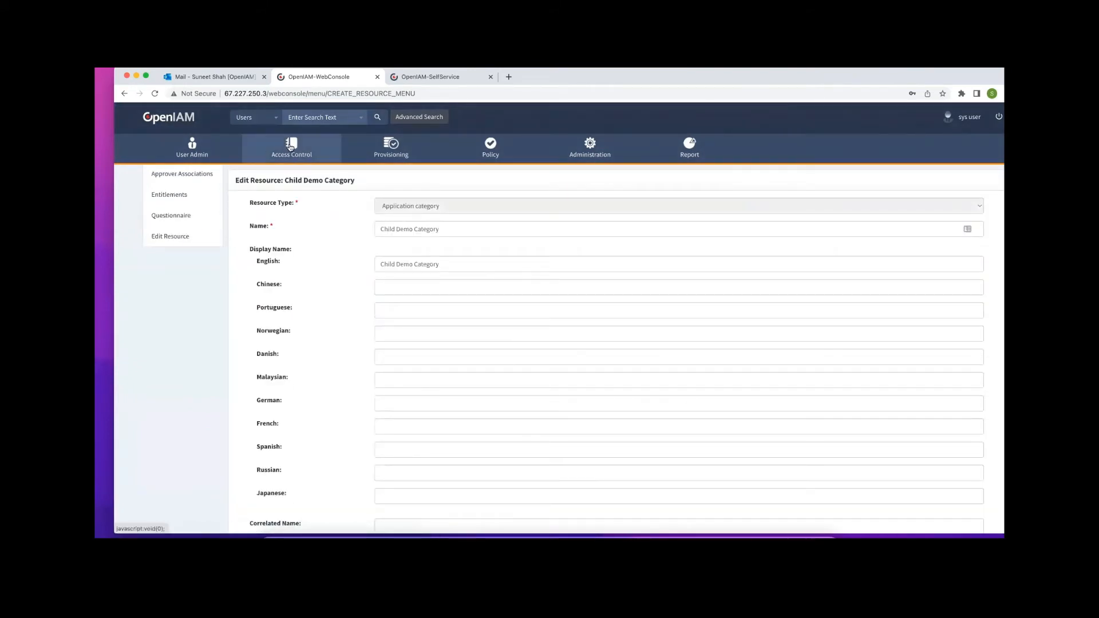
Filter resources by 'demo' and open Demo Category's Entitlements
mouse_move(302, 158)
click(284, 272)
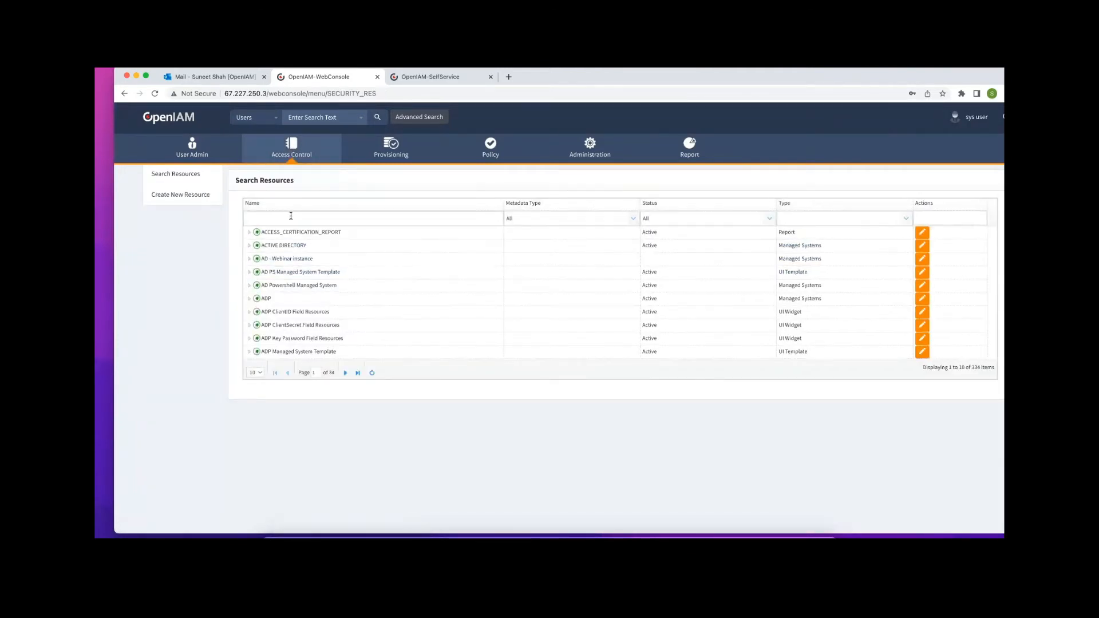
text(demo)
key(Return)
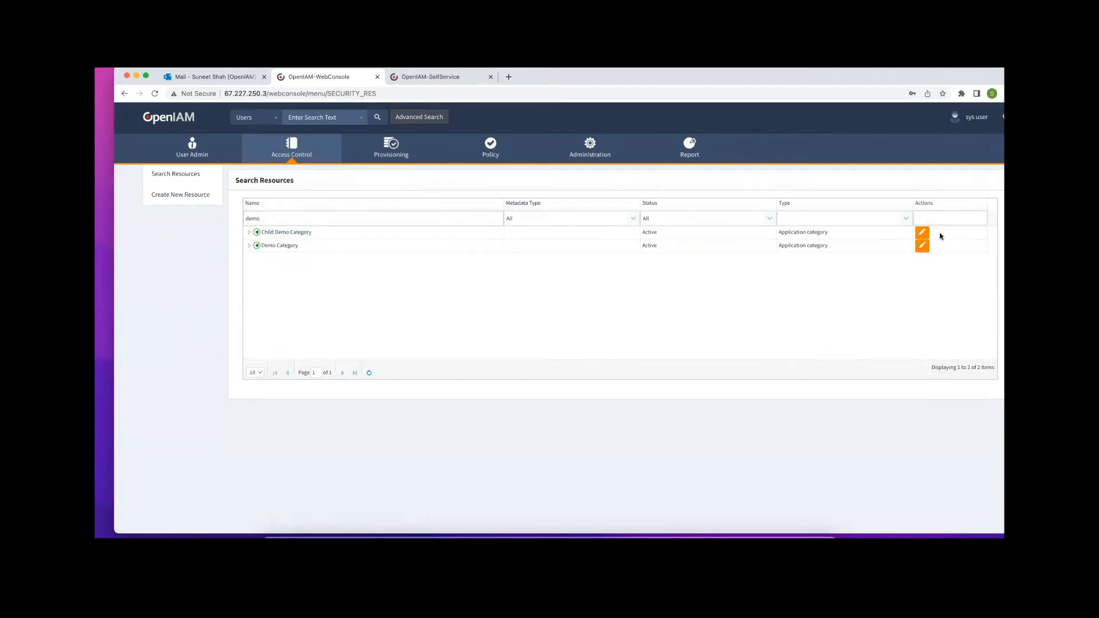
click(922, 246)
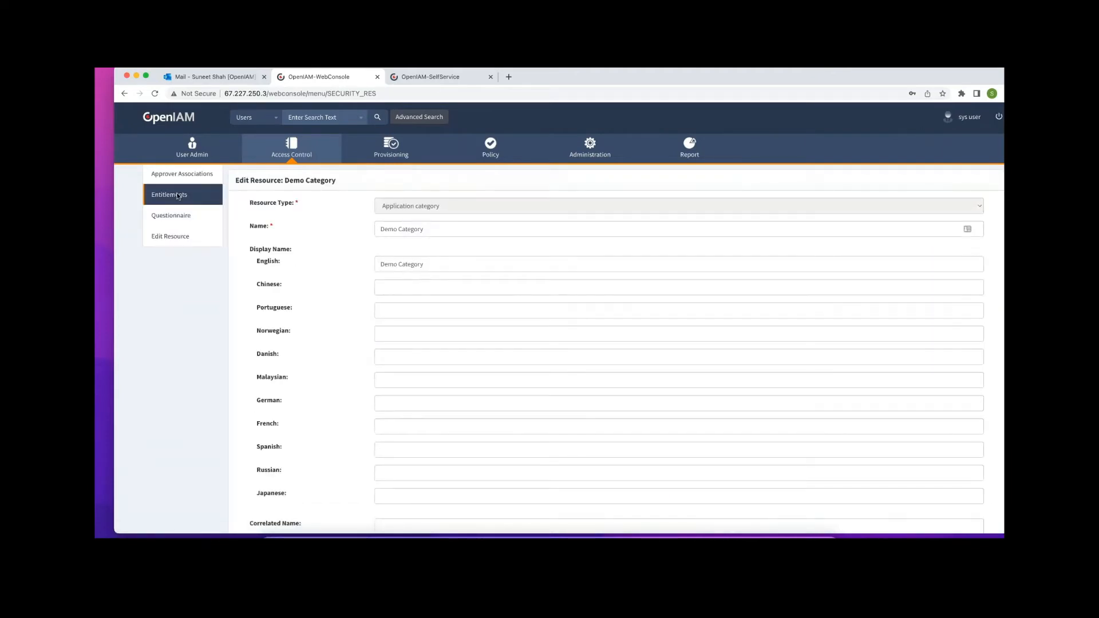
click(178, 196)
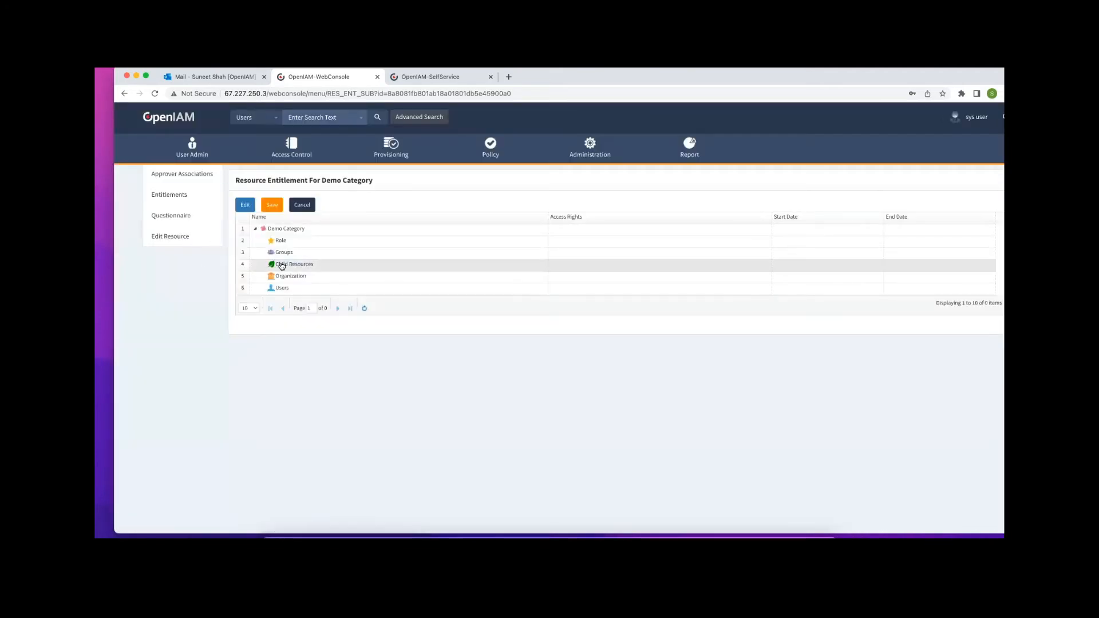
Add Application category 'Child Demo Category' as a child resource of Demo Category
right_click(281, 265)
click(304, 273)
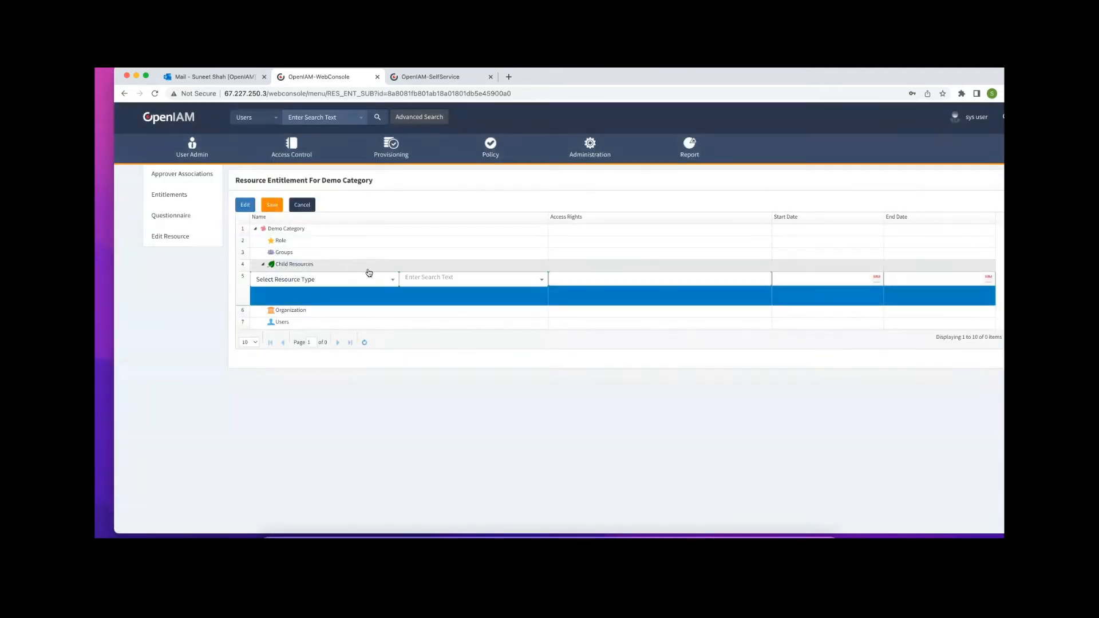
click(392, 279)
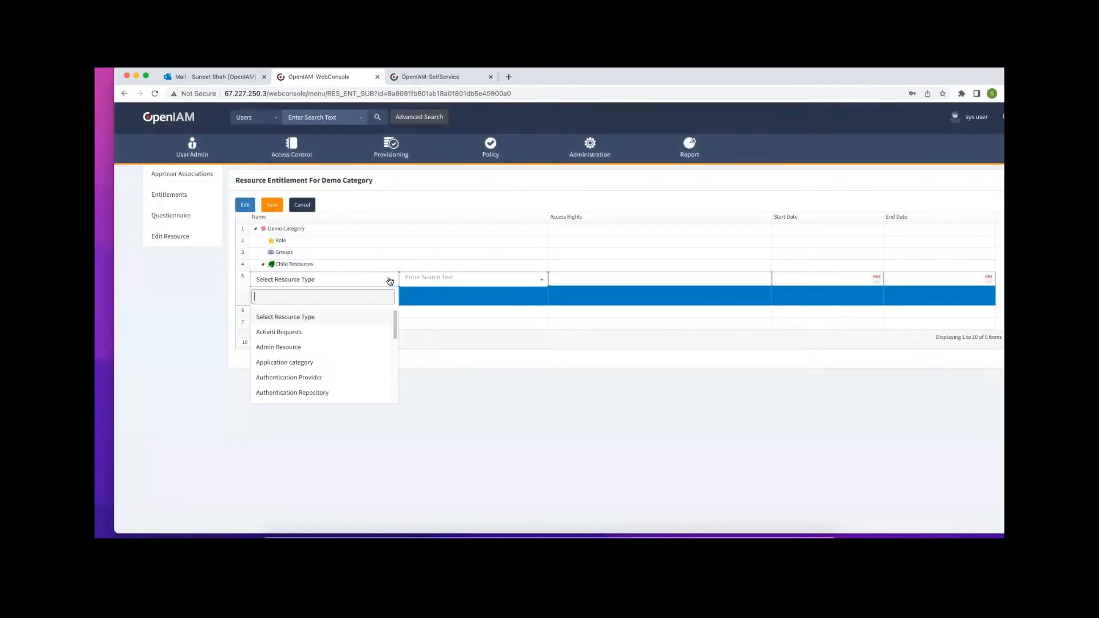
click(295, 363)
click(542, 280)
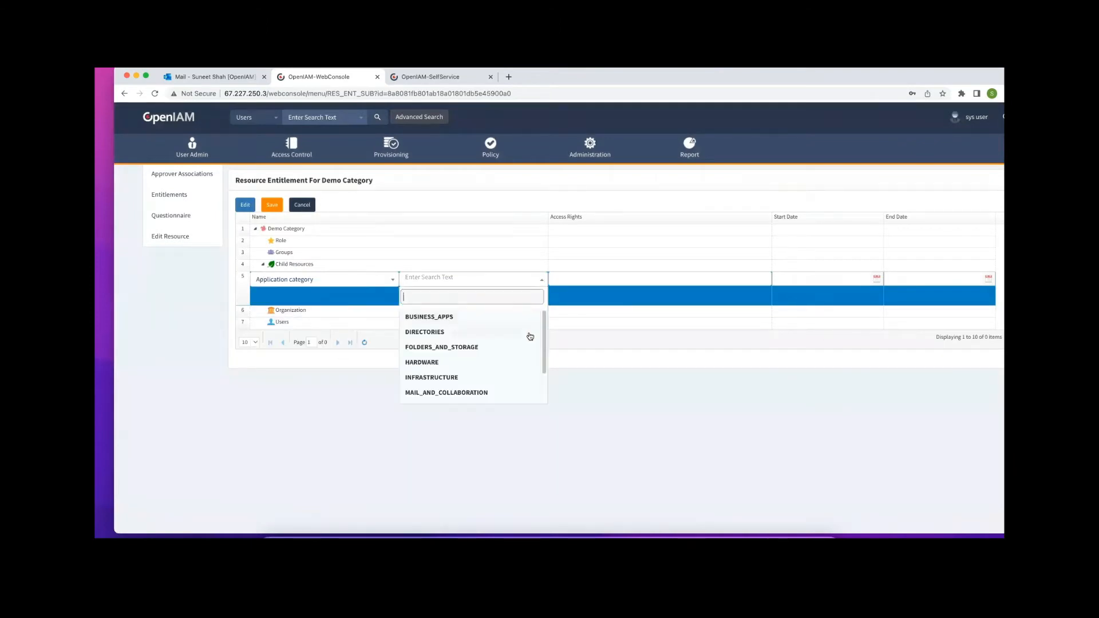
scroll(504, 366, down, 3)
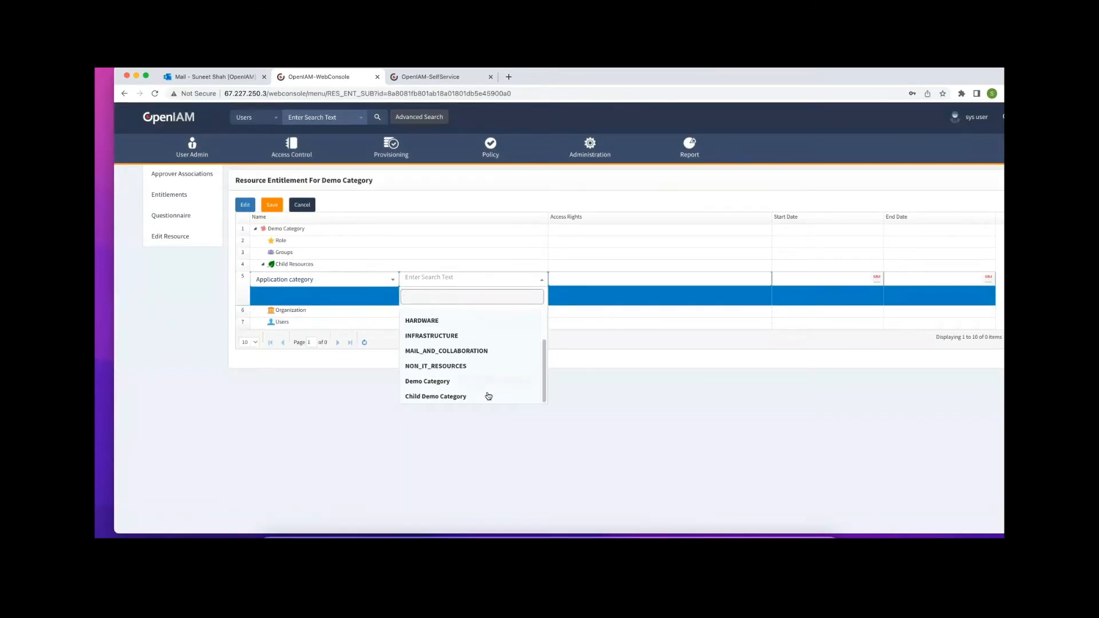
click(475, 397)
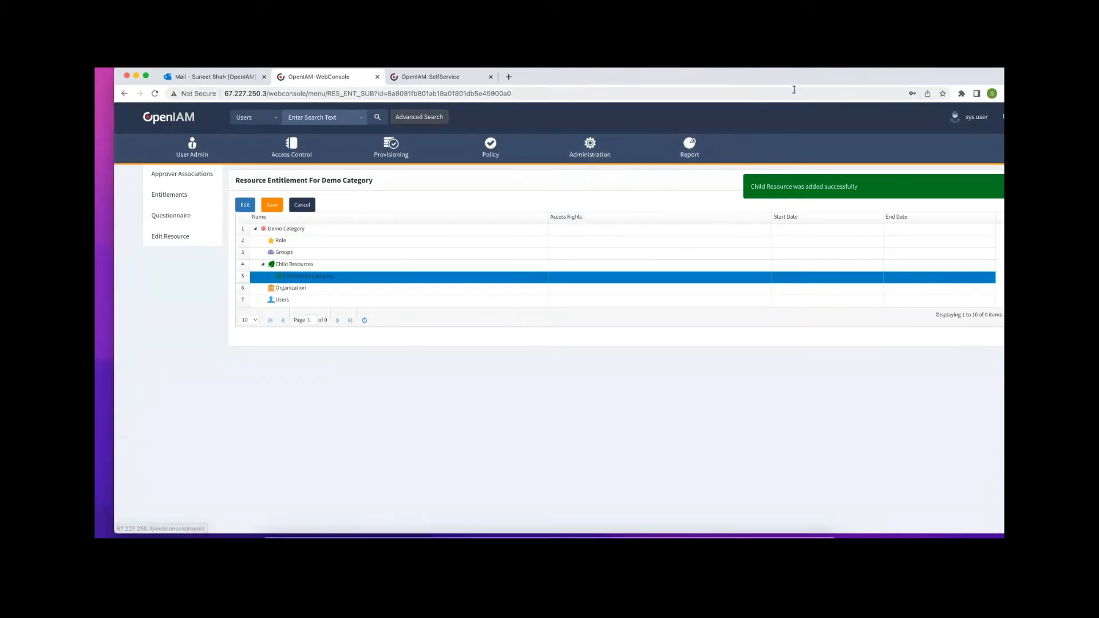
mouse_move(817, 76)
mouse_down()
mouse_move(821, 119)
mouse_move(817, 72)
mouse_up()
click(453, 121)
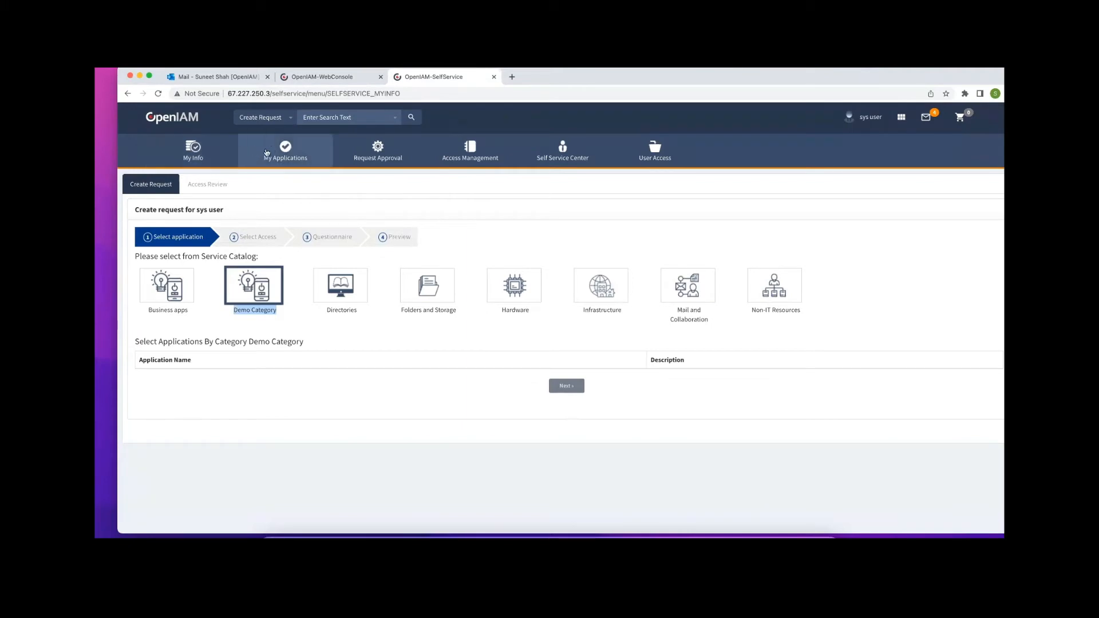
click(197, 152)
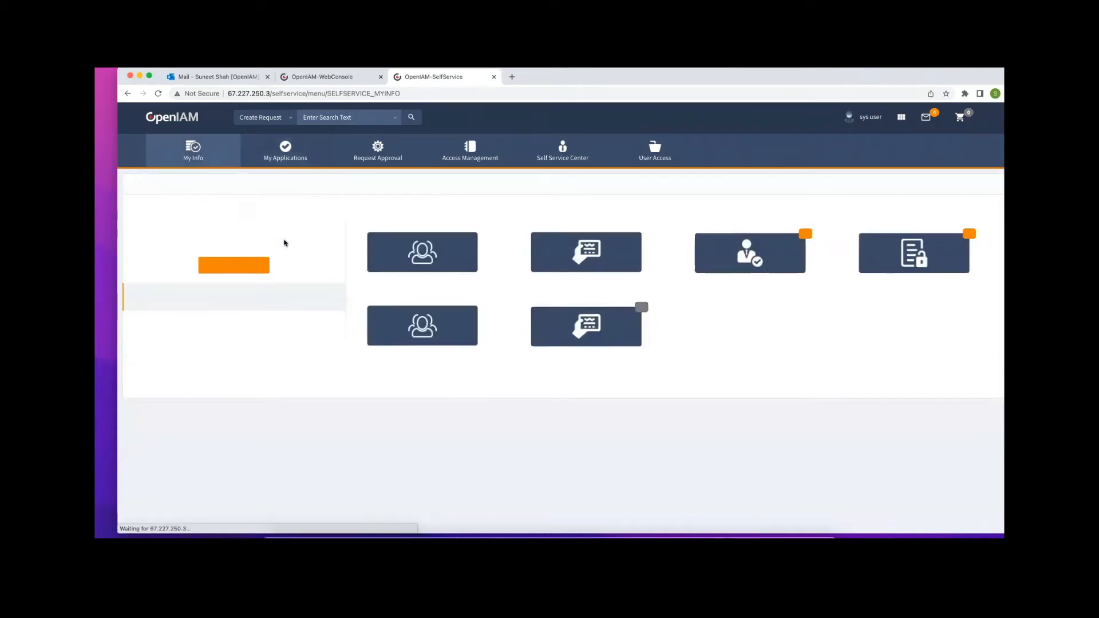
click(419, 248)
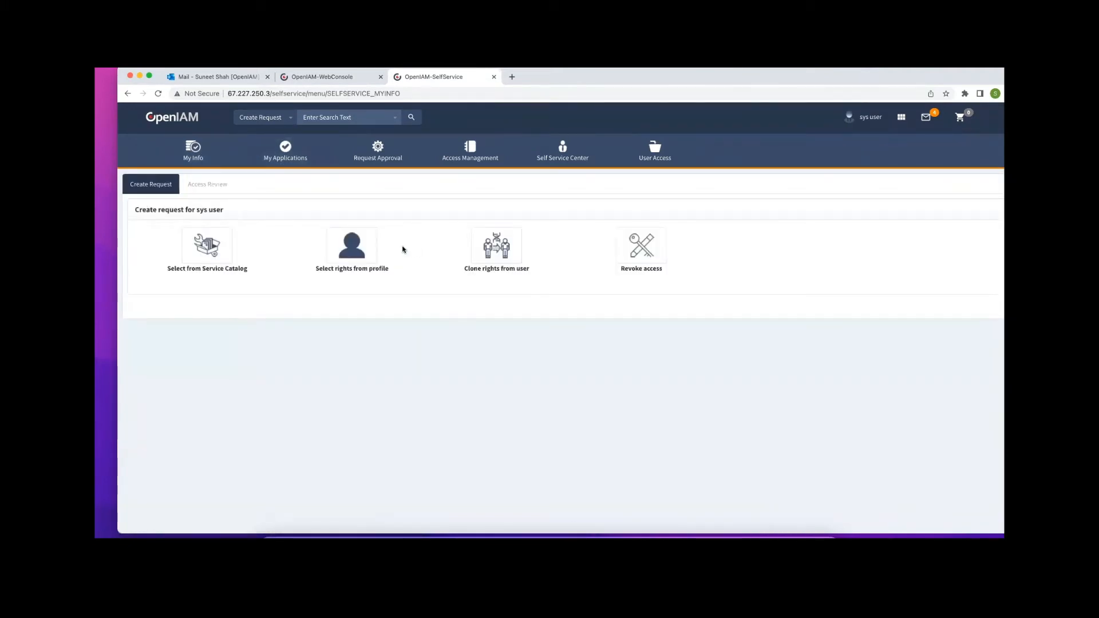
click(196, 251)
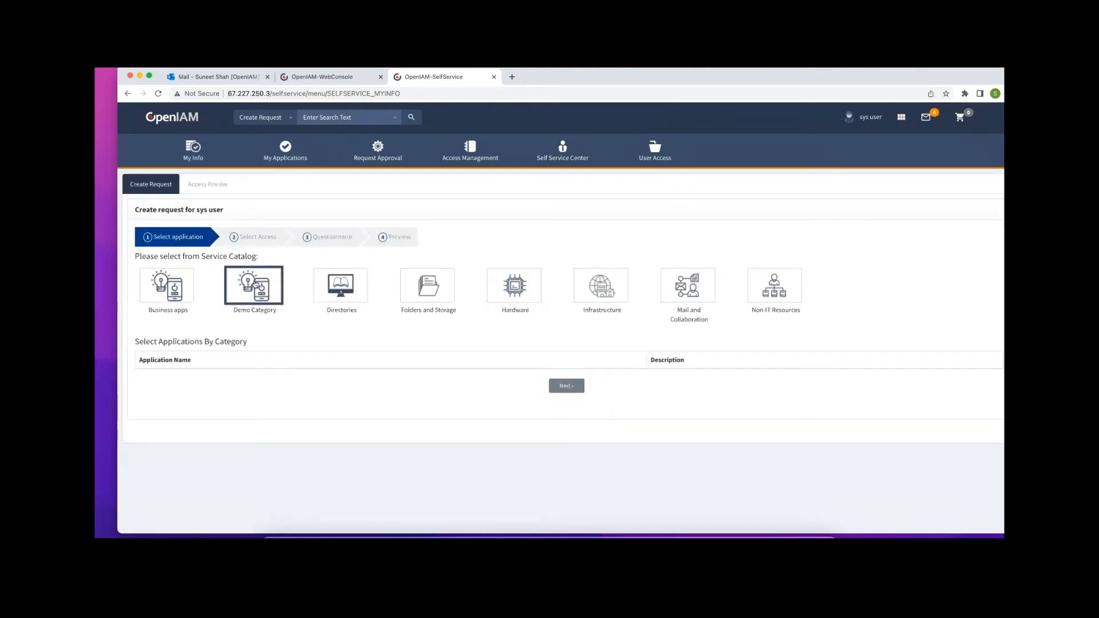
click(256, 284)
click(234, 353)
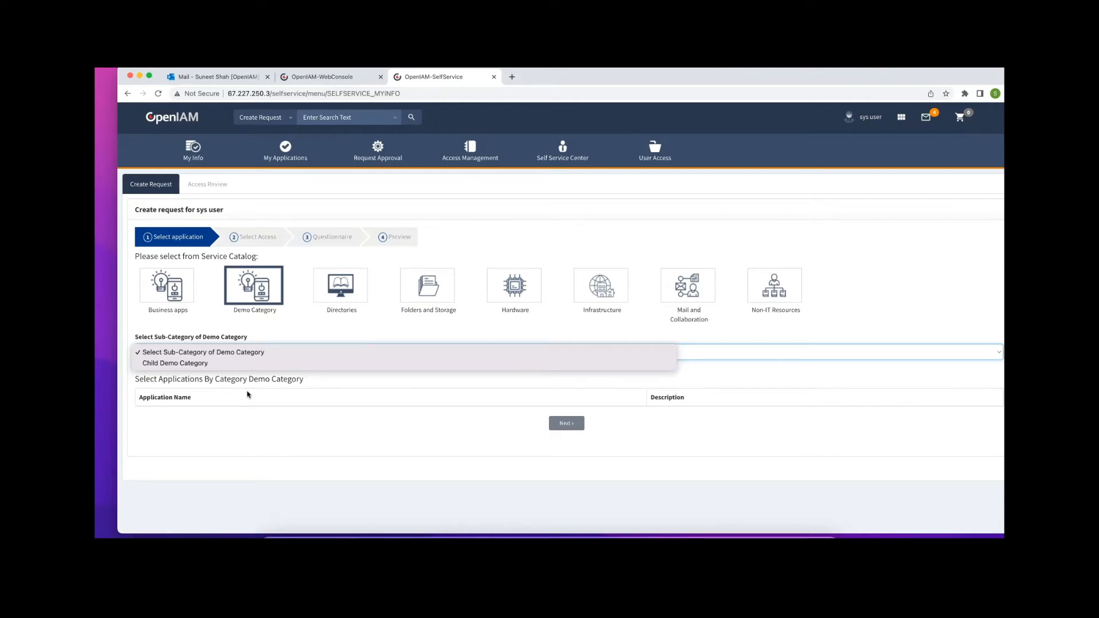
click(350, 326)
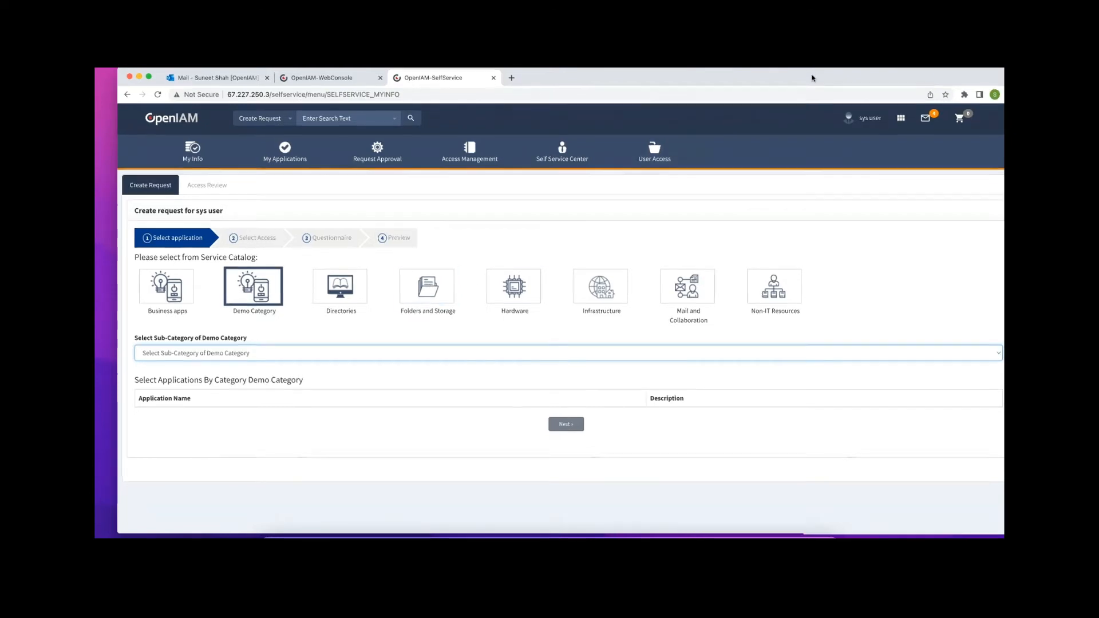
drag(812, 78, 754, 72)
click(323, 105)
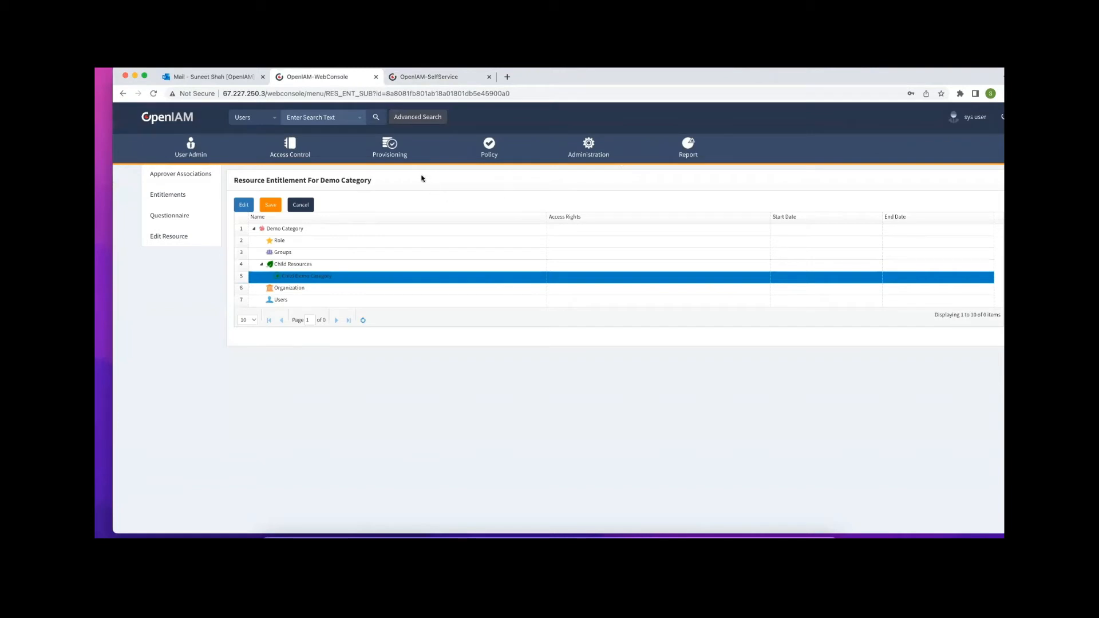
In the managed systems dashboard, copy the 'AD Powershell Managed System' name
mouse_move(389, 144)
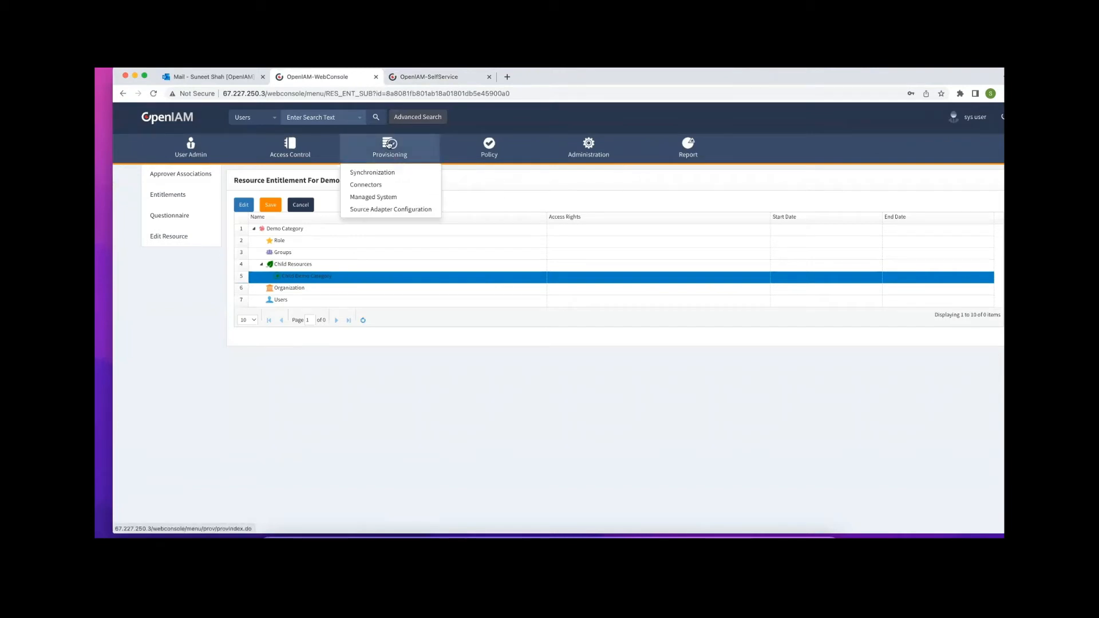
click(378, 199)
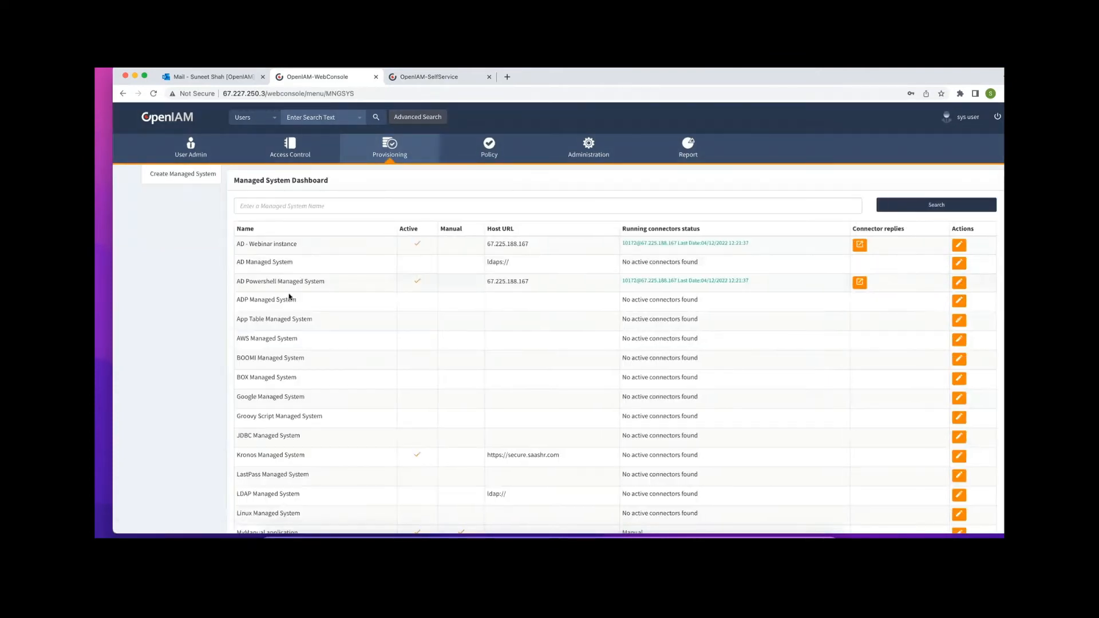
drag(329, 282, 235, 286)
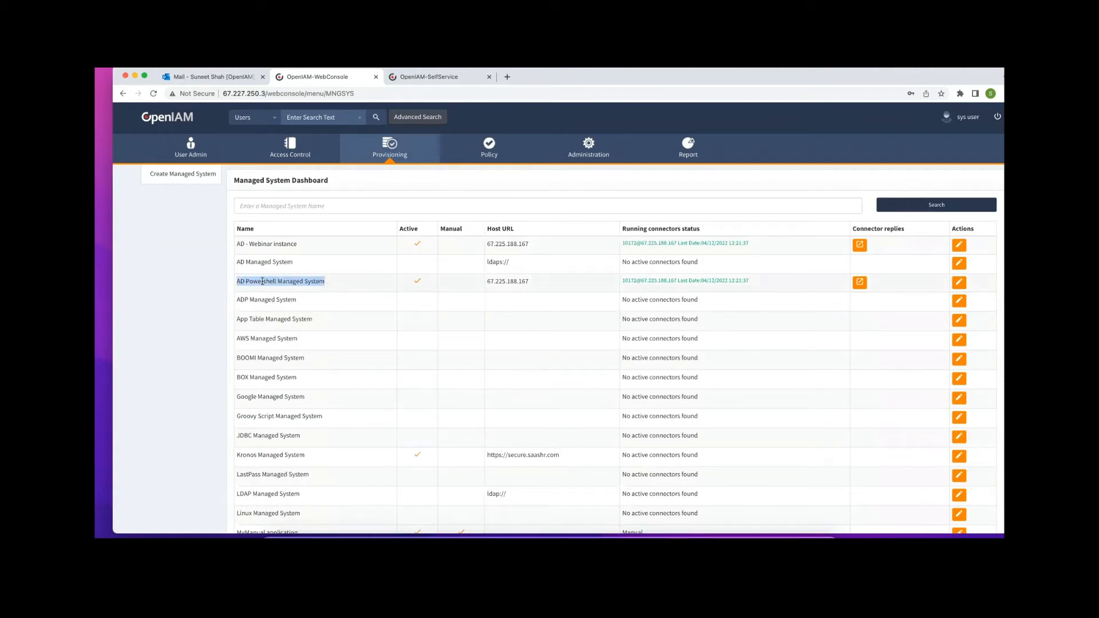
right_click(262, 281)
Change AD Powershell Managed System's category to Demo Category and save
click(960, 282)
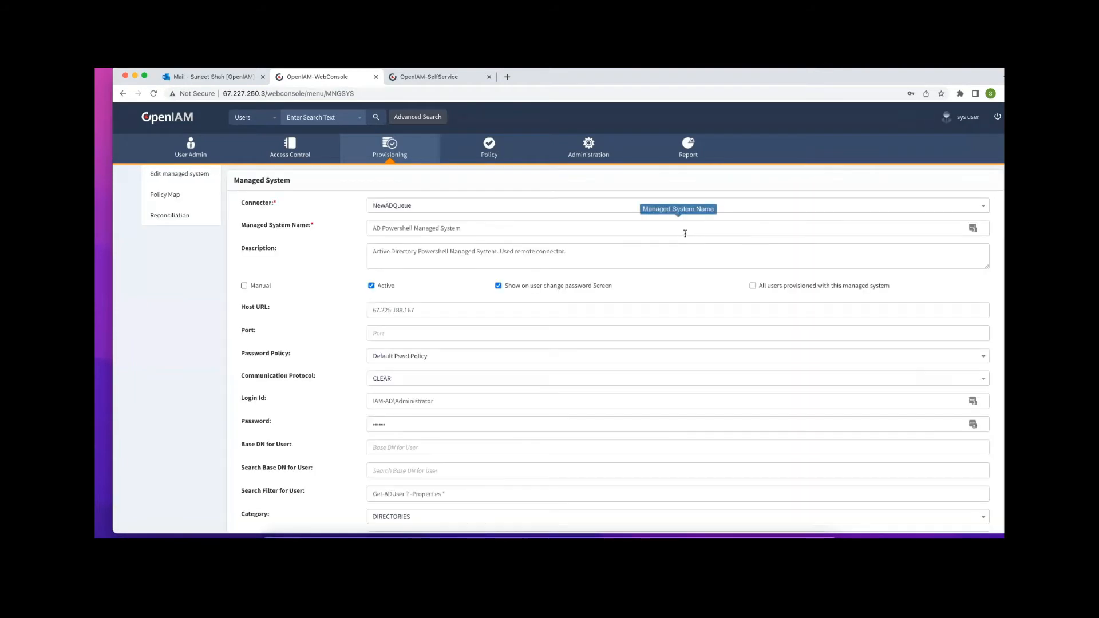
scroll(475, 295, down, 3)
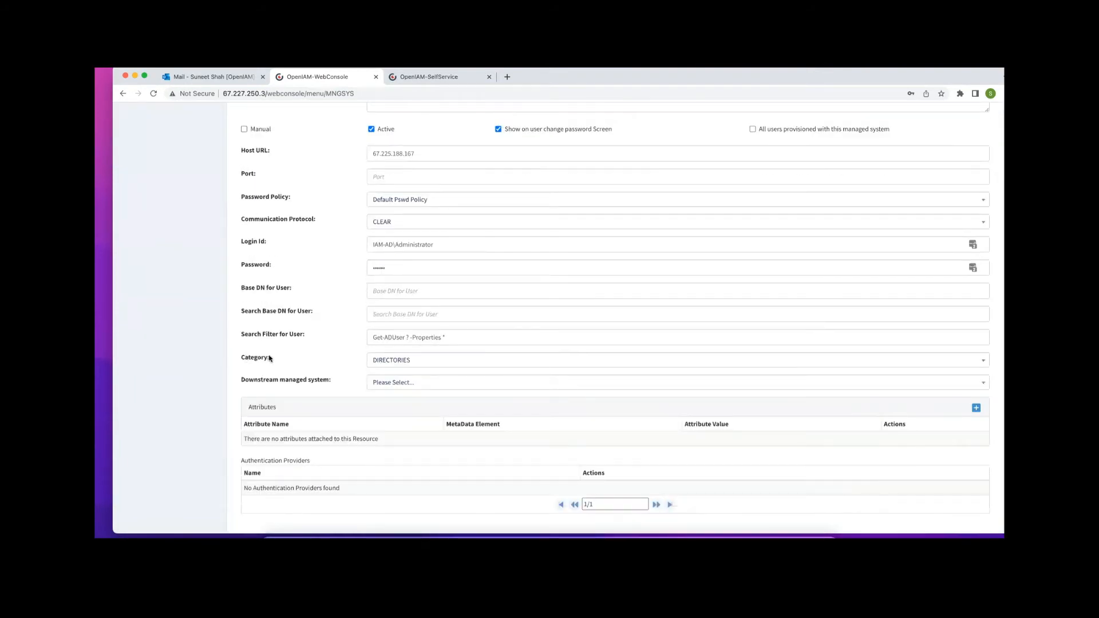
drag(274, 359, 234, 359)
click(390, 364)
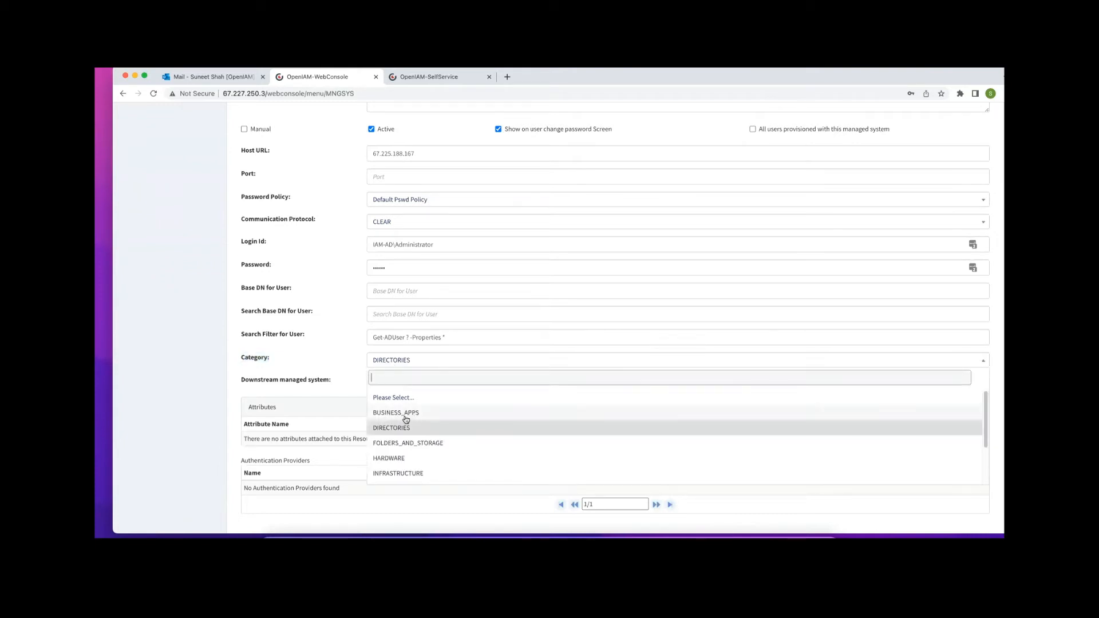
scroll(406, 420, down, 2)
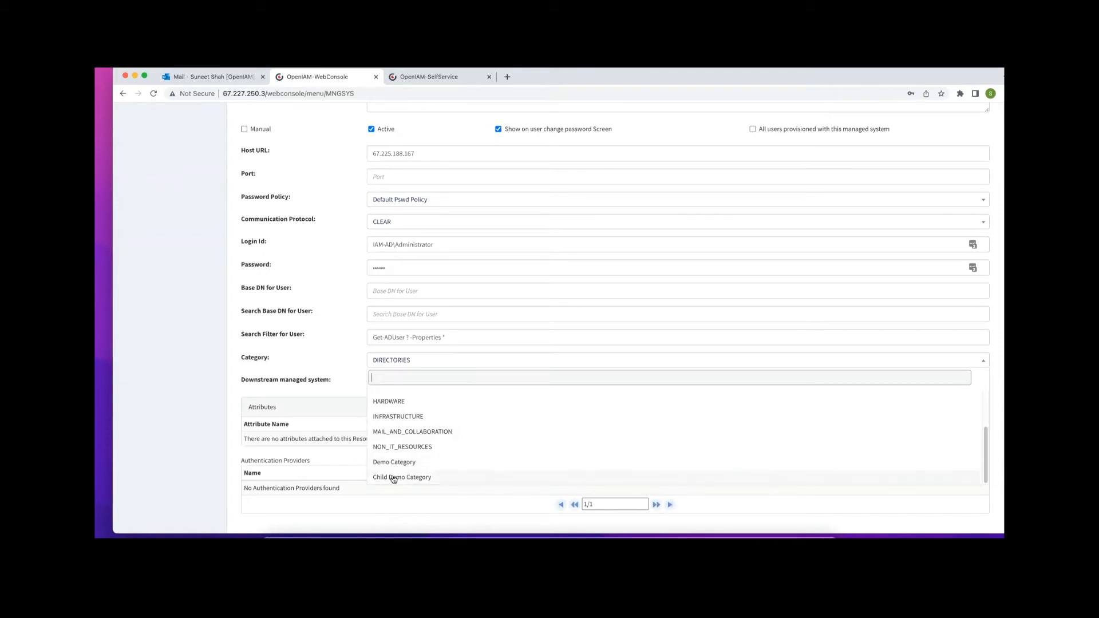
click(393, 462)
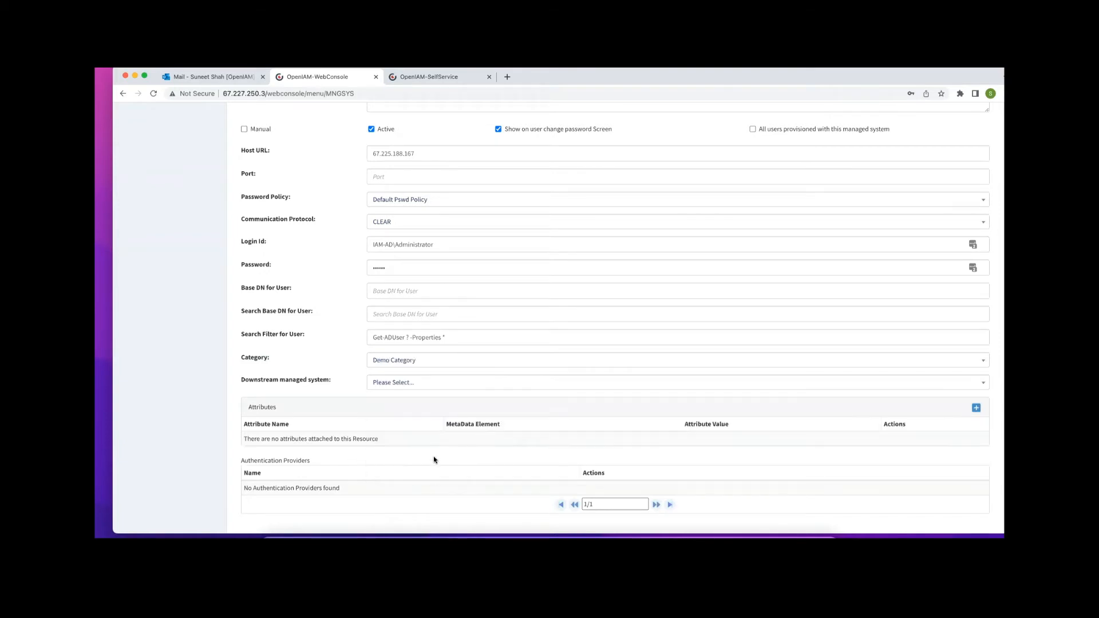
scroll(671, 474, down, 1)
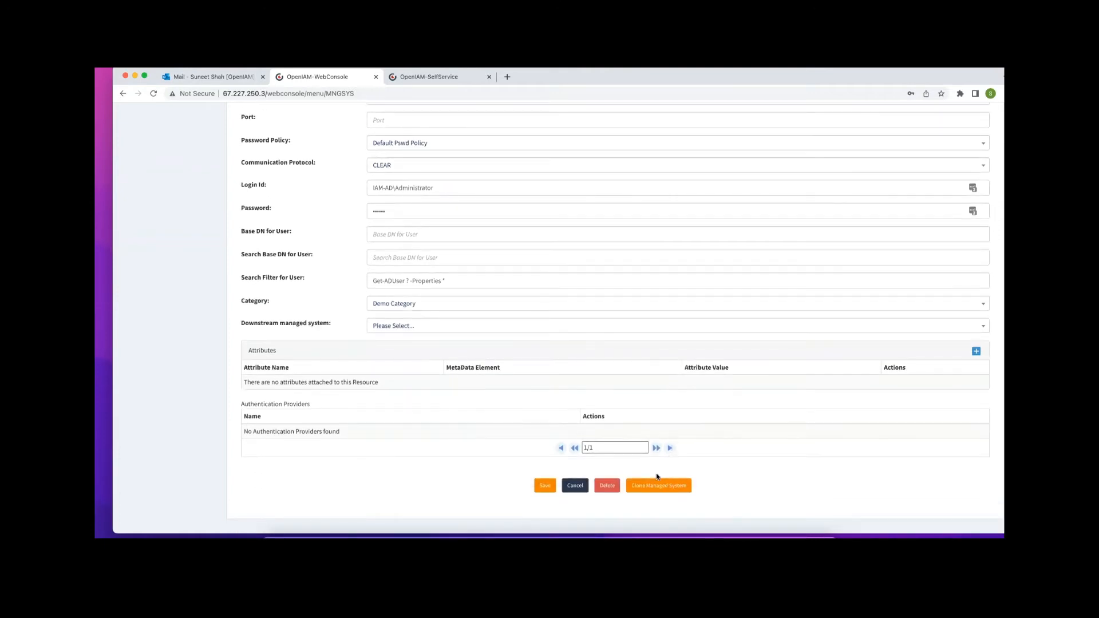
click(544, 485)
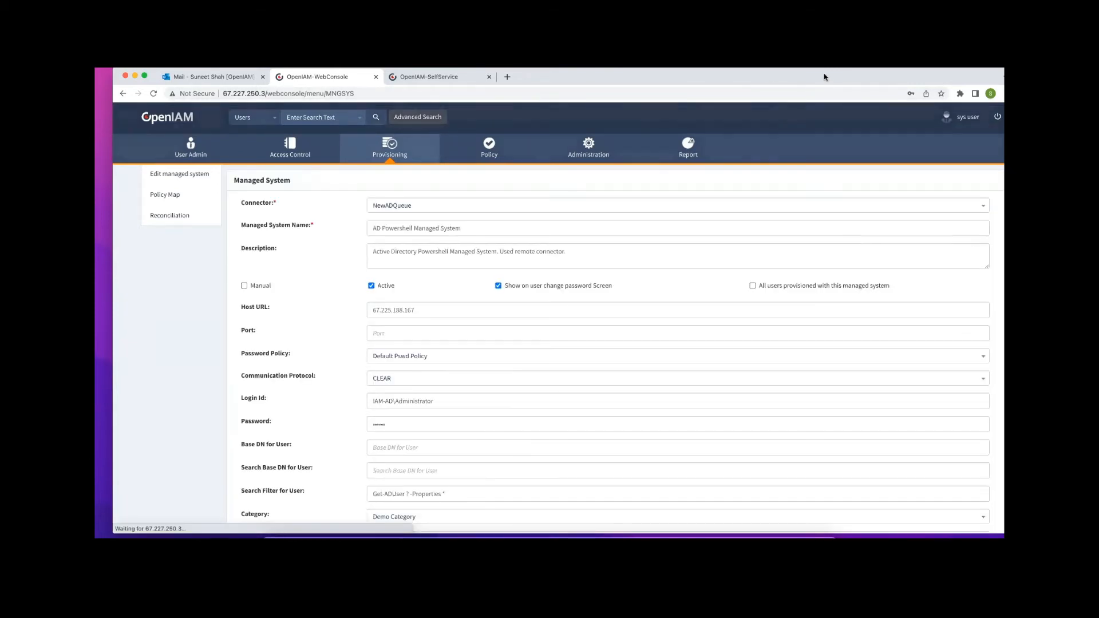
drag(825, 77, 828, 93)
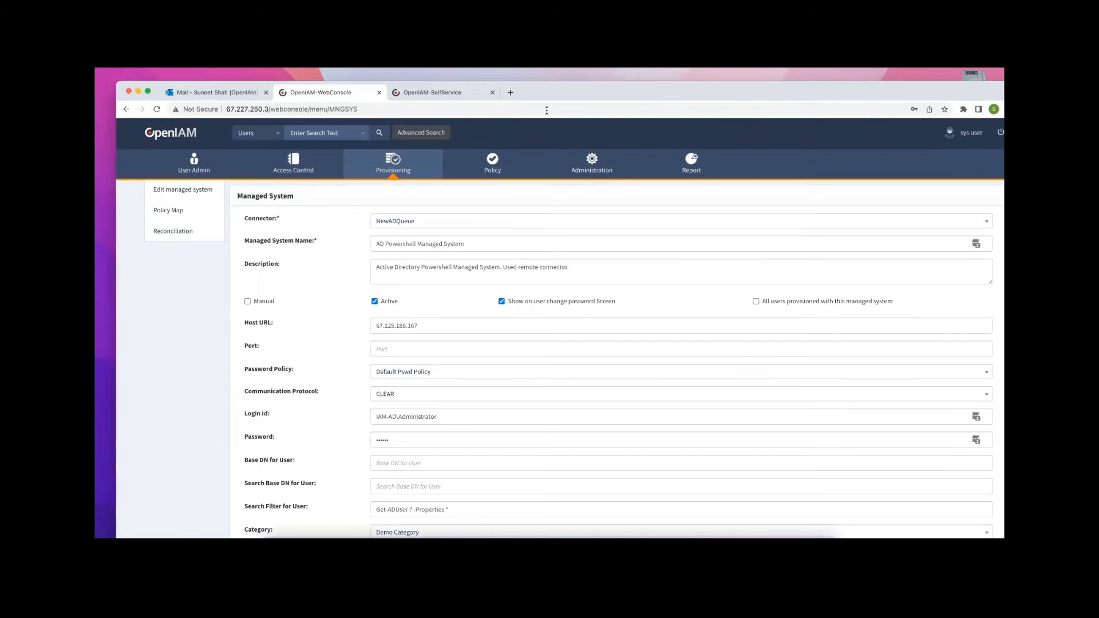
click(446, 96)
drag(894, 86, 896, 73)
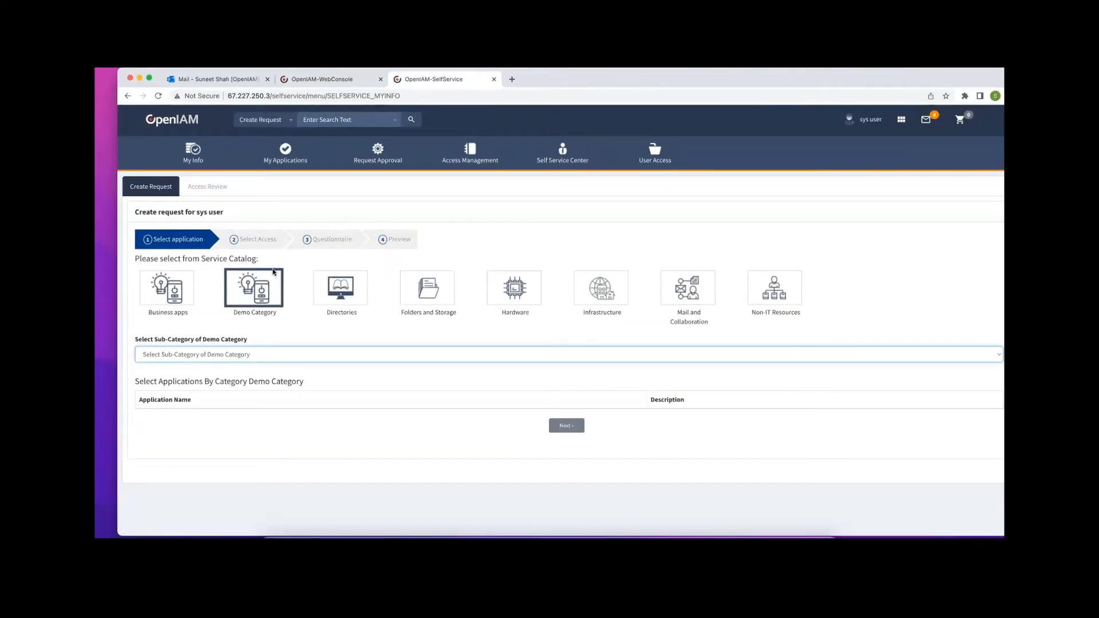
click(334, 294)
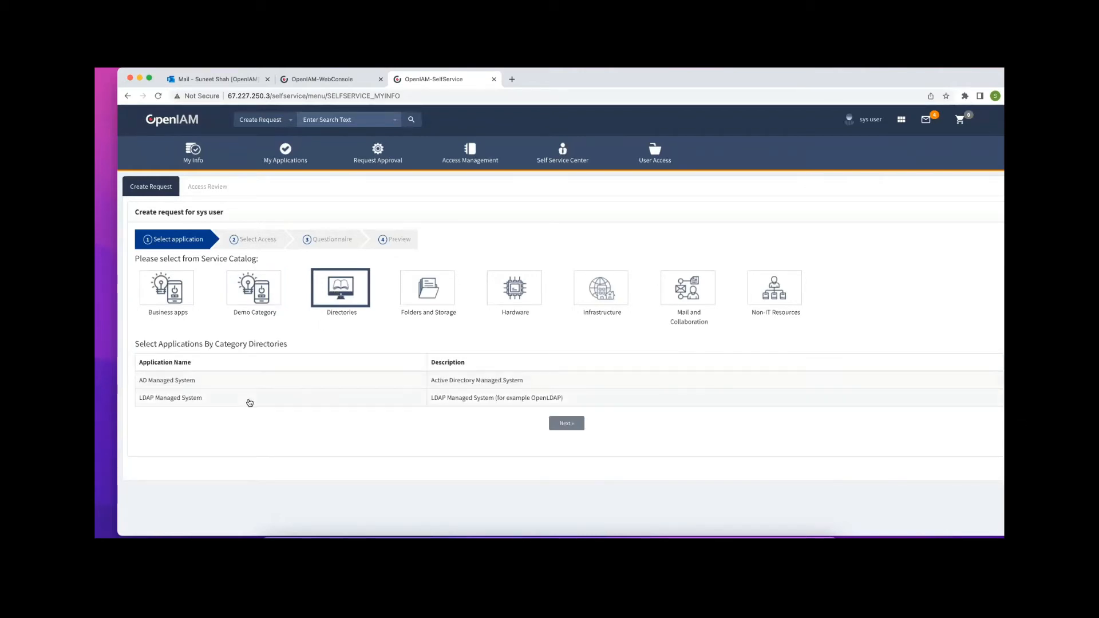
click(253, 295)
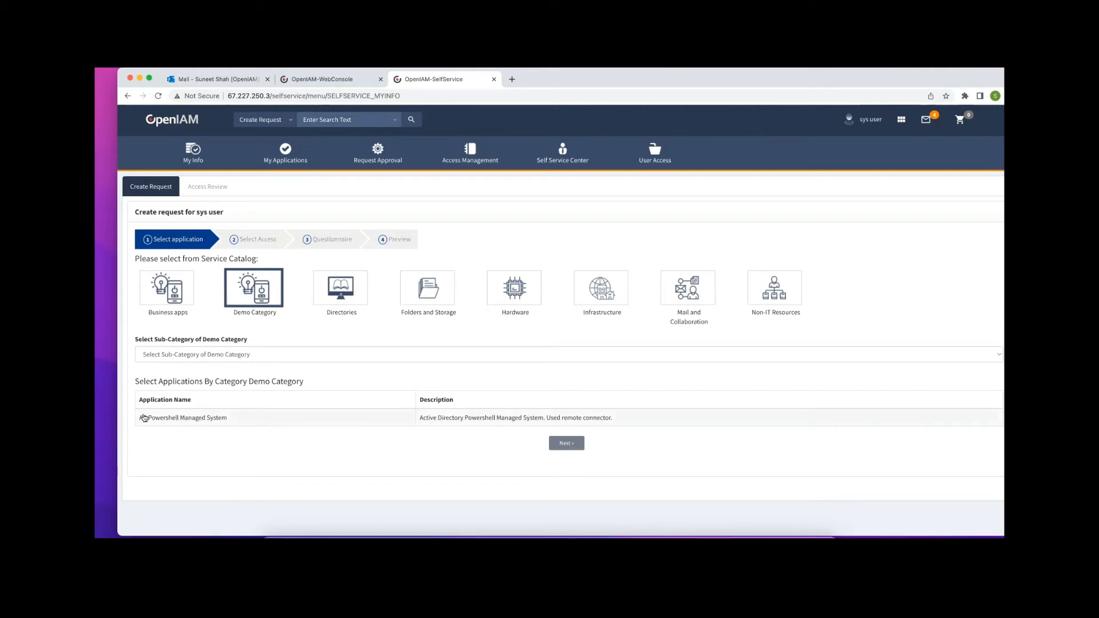
click(303, 80)
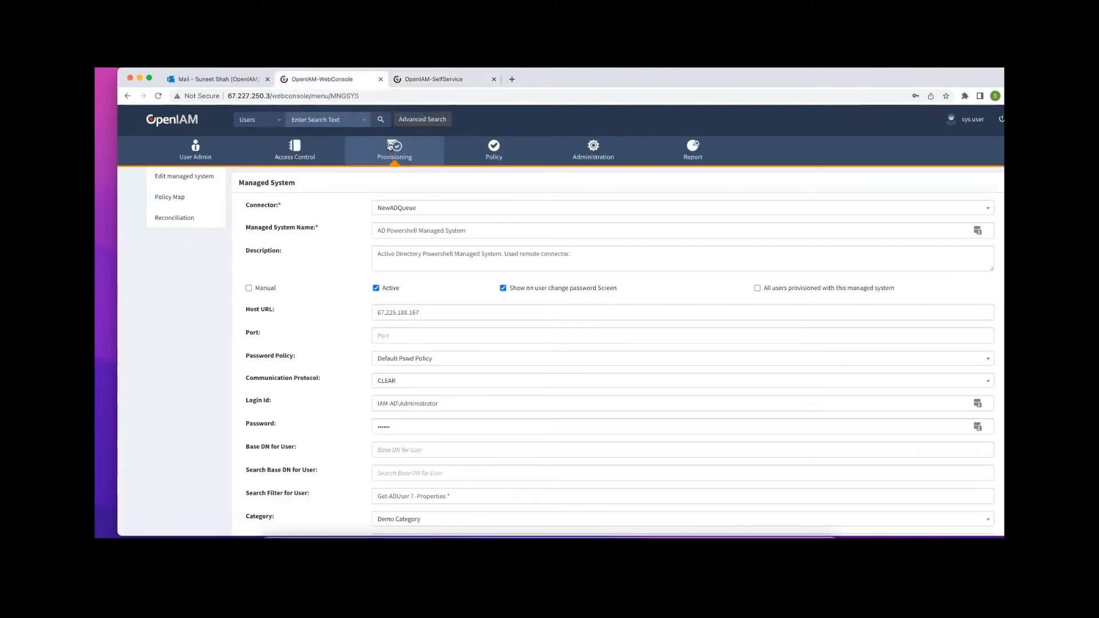
Create a managed system named 'My Manual application', marked Active and Manual
mouse_move(391, 147)
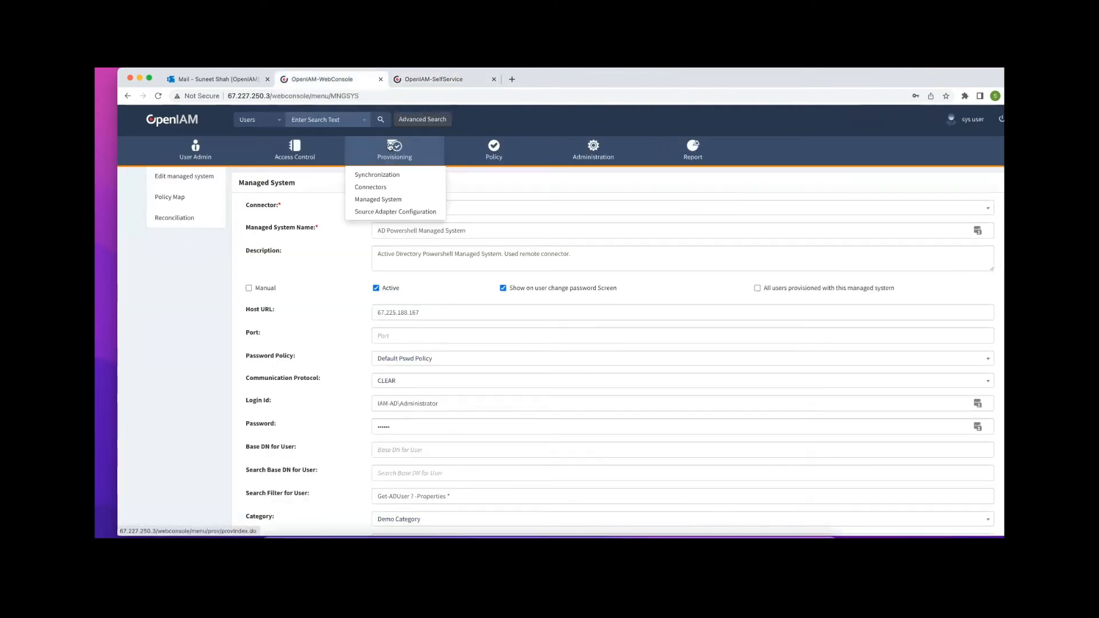
click(383, 199)
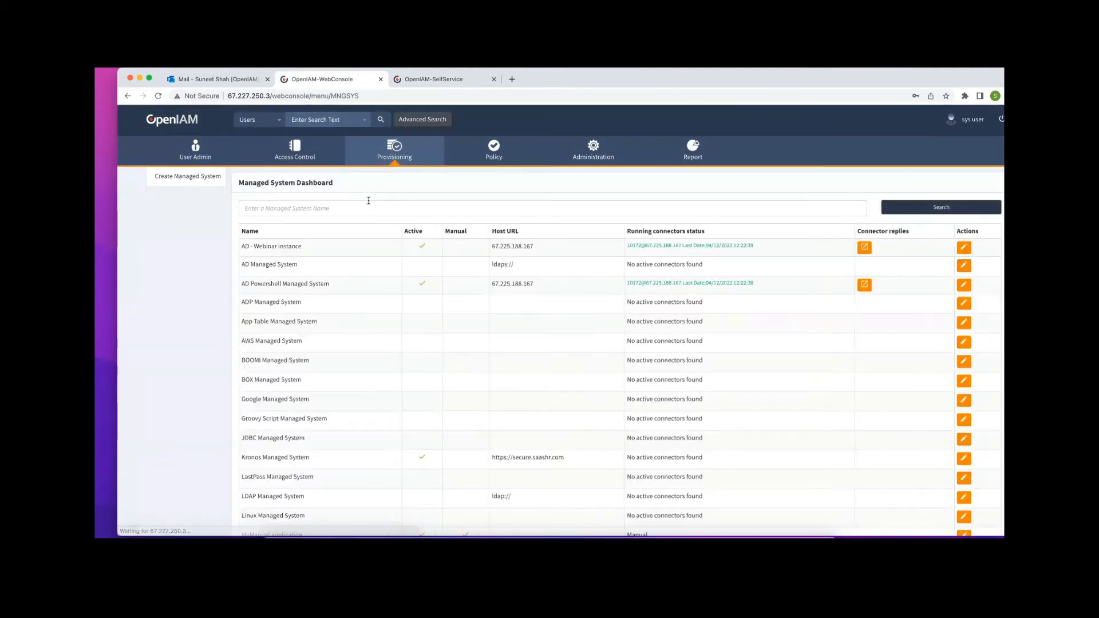
click(185, 177)
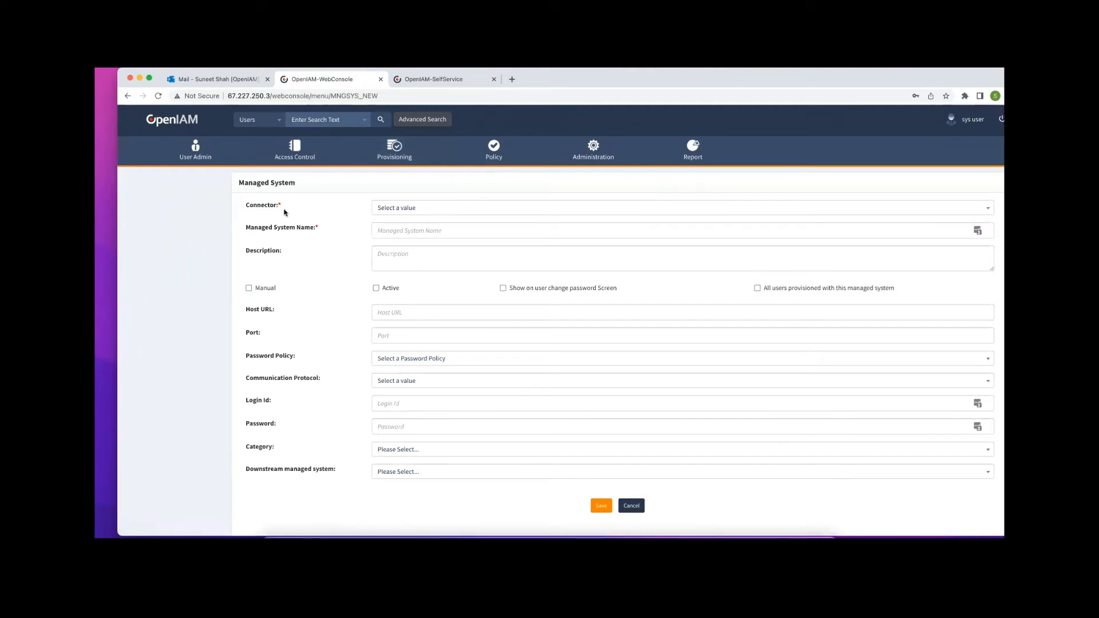
click(414, 229)
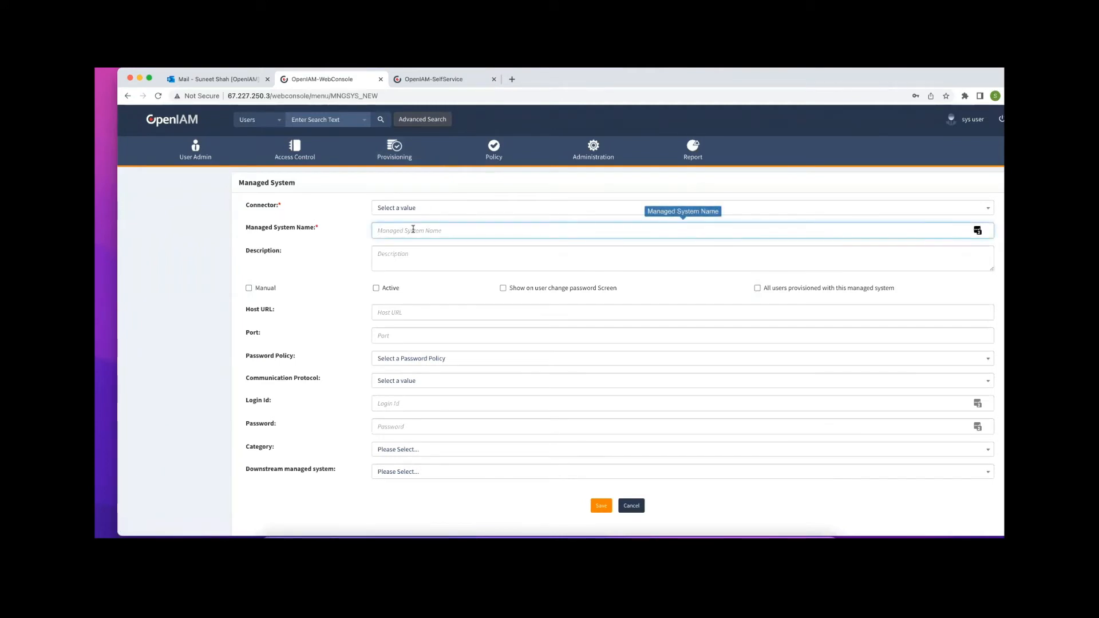
text(M)
text(y M)
text(ana)
text( Manu)
text(al application)
click(376, 288)
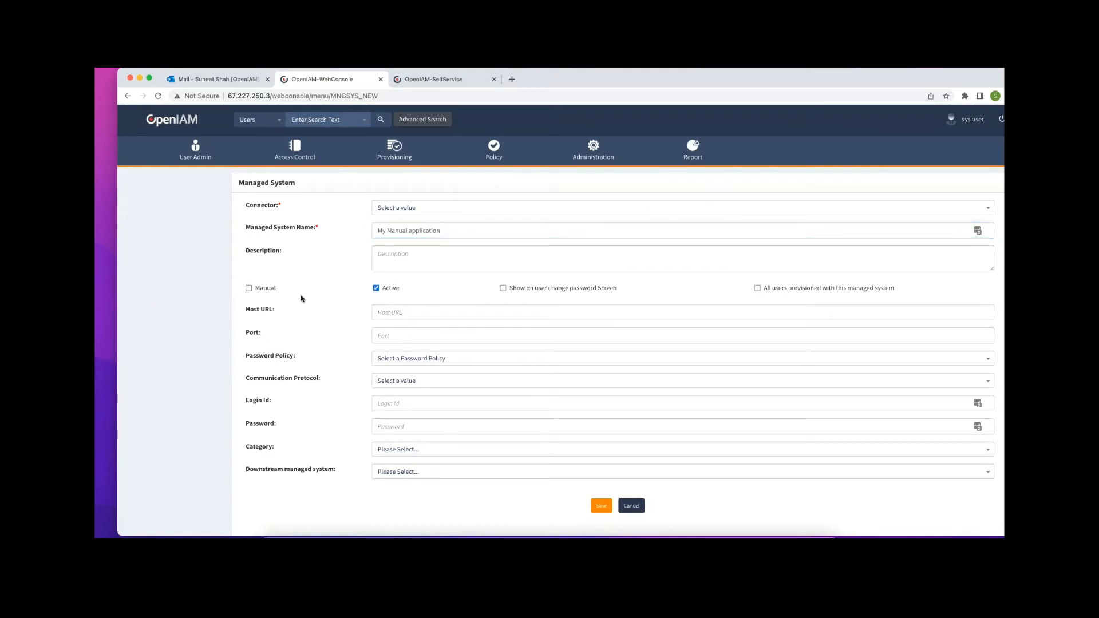
click(257, 289)
Set its category to Demo Category and save the managed system
scroll(458, 366, down, 1)
click(421, 433)
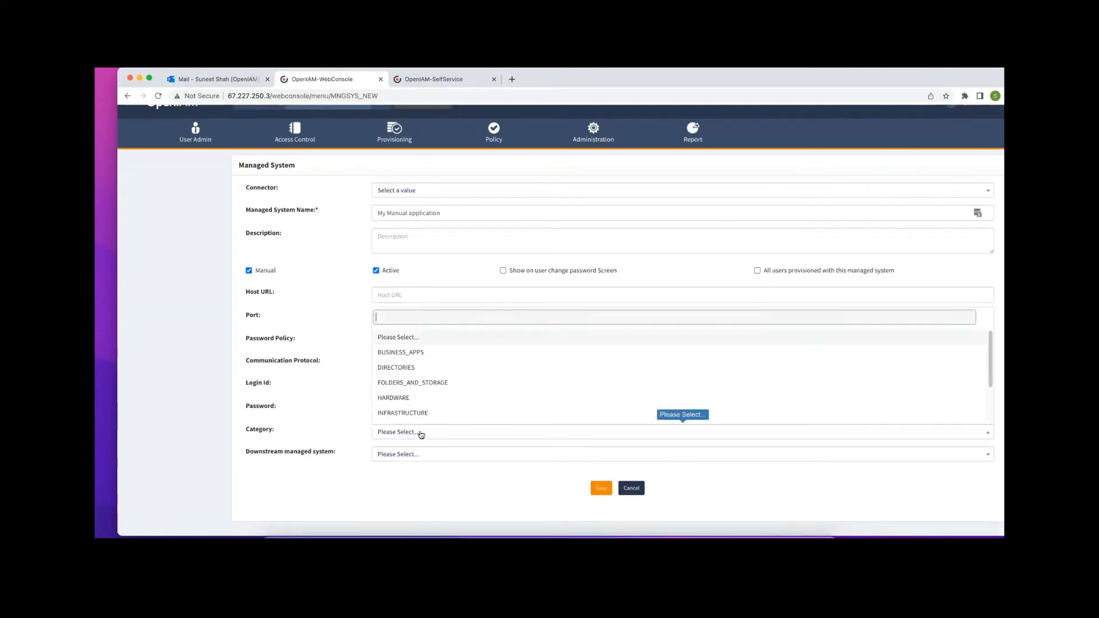
scroll(449, 392, down, 2)
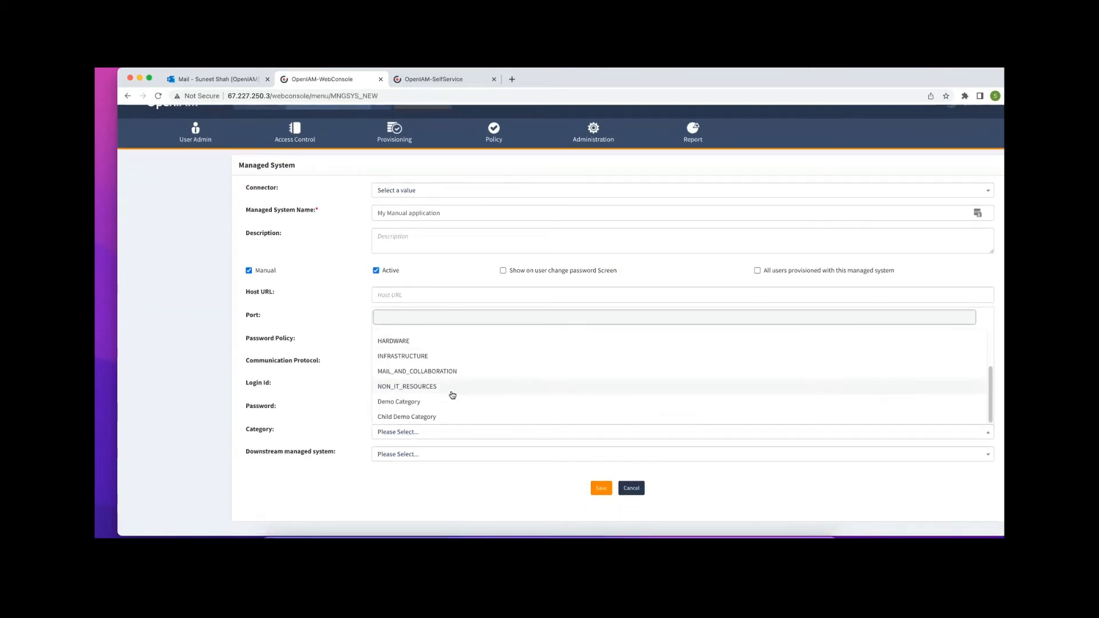
click(402, 402)
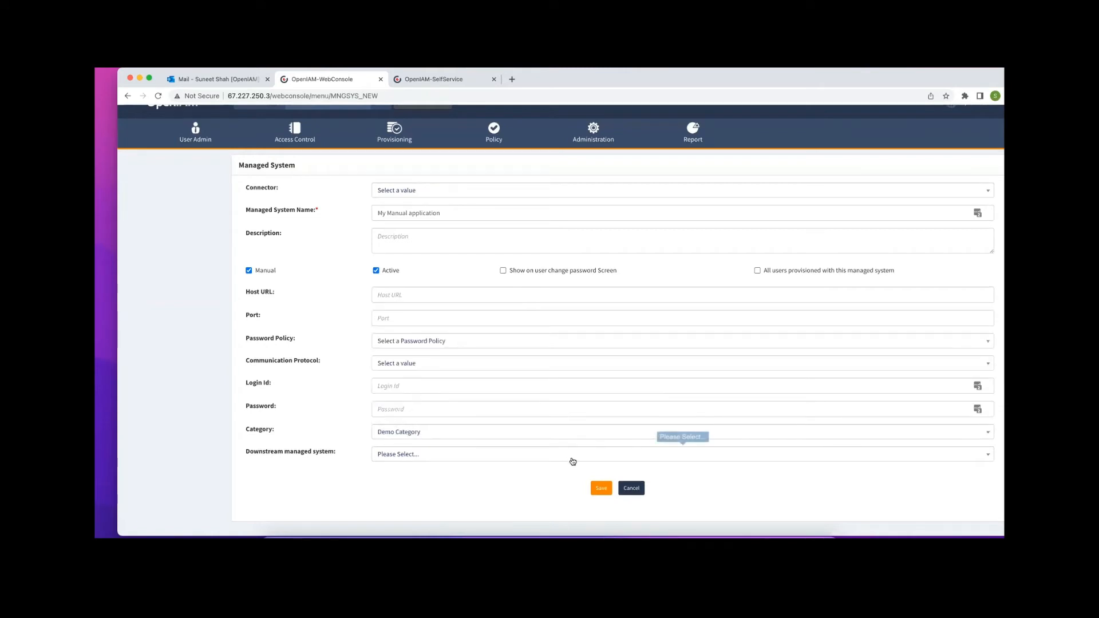
click(599, 487)
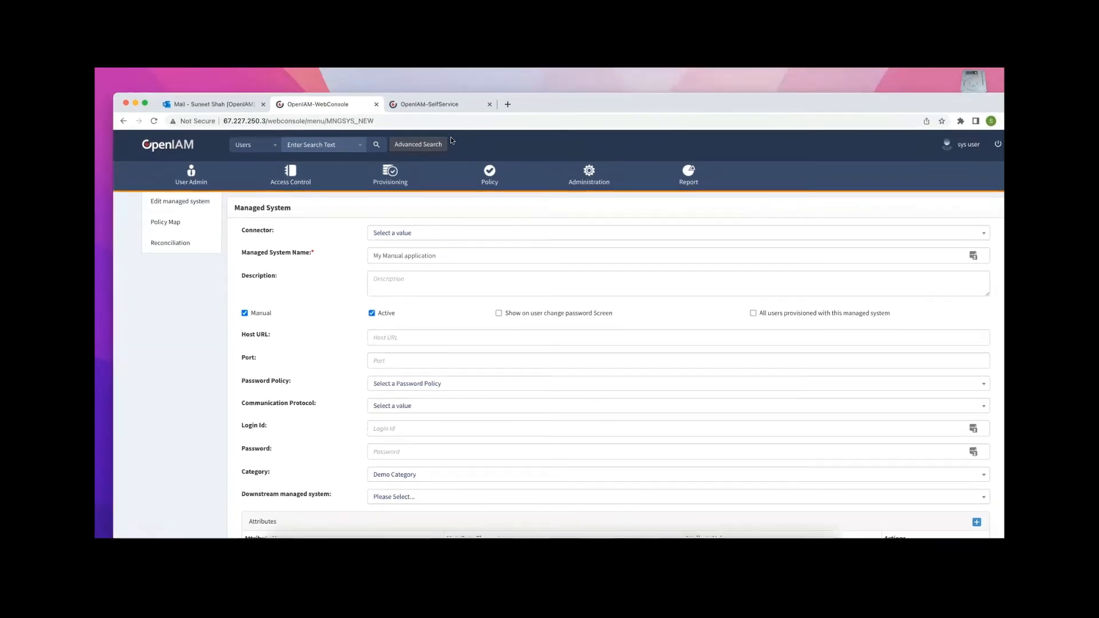
Go to the Self Service portal and open the My Info page
click(430, 104)
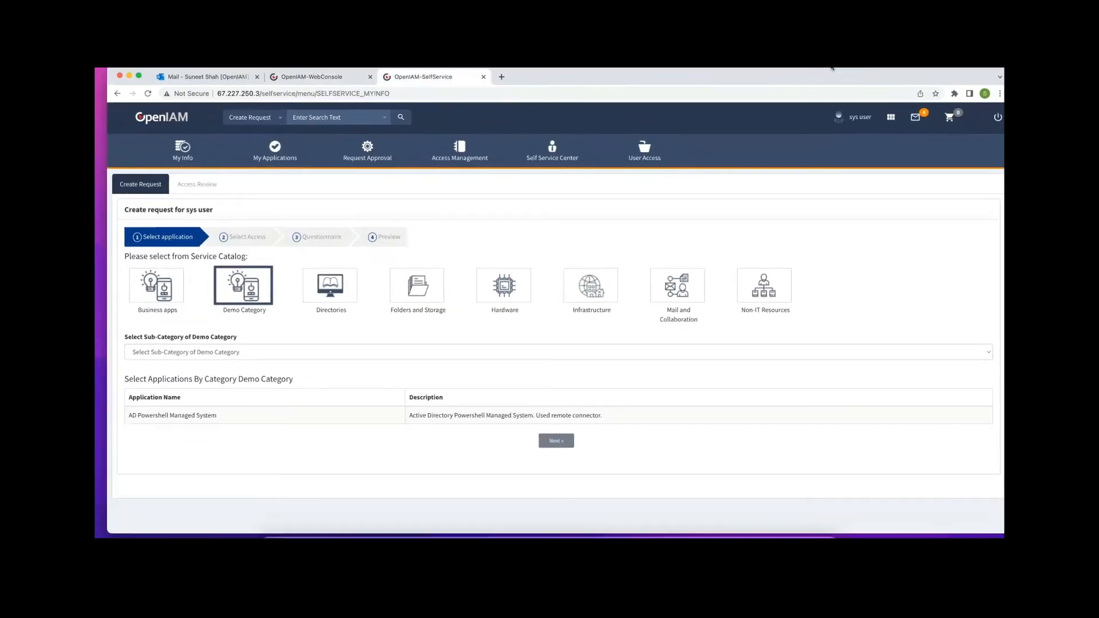
click(257, 159)
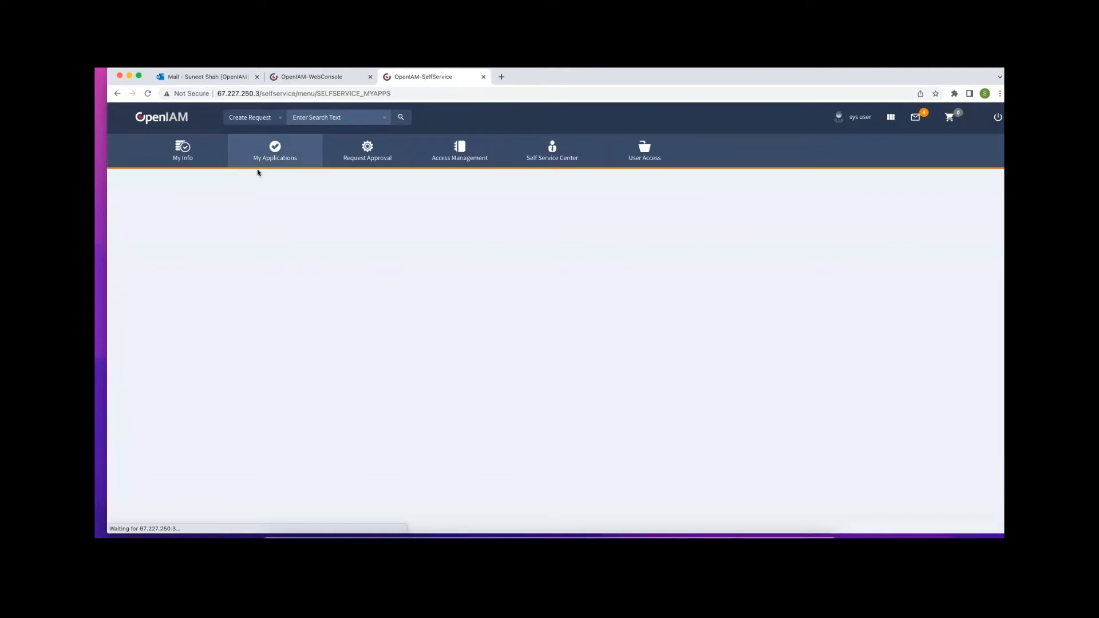
click(190, 160)
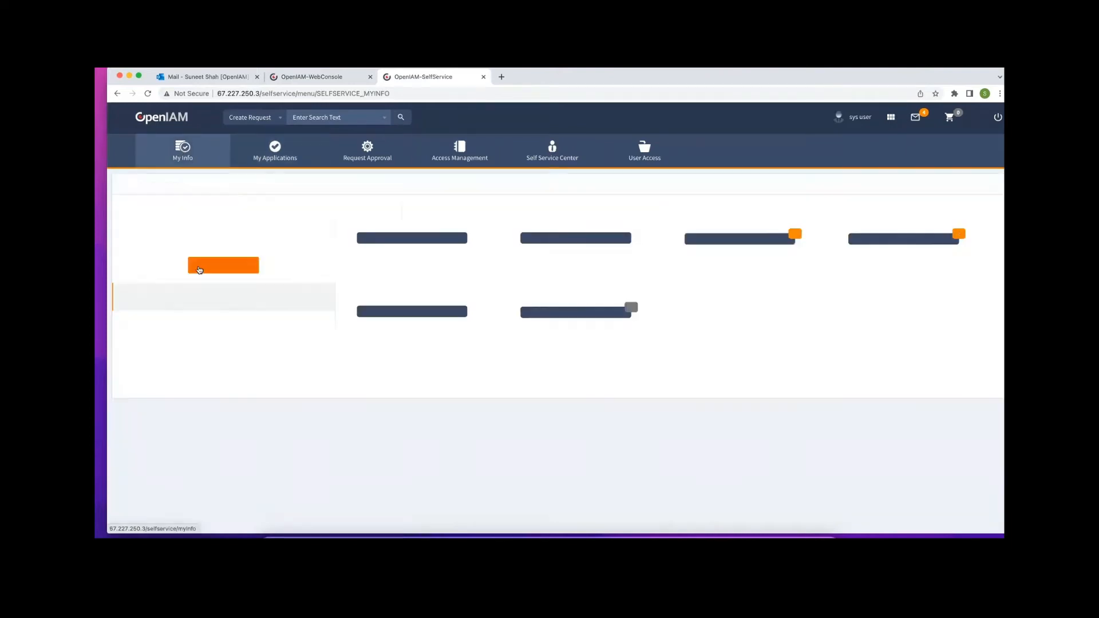
Create a service-catalog request, choosing AD Powershell Managed System under Demo Category
click(418, 259)
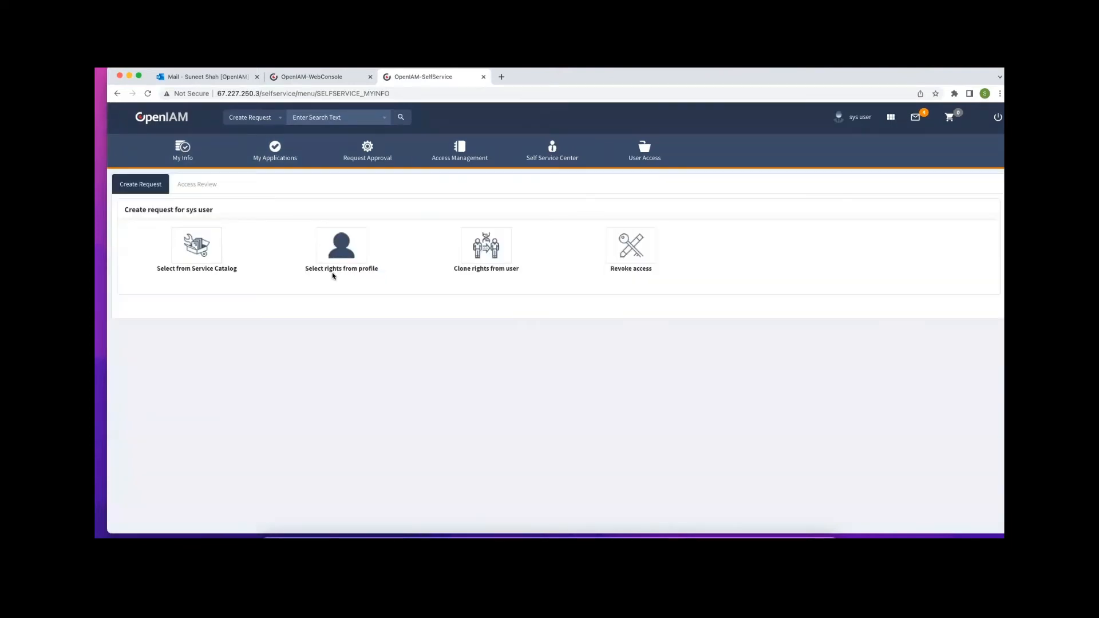
click(204, 252)
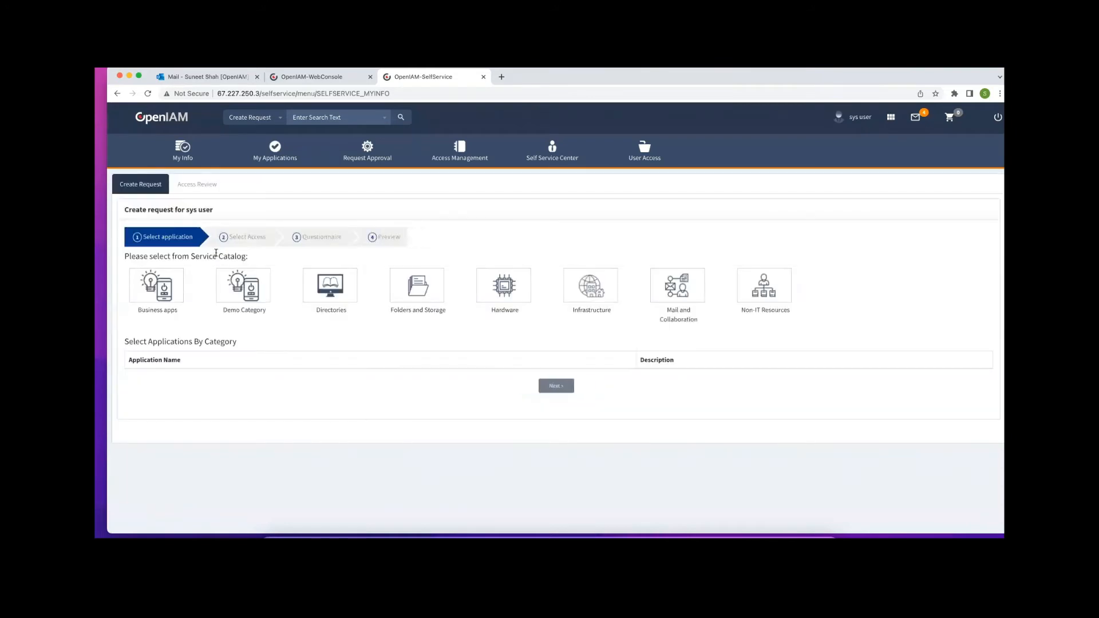
click(249, 290)
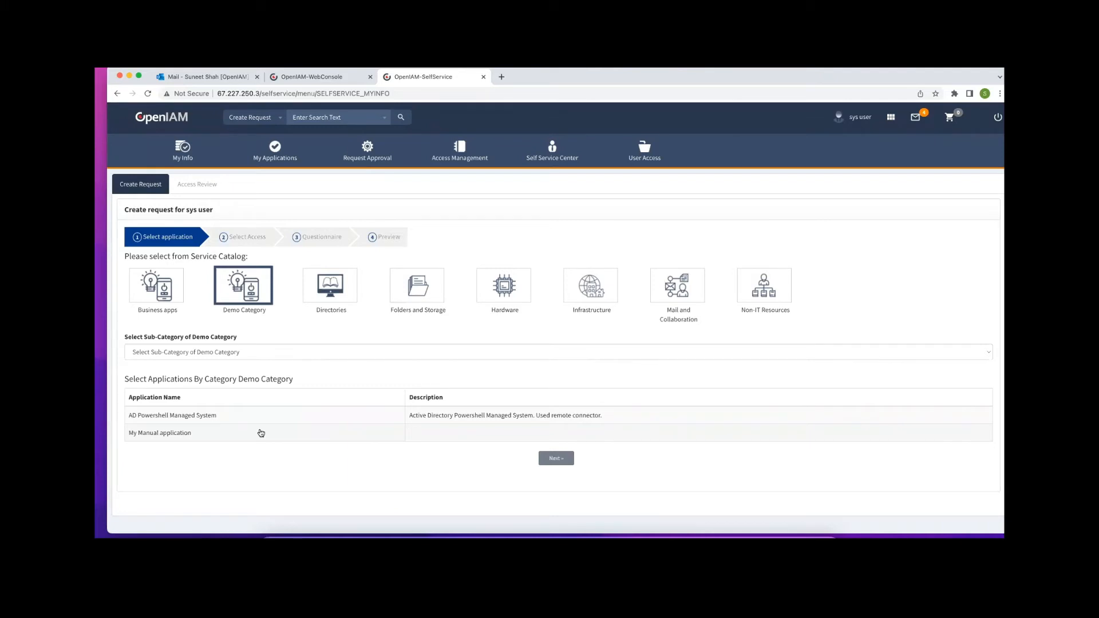
click(214, 417)
Advance to Select Access and look through the access offered for AD Powershell Managed System
click(556, 459)
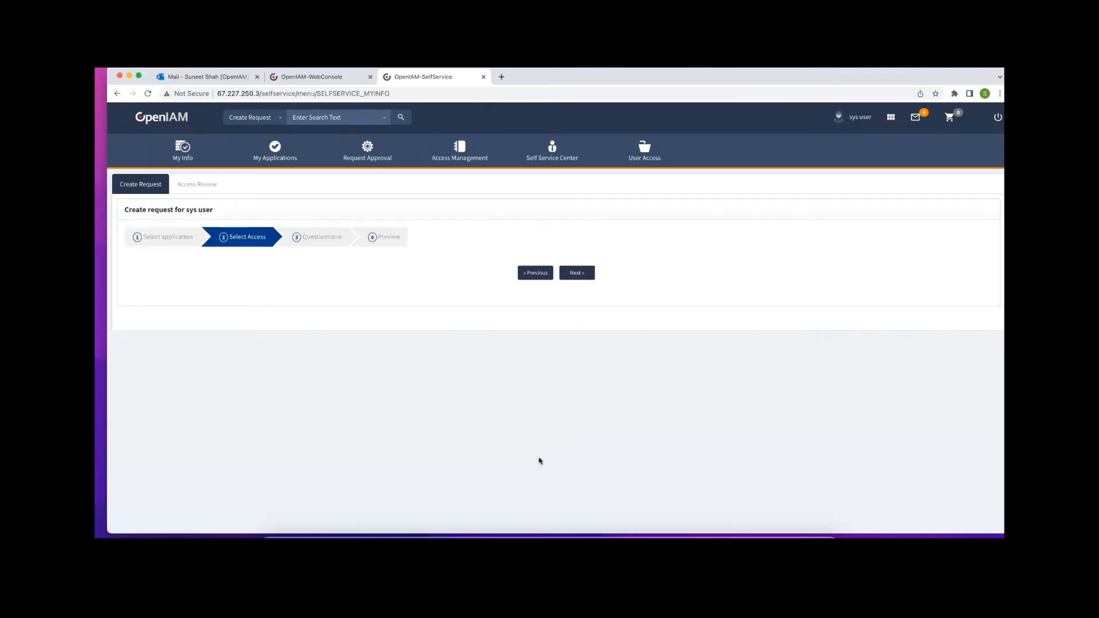
scroll(246, 342, down, 15)
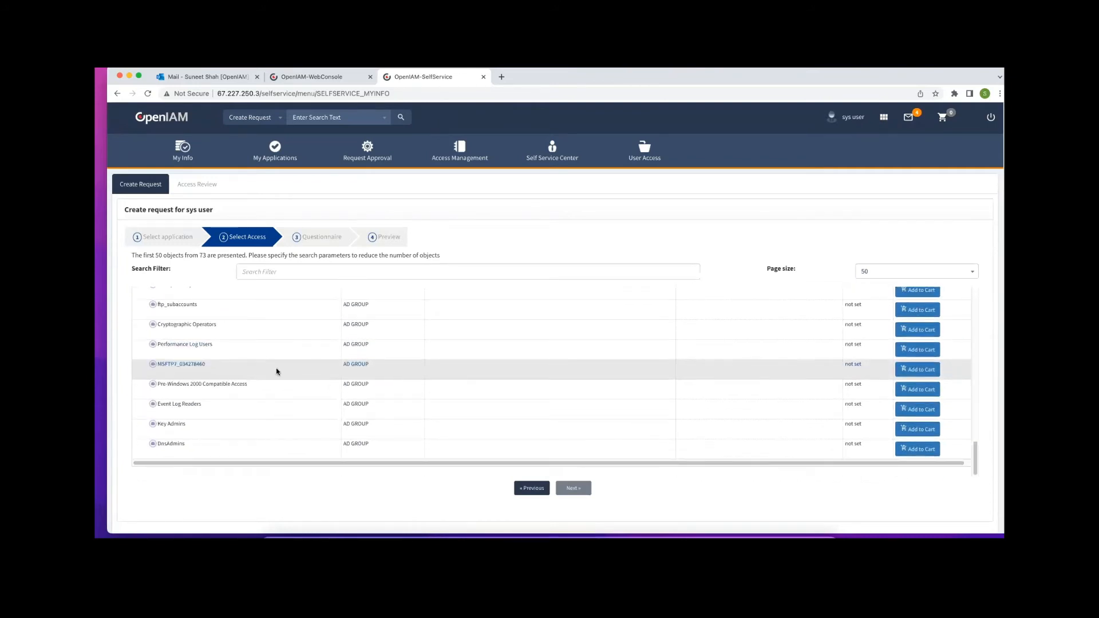
scroll(277, 372, up, 2)
Swap the chosen application to My Manual application, advance to access selection, then return to the web console
click(171, 240)
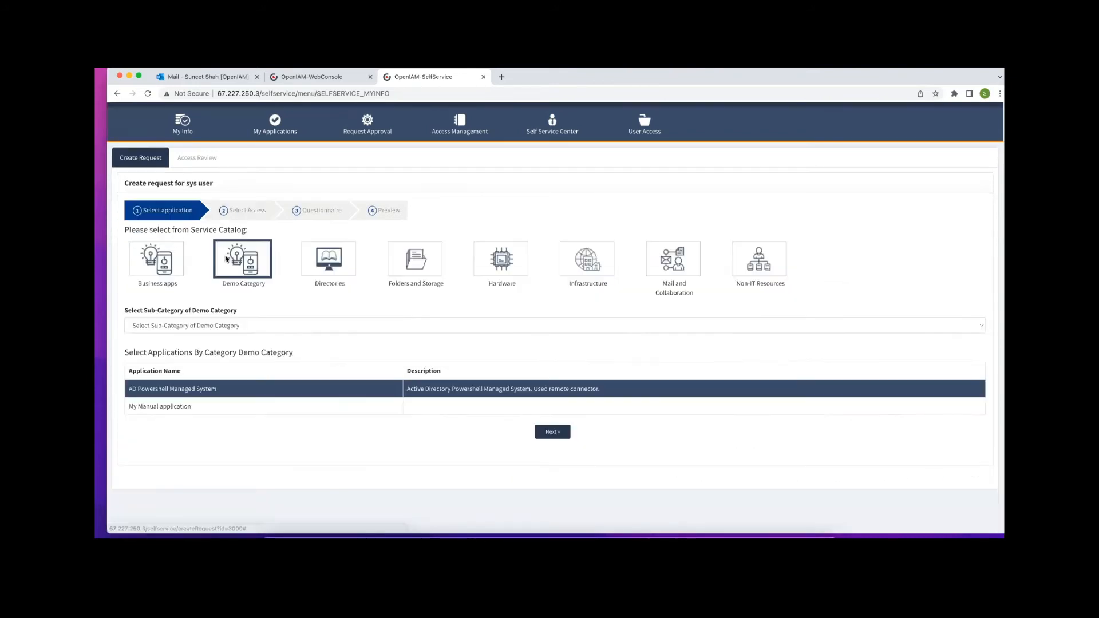
click(191, 407)
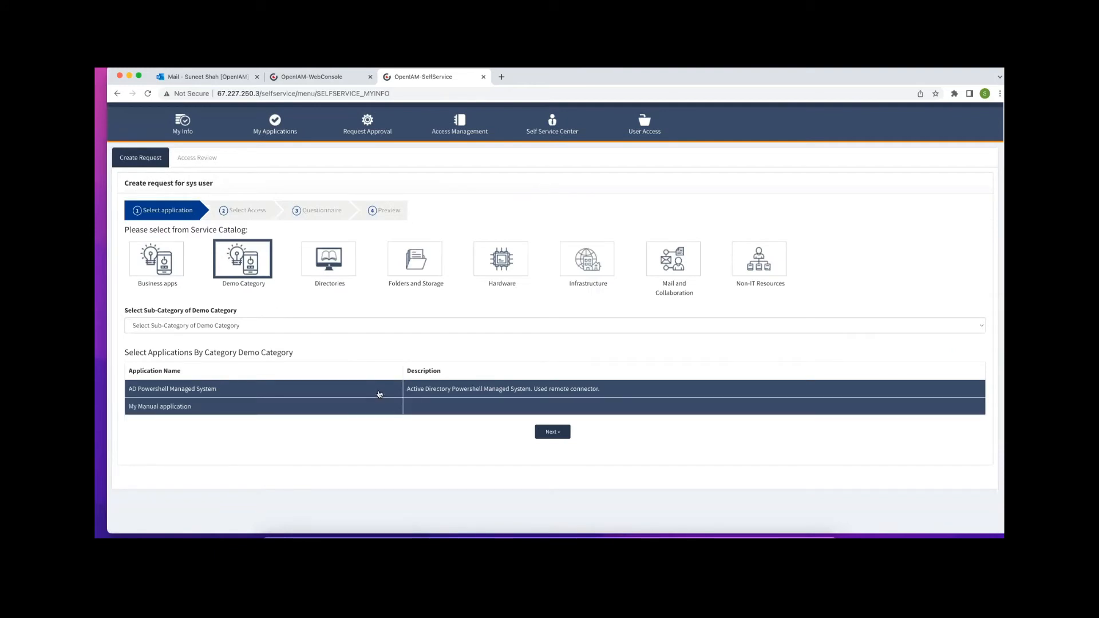
click(378, 391)
click(552, 433)
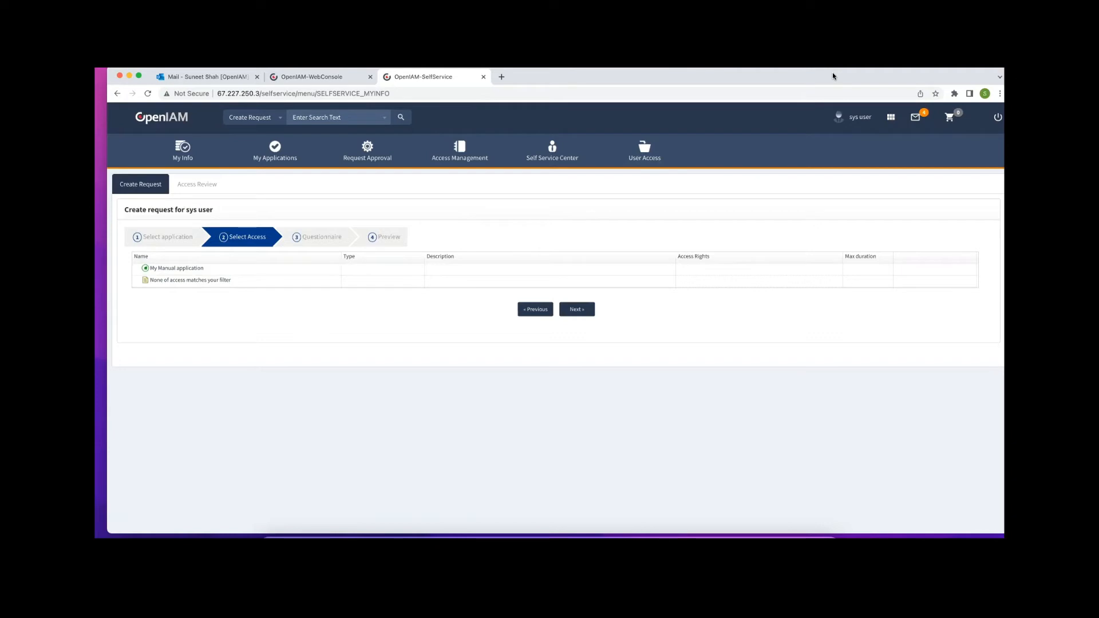
click(299, 80)
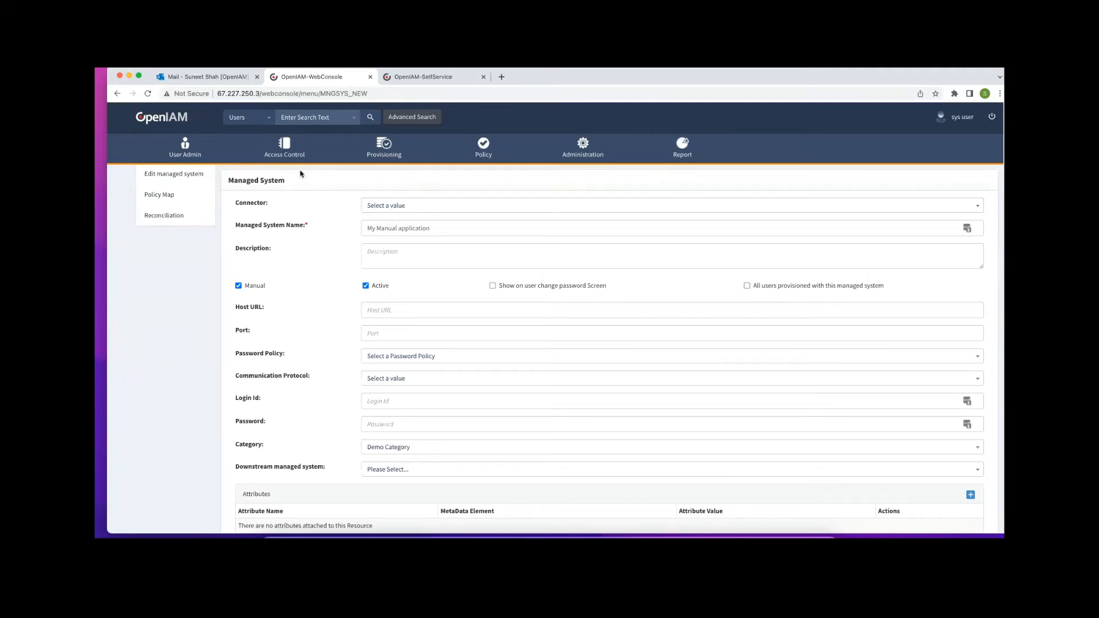
Start a new group of General Group Type with Default Pswd Policy
click(283, 147)
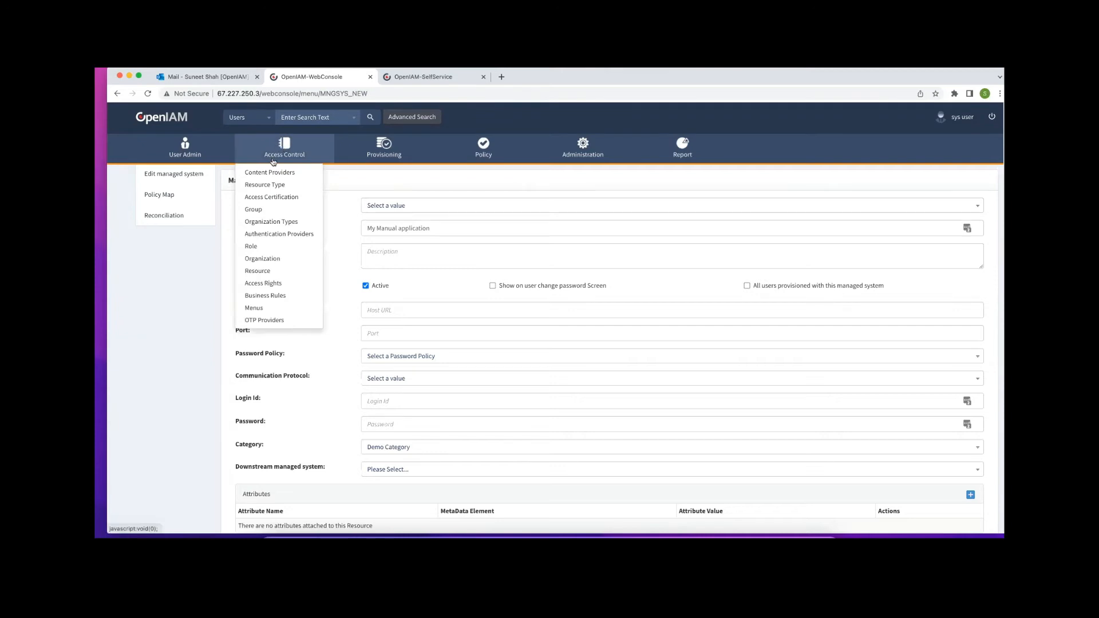
click(256, 212)
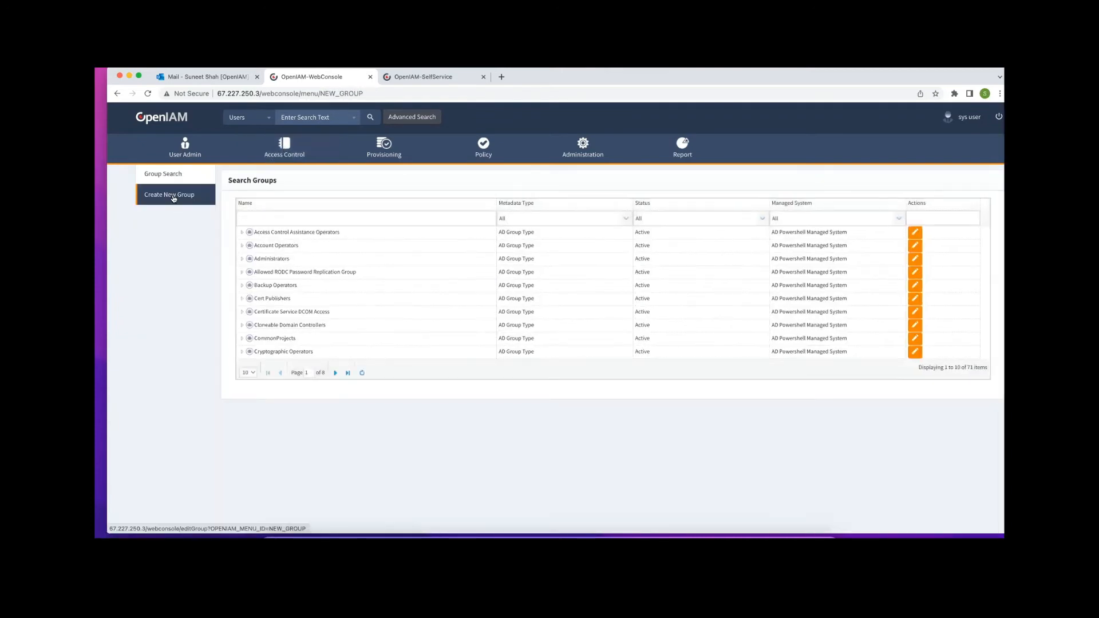
click(174, 198)
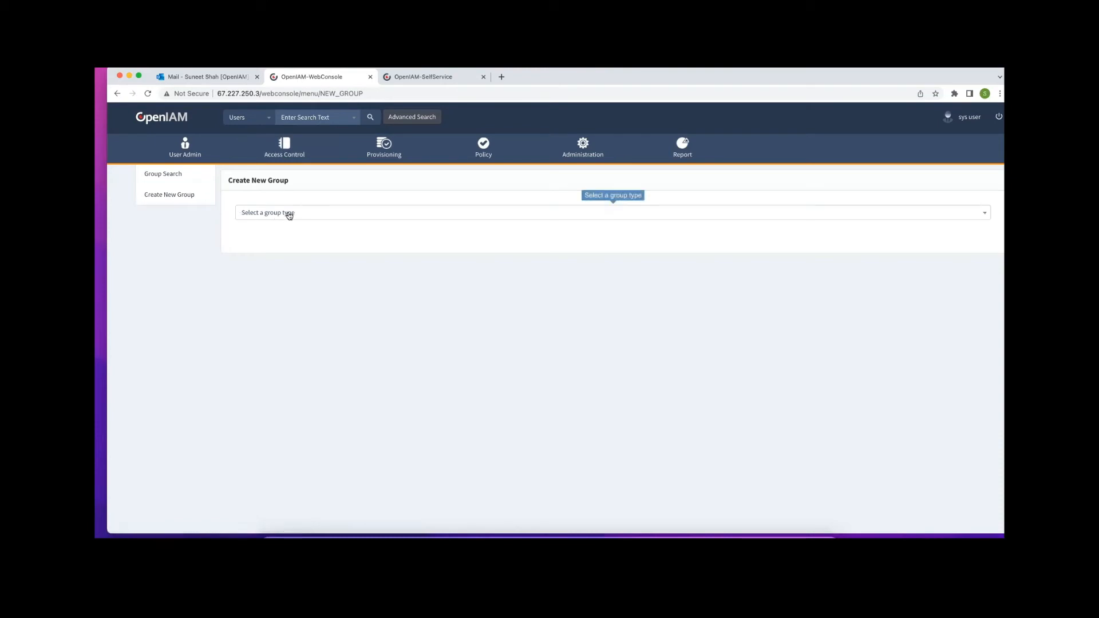
click(289, 213)
click(265, 296)
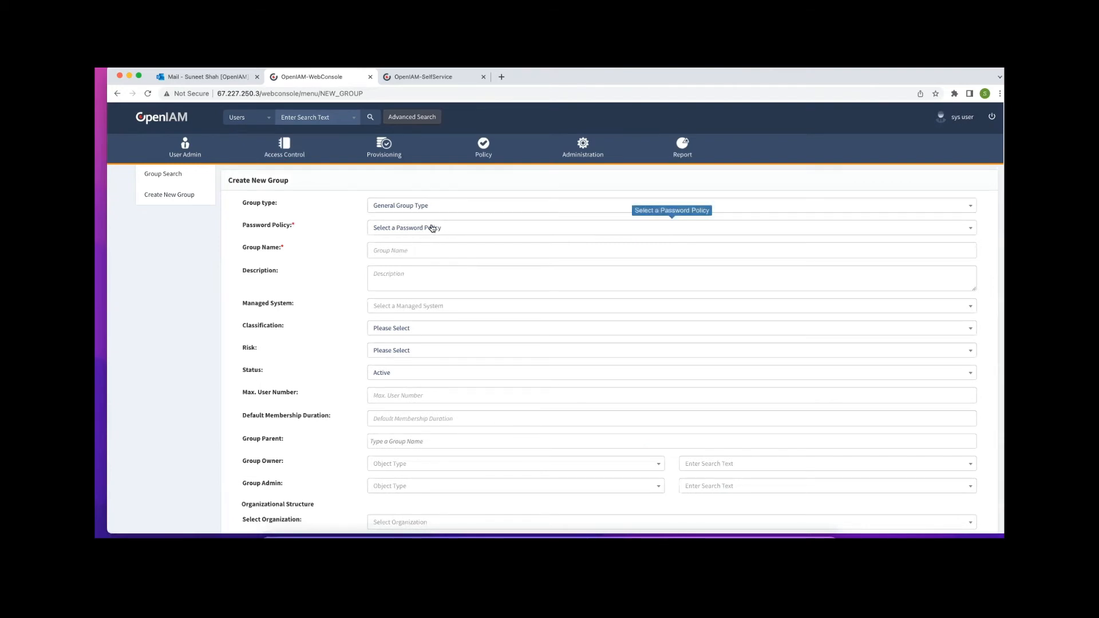
click(430, 228)
click(405, 280)
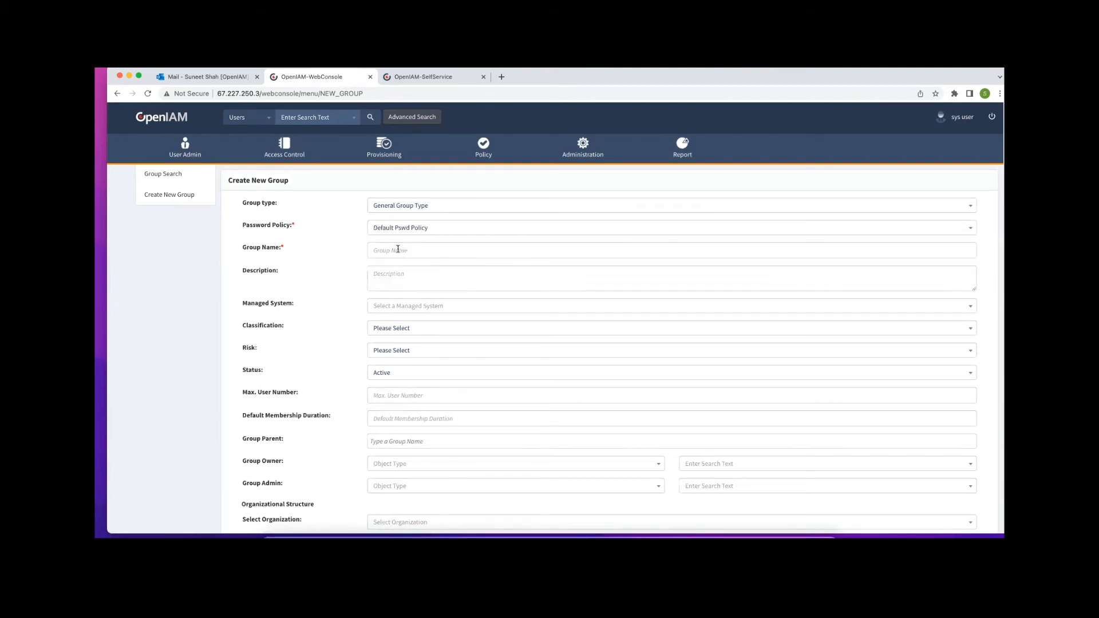
Name the group 'Test group for manual app', link it to MyManual application, and save it
click(401, 251)
text(Test)
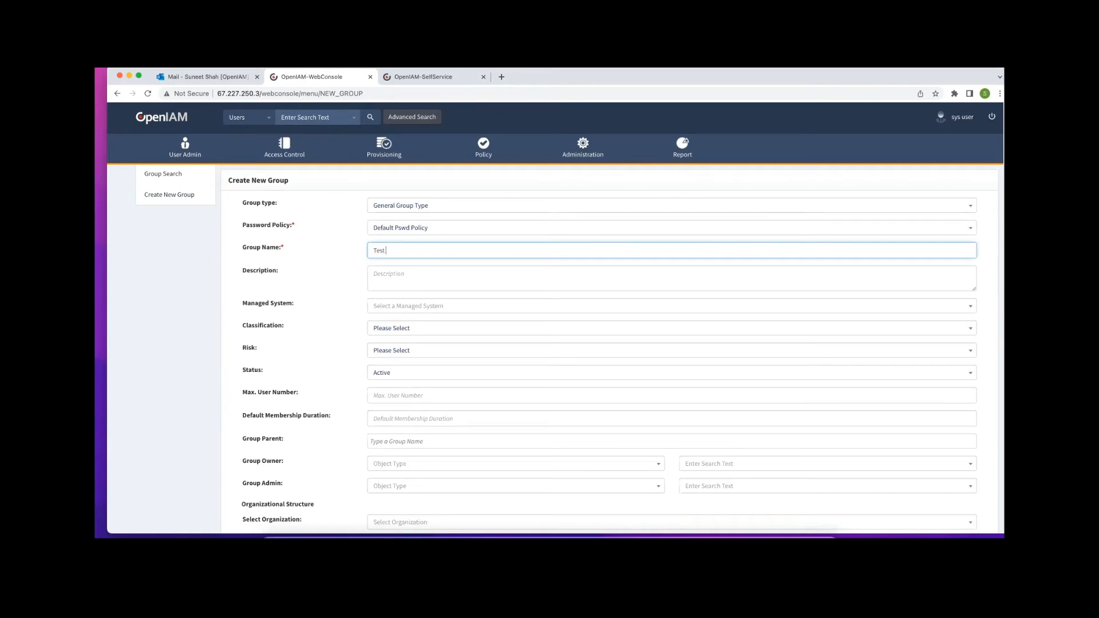
text( group for manual app)
click(422, 308)
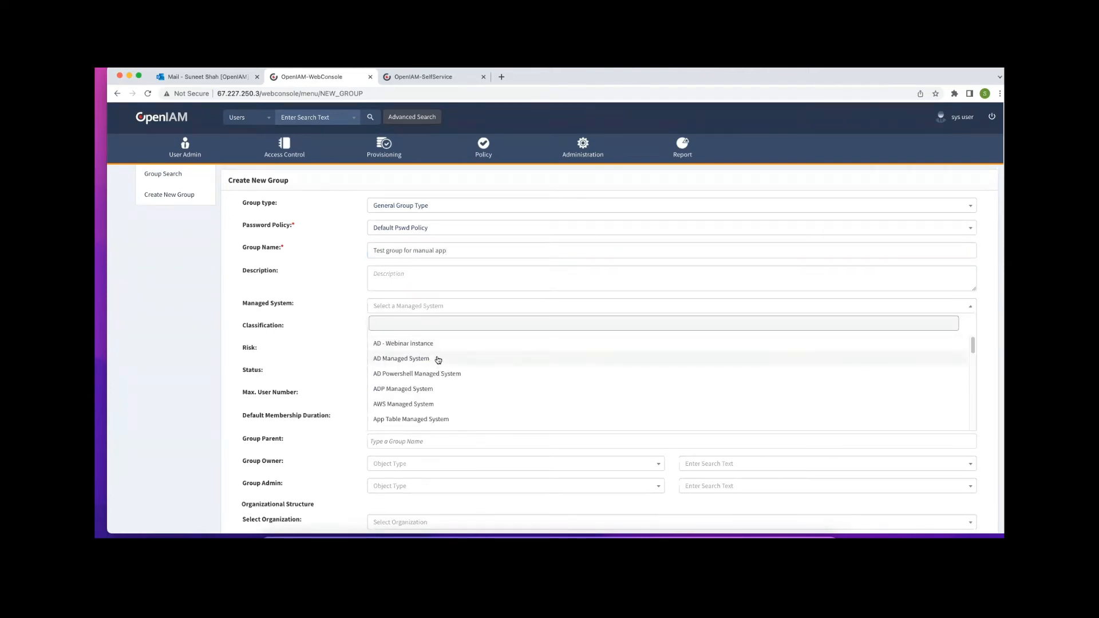
text(my)
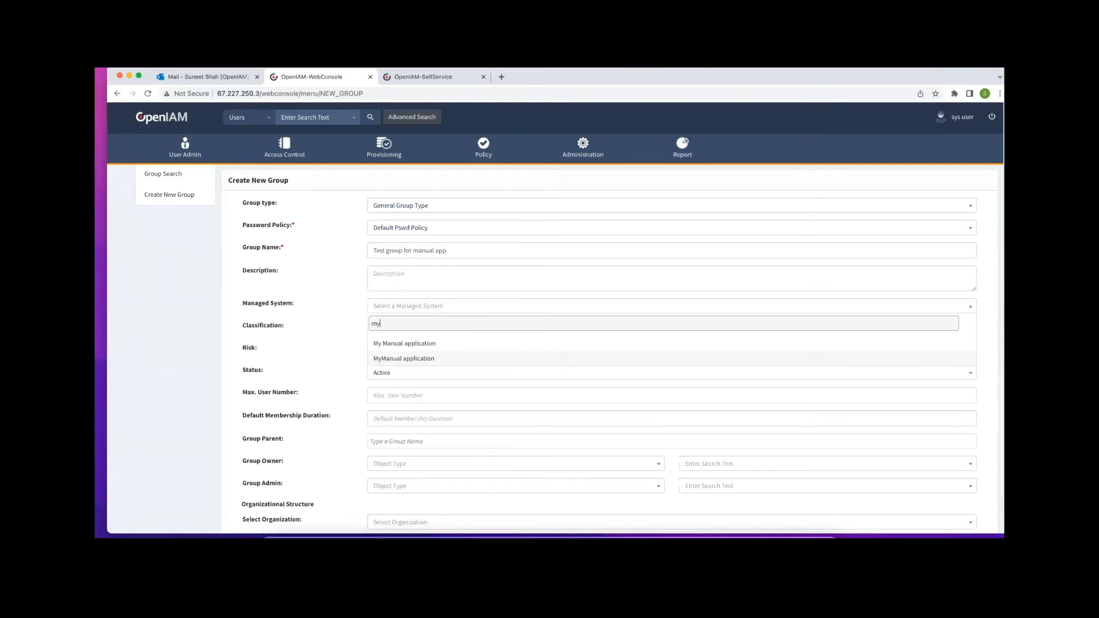
click(437, 360)
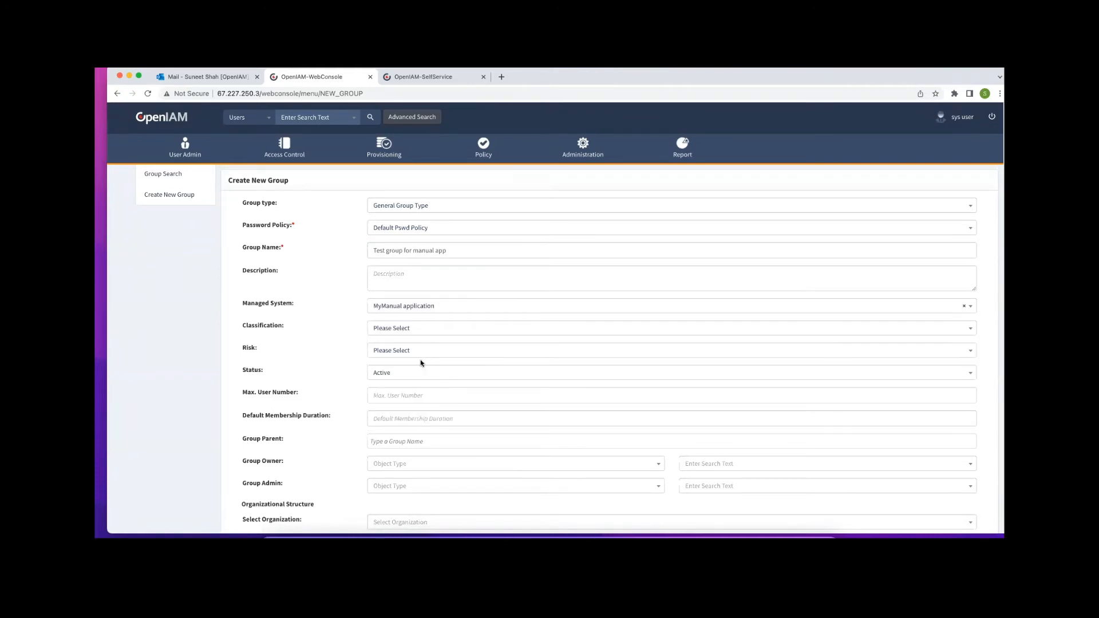
scroll(449, 338, down, 3)
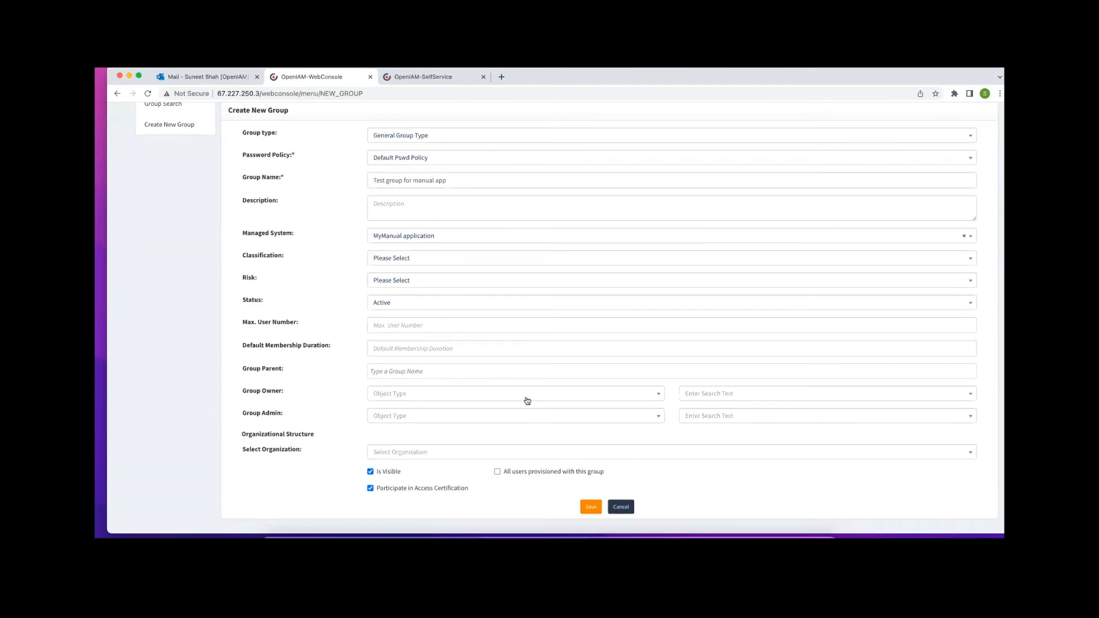
click(591, 507)
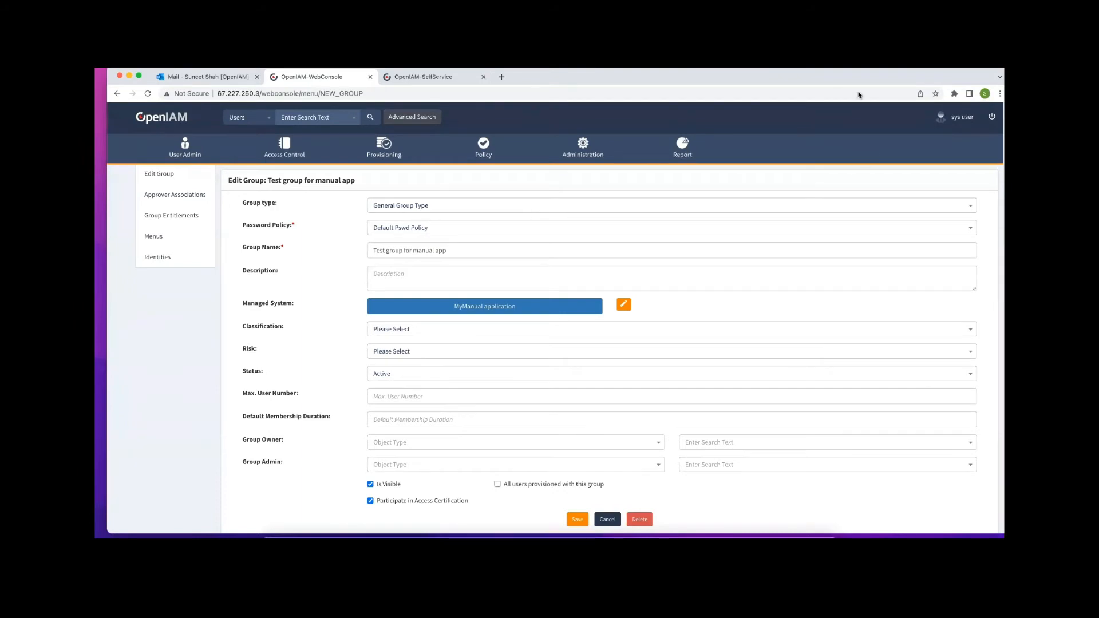
drag(857, 78, 913, 79)
click(409, 103)
Reselect My Manual application from Demo Category and advance the request to access selection
click(186, 237)
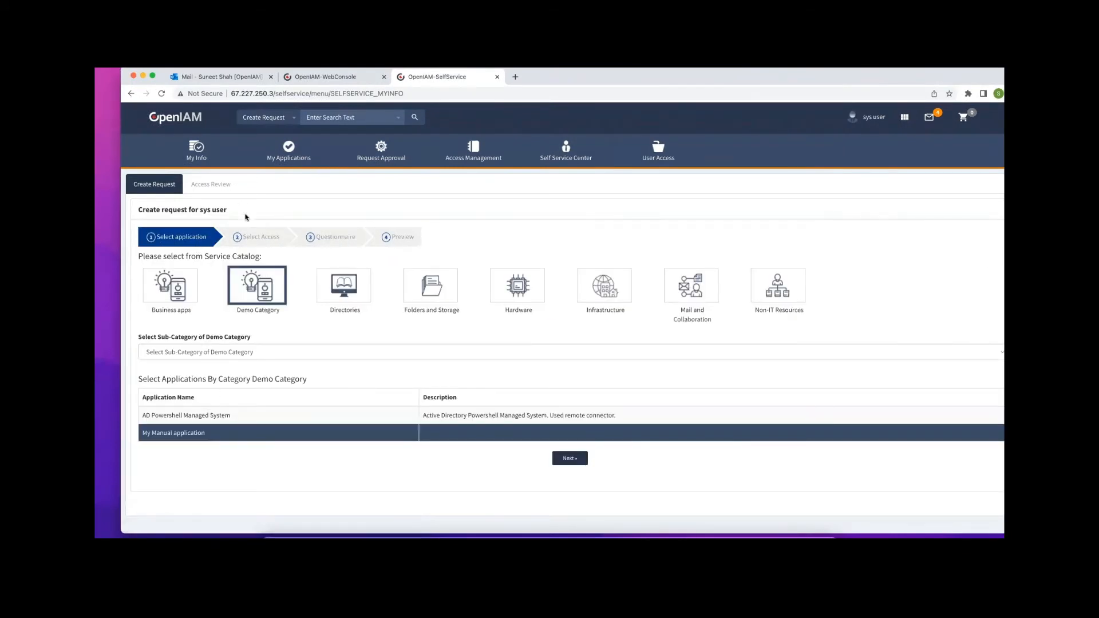
click(255, 289)
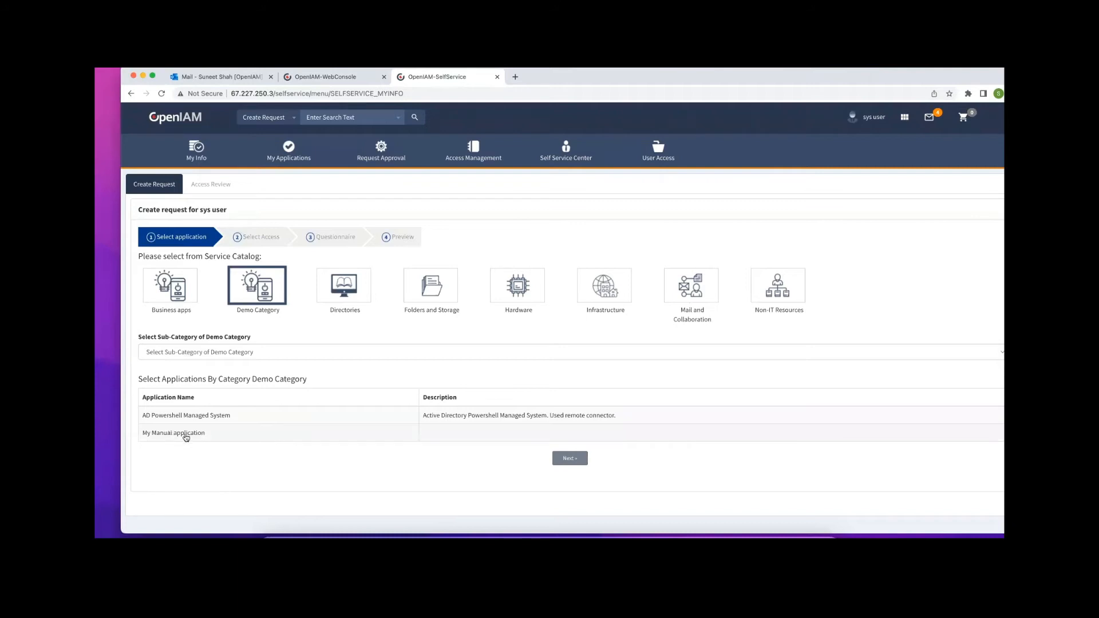
click(184, 433)
click(570, 459)
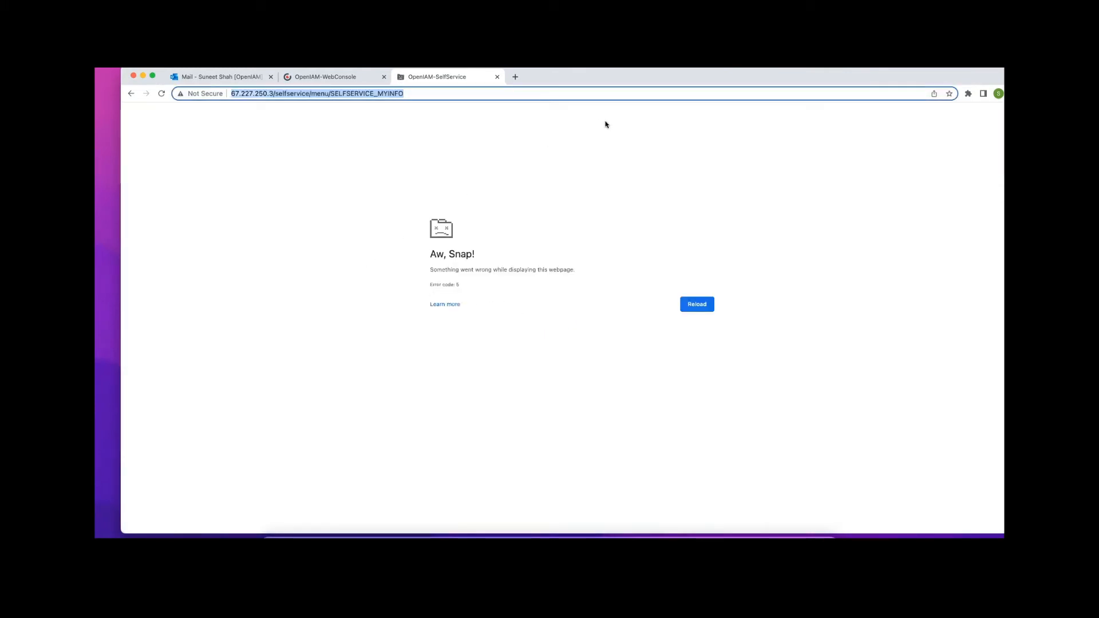
Reload the crashed tab by changing its address path to /webconsole
drag(878, 79, 875, 98)
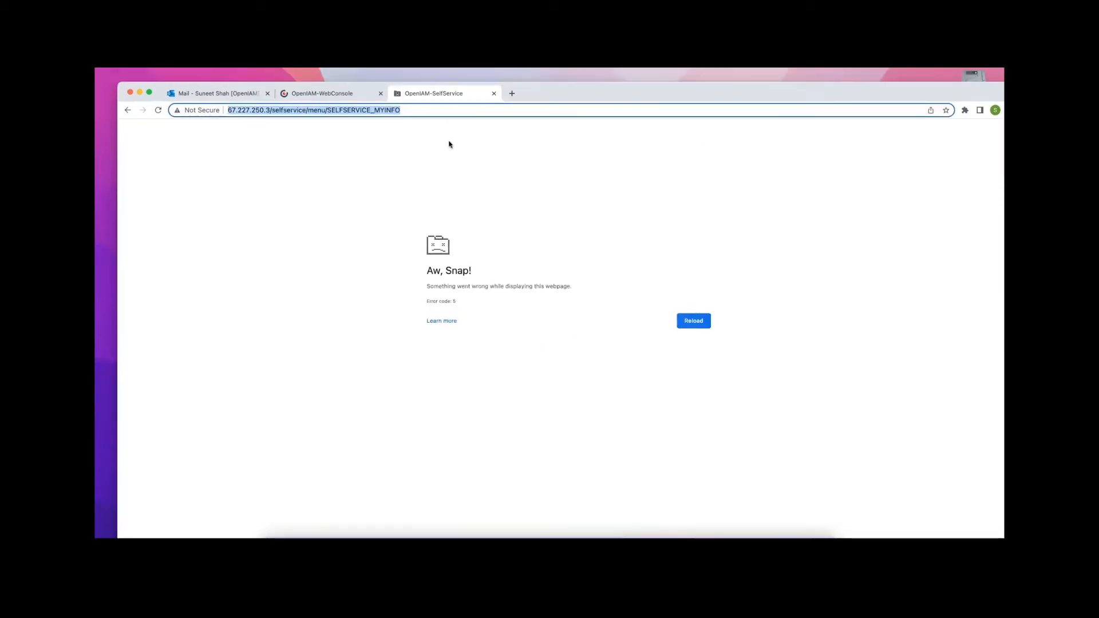
click(437, 109)
drag(423, 110, 272, 110)
text(we)
key(Return)
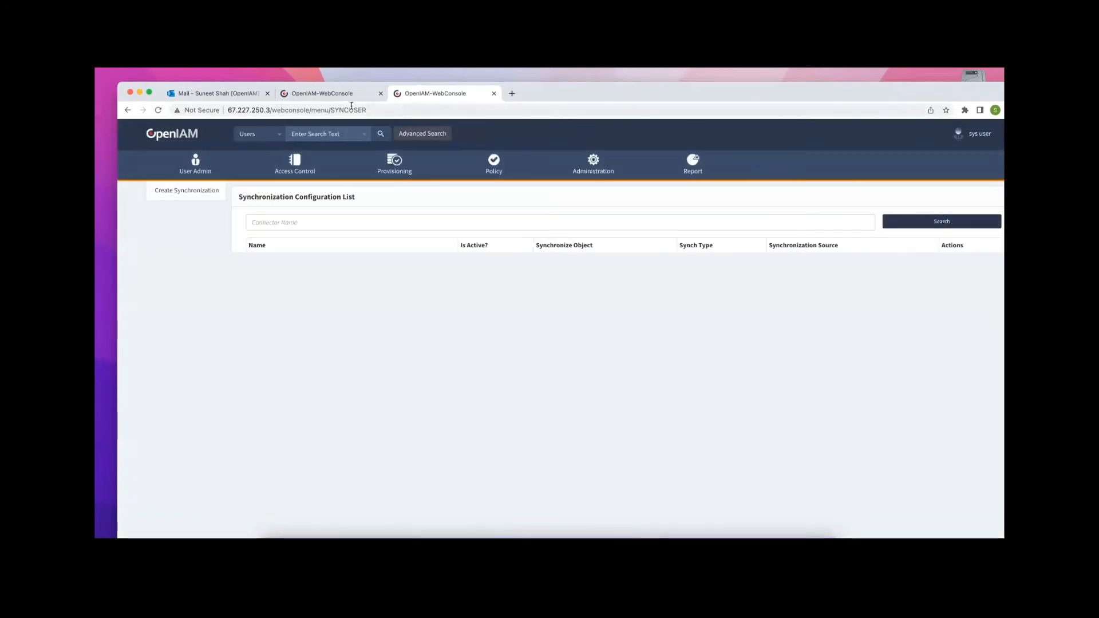
Change the group tab's address to /selfservice to load the Self Service home
click(344, 94)
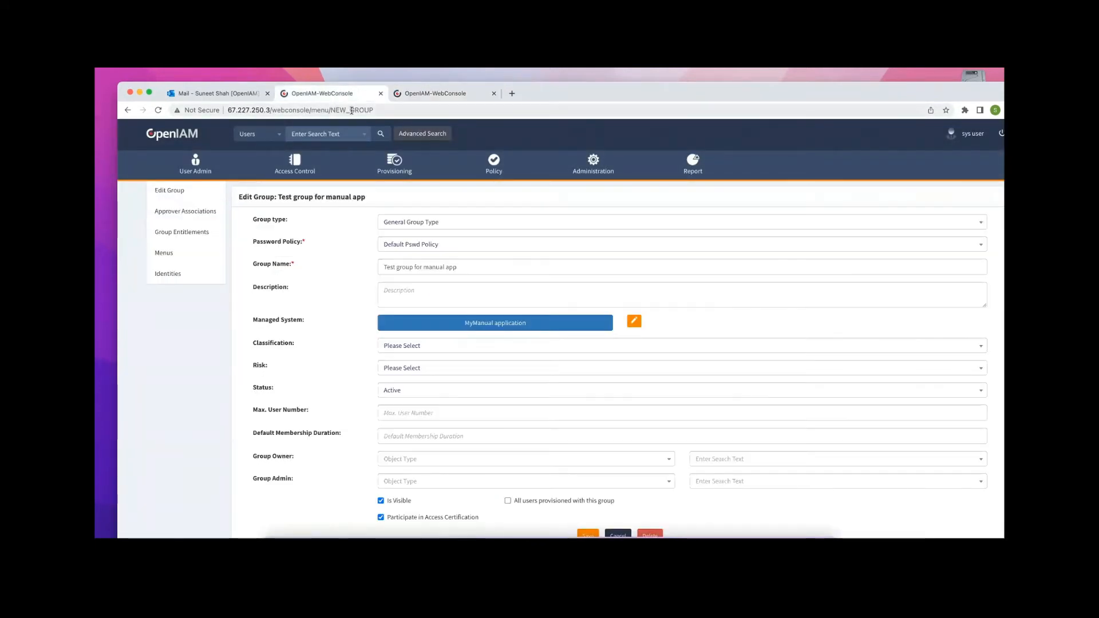
drag(373, 110, 272, 110)
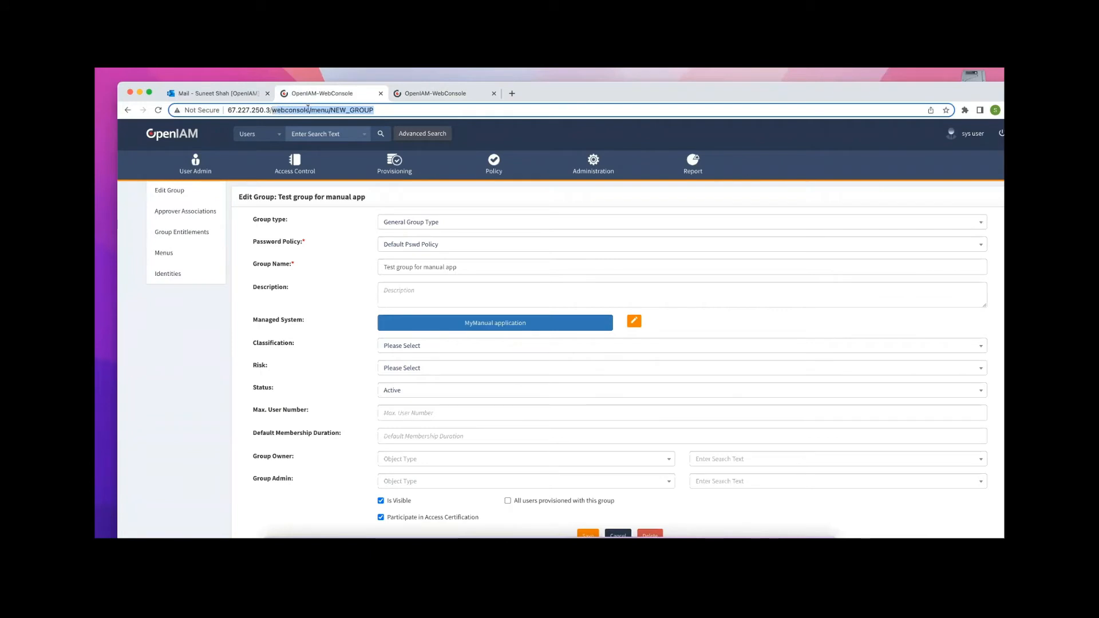
text(se)
key(Return)
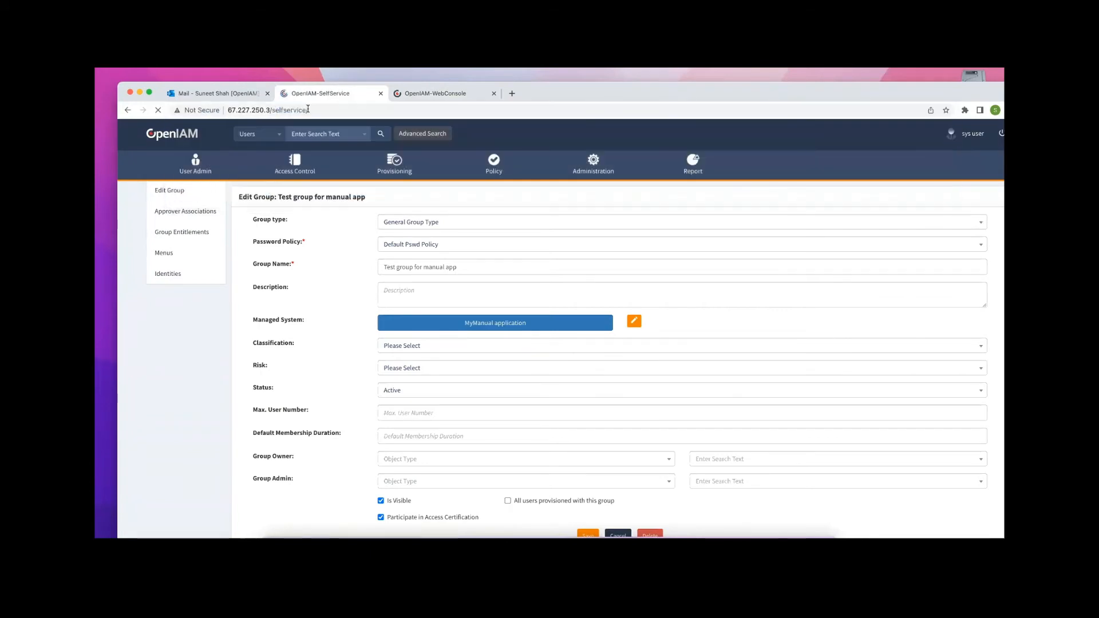
drag(854, 88, 847, 71)
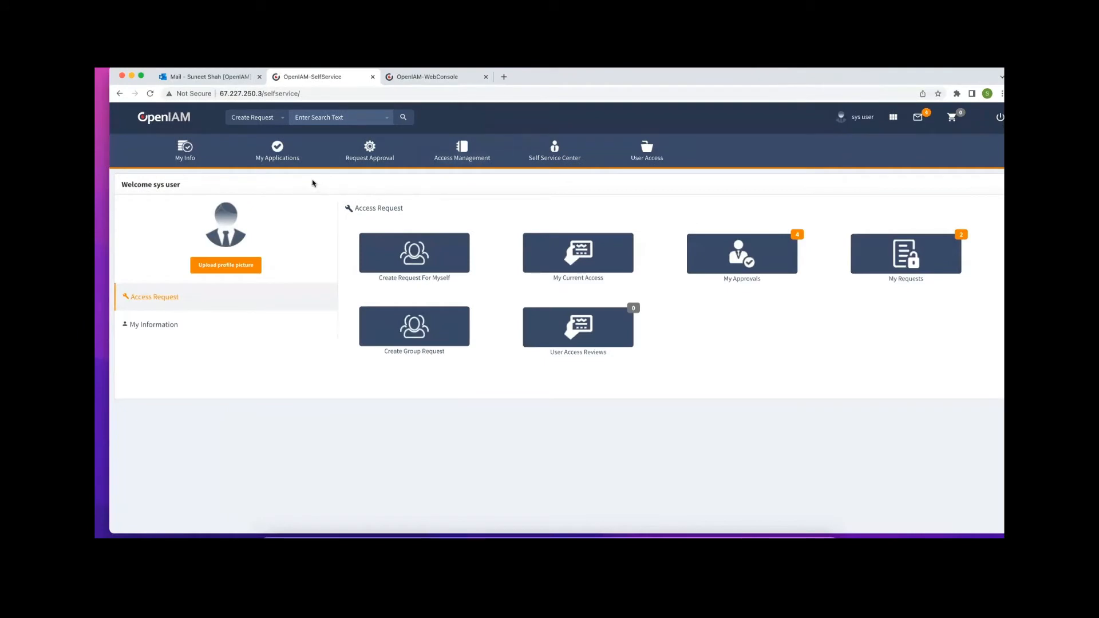
Request My Manual application for myself from Demo Category up to access selection, then bring up PowerPoint
click(414, 257)
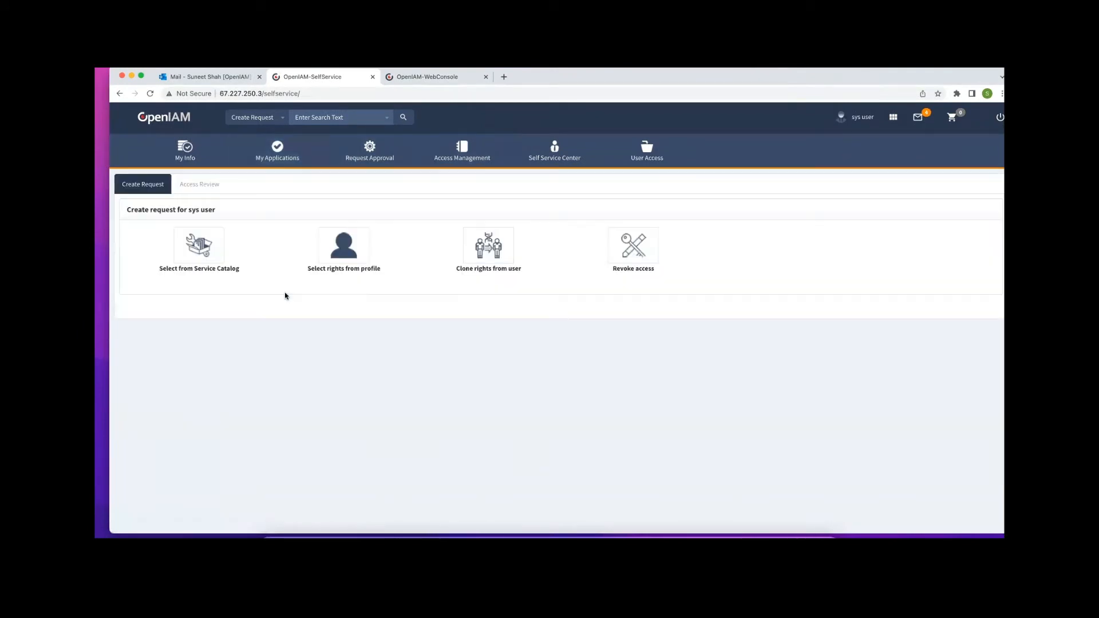
click(211, 249)
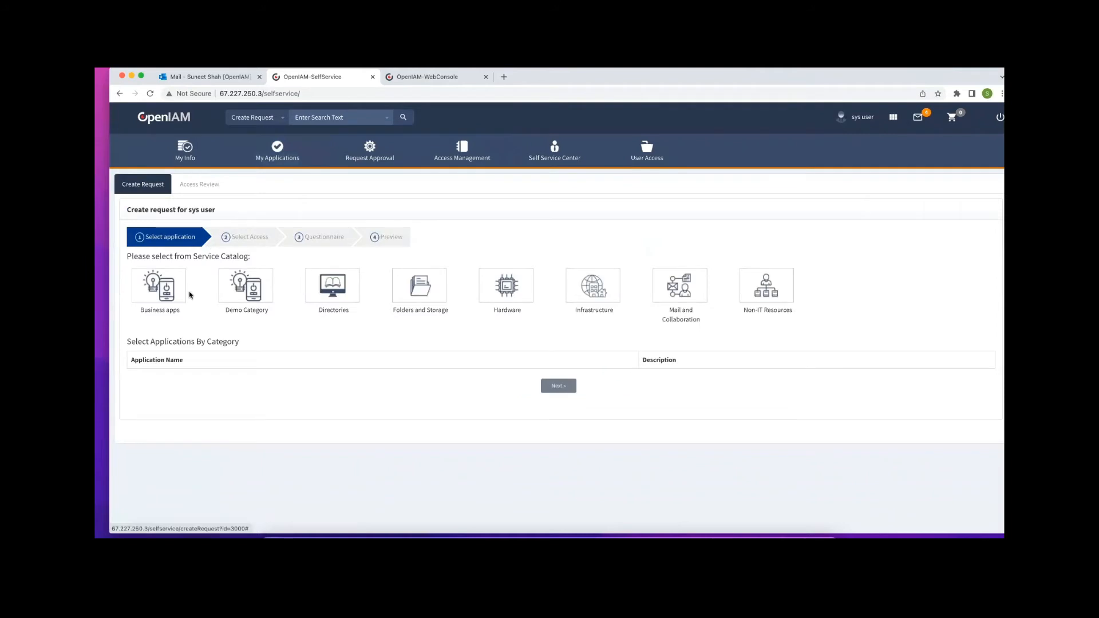
click(247, 297)
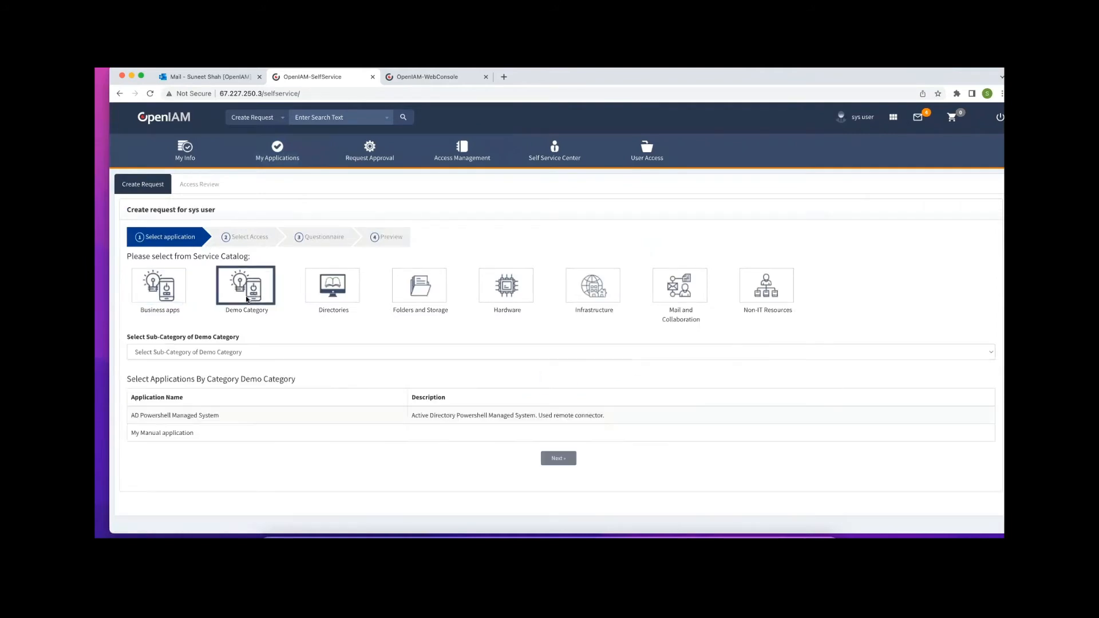
click(166, 434)
click(558, 459)
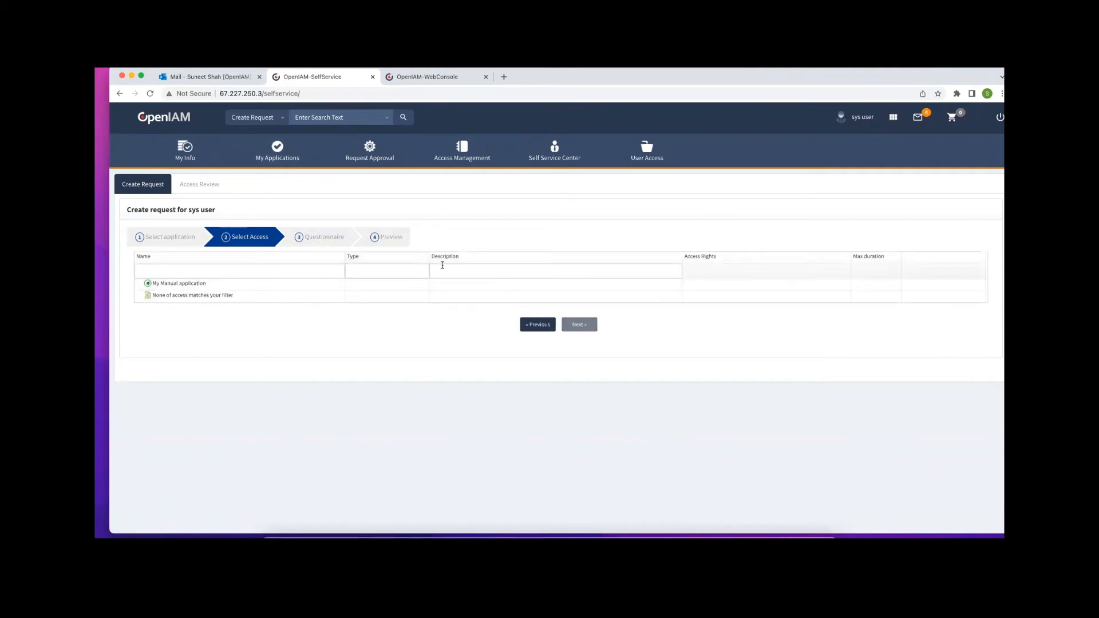
drag(909, 79, 917, 77)
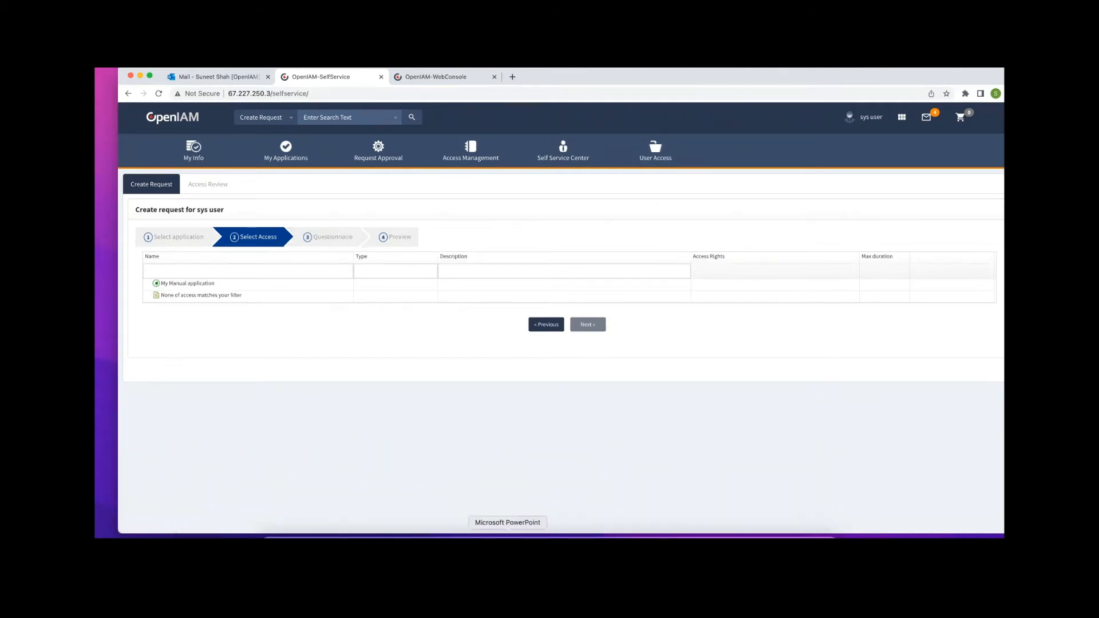
click(507, 535)
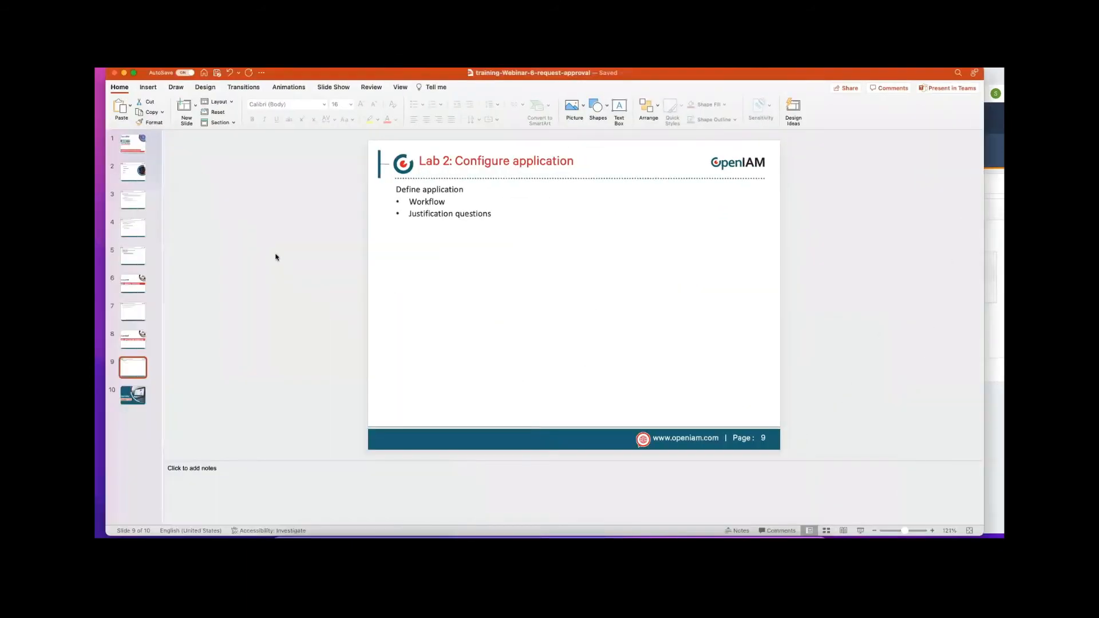
Page through slides 2, 5 and 8 to 'Lab 2: Configure application', then minimize PowerPoint
click(137, 170)
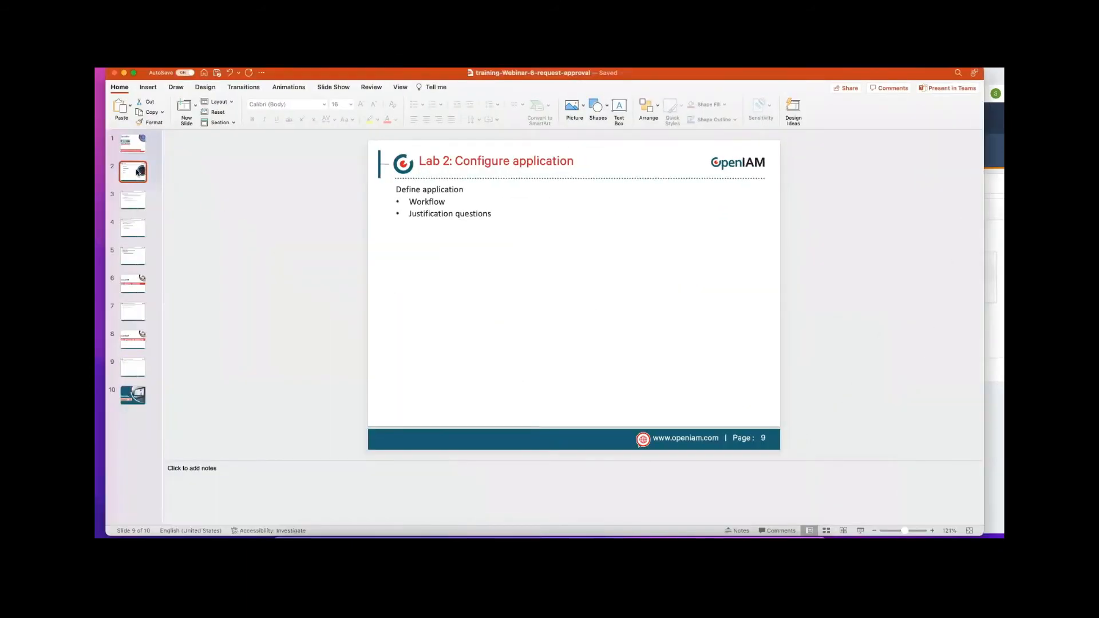
click(137, 257)
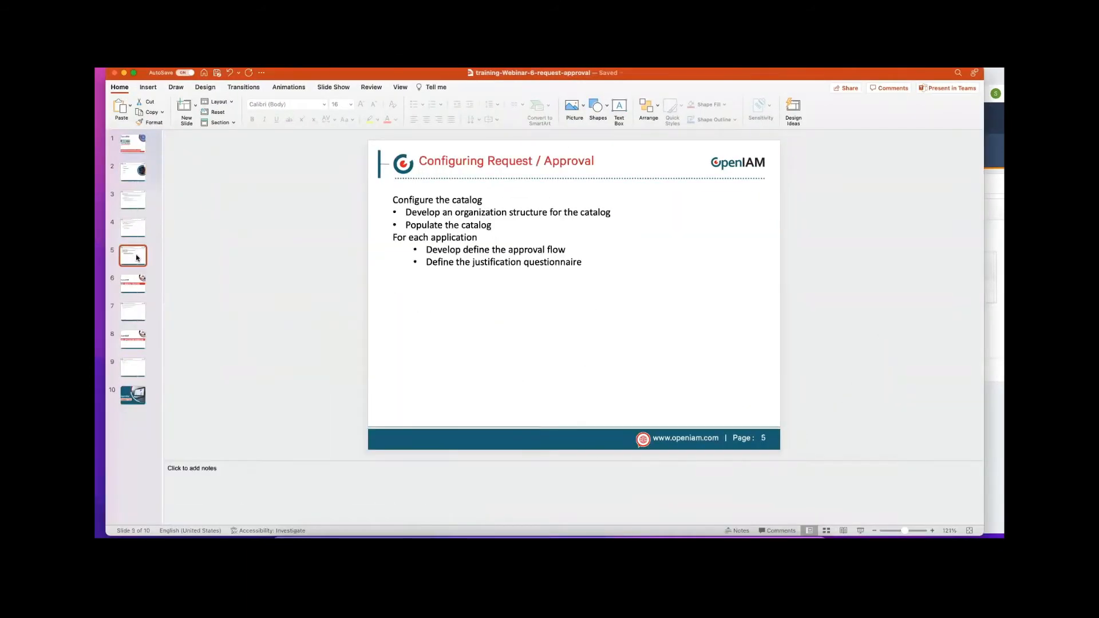
click(131, 338)
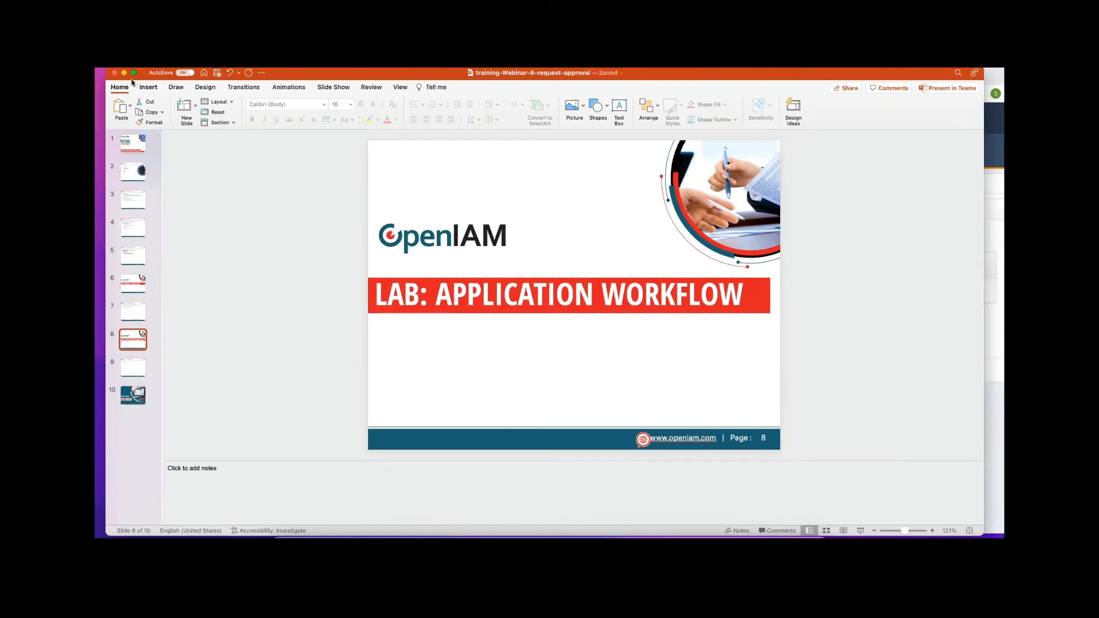
click(126, 369)
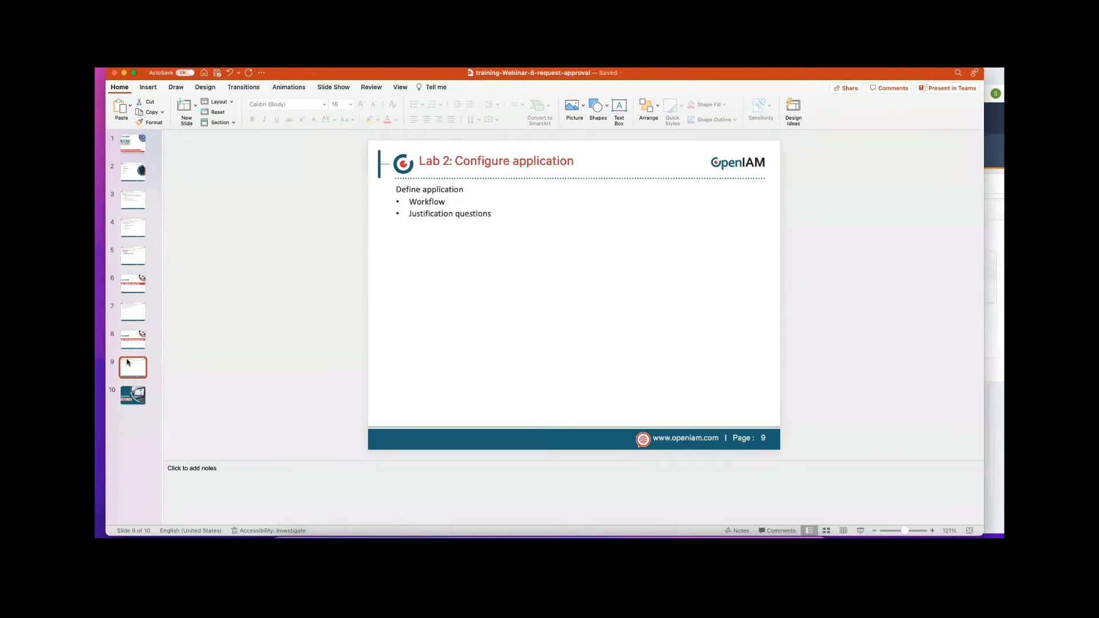
click(125, 74)
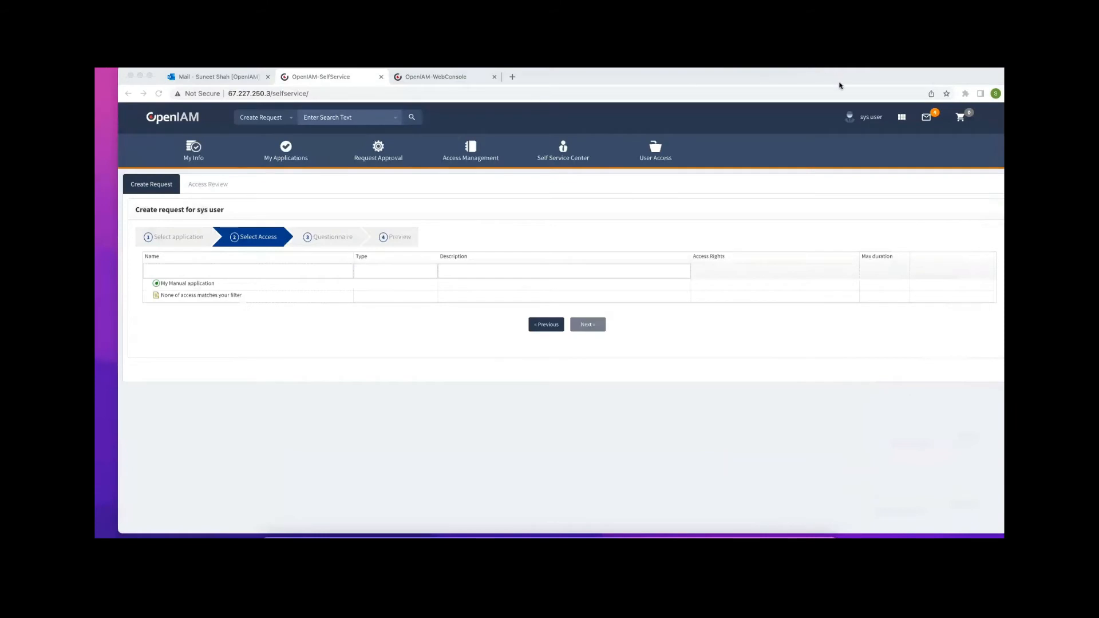
In the web console, open Access Control > Group to list the 72 AD Powershell groups
drag(842, 84, 843, 114)
click(442, 106)
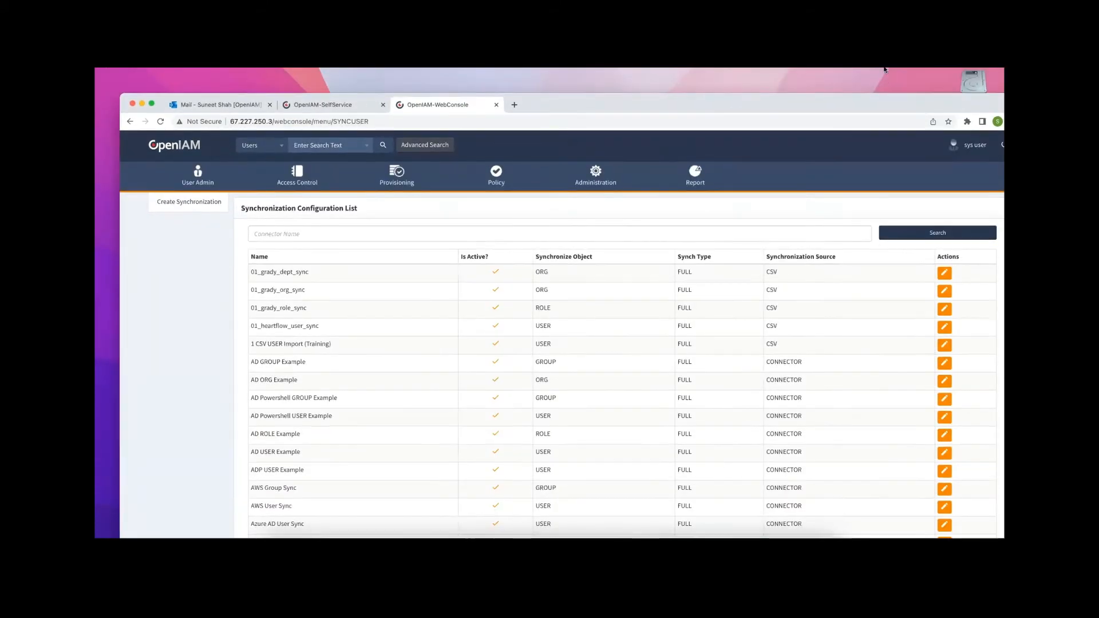
click(287, 151)
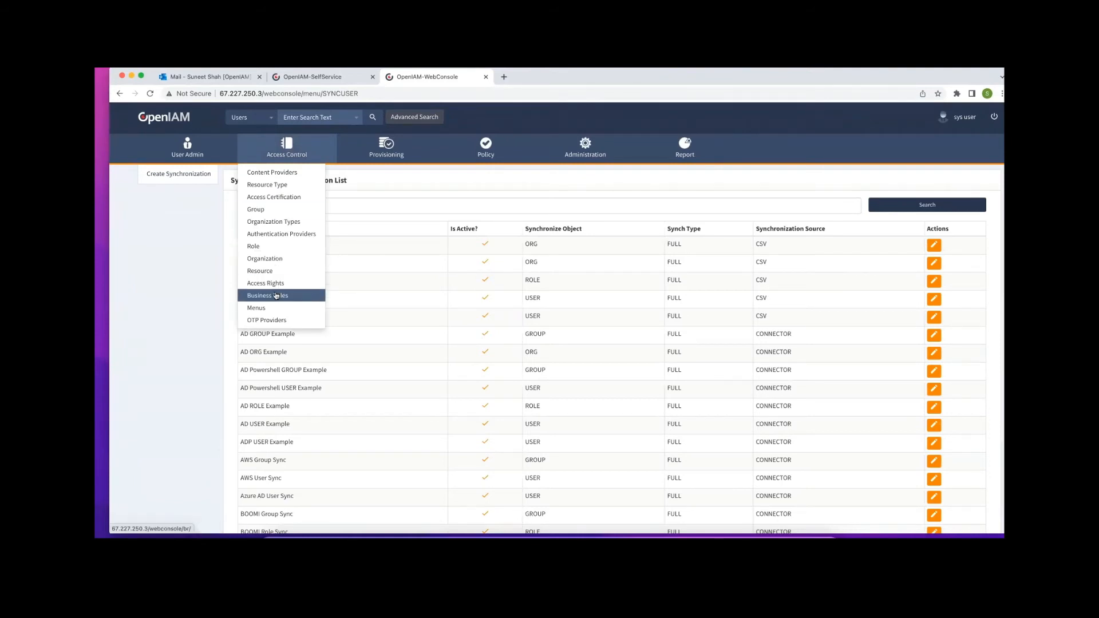
click(260, 211)
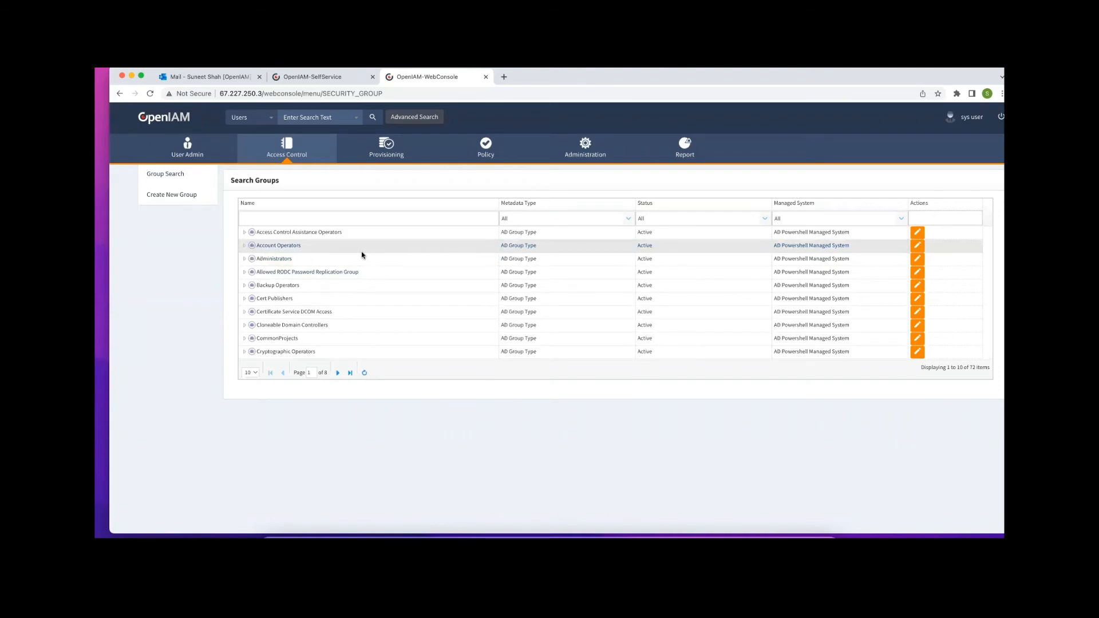
mouse_move(293, 146)
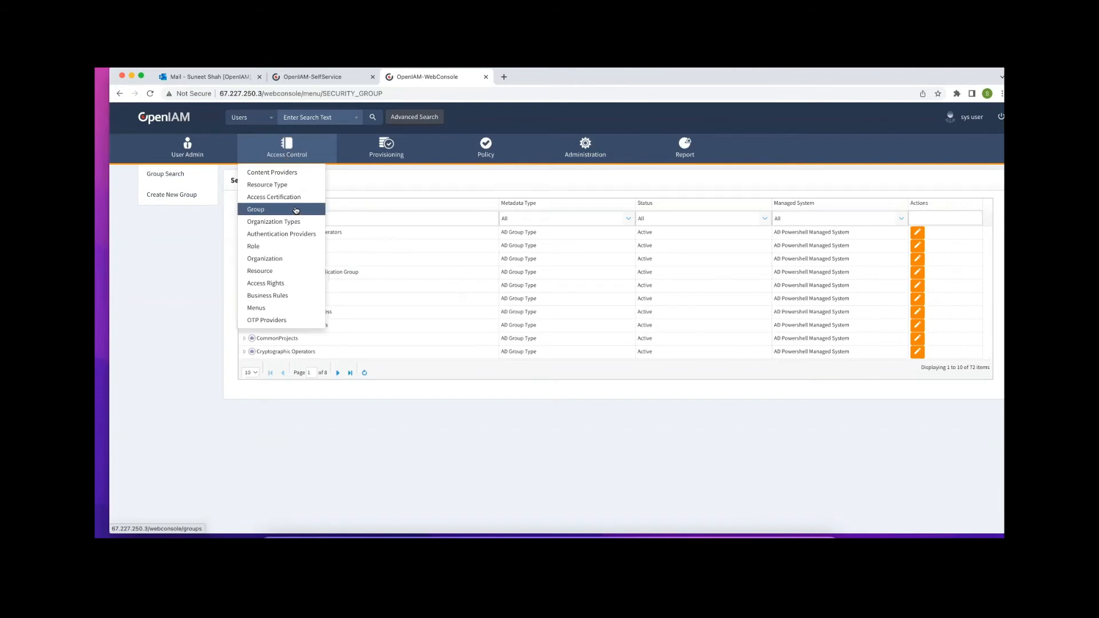
Filter resources to the Managed Systems type and edit the AD Powershell managed system resource
click(266, 272)
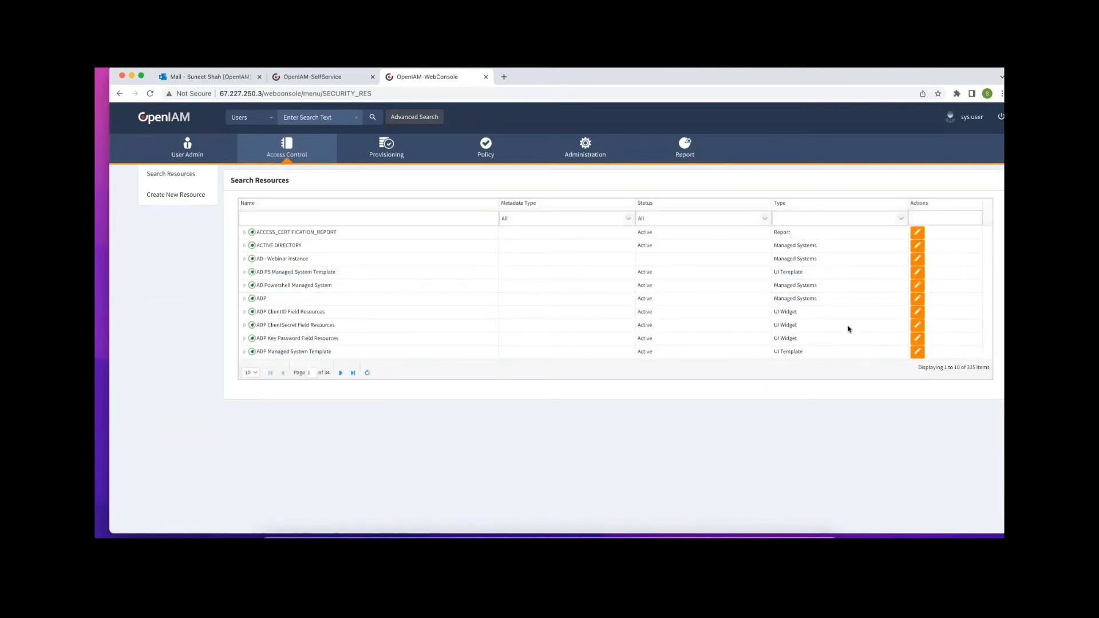
click(900, 218)
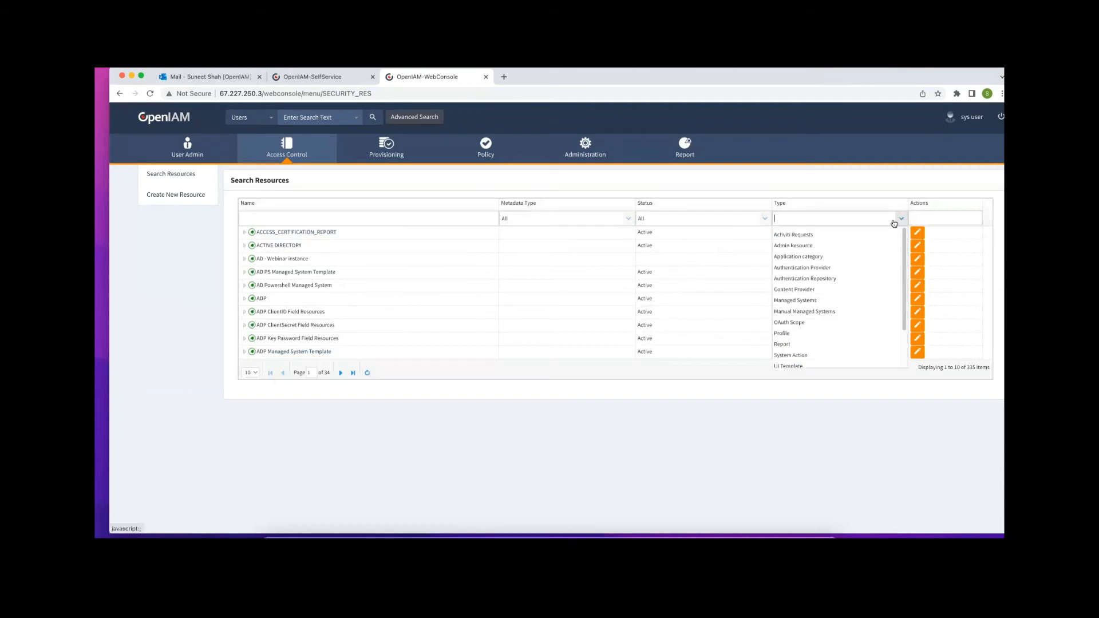
click(797, 301)
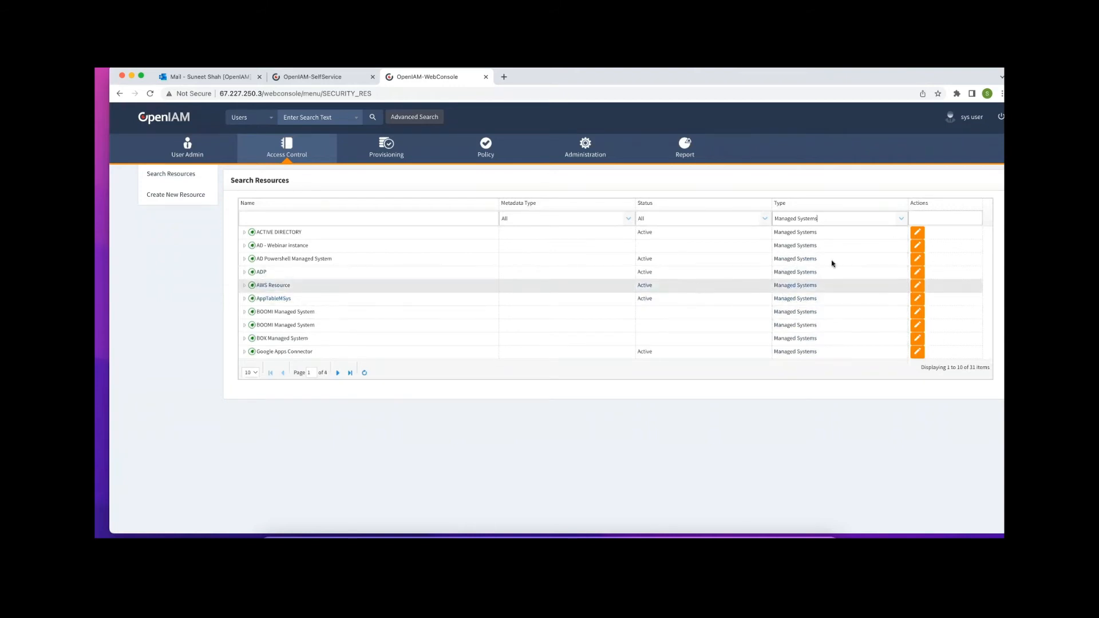
click(919, 260)
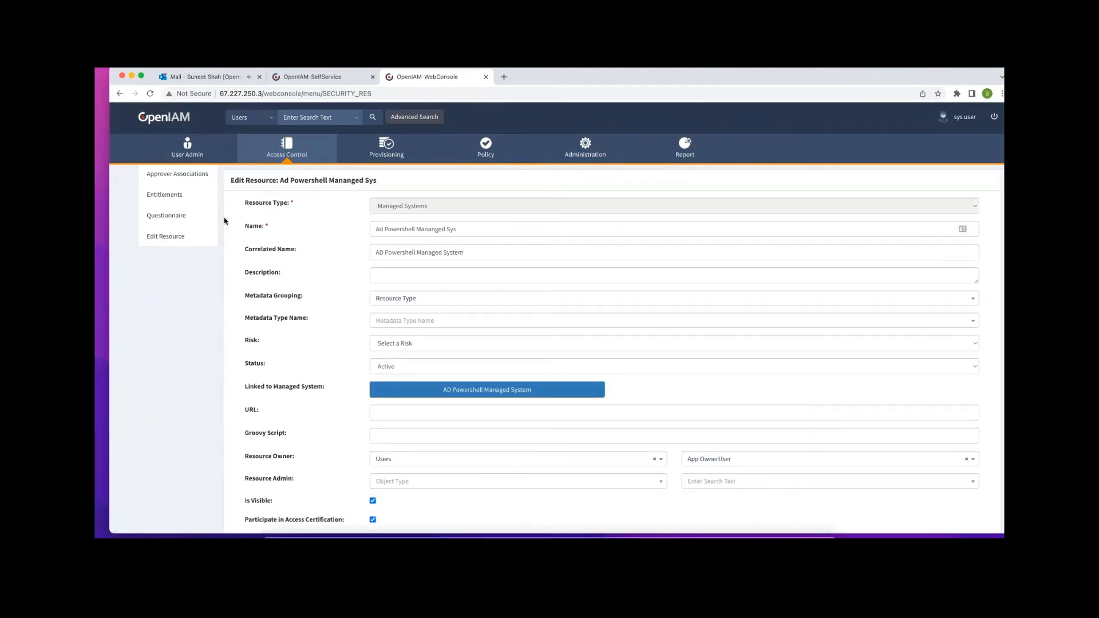
Review the resource's Resource Owner field, then return to its Supervisor and Owner approver list
click(178, 175)
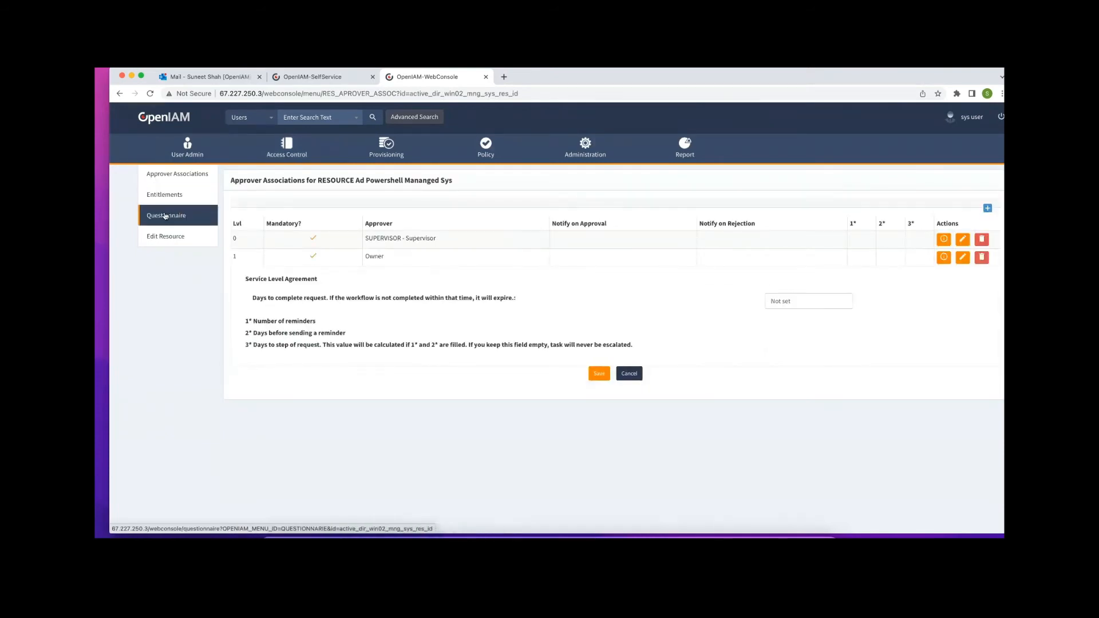
click(164, 238)
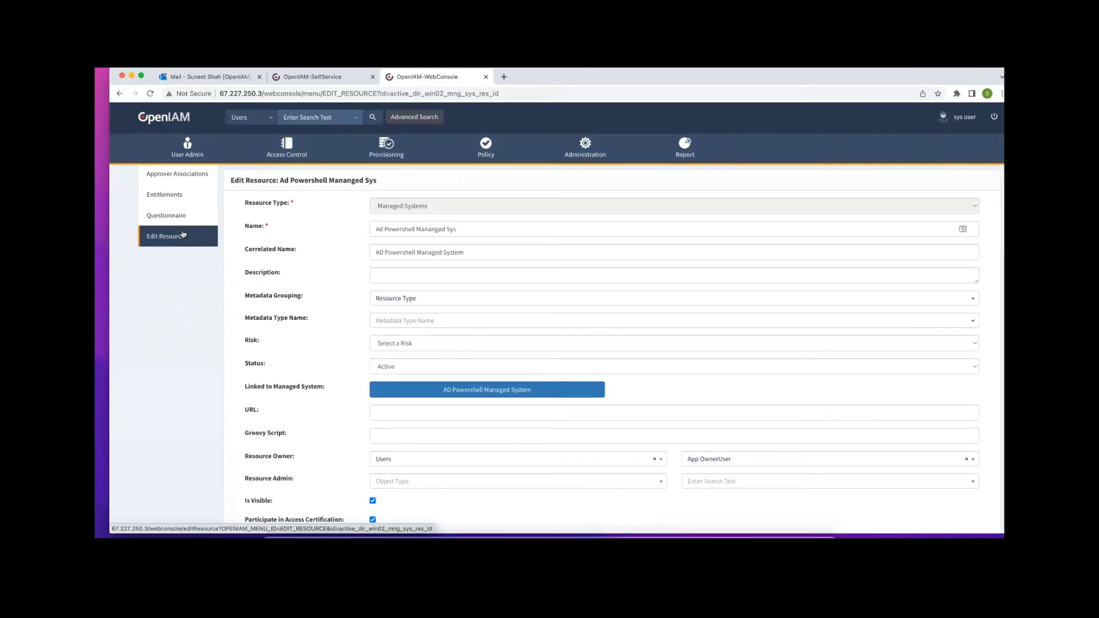
scroll(481, 309, down, 3)
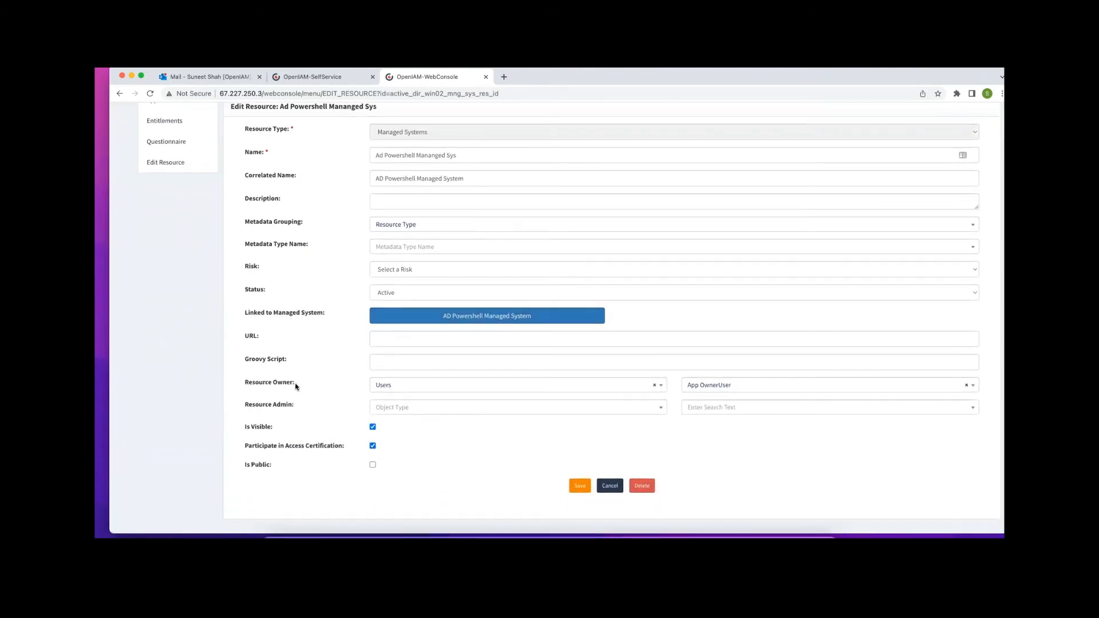
drag(296, 386, 243, 382)
click(283, 369)
scroll(314, 369, up, 1)
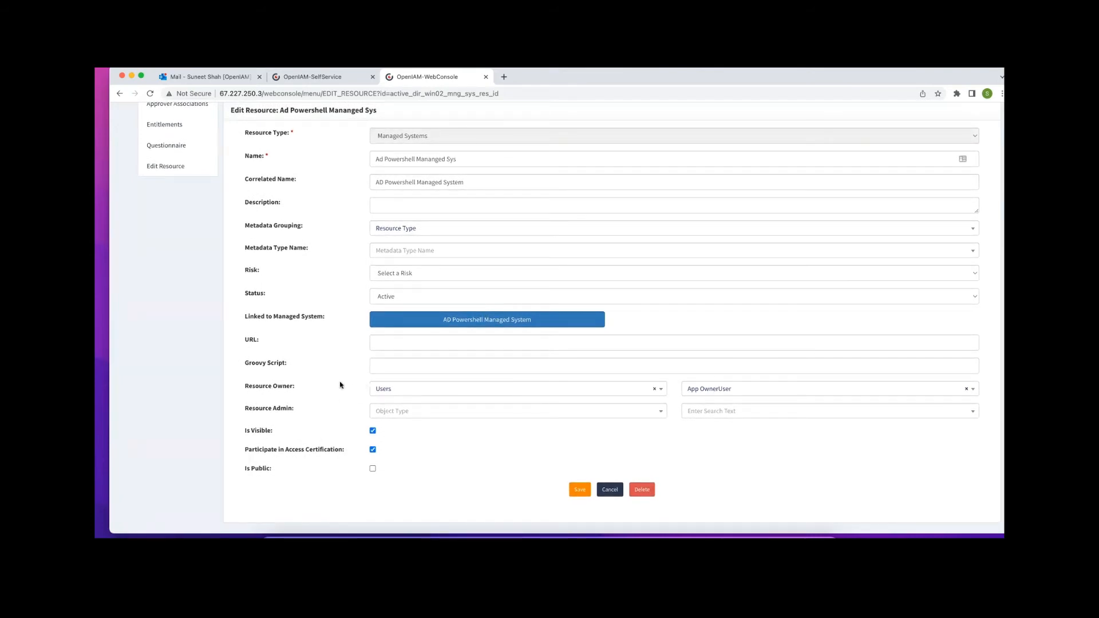
scroll(265, 384, up, 3)
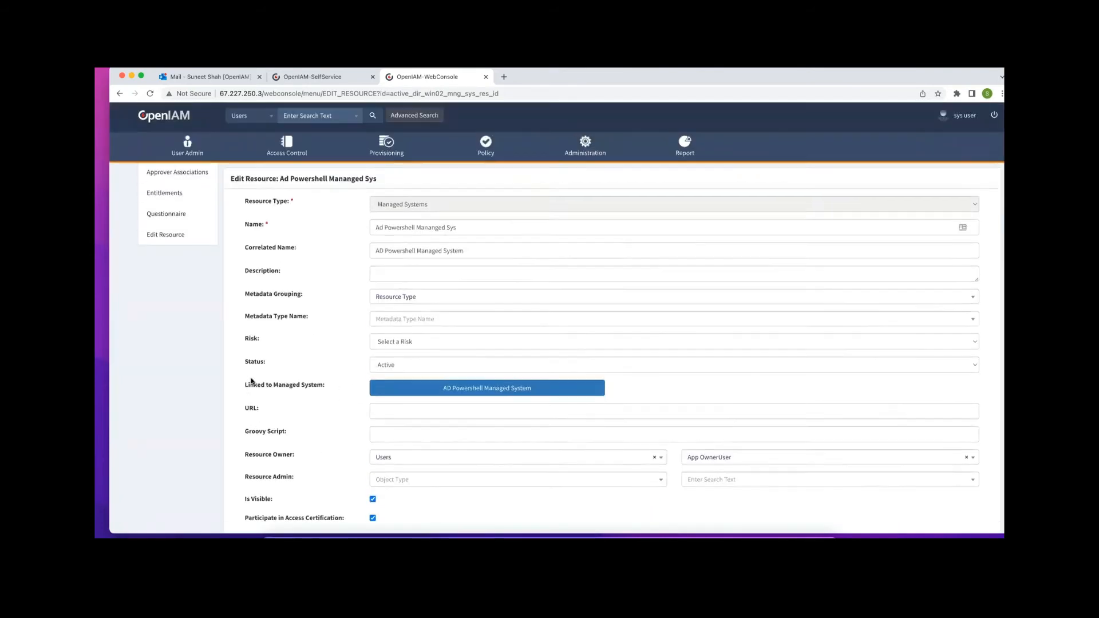
click(178, 175)
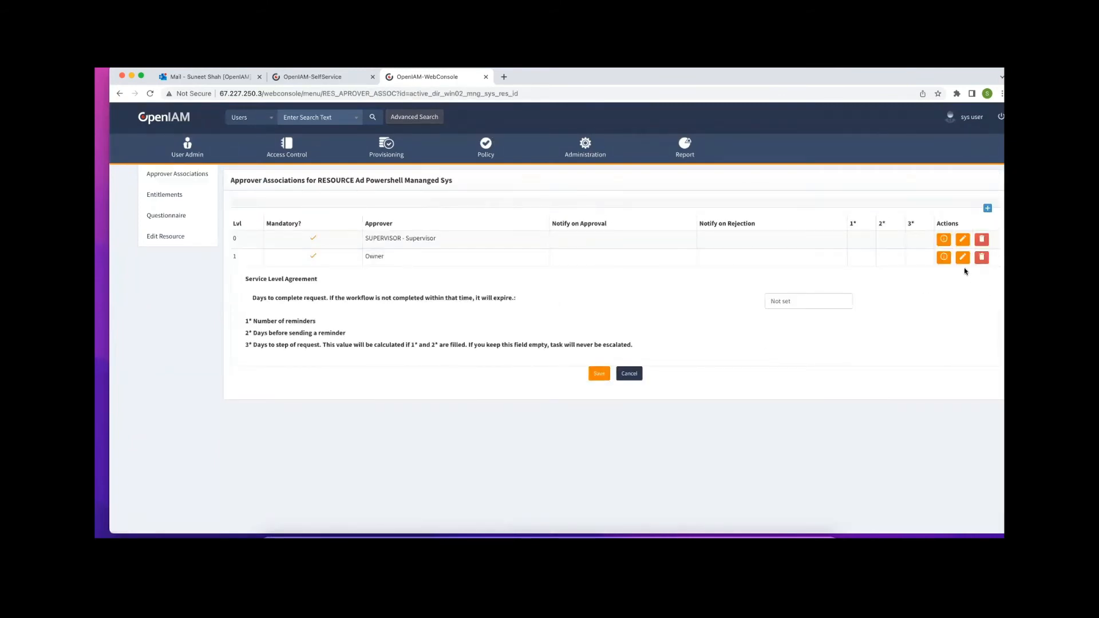
Delete the Supervisor and Owner approver associations, confirming each deletion with Yes
click(982, 239)
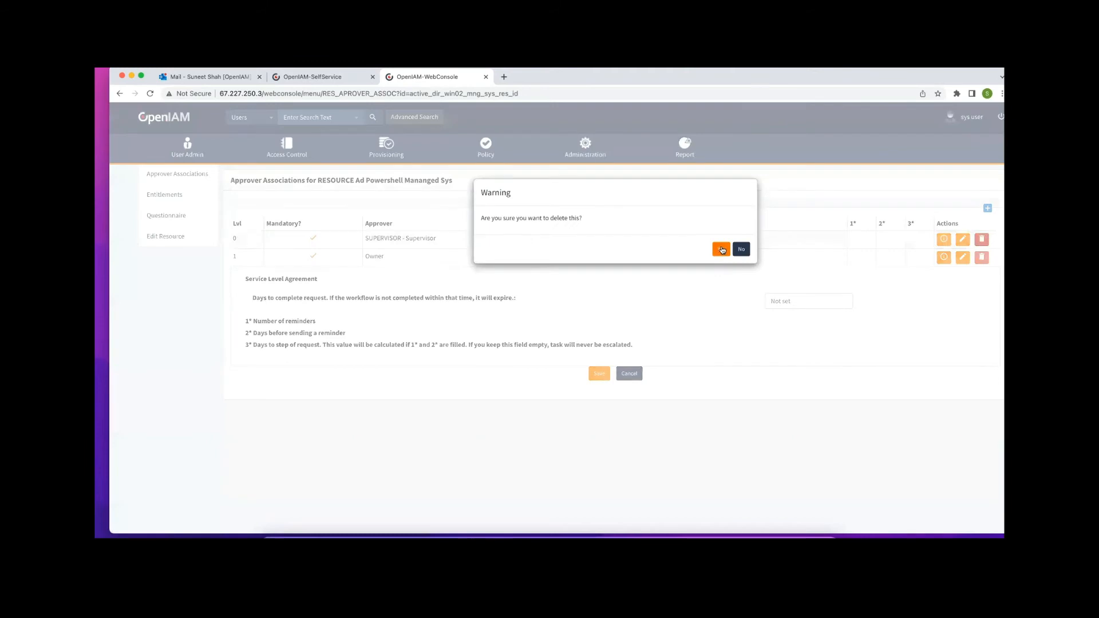
click(721, 249)
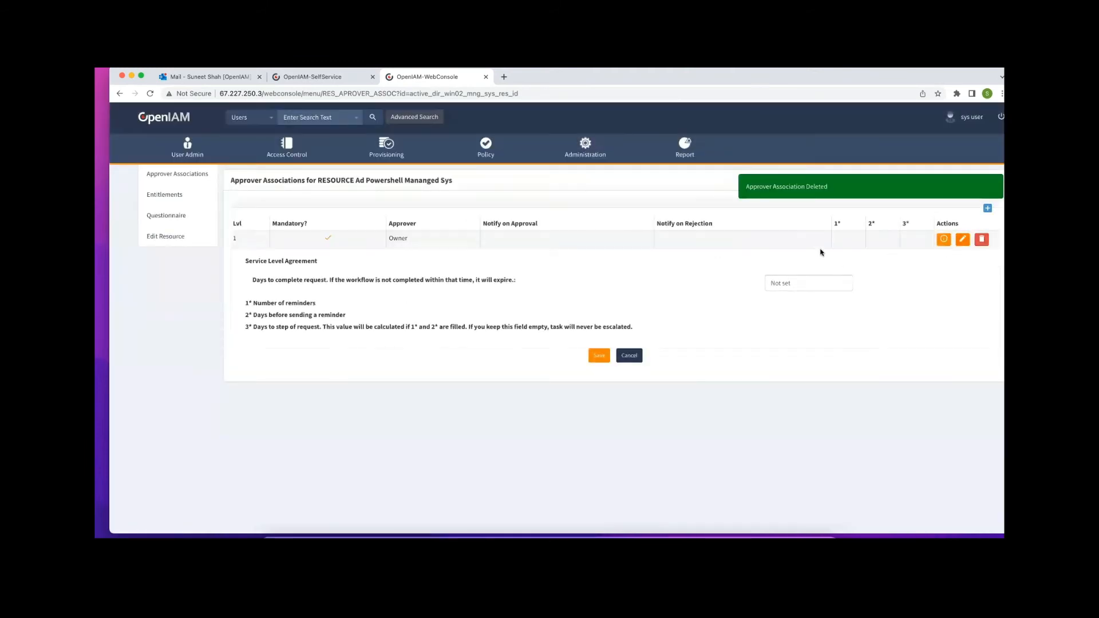
click(982, 239)
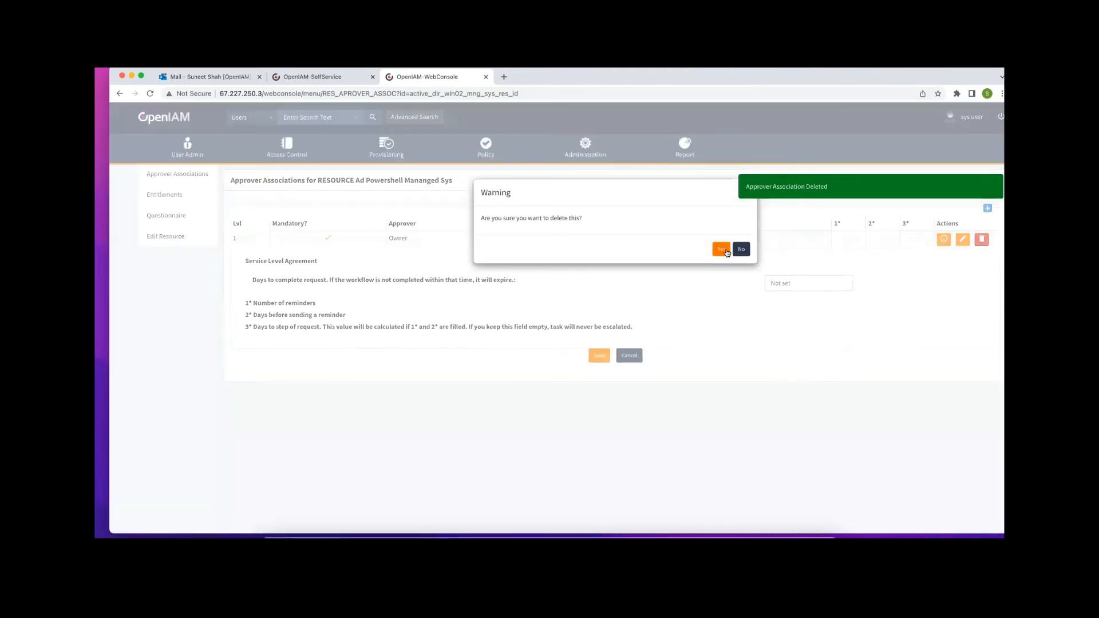
click(721, 249)
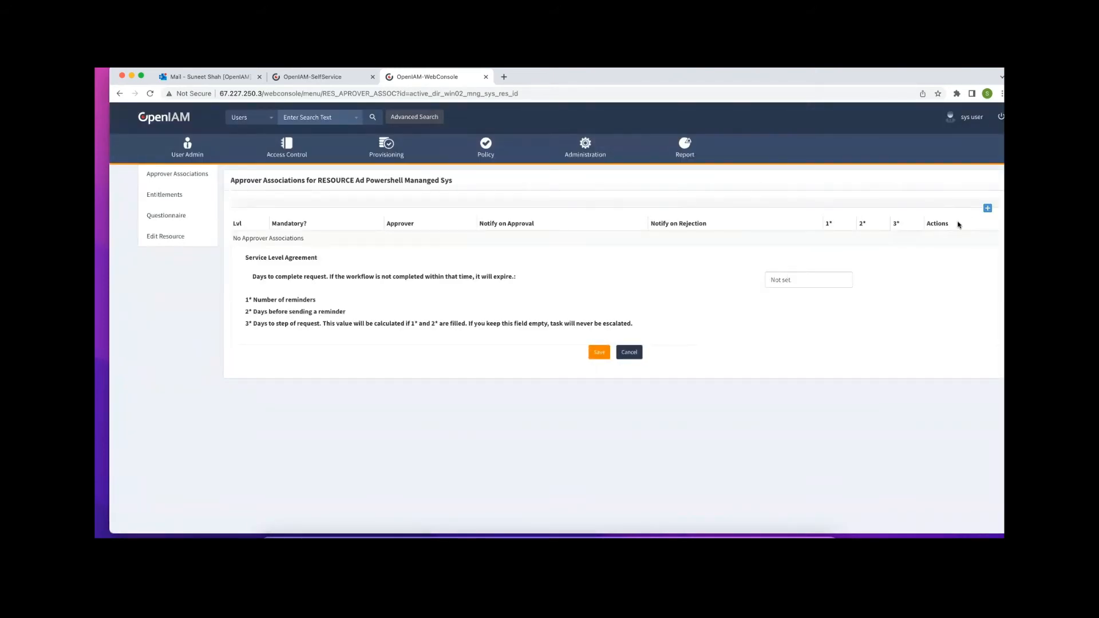
Add a new approver level of type Supervisor with Default Supervisor as the supervisor kind
click(987, 208)
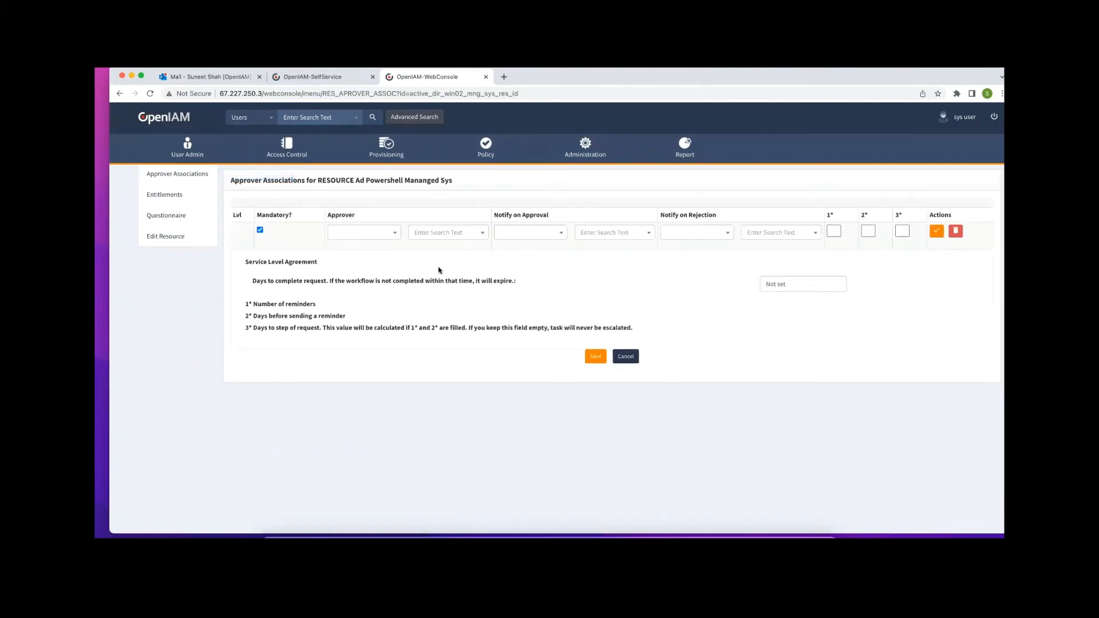
click(393, 233)
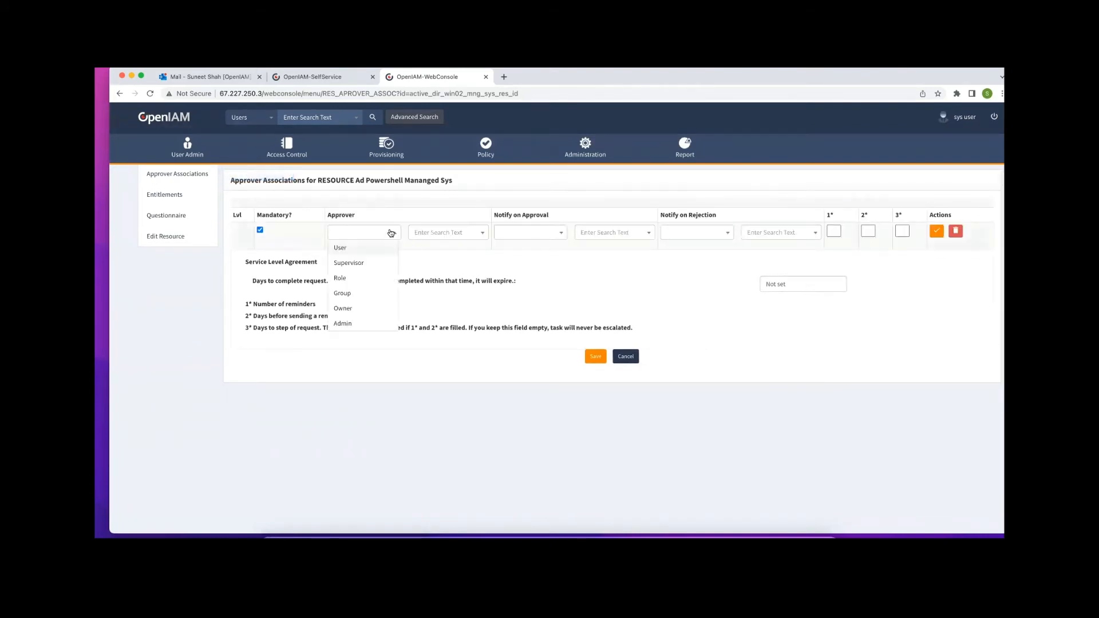
click(349, 263)
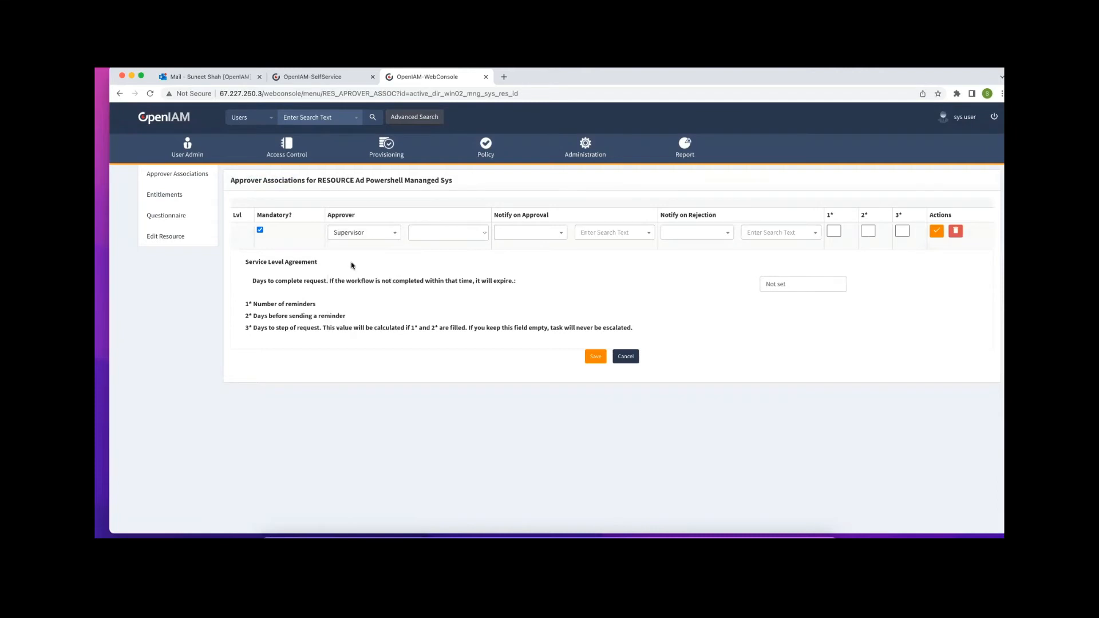
click(485, 233)
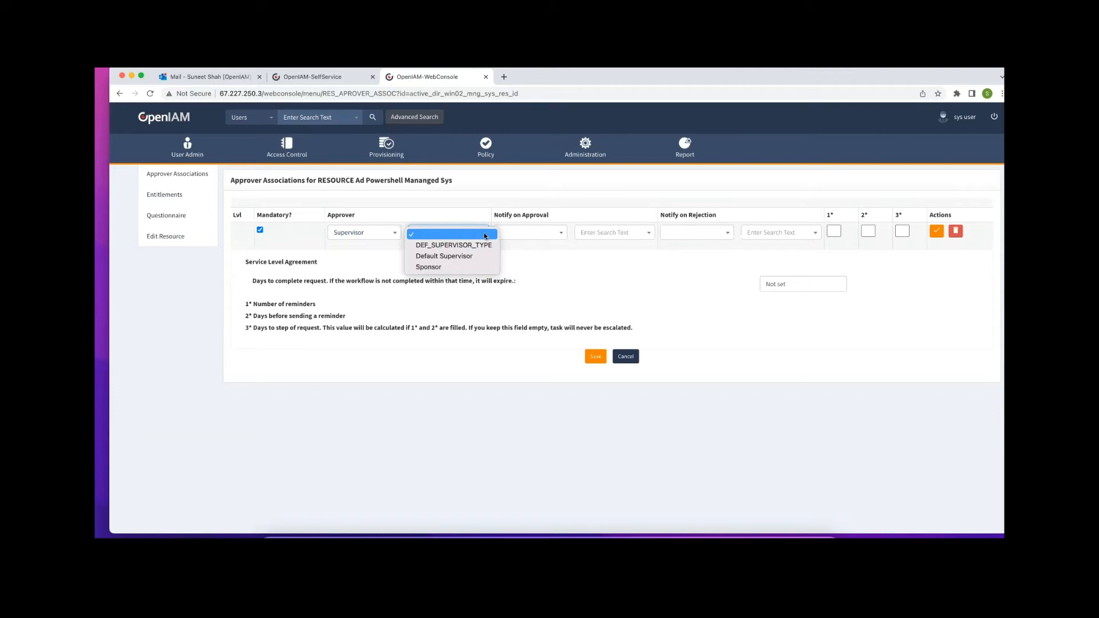
click(448, 257)
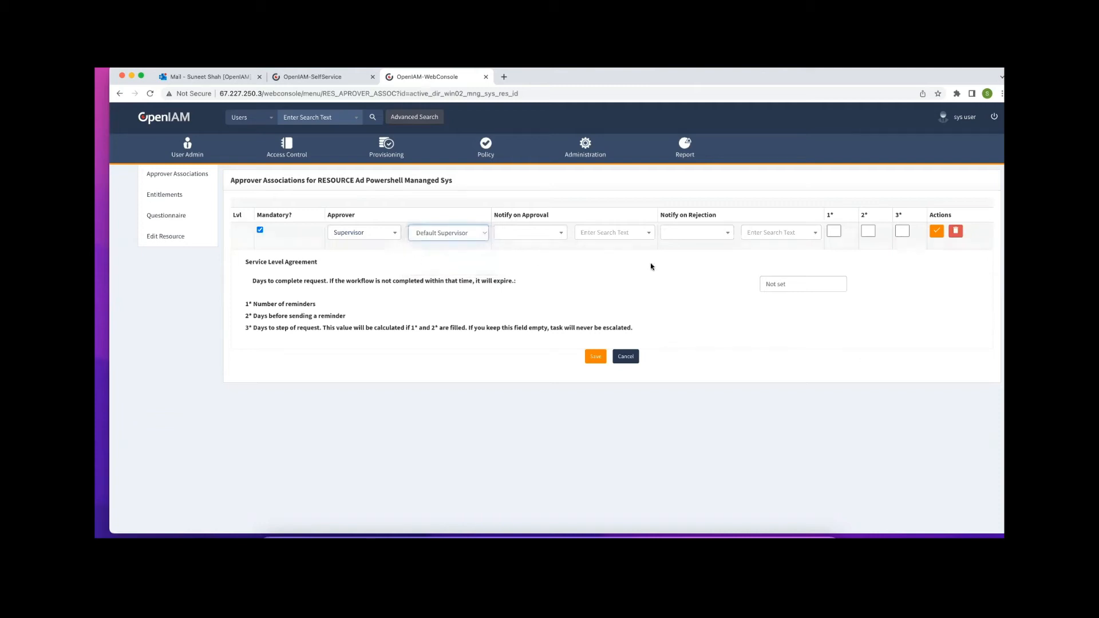
Leave both Notify choices empty, enter reminder values 1, 3 and 6, and save the row
click(562, 234)
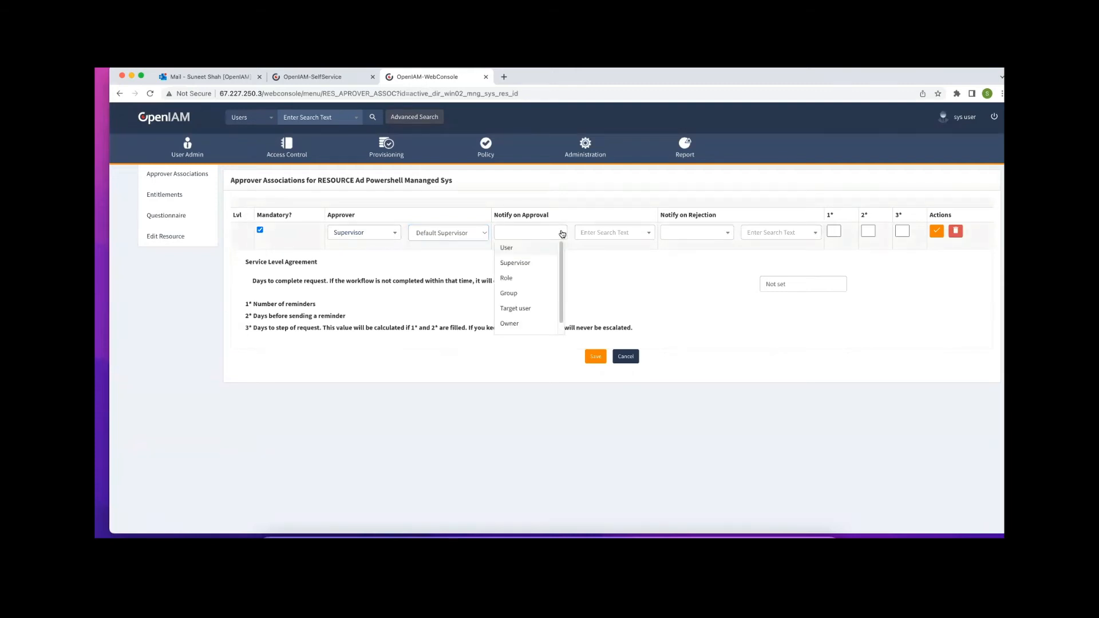
click(588, 253)
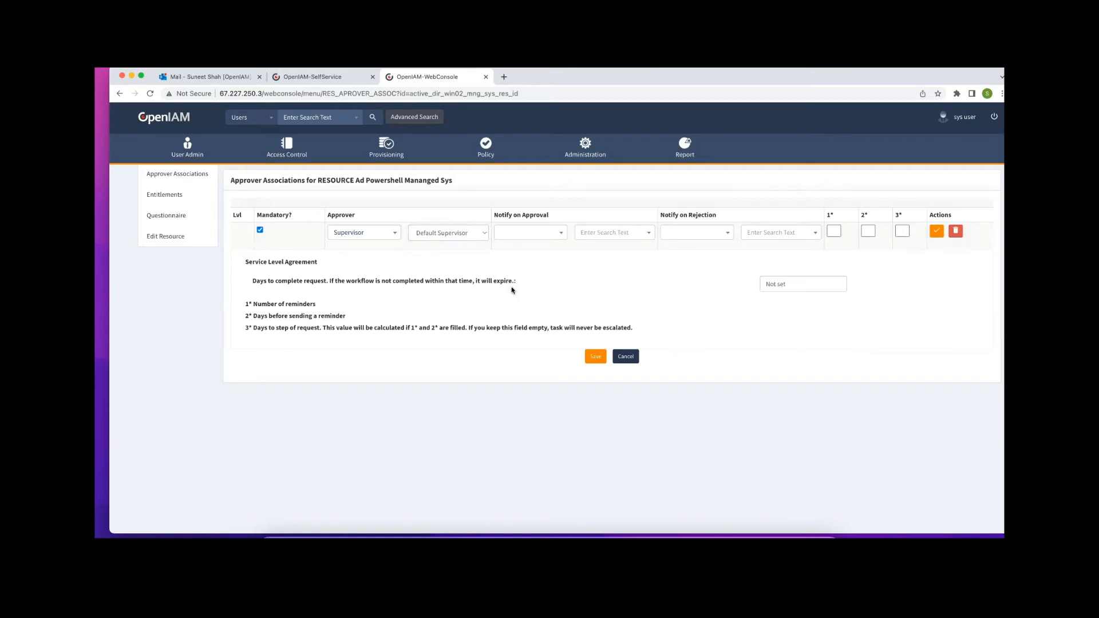
click(561, 234)
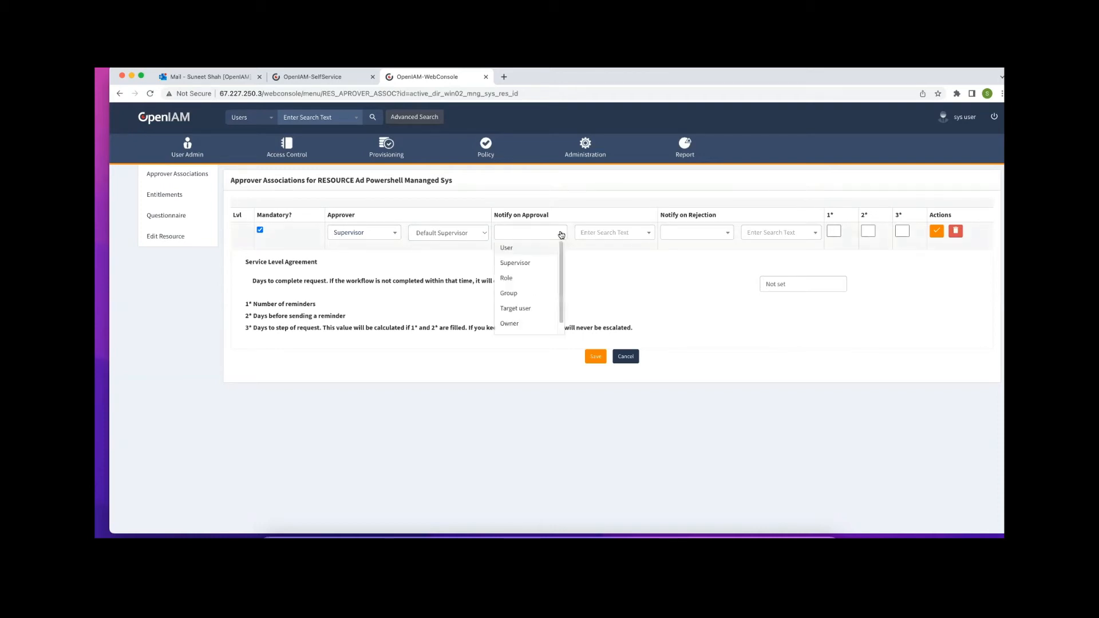
drag(561, 287, 561, 301)
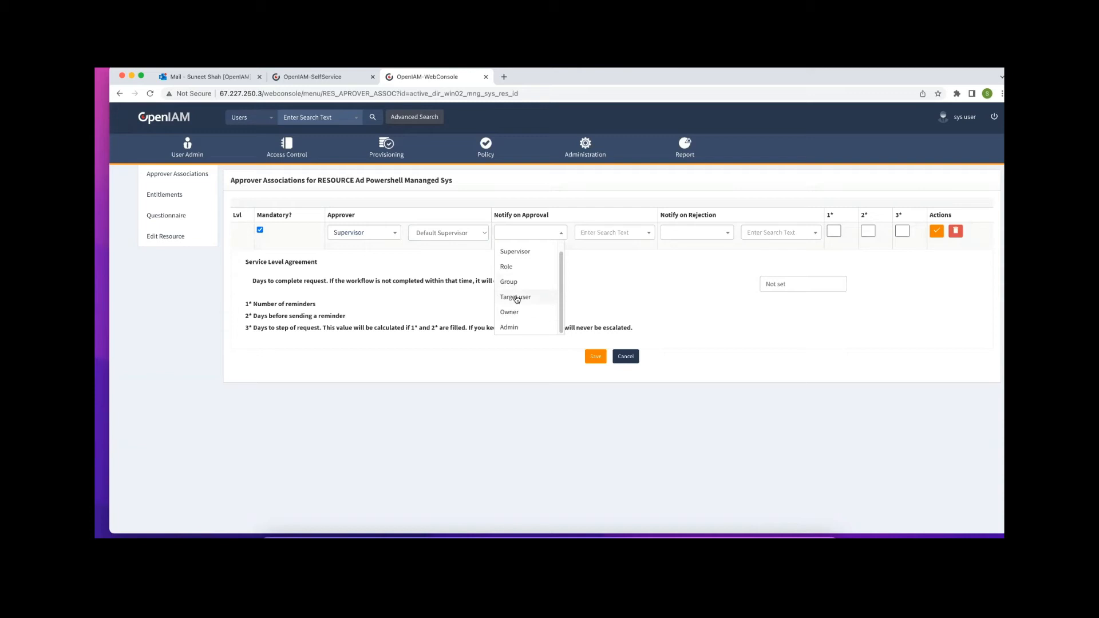
scroll(528, 273, up, 1)
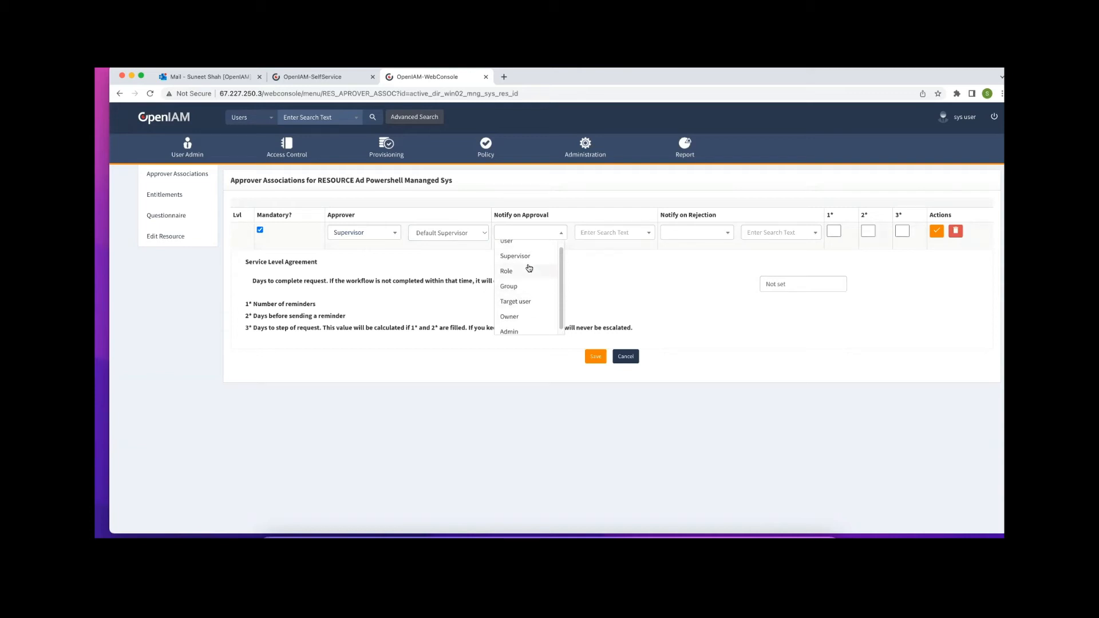
click(624, 269)
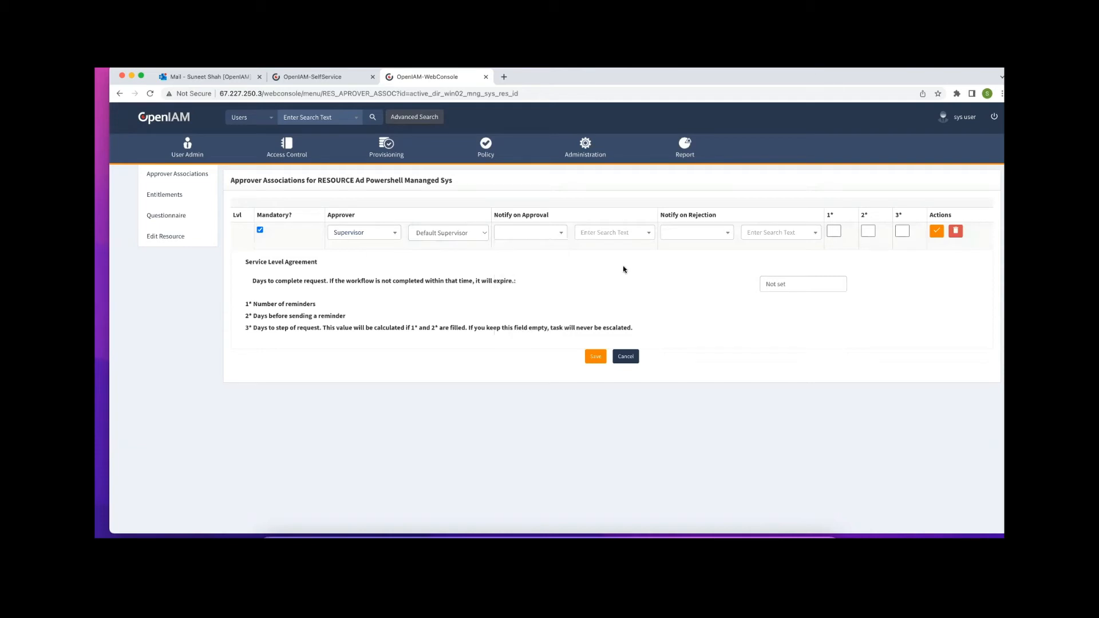
click(727, 233)
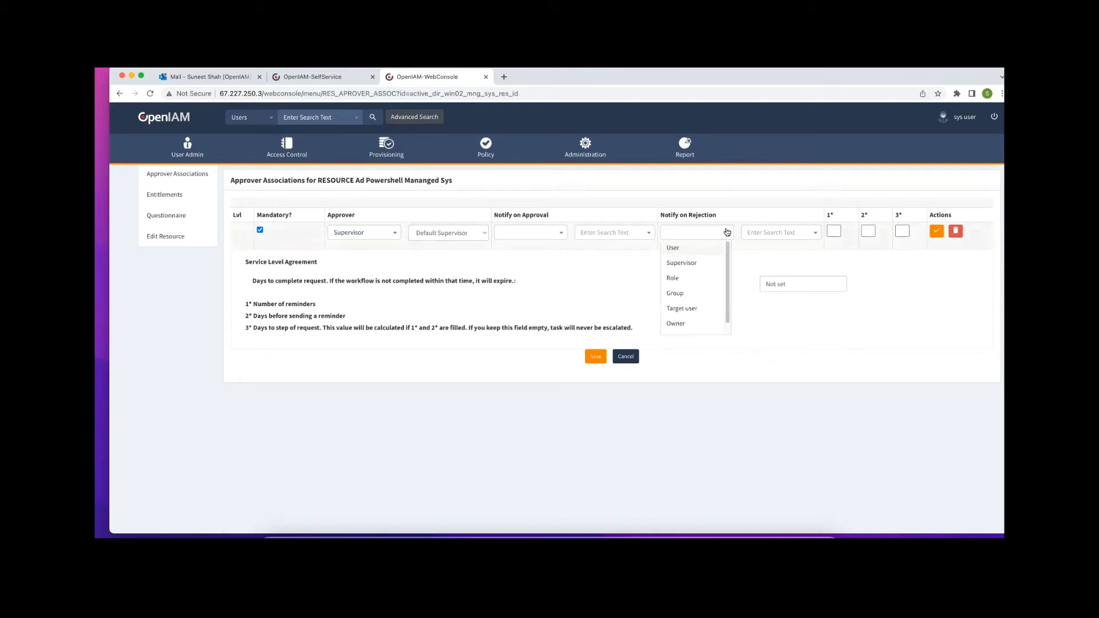
click(801, 247)
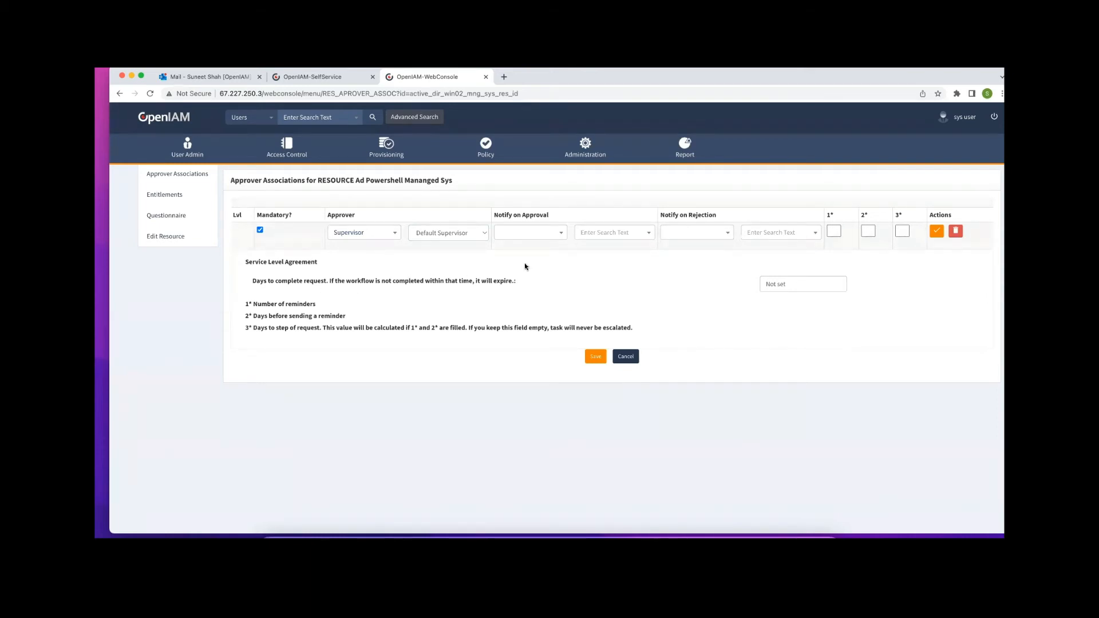
click(836, 228)
click(871, 229)
click(937, 231)
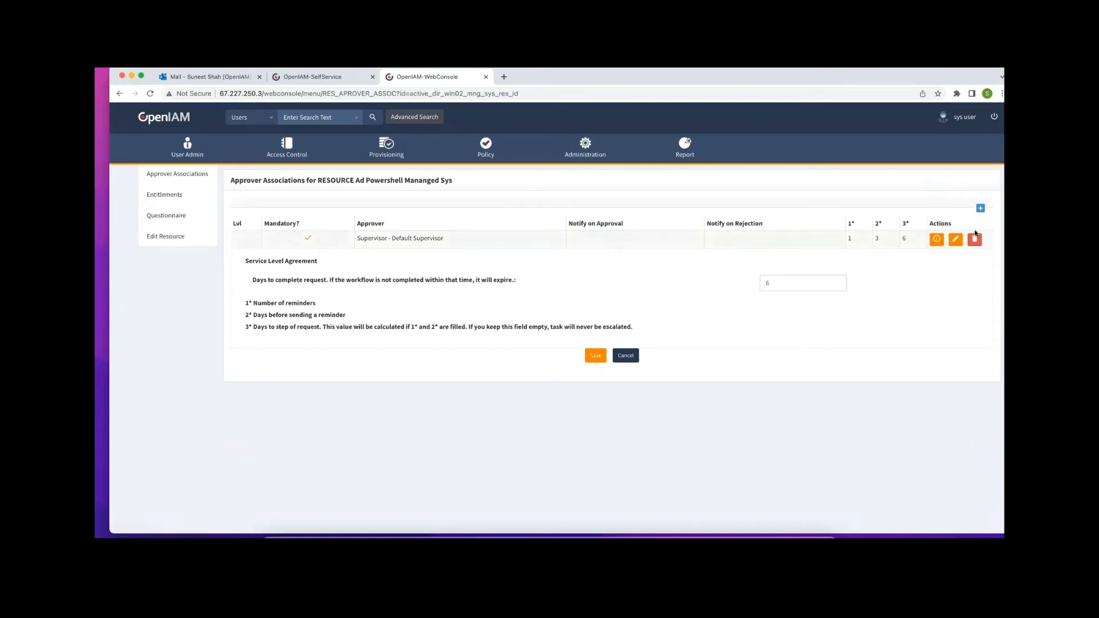
Add a mandatory Owner approver row after Default Supervisor and save the Ad Powershell associations
click(980, 208)
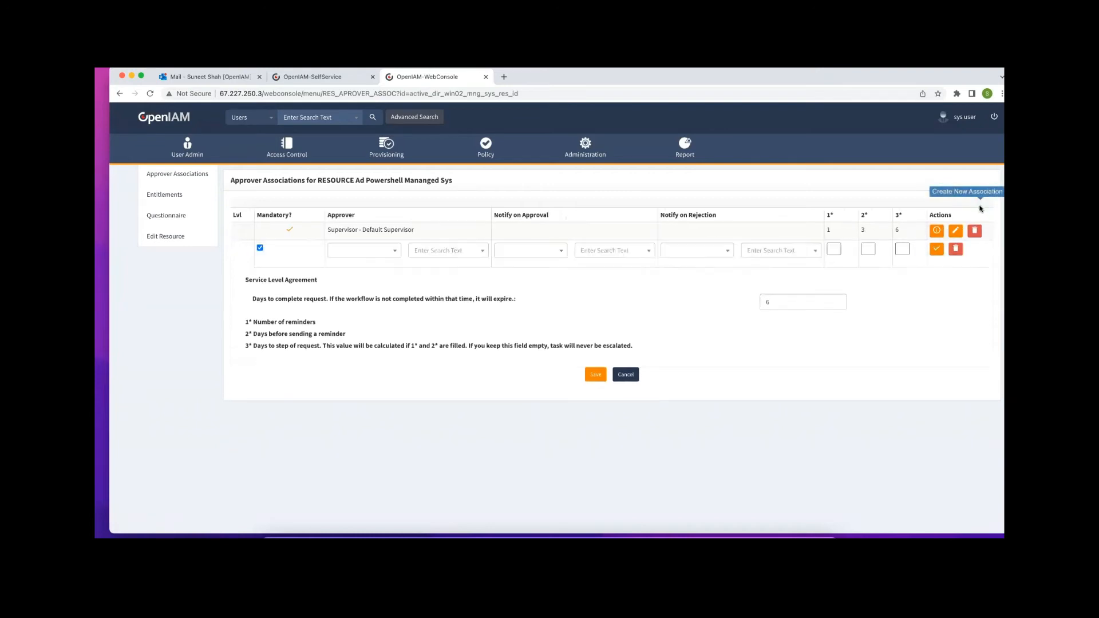
click(395, 250)
click(361, 325)
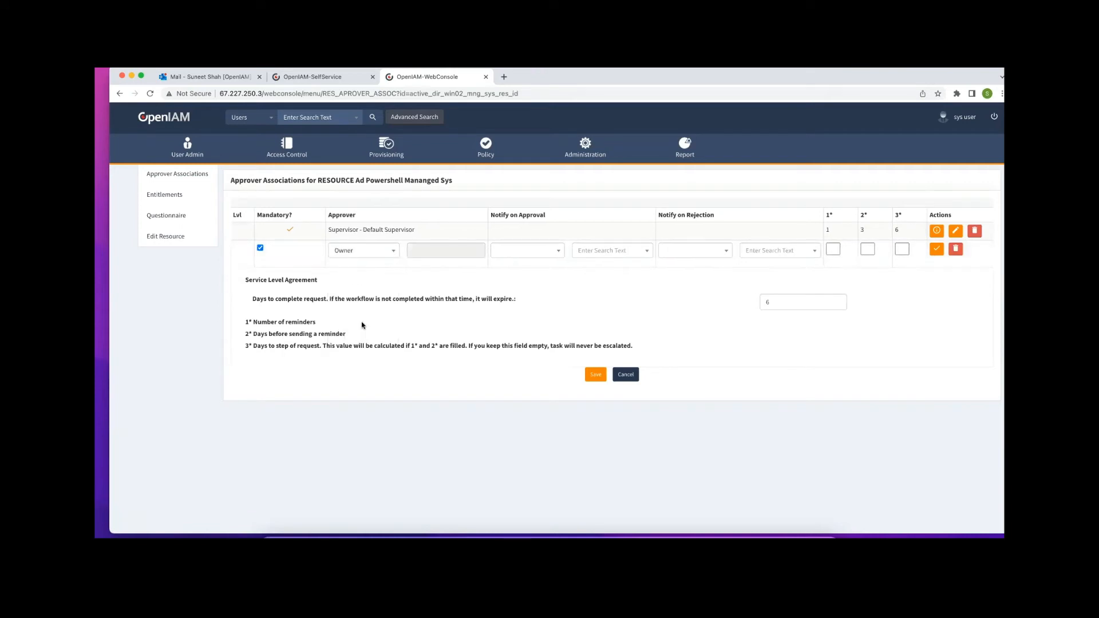
click(936, 249)
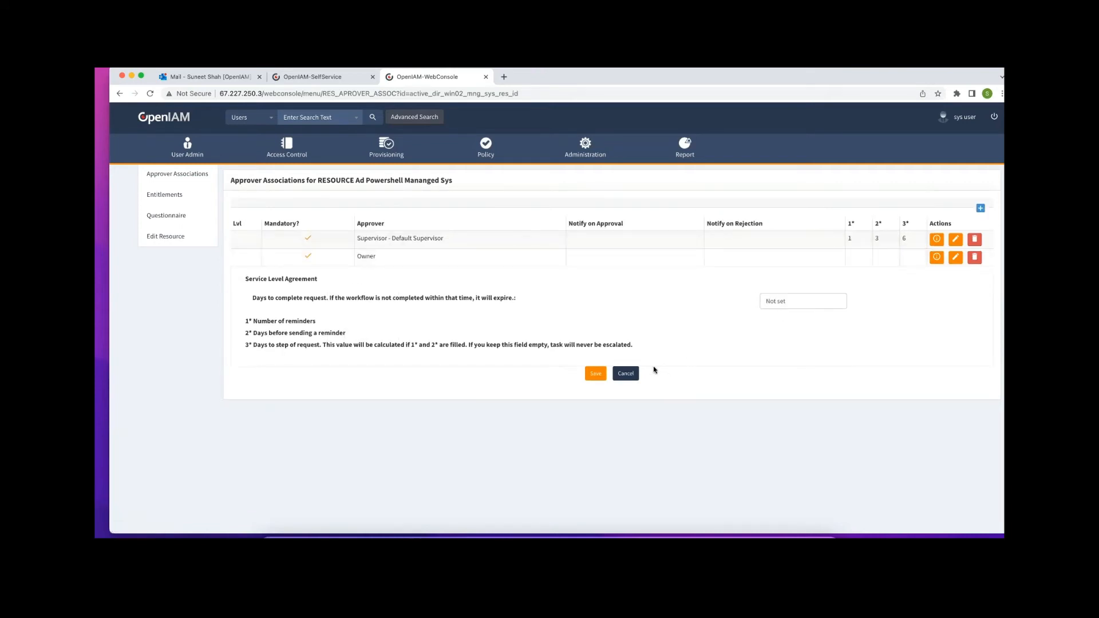
click(595, 373)
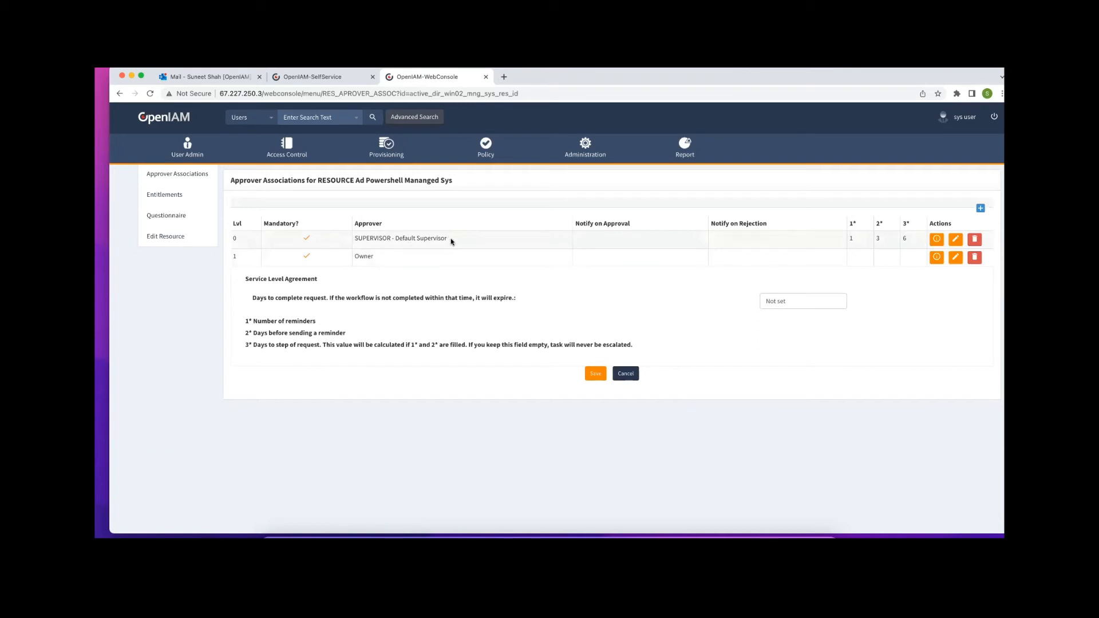
click(980, 208)
click(395, 270)
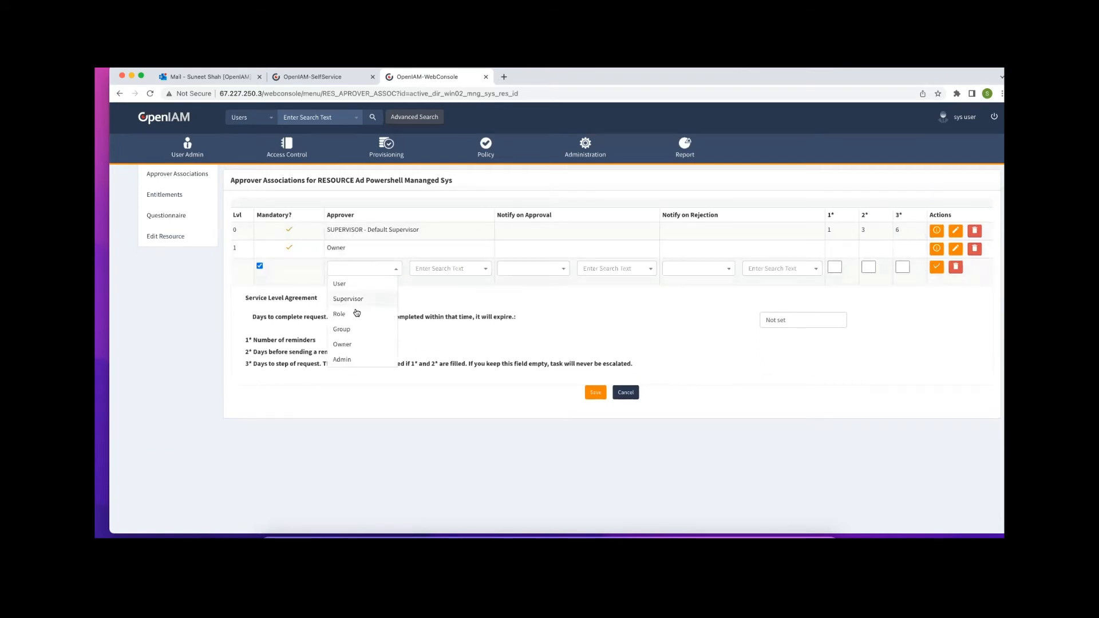
click(351, 330)
click(460, 269)
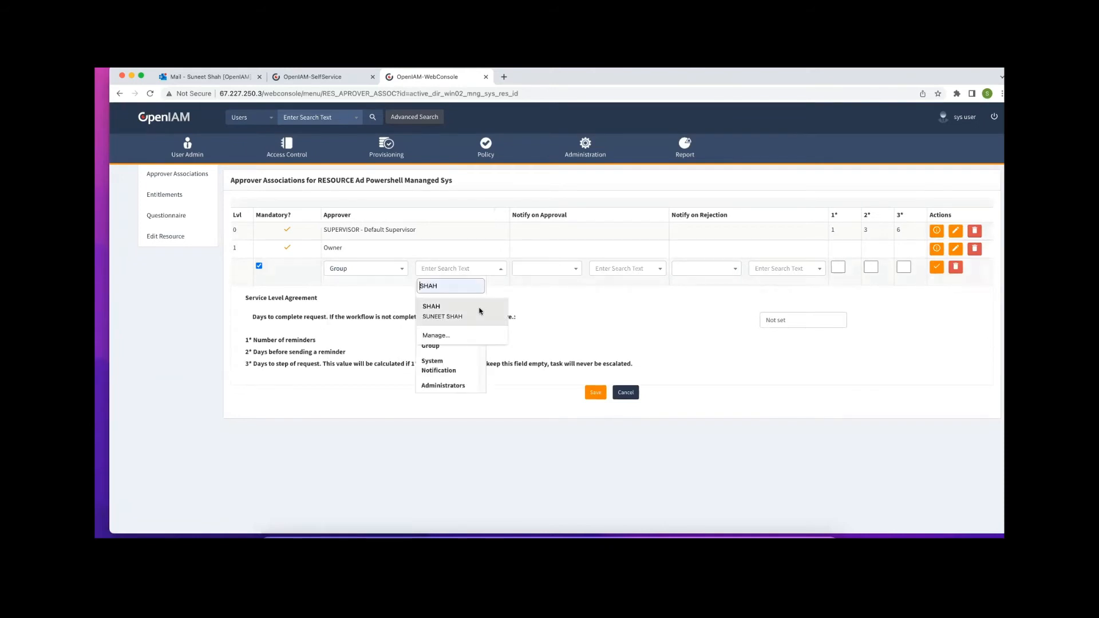
click(433, 348)
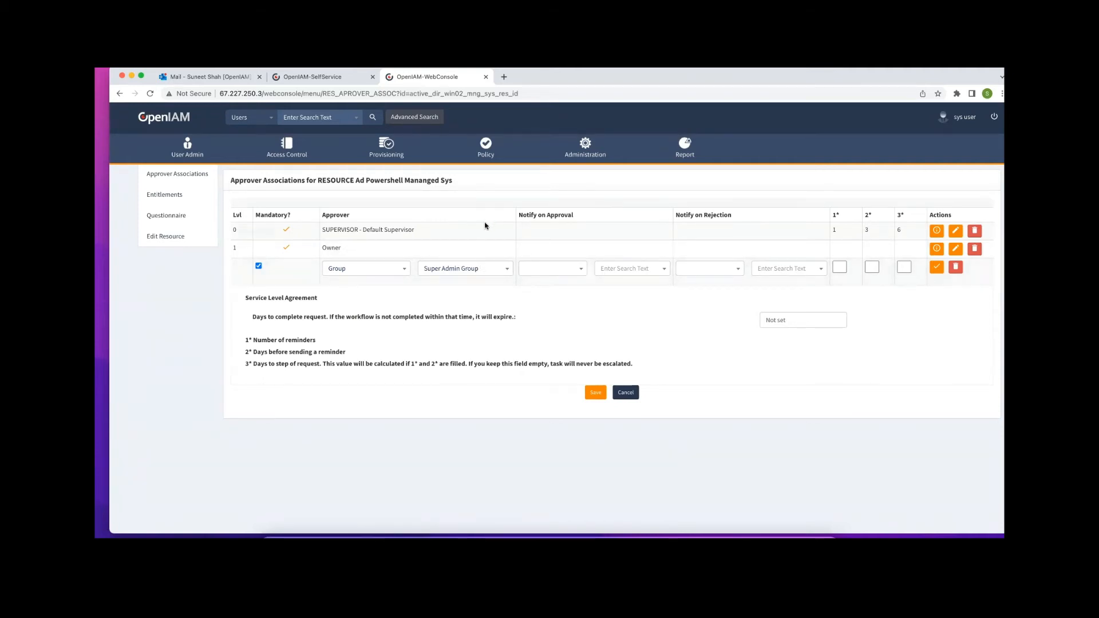
click(954, 267)
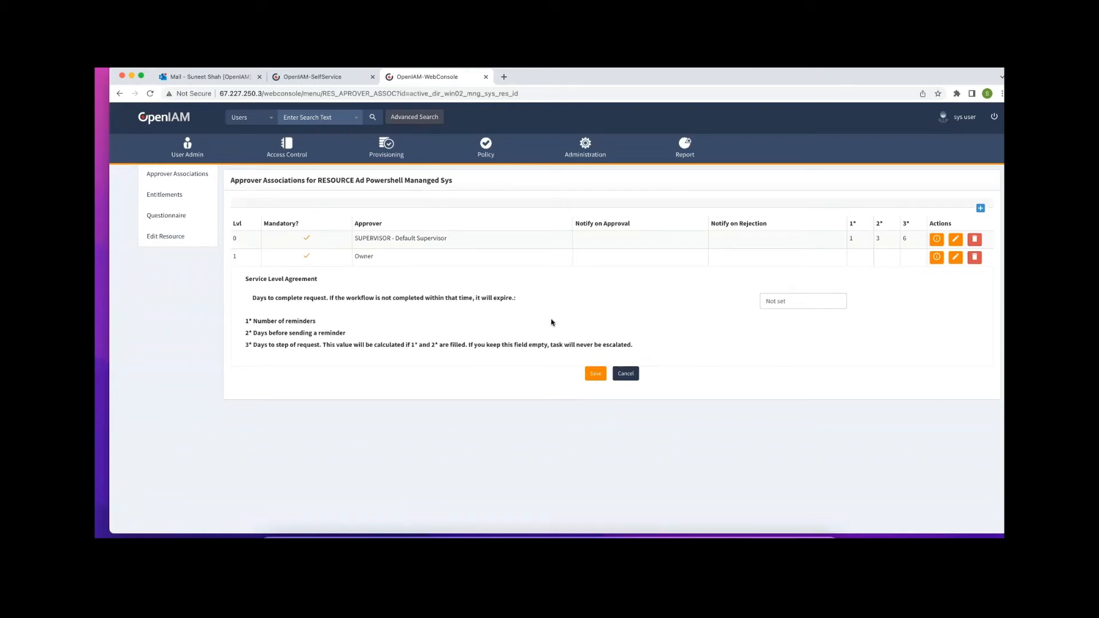
drag(448, 239, 354, 237)
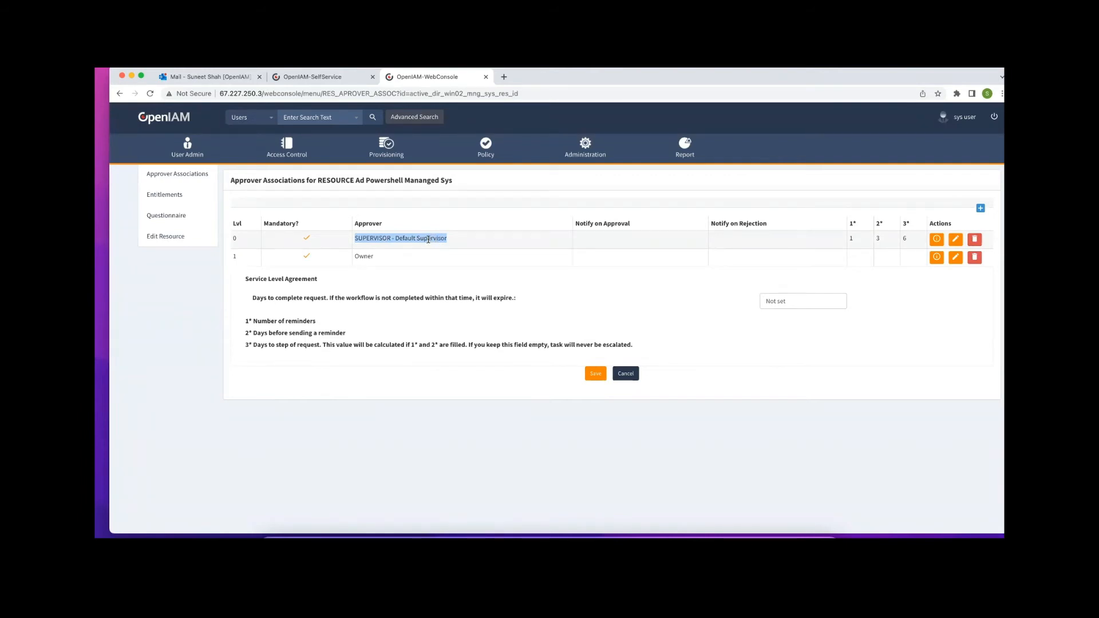
drag(450, 240, 356, 245)
Find Demo Manager by searching 'demo.', then open Business User's superiors from Direct reports
click(316, 119)
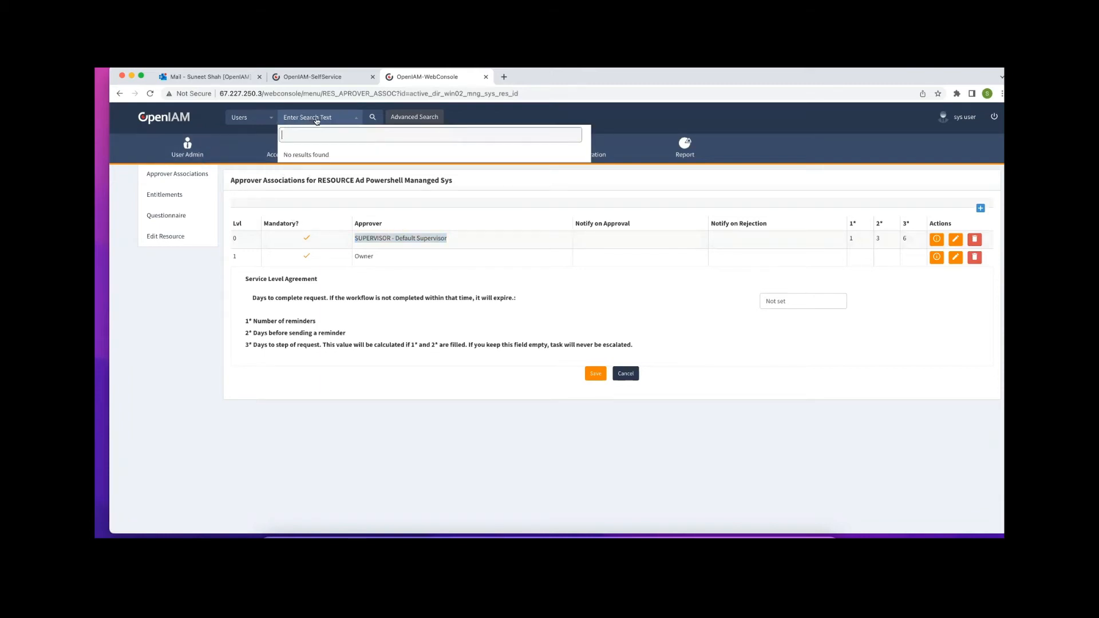
text(demo.)
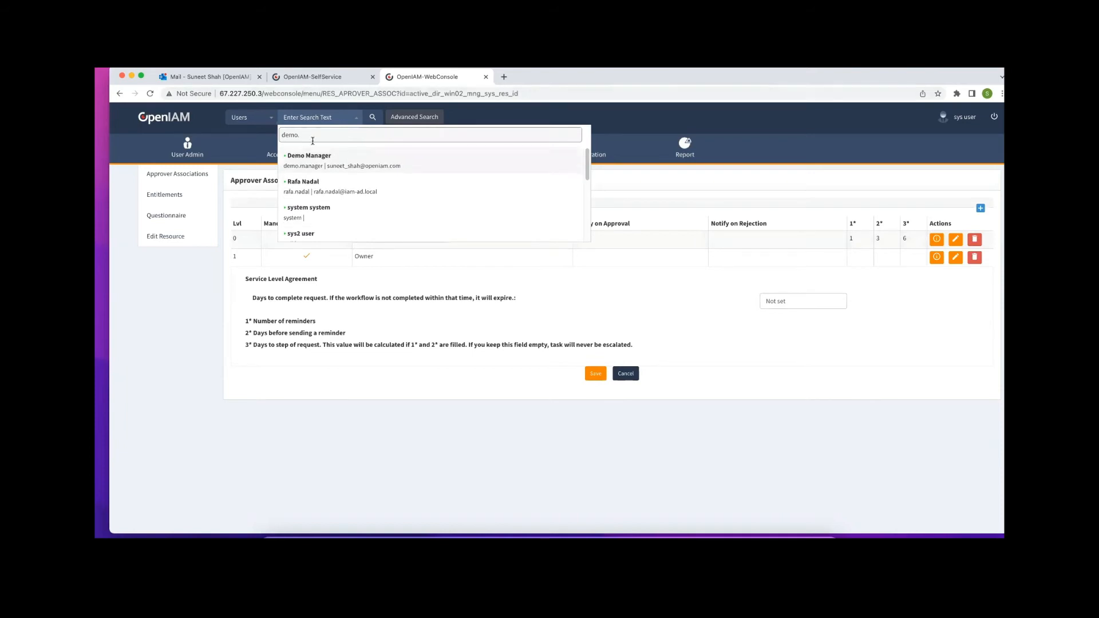
click(324, 166)
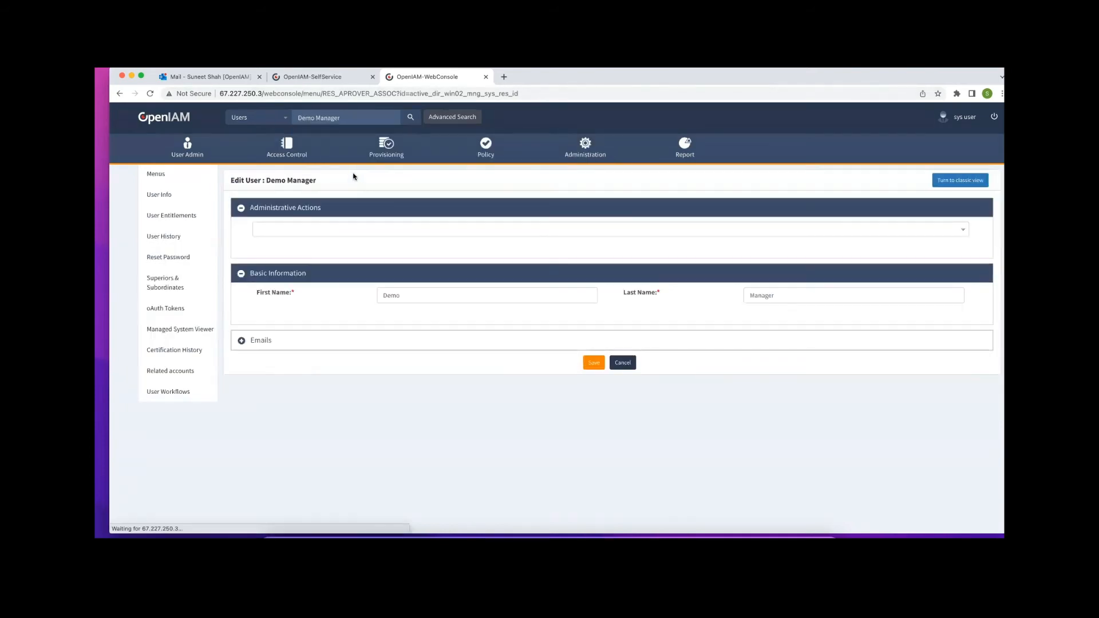
click(172, 281)
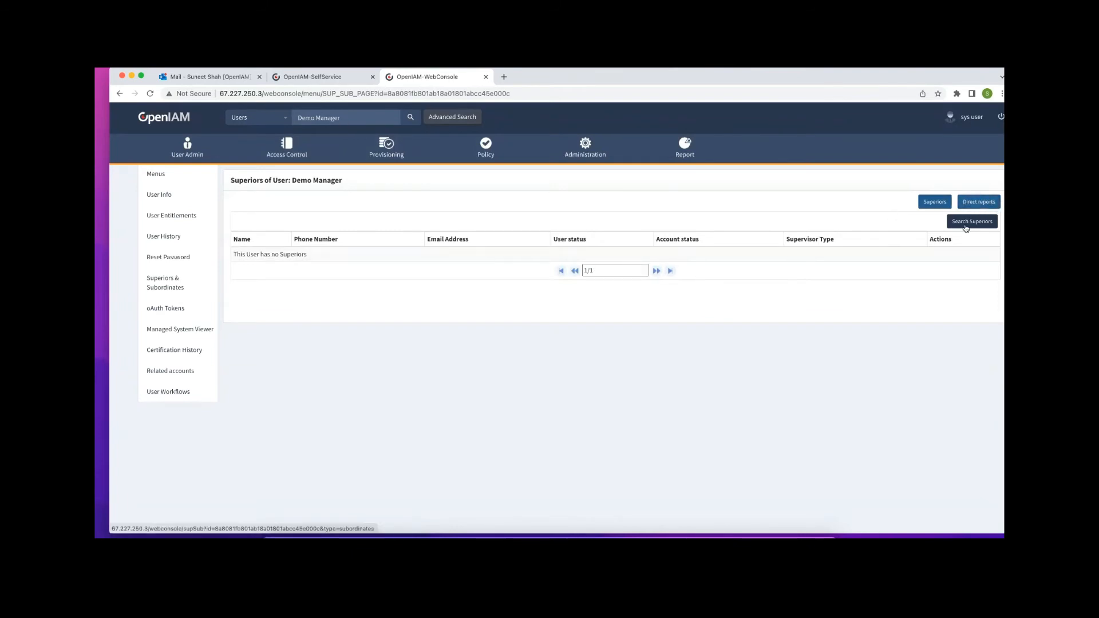
click(985, 204)
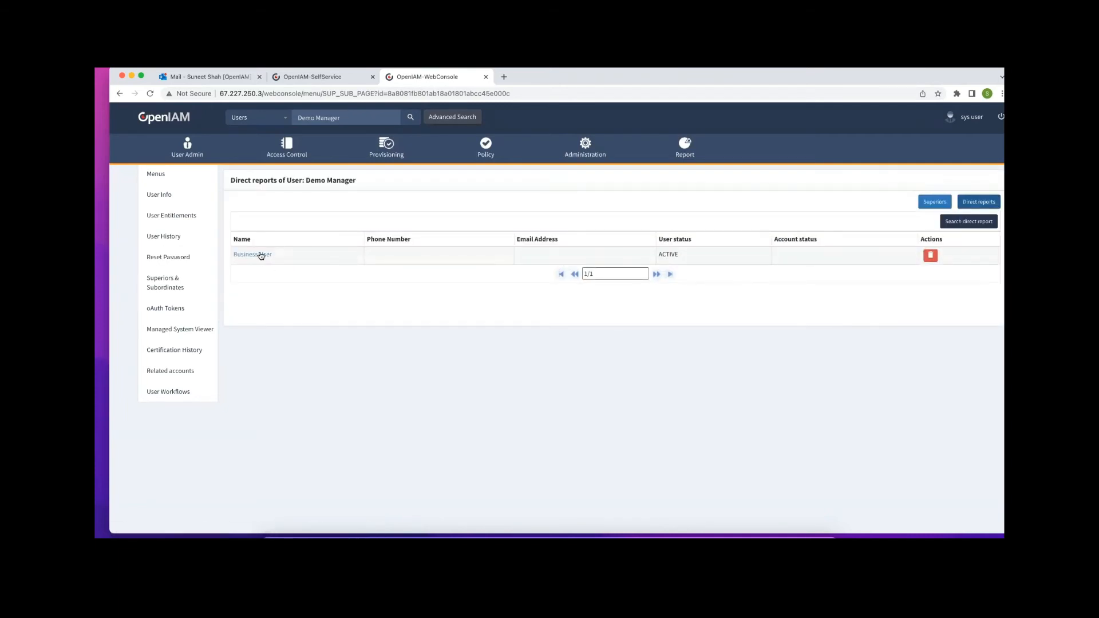
click(259, 257)
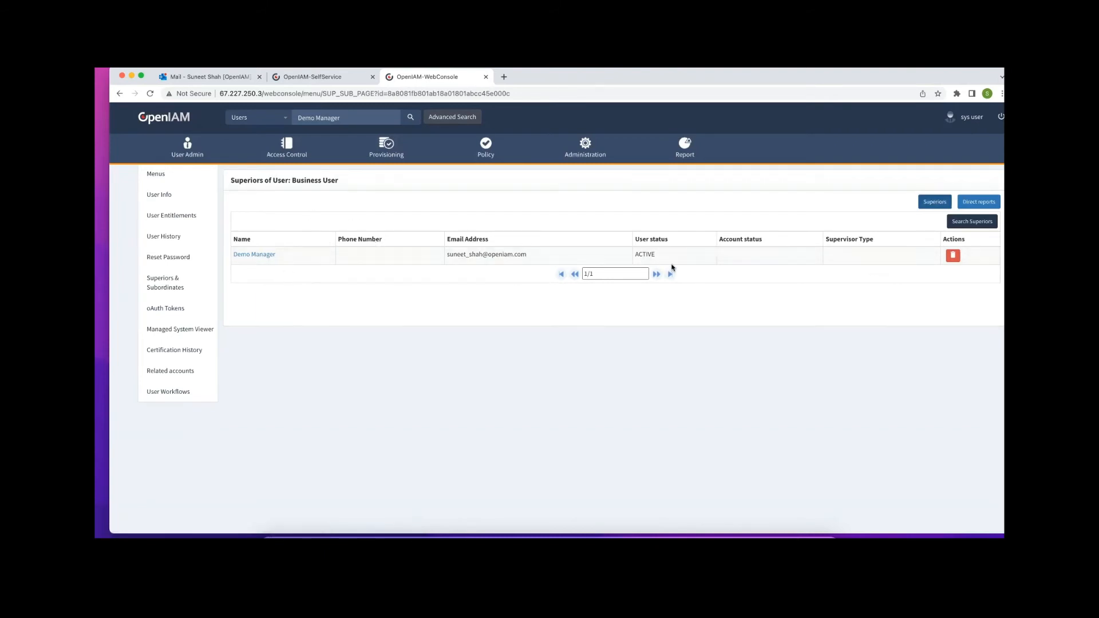
Delete the untyped Demo Manager superior row and re-add Demo Manager as Default Supervisor
click(952, 255)
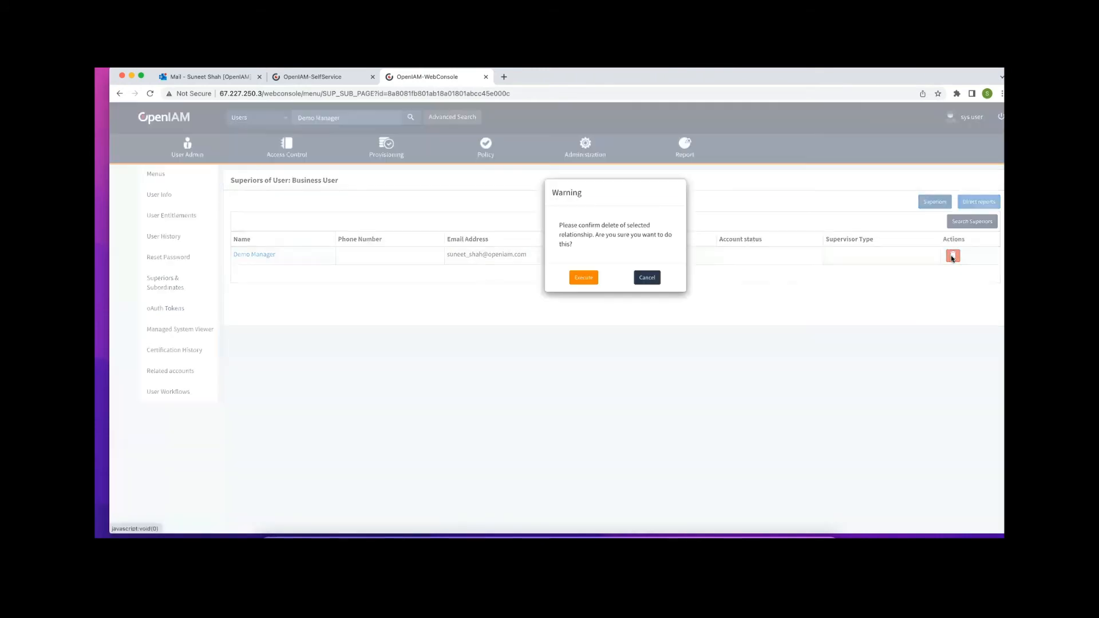
click(584, 277)
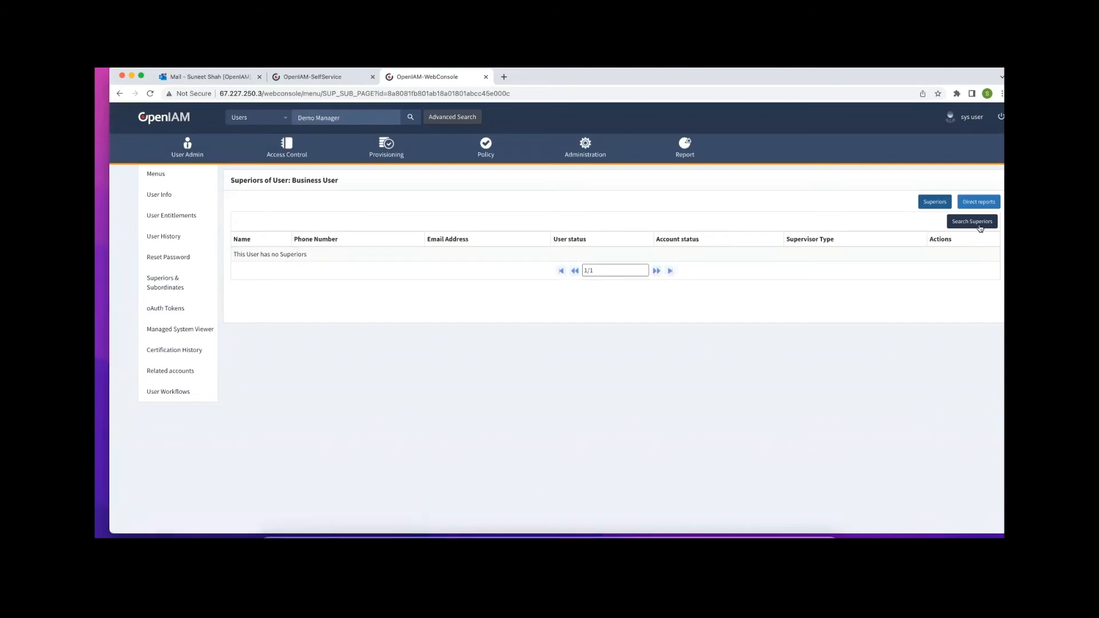
click(973, 222)
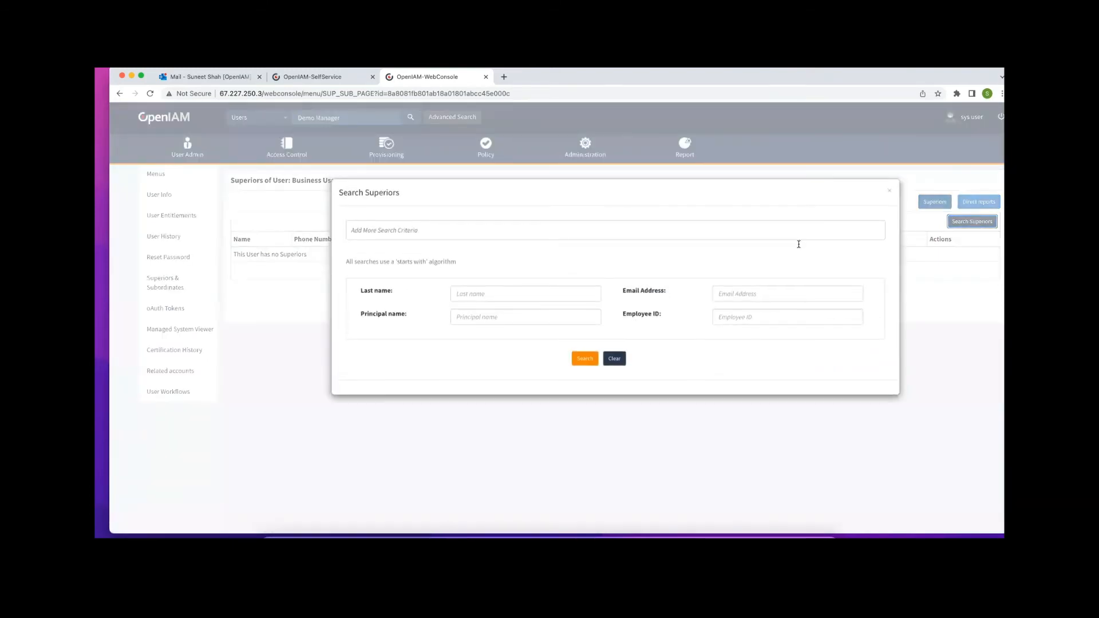
click(469, 318)
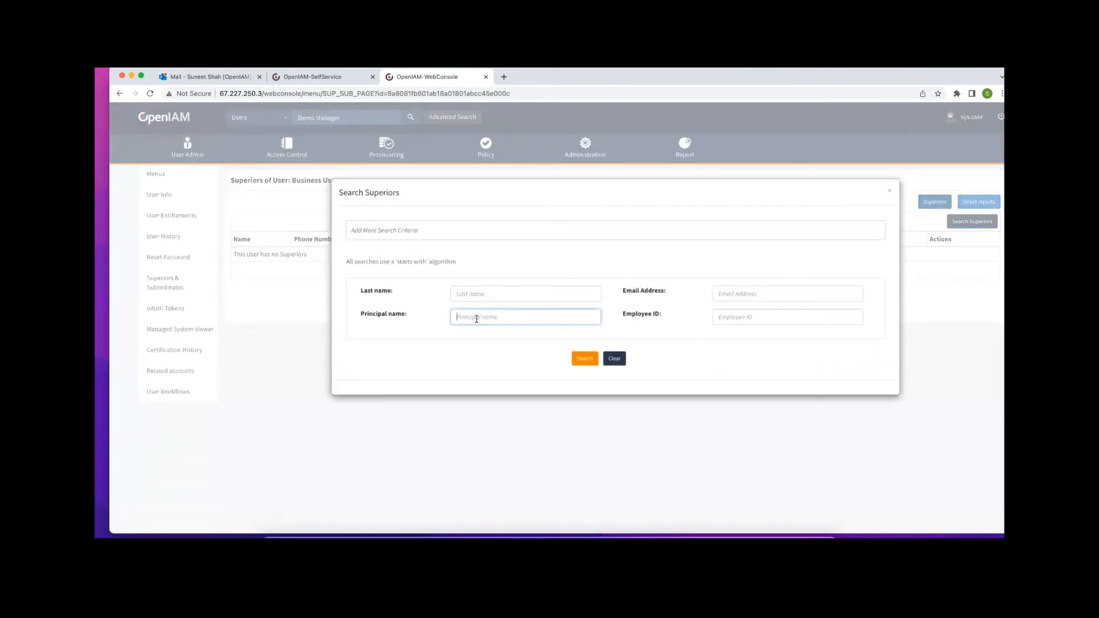
text(demo)
click(585, 359)
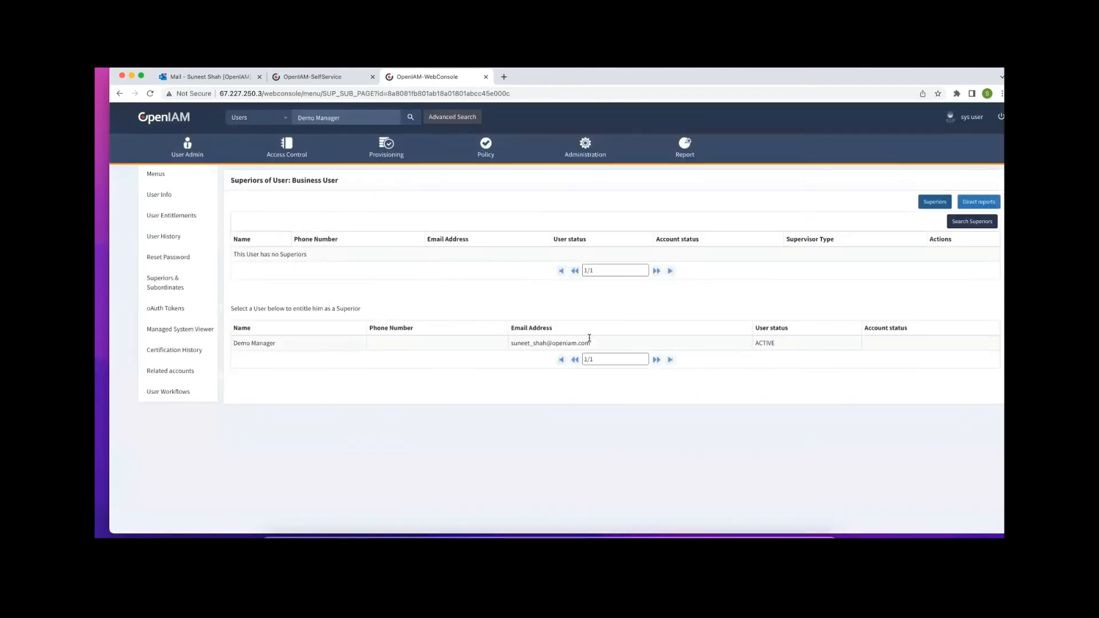
click(265, 343)
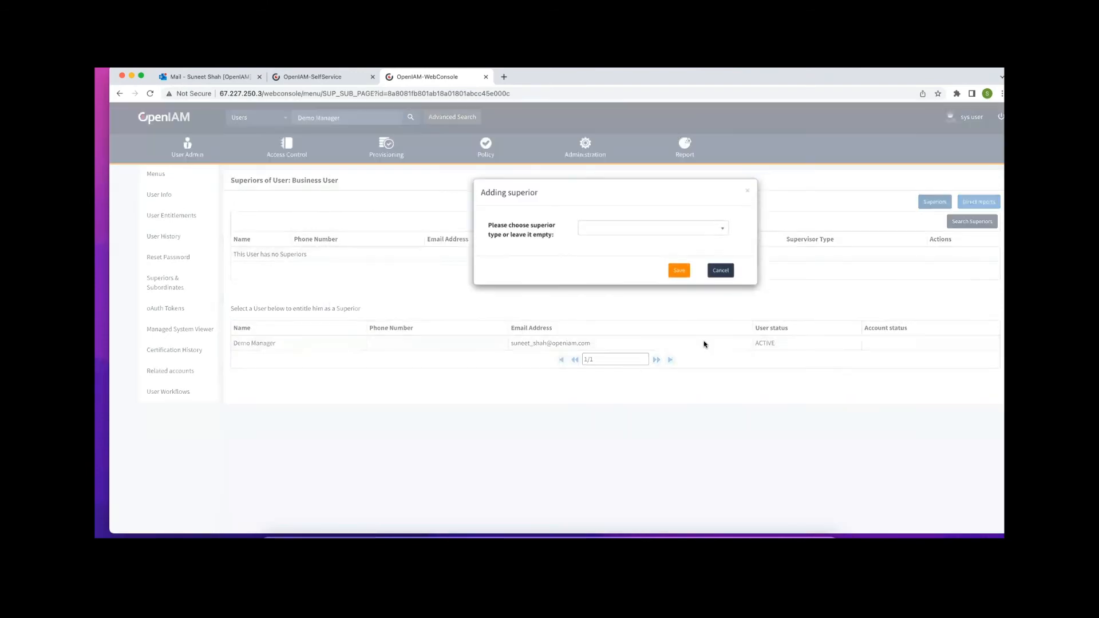
click(725, 228)
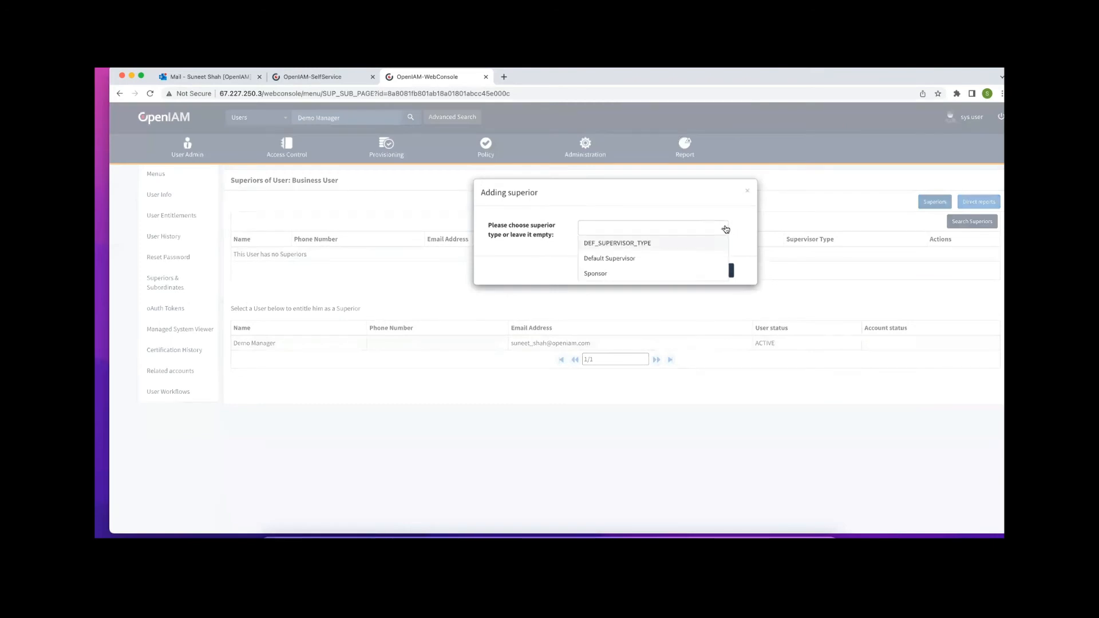
click(622, 259)
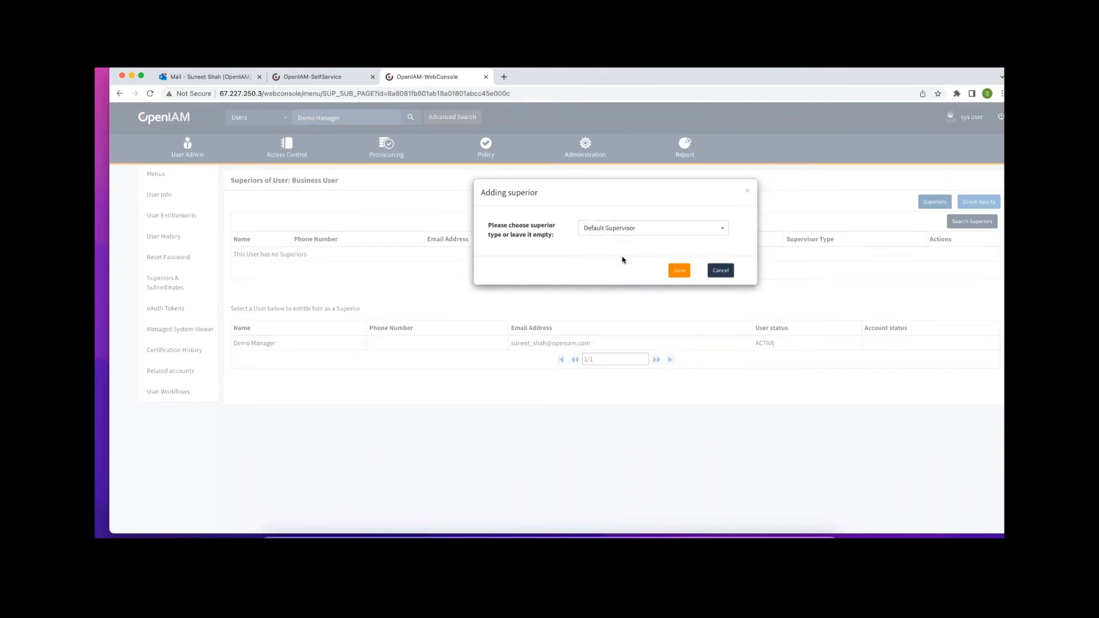
click(675, 272)
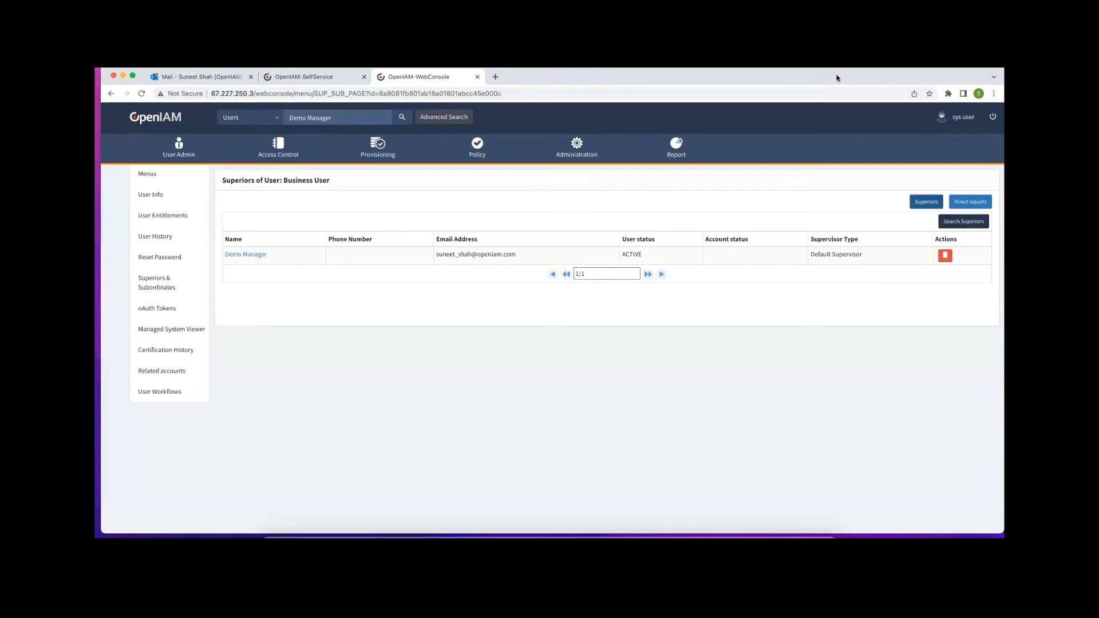
Log out of the web console and return to the sign-in form
click(992, 117)
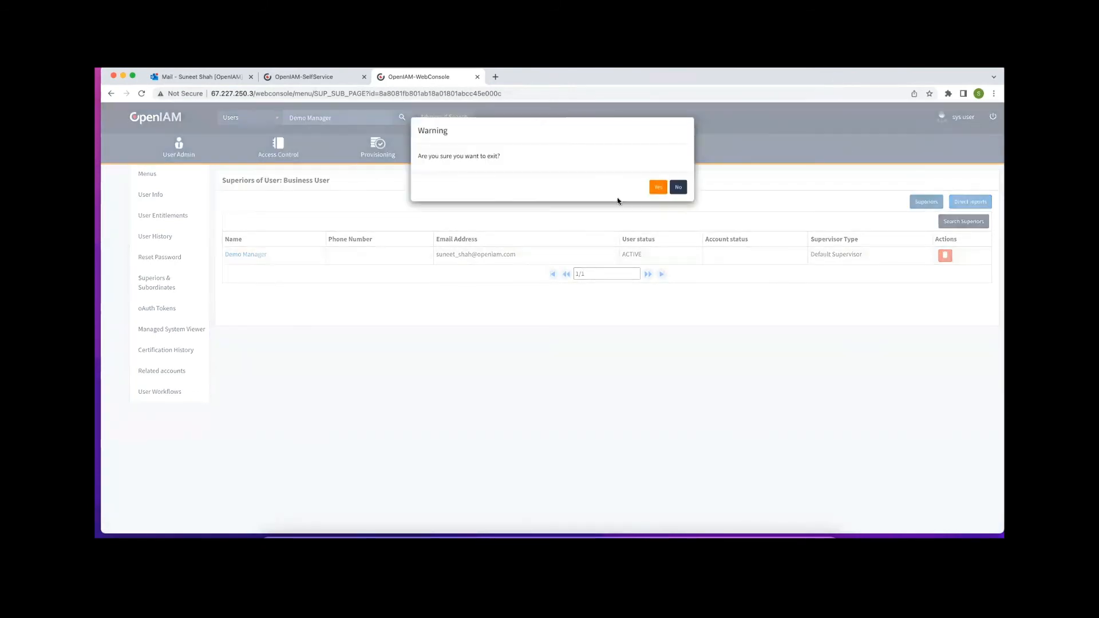
click(664, 188)
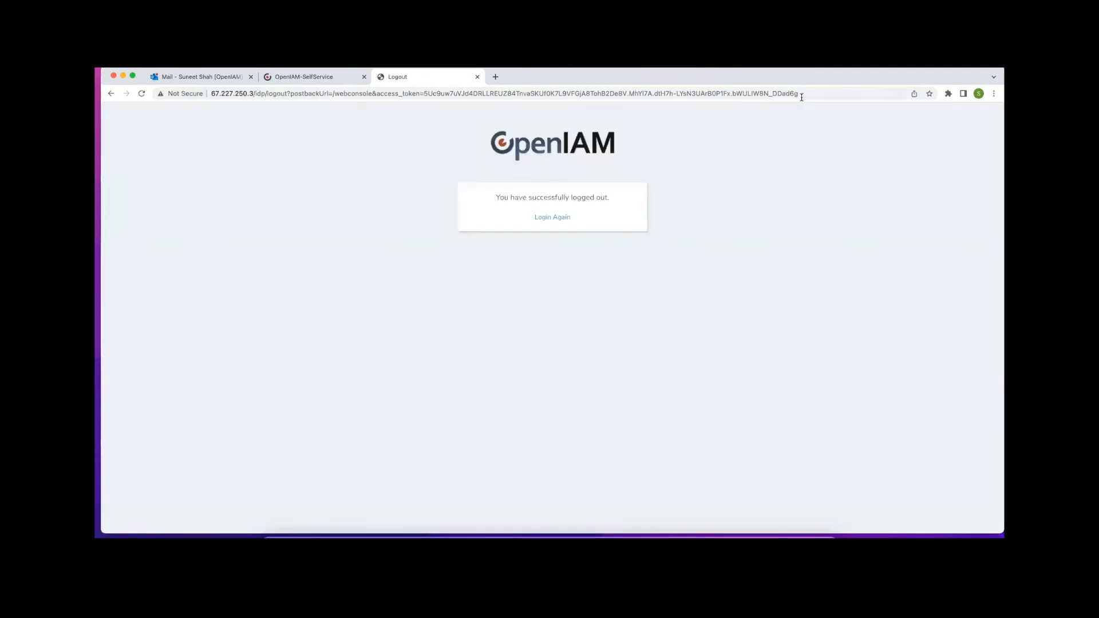
click(560, 218)
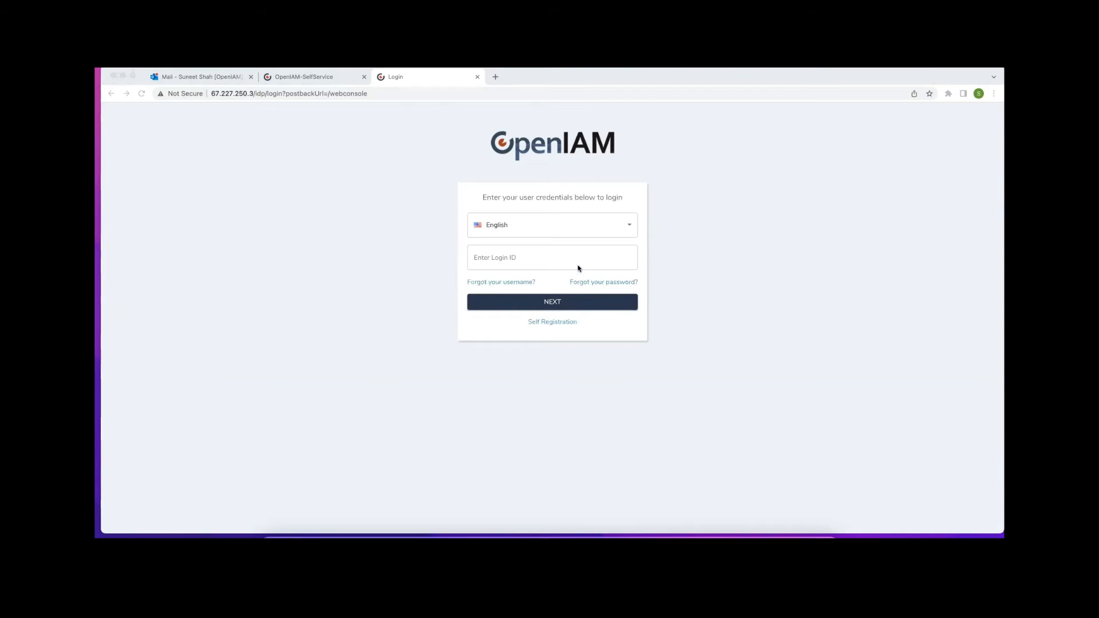
Sign in with the backup administrator's login ID and password, declining LastPass's save prompt
click(553, 258)
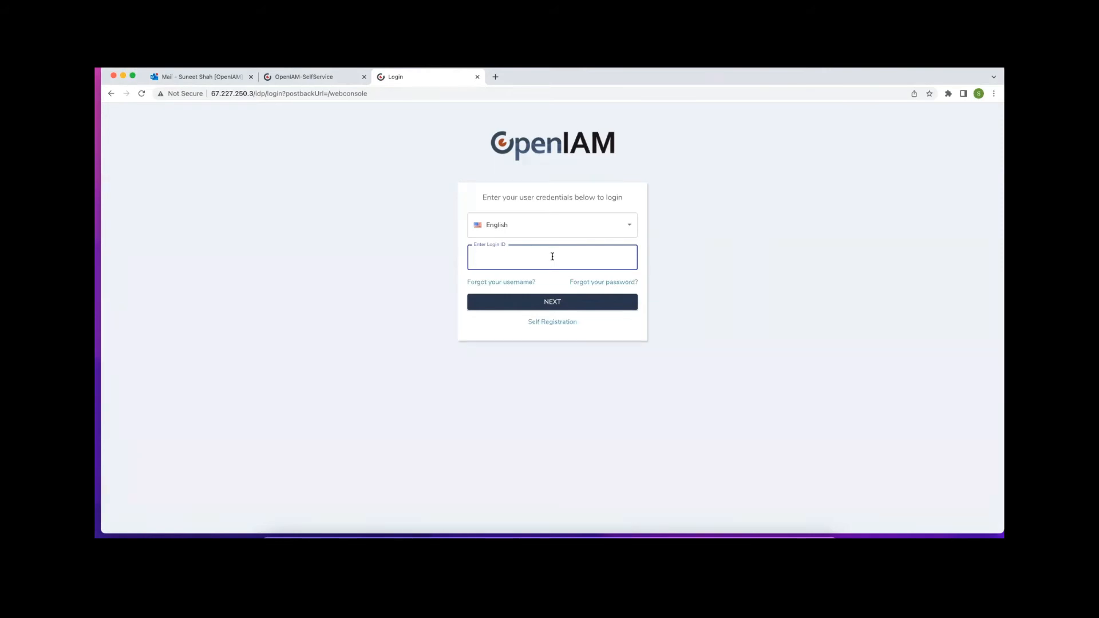
text(sysadmin.backup)
click(550, 304)
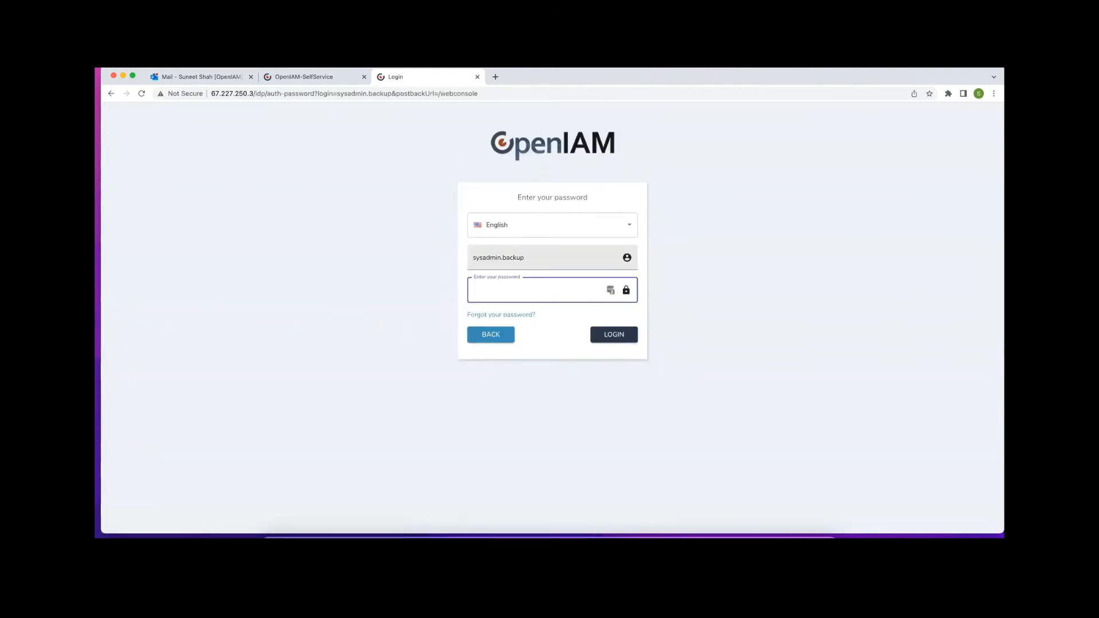
key(super+Tab)
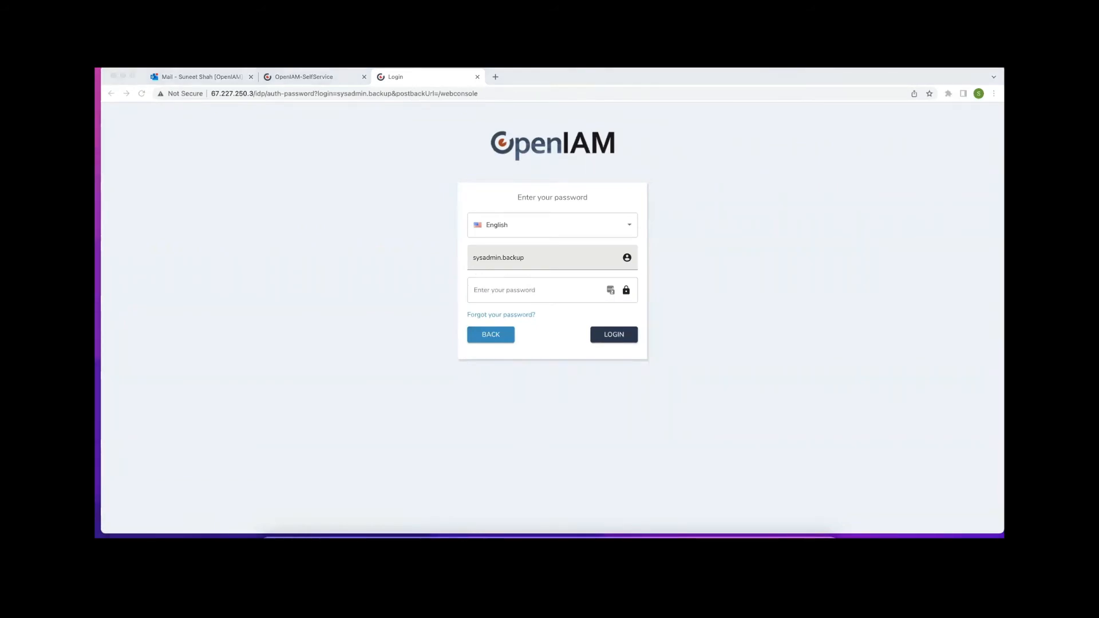
click(504, 291)
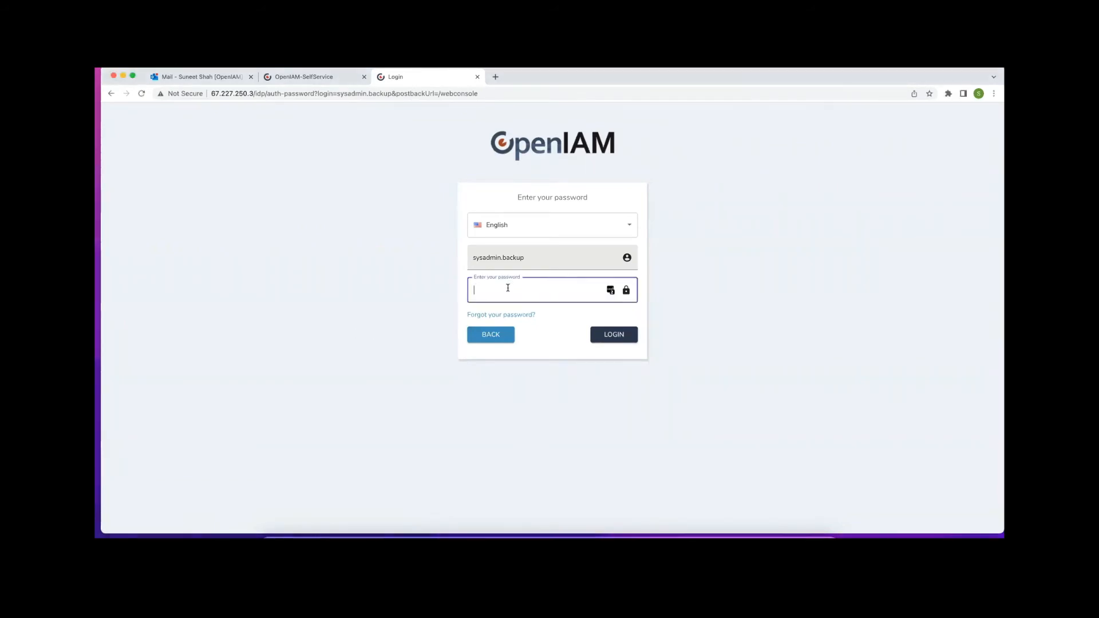
key(super+v)
click(612, 336)
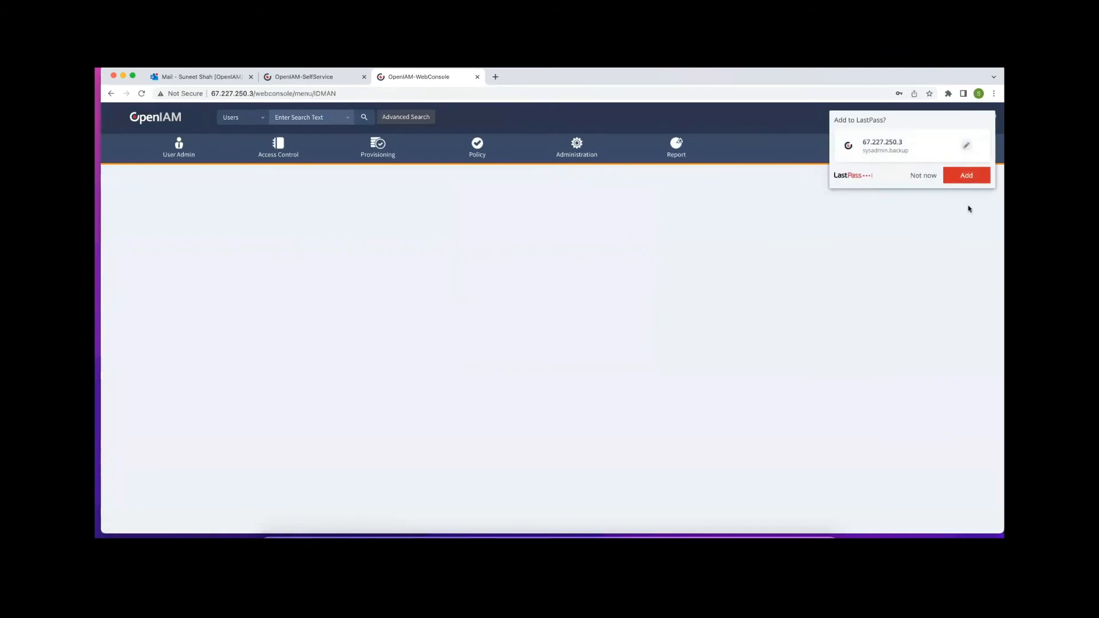
click(924, 179)
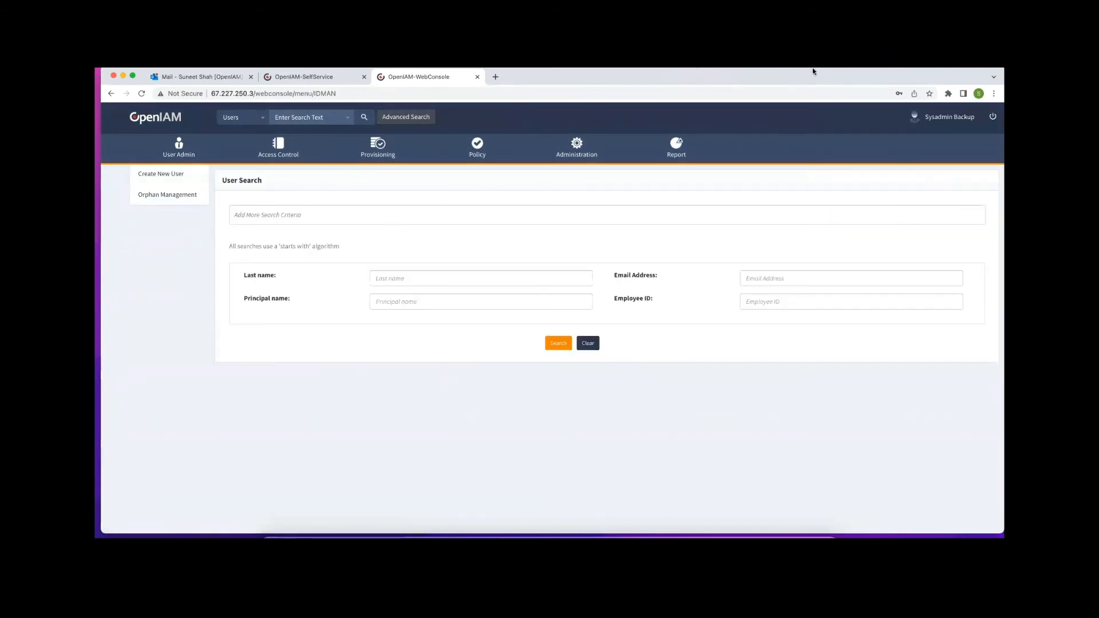
Change the browser address to the selfservice portal URL
drag(336, 118, 254, 119)
text(s)
key(Return)
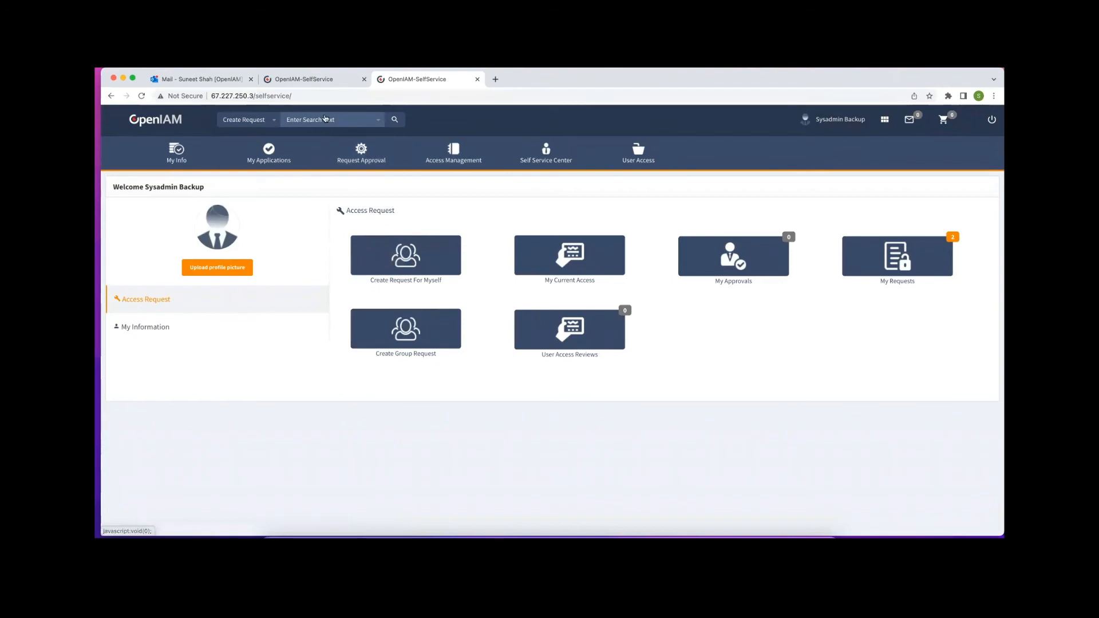
Search 'bus', pick Business User, and list Demo Category applications from the service catalog
click(324, 121)
text(bus)
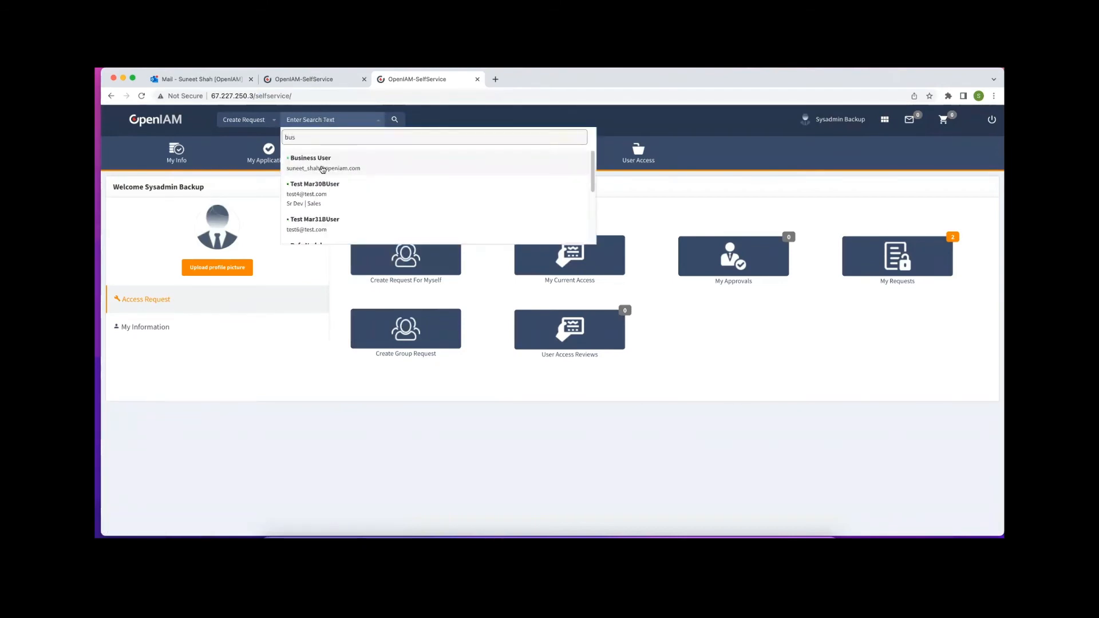
click(321, 166)
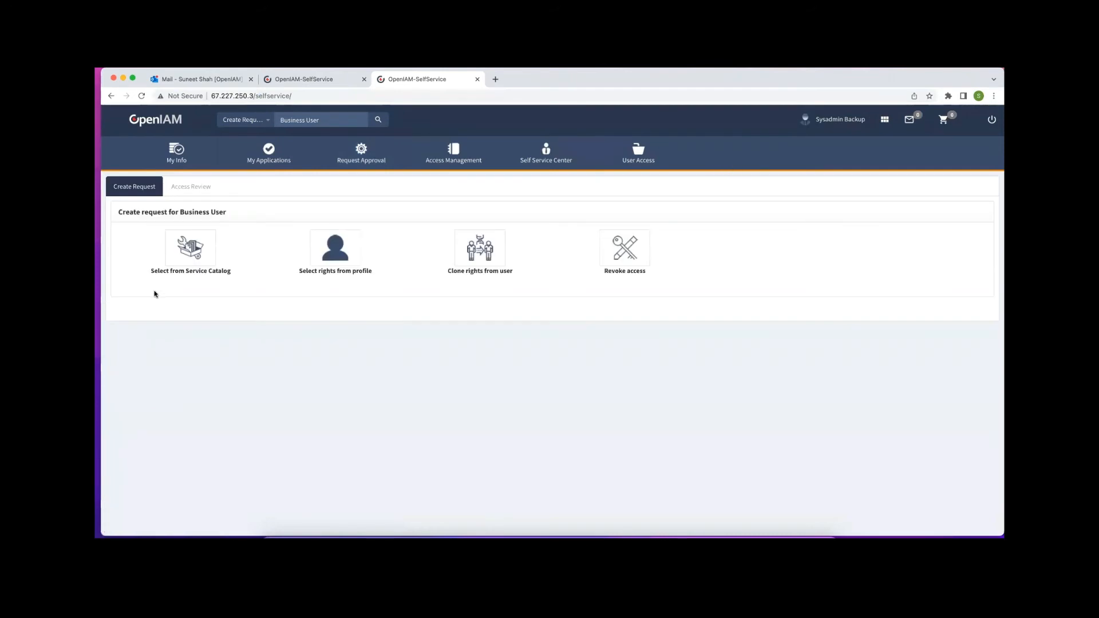
click(199, 249)
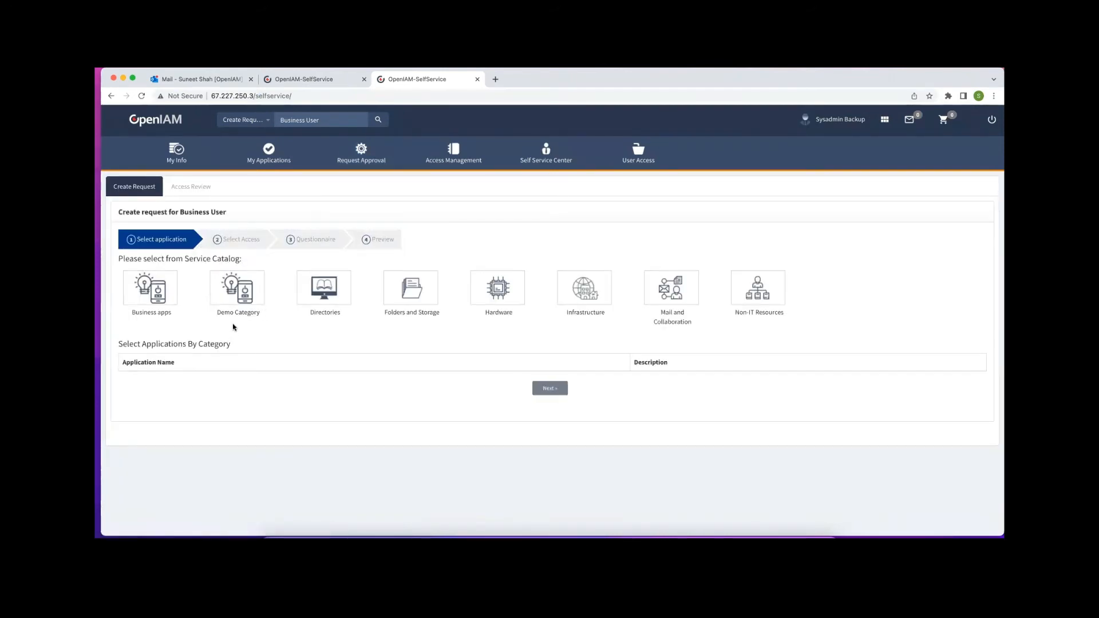
click(239, 294)
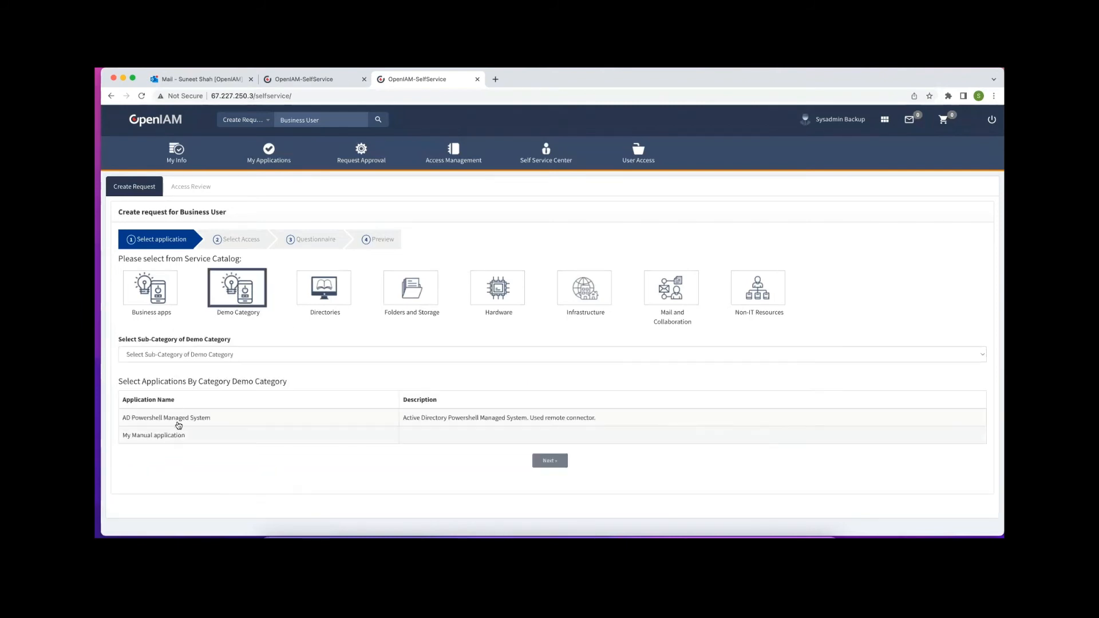
Choose AD Powershell Managed System and advance to the Select Access list
click(179, 423)
click(549, 460)
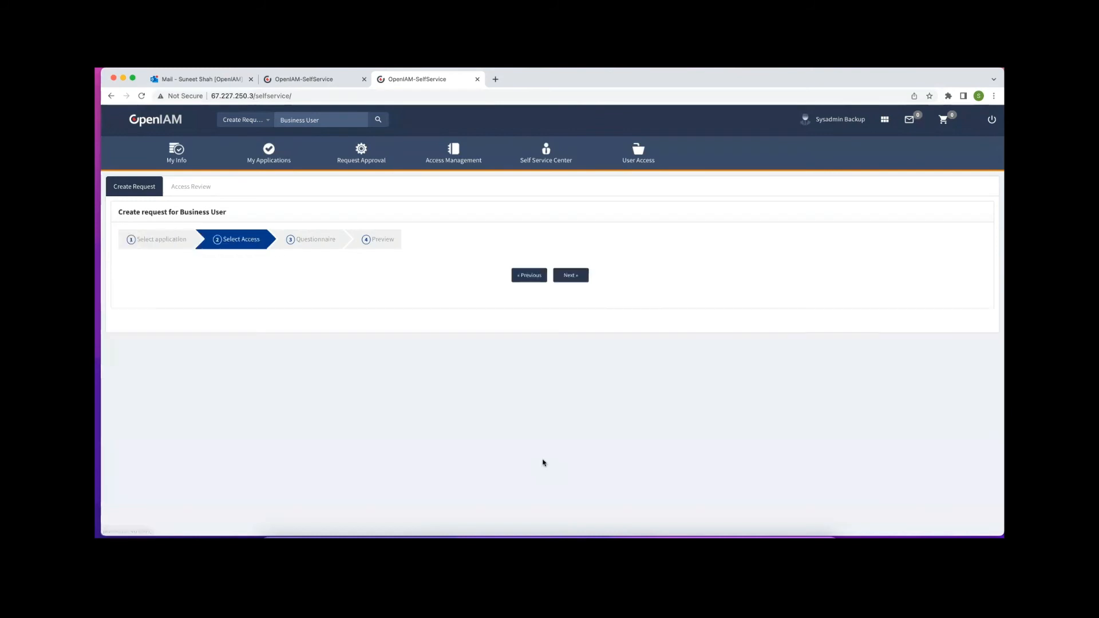
scroll(600, 389, down, 2)
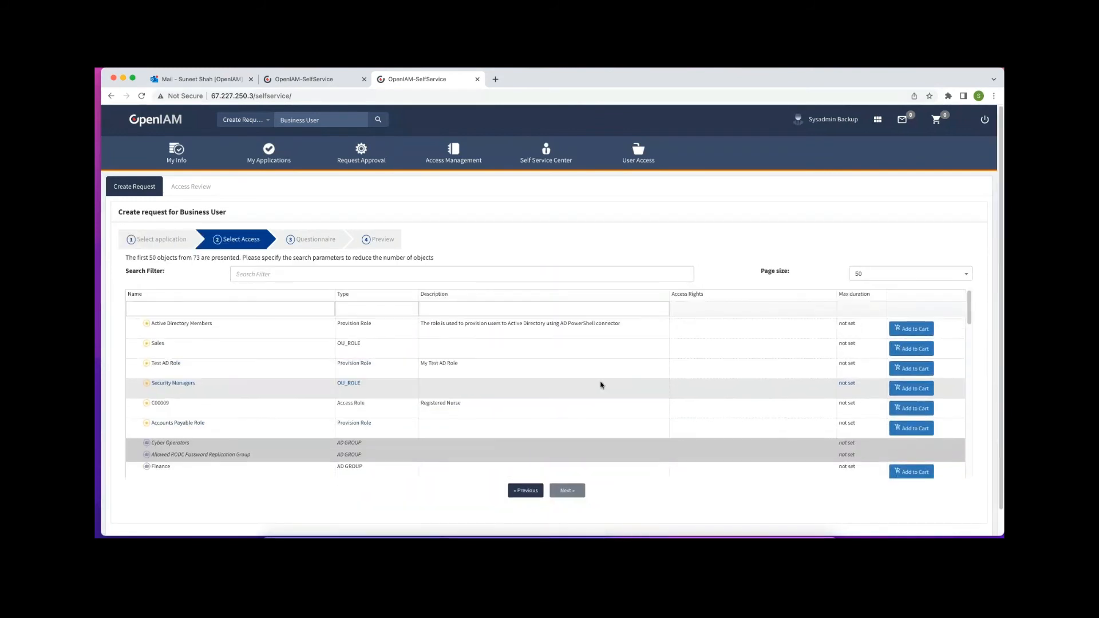
scroll(600, 385, down, 3)
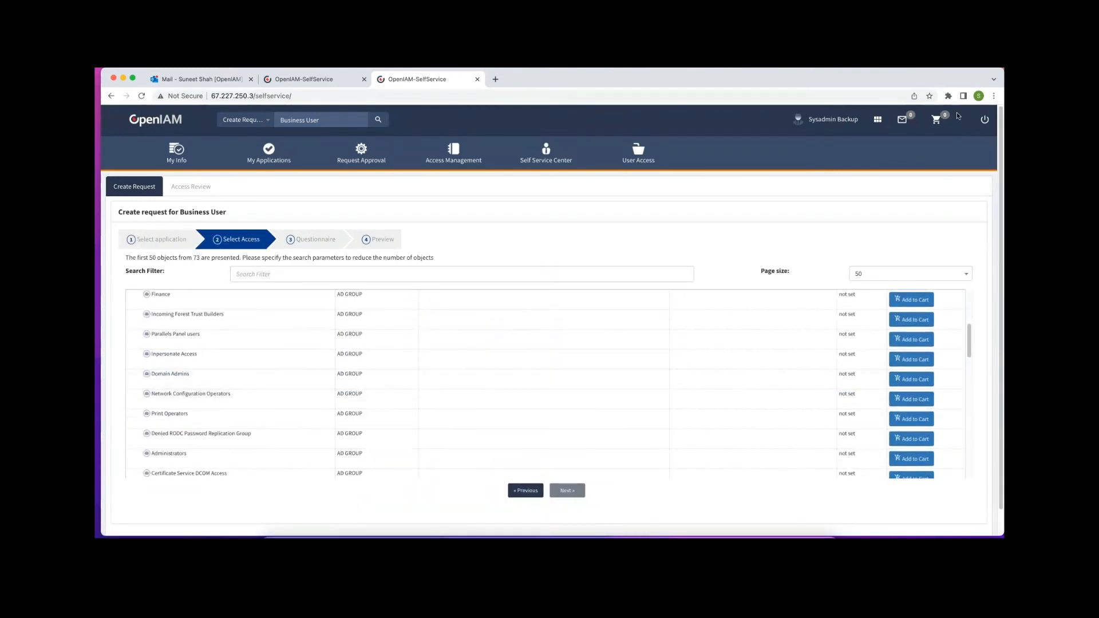
scroll(556, 387, up, 1)
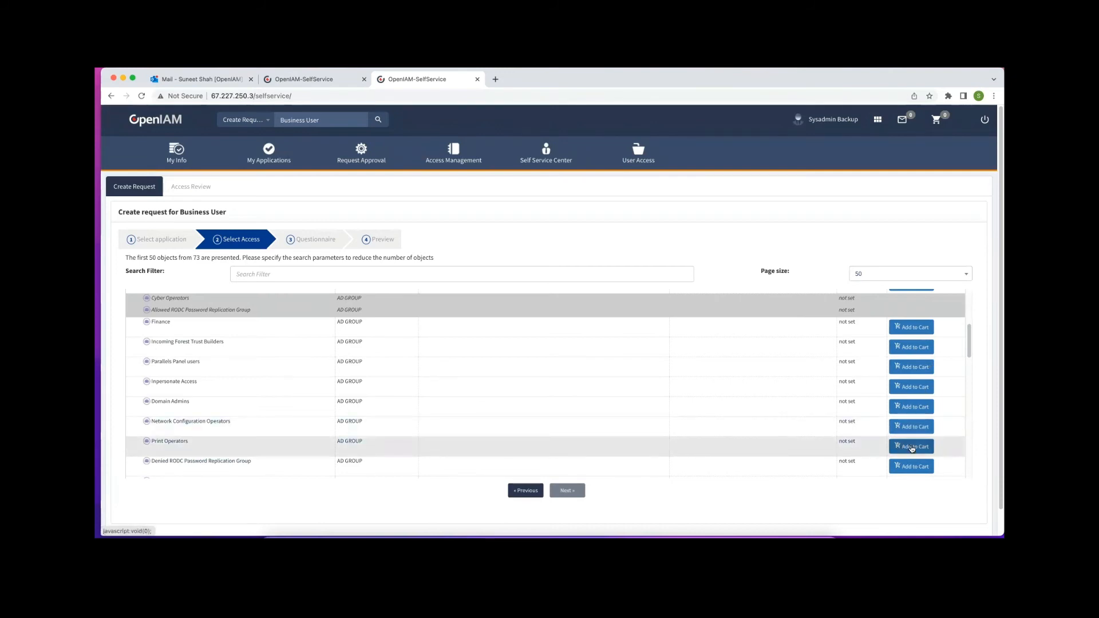
Add Print Operators and Denied RODC Password Replication Group to the cart
click(913, 448)
click(909, 466)
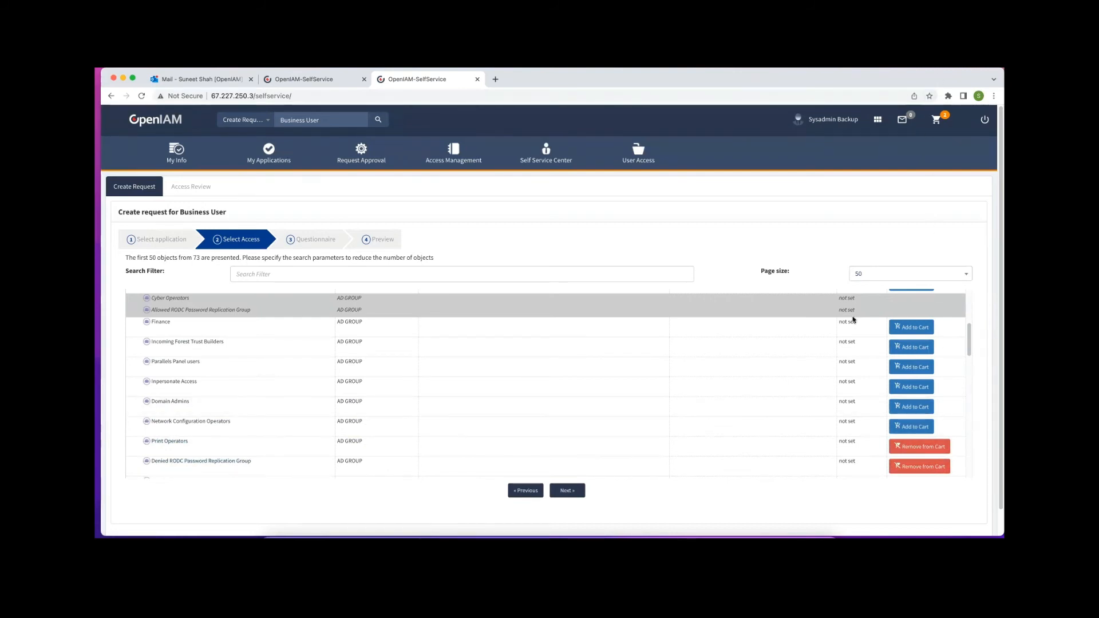
scroll(824, 359, up, 5)
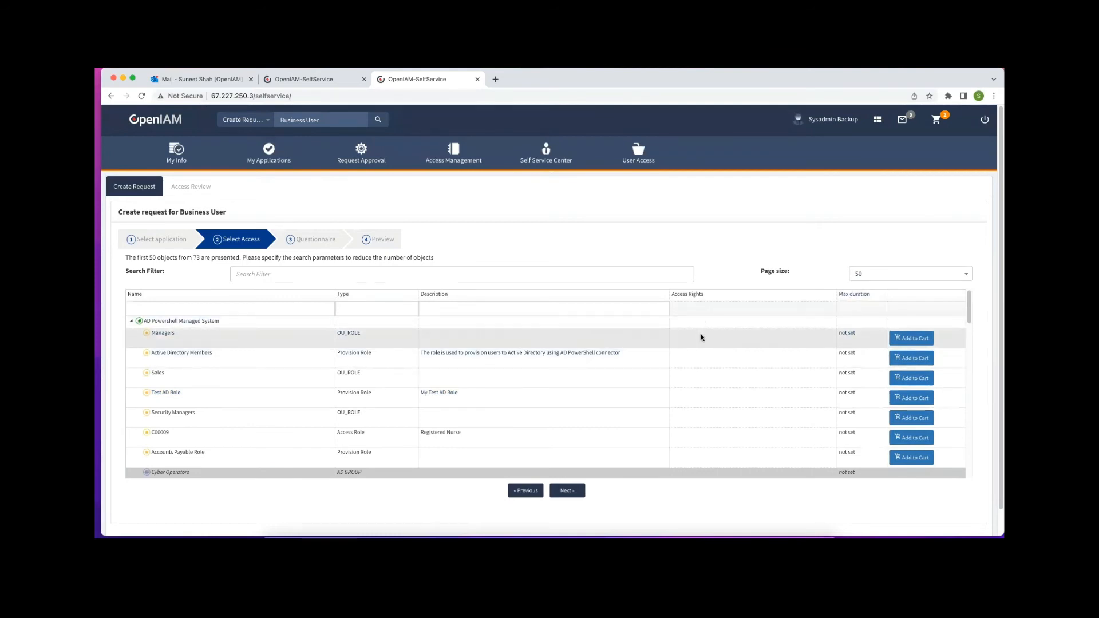
scroll(701, 338, down, 2)
scroll(701, 337, down, 5)
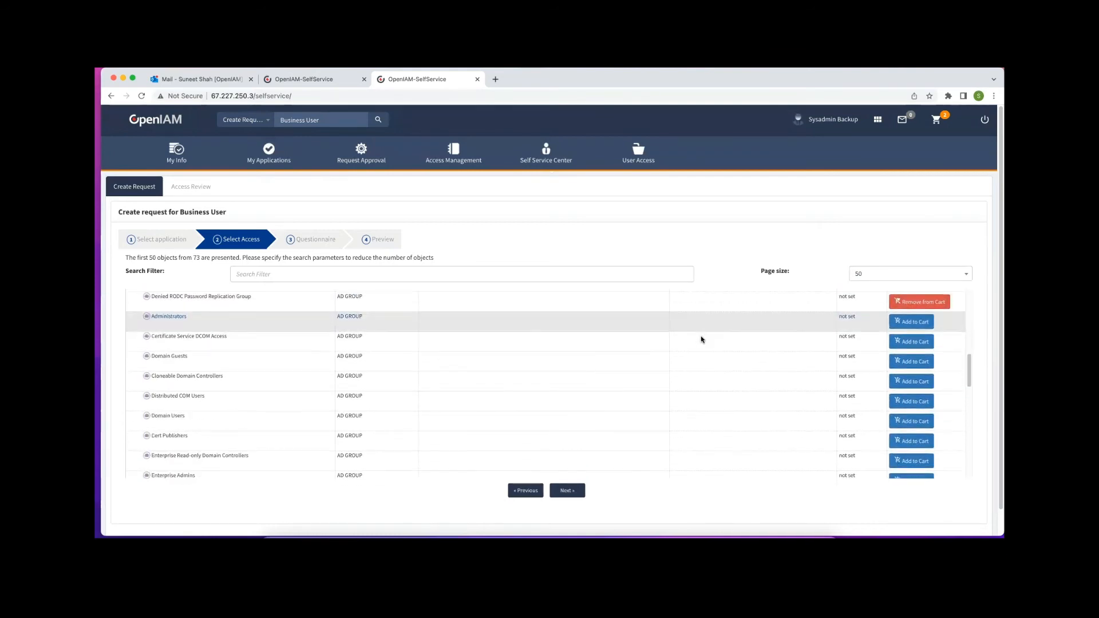
scroll(702, 340, down, 4)
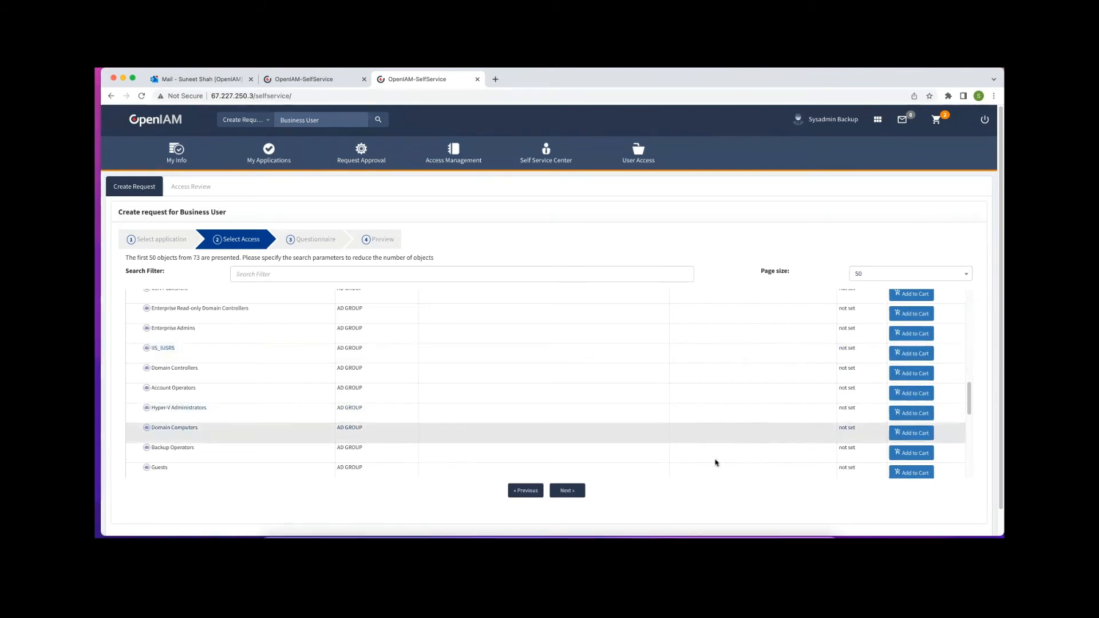
On the Questionnaire, give Print Operators a 30-day duration starting 04/18/2022
click(575, 495)
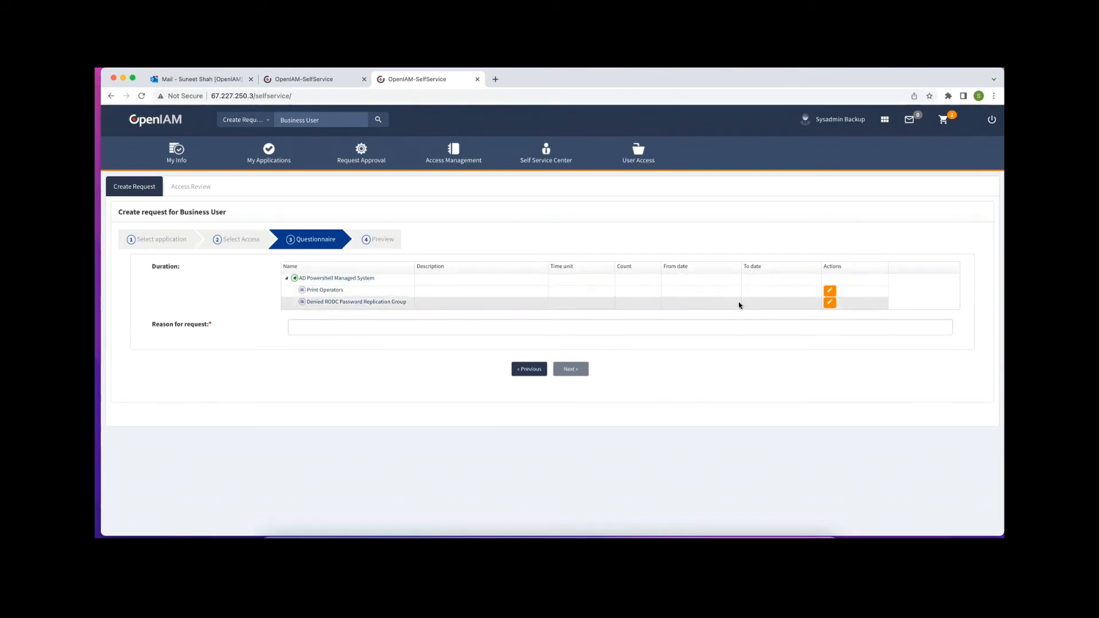
click(830, 292)
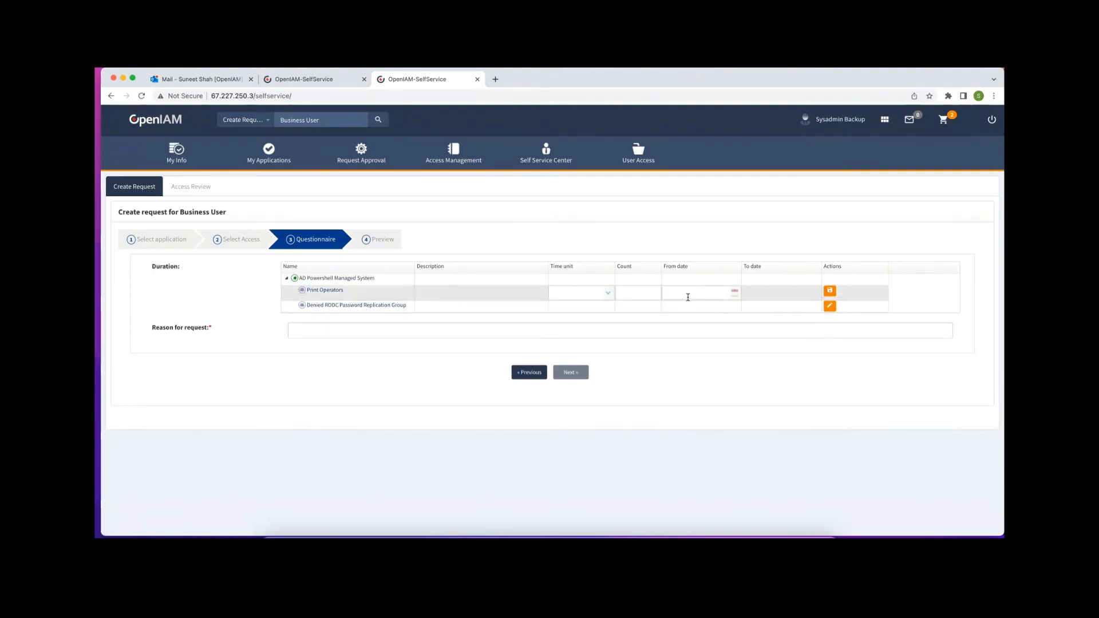
click(608, 293)
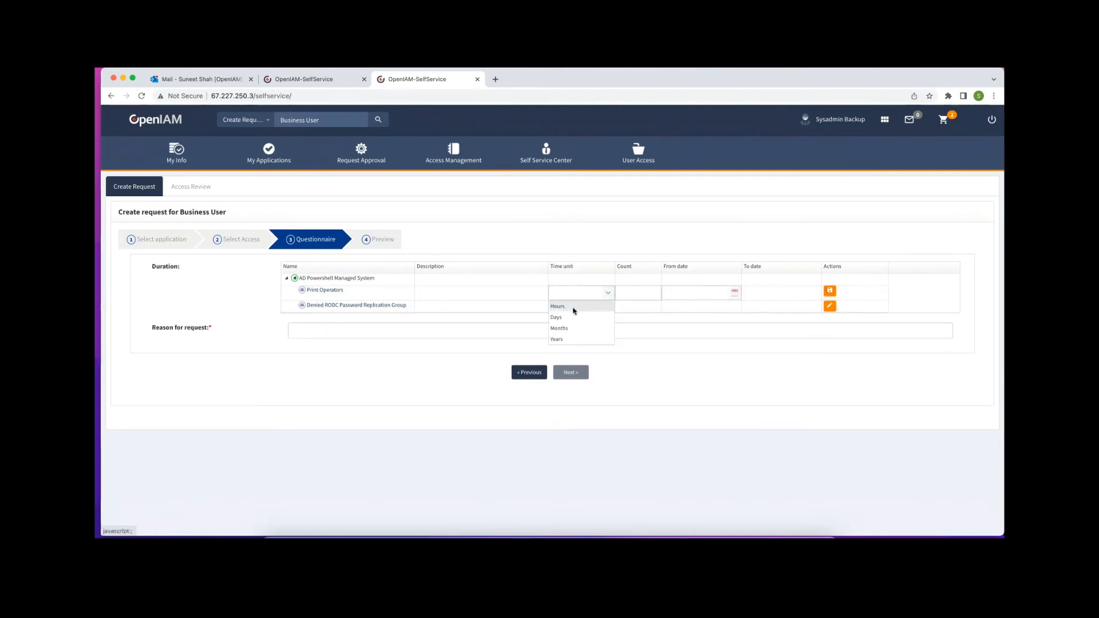
click(563, 319)
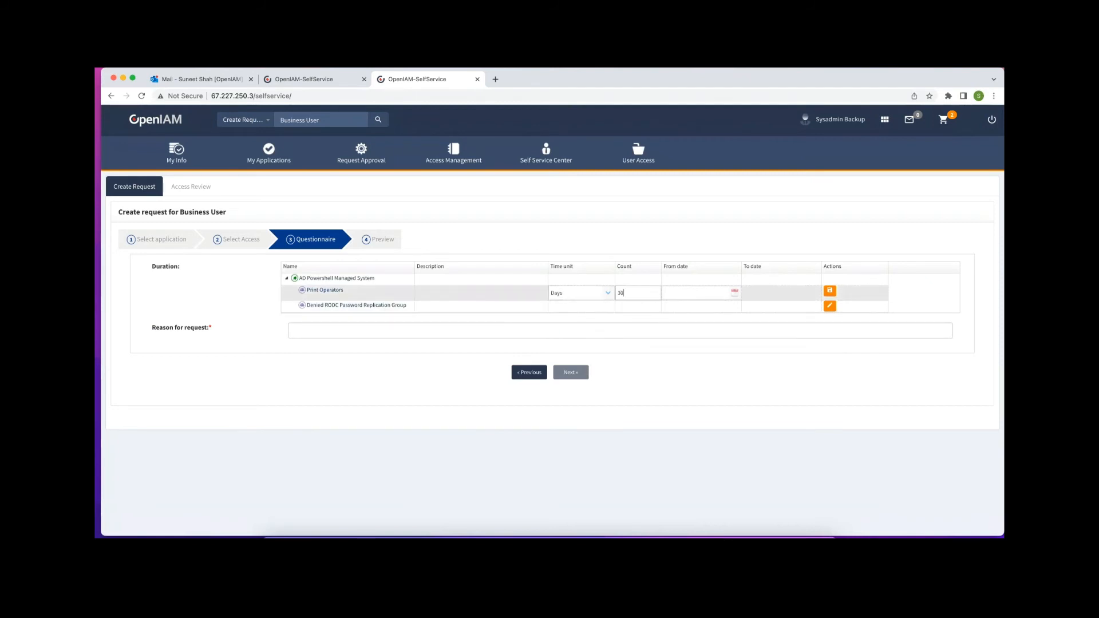
click(734, 292)
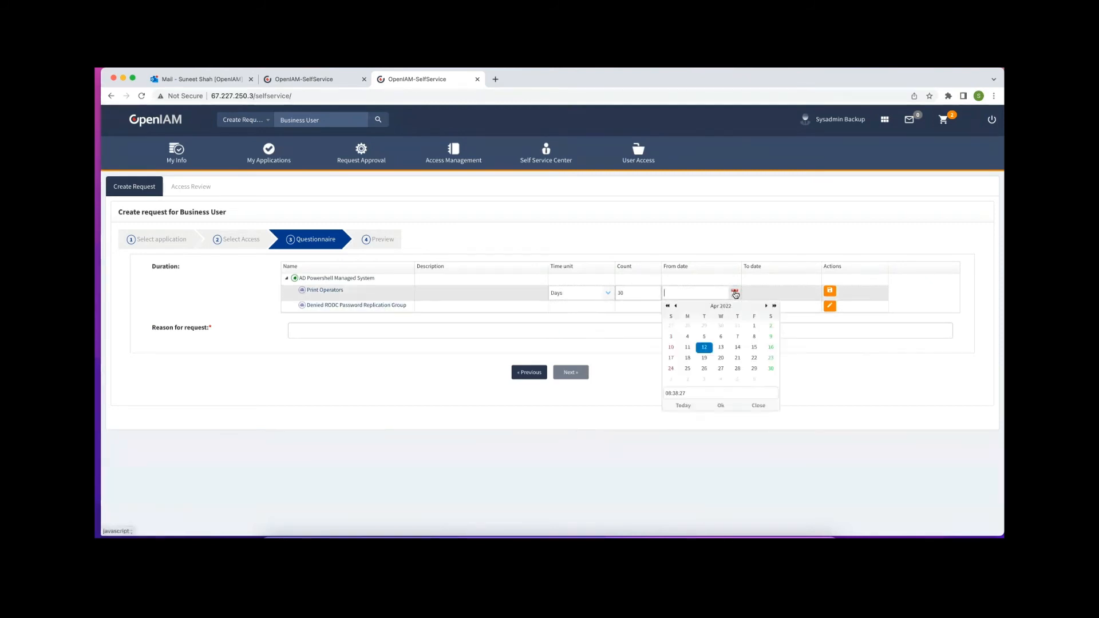
click(688, 357)
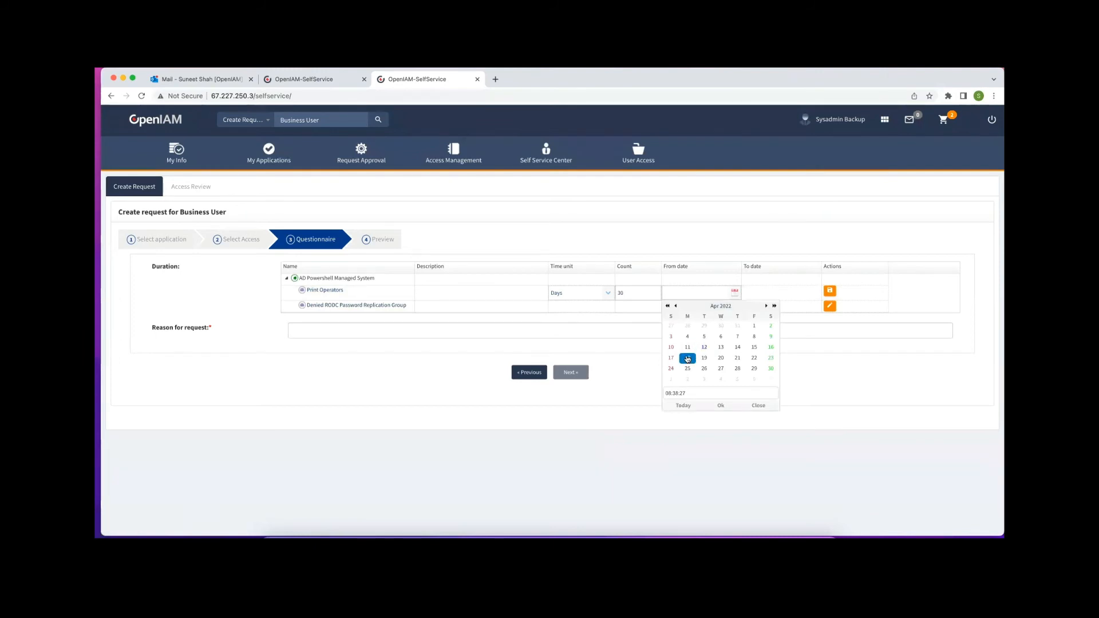
click(720, 406)
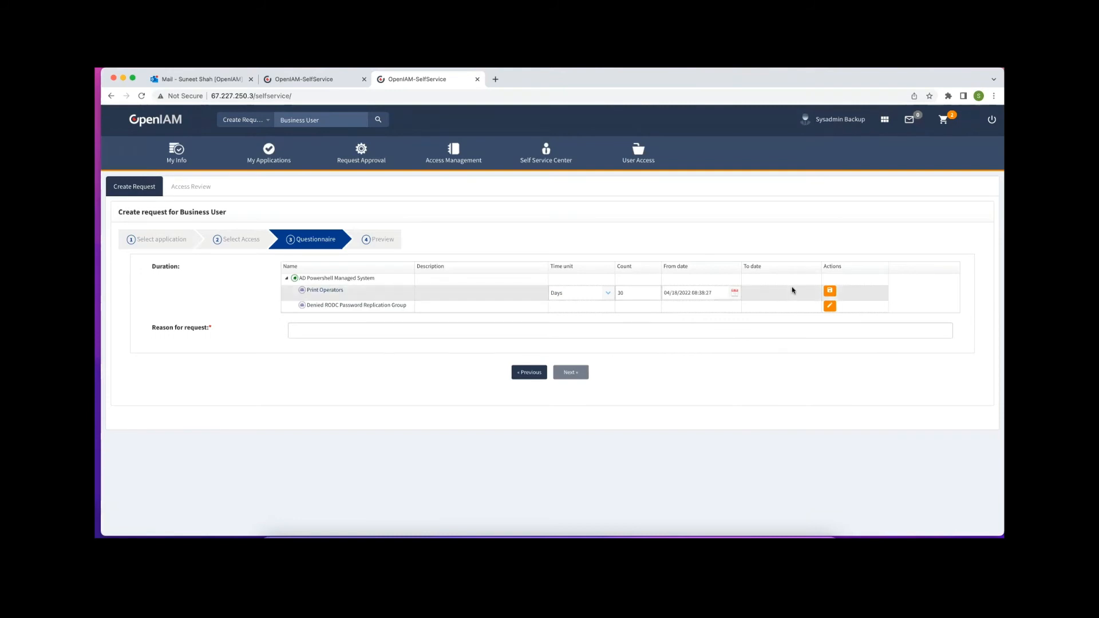
click(830, 290)
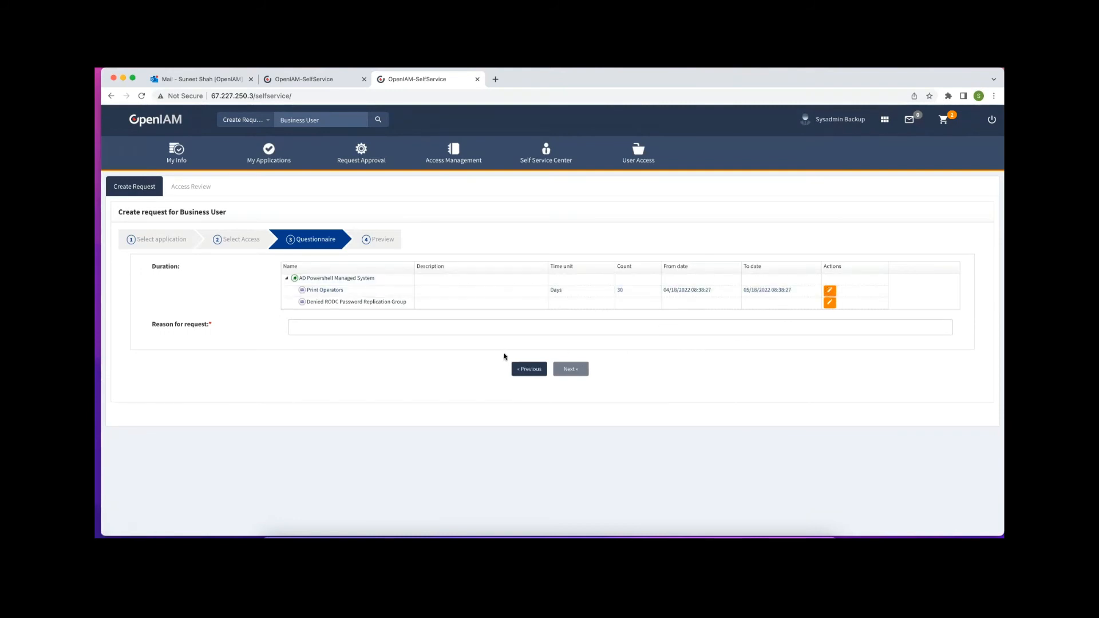
Replace the reason for request with 'Demo'
click(392, 324)
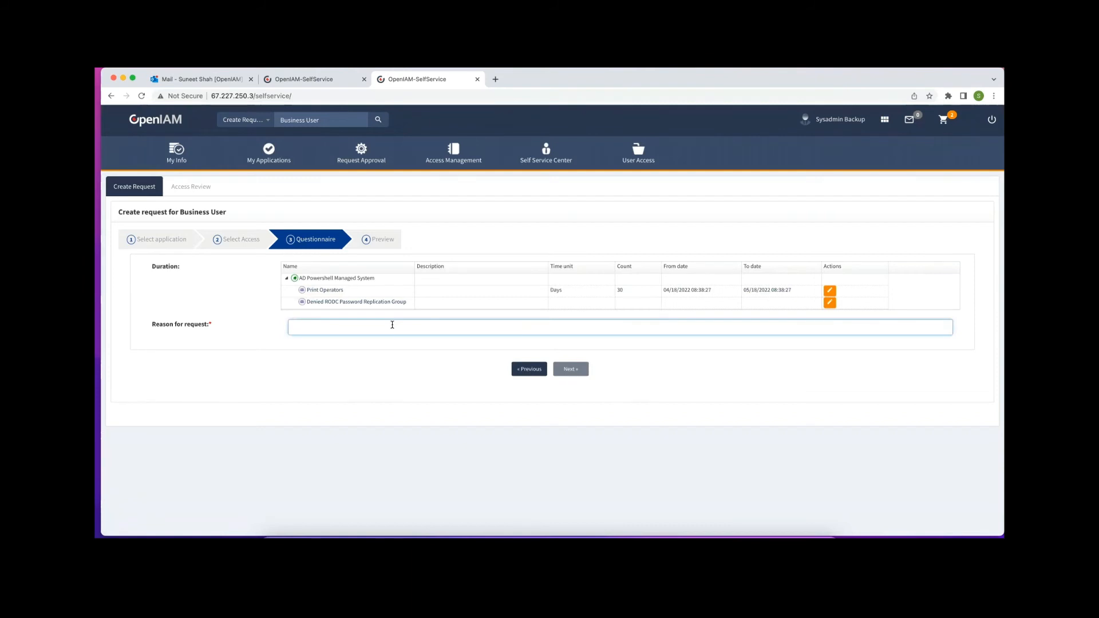
key(BackSpace)
key(BackSpace)
key(BackSpace)
text(Demo)
key(Tab)
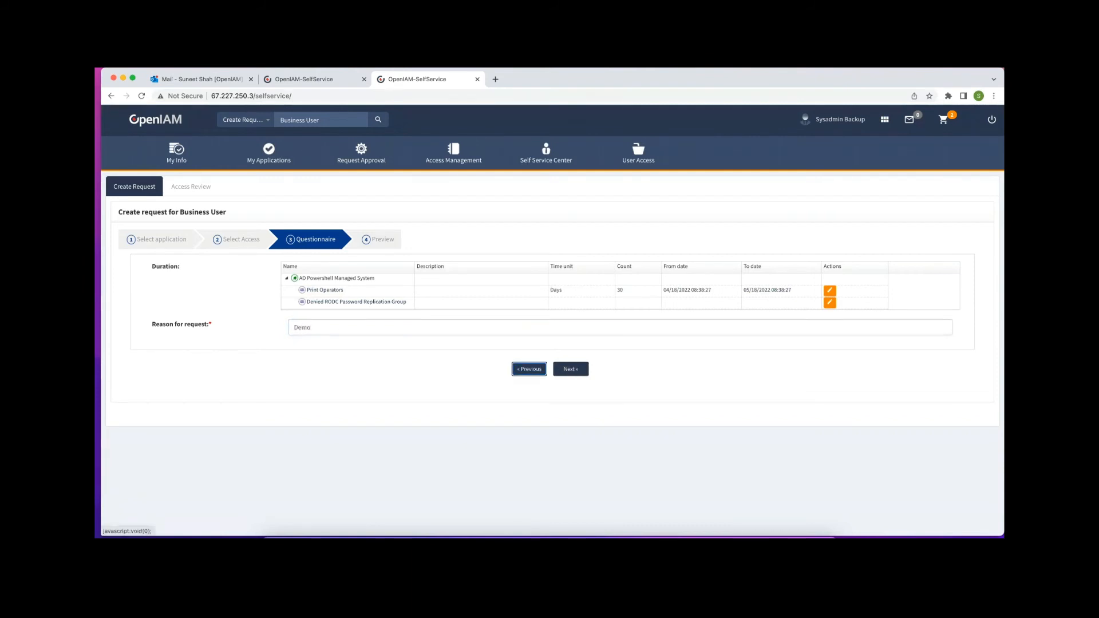
Advance to the request preview, then bring up the Outlook Mail inbox
click(567, 370)
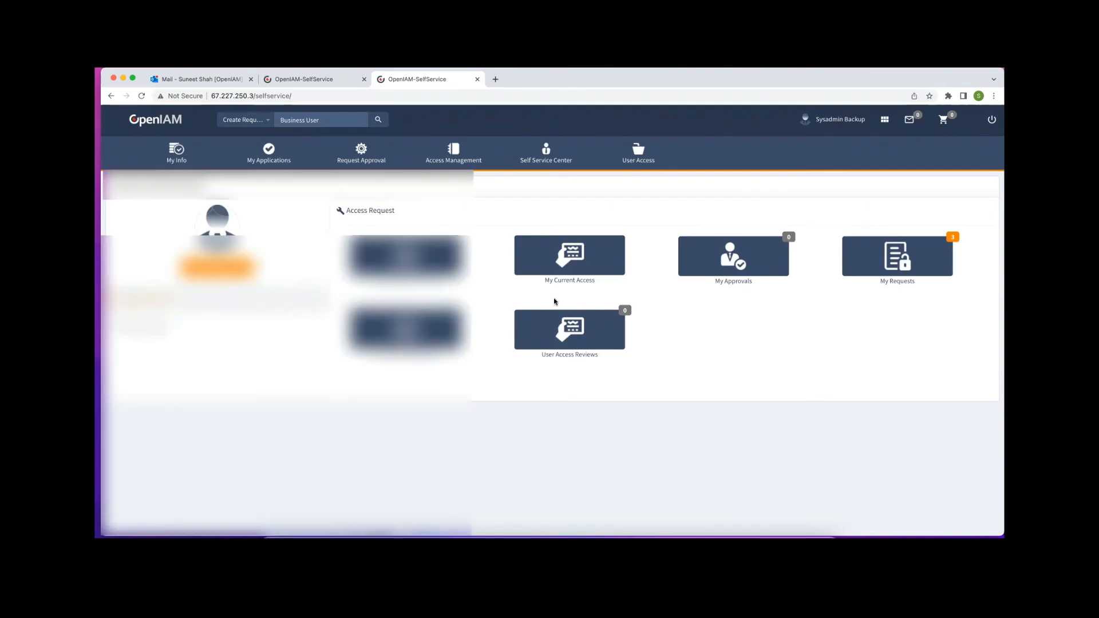
click(217, 80)
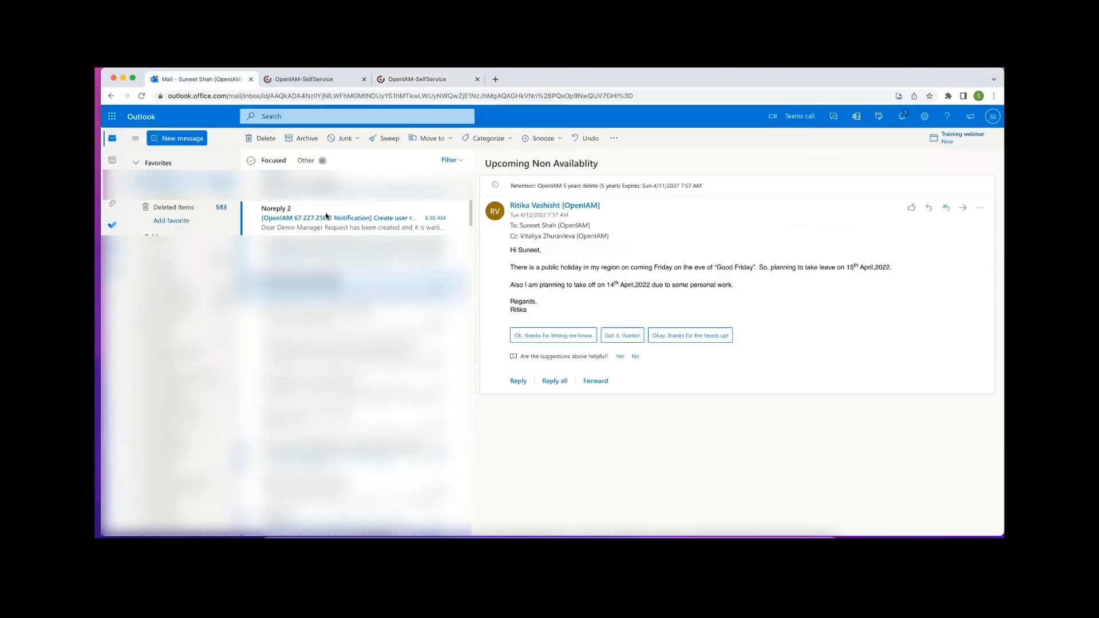
Read the Noreply OpenIAM Create user request email, then return to the OpenIAM-SelfService tab
click(326, 217)
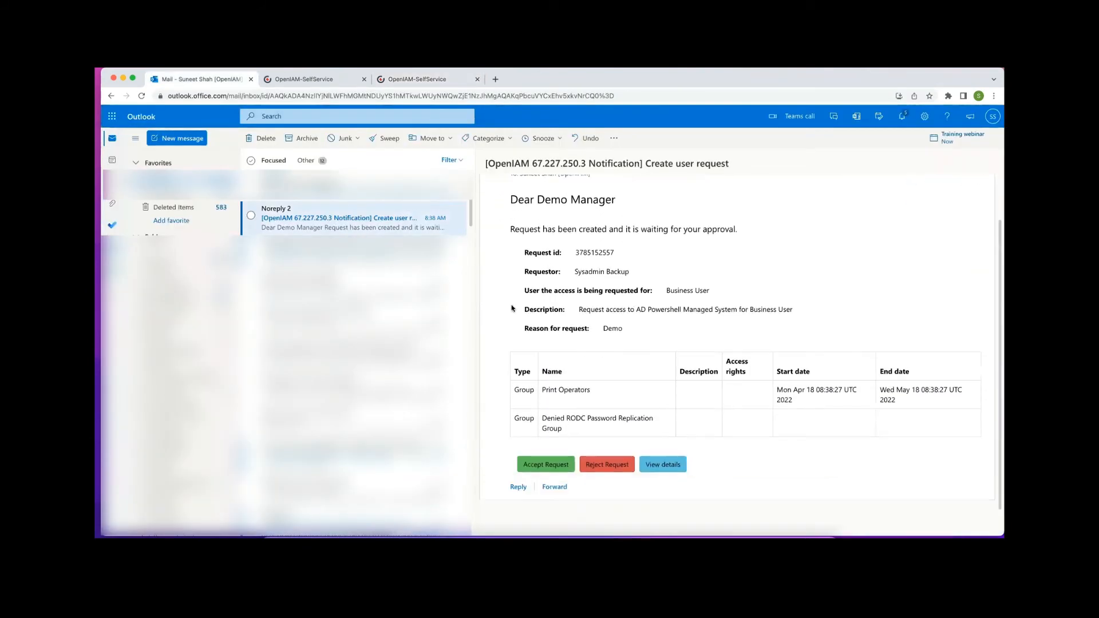
scroll(662, 269, down, 1)
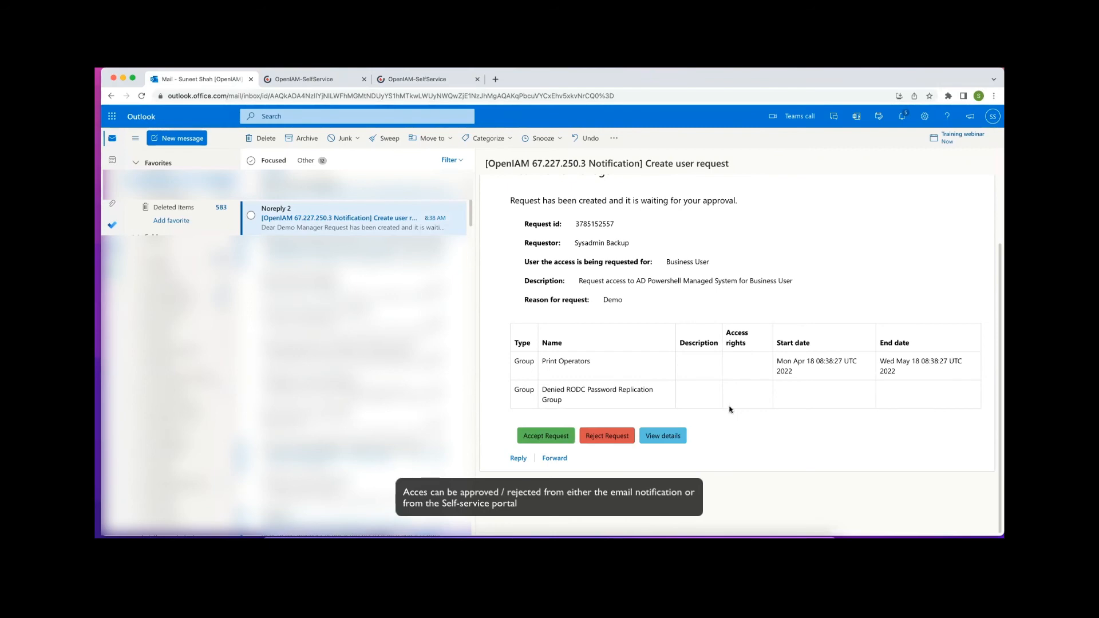
scroll(703, 298, up, 1)
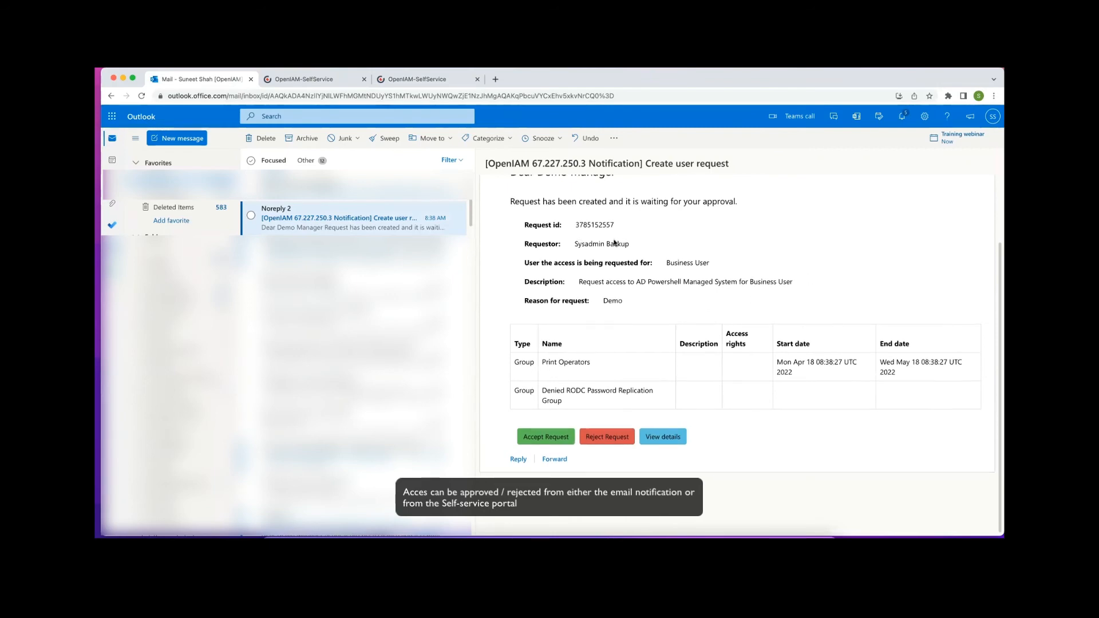
scroll(614, 243, up, 3)
drag(796, 79, 795, 108)
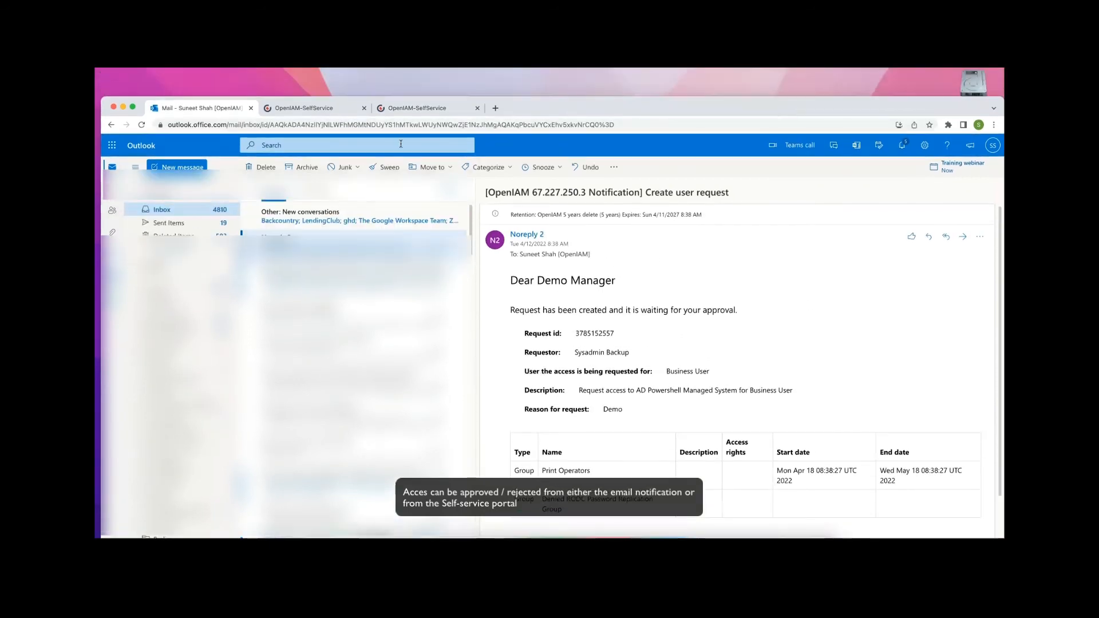
click(415, 110)
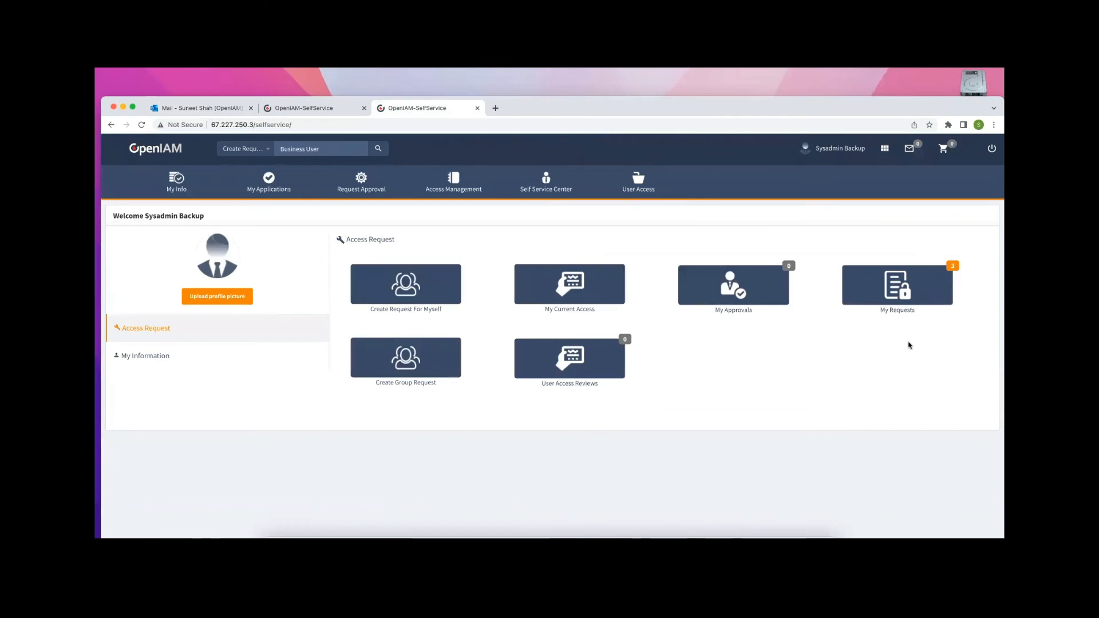
View the newest AD Powershell request in My Requests and review its approval progress
click(911, 287)
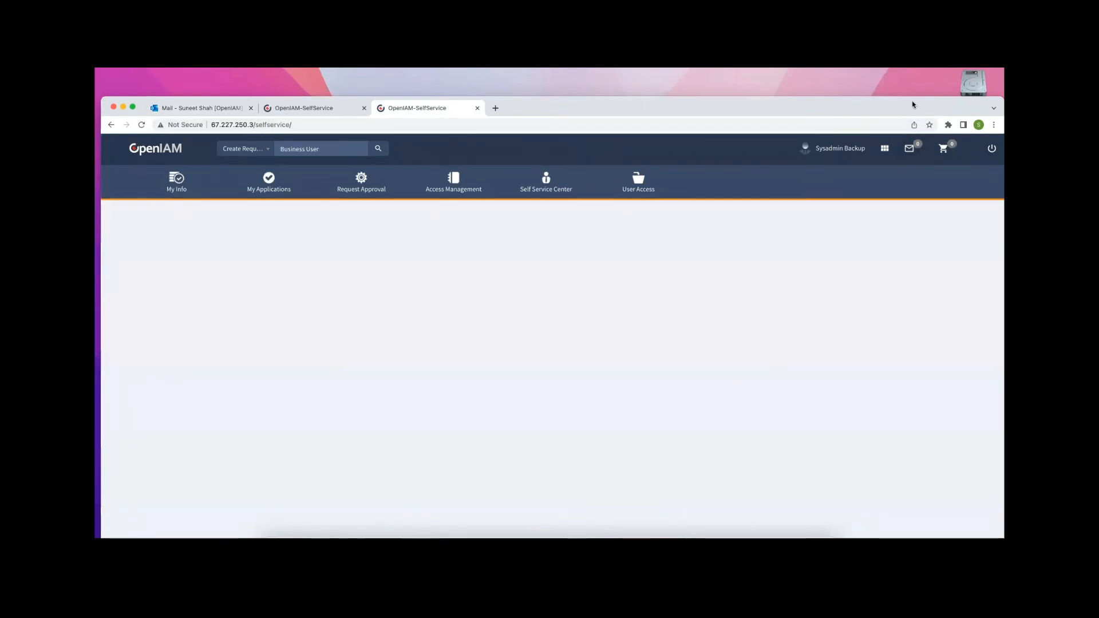
drag(912, 105, 913, 73)
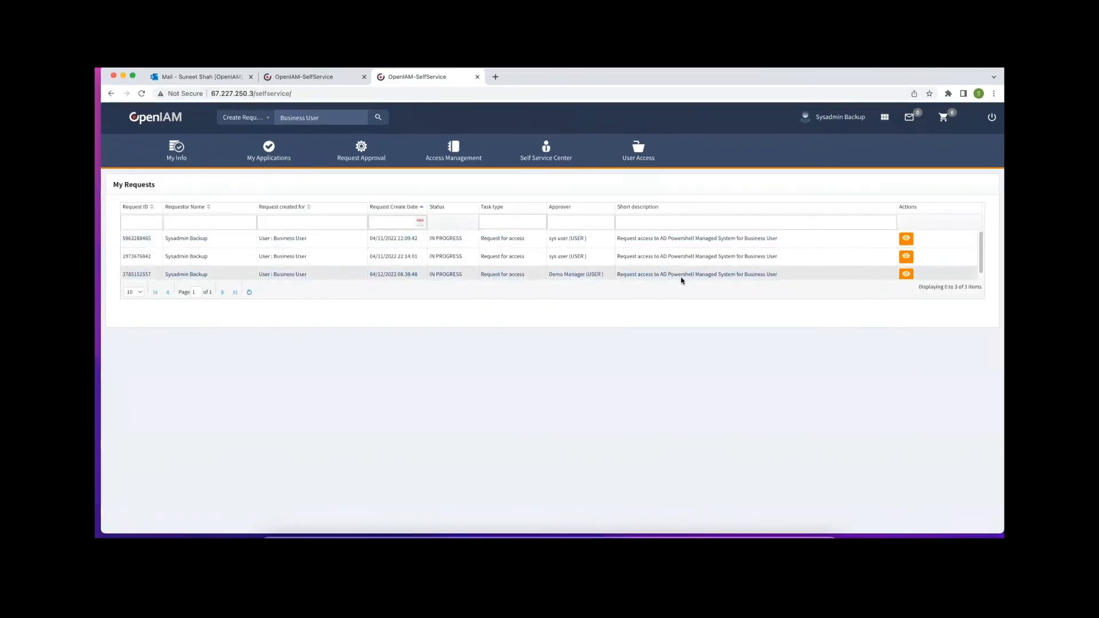
click(355, 273)
click(906, 274)
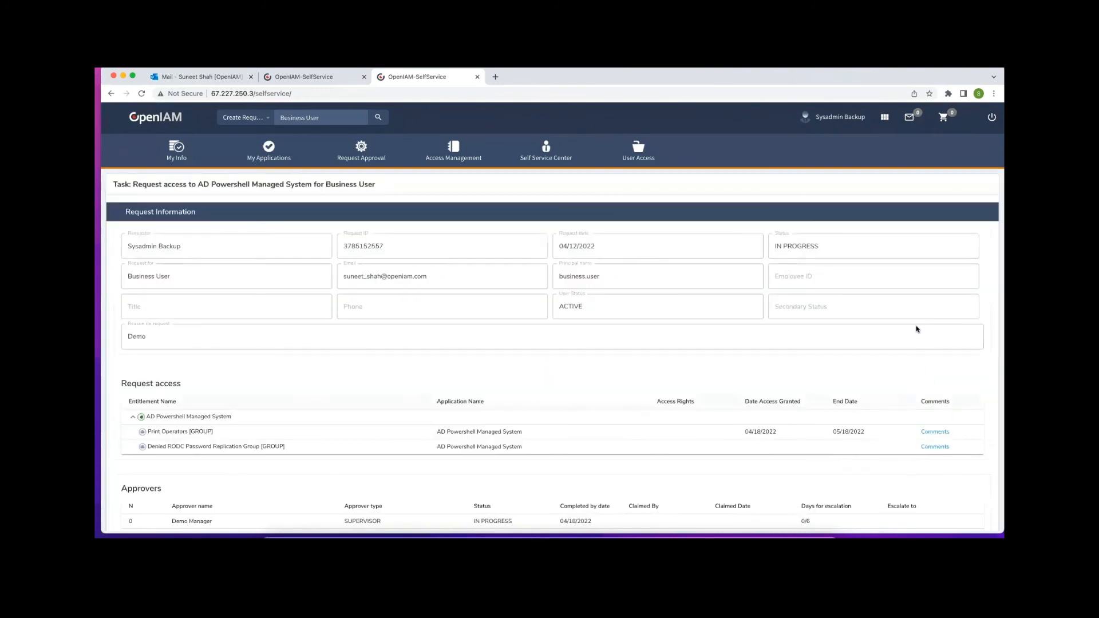
scroll(265, 409, down, 3)
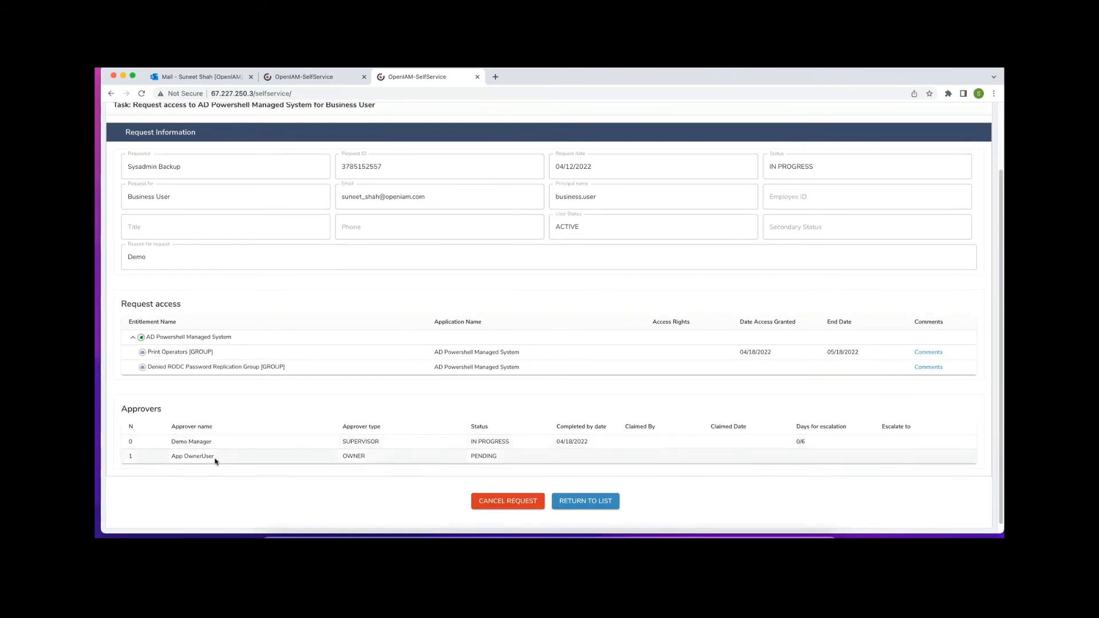
scroll(478, 435, down, 1)
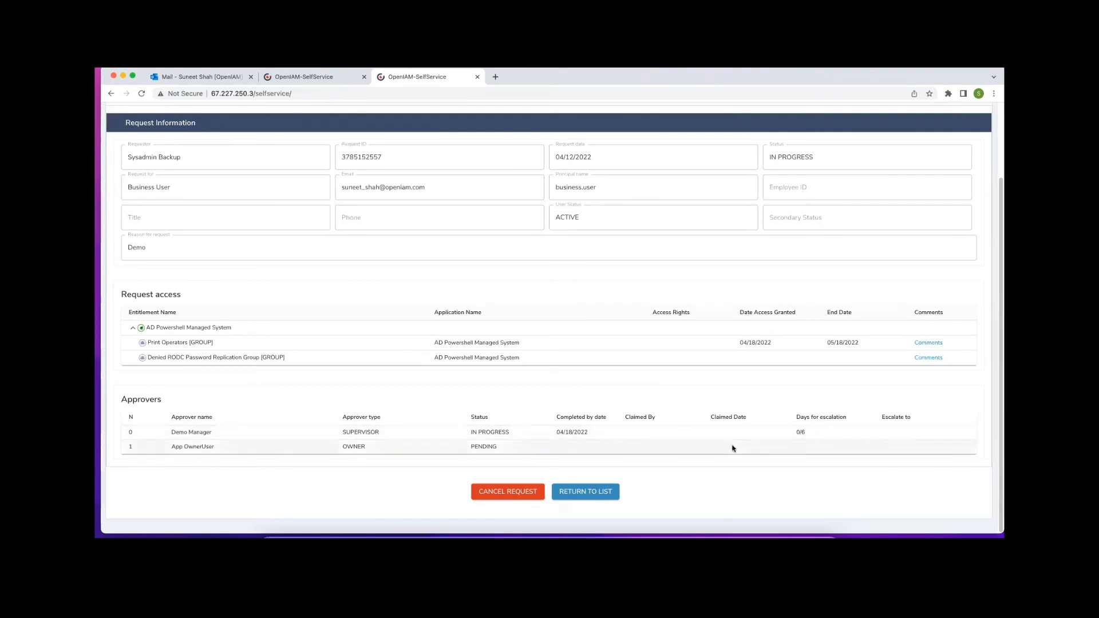
scroll(897, 199, up, 3)
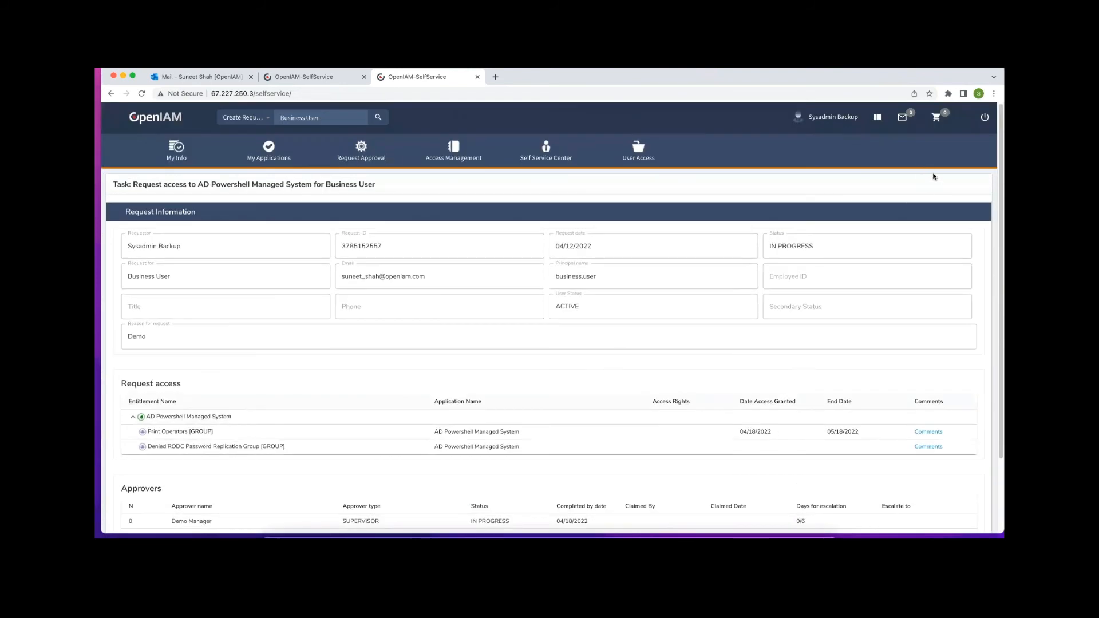
Sign out of the self-service portal and return to the login page
click(985, 117)
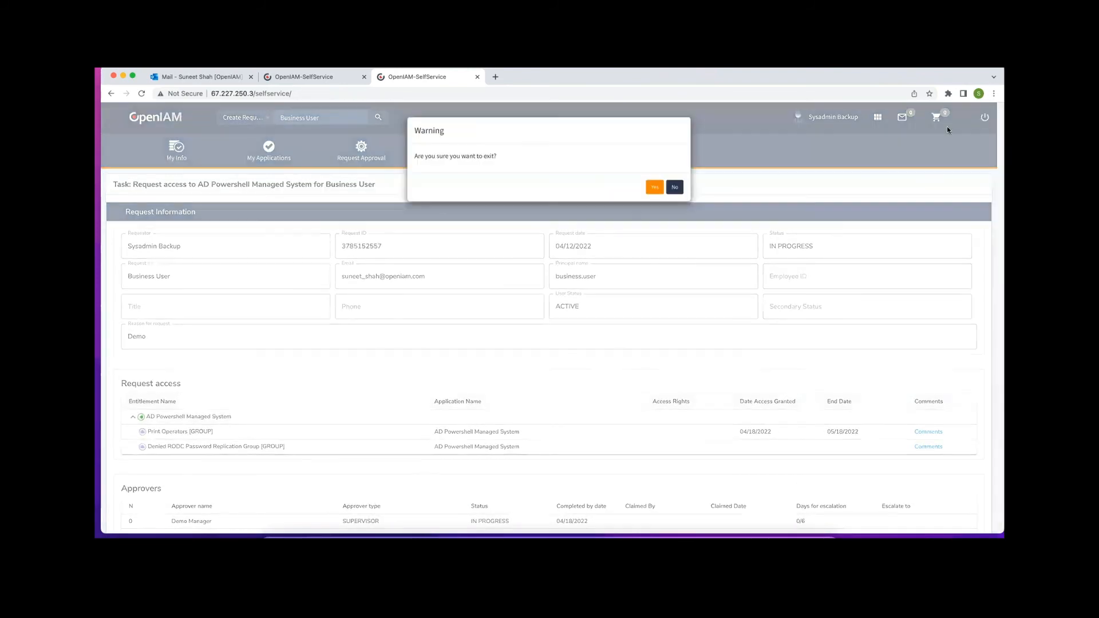
click(653, 186)
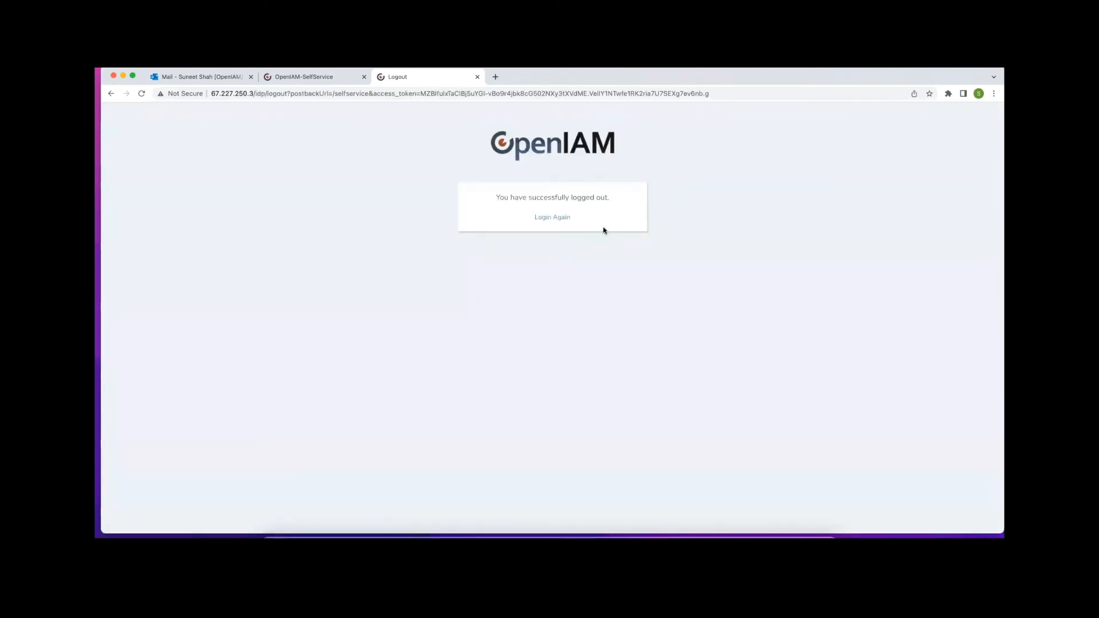
click(559, 219)
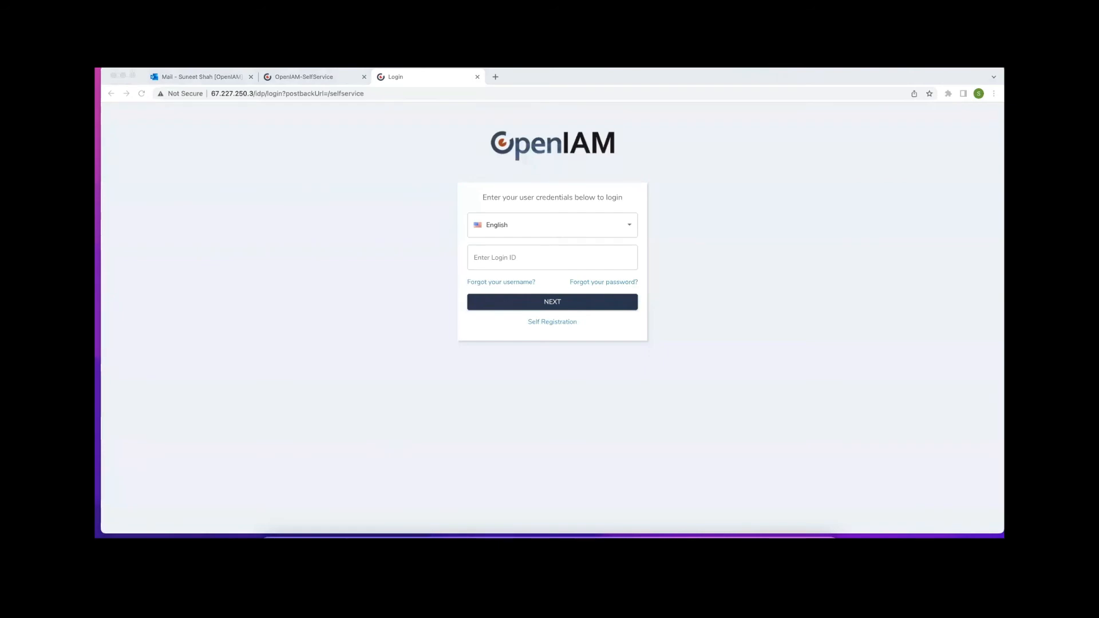
Sign in with the Demo Manager's login ID and password, declining the password-save prompt
click(577, 258)
text(demo.manager)
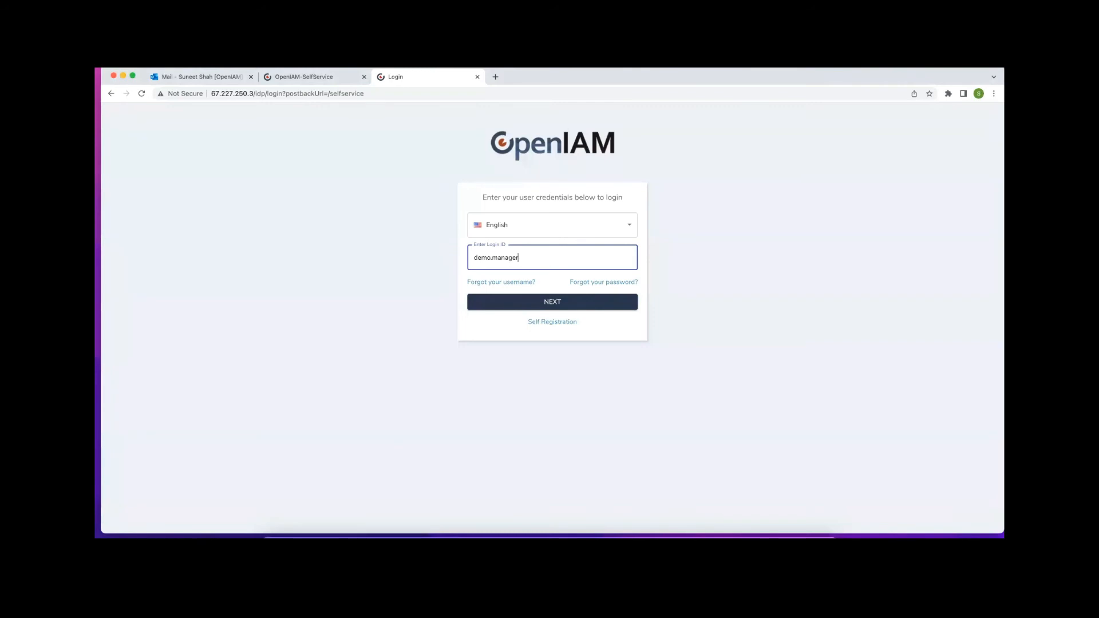
key(Return)
text(Passwd00)
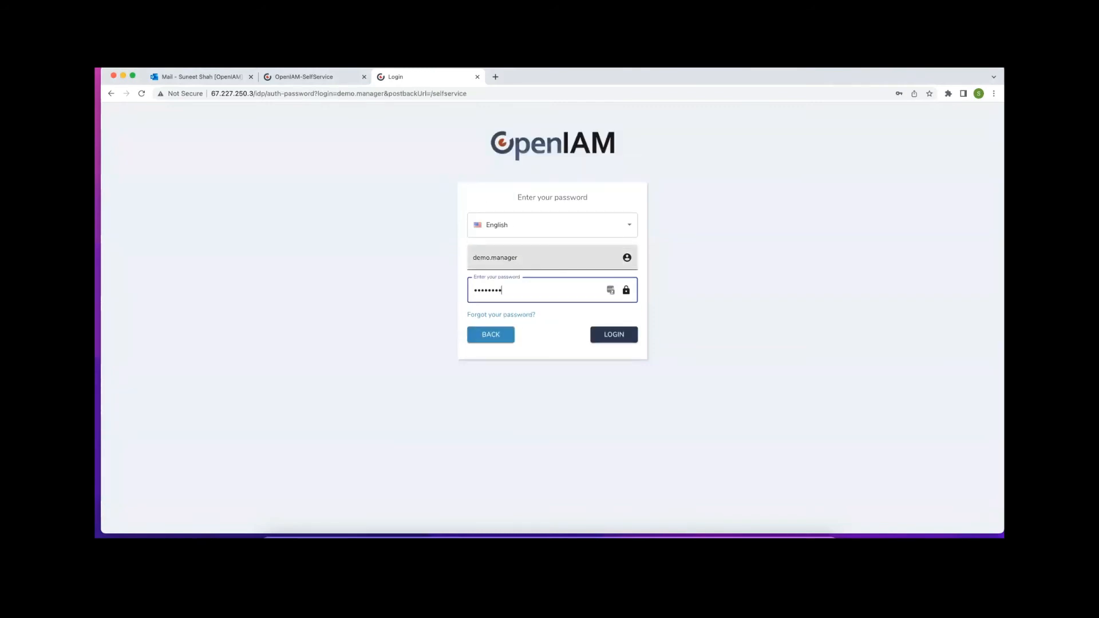
key(Return)
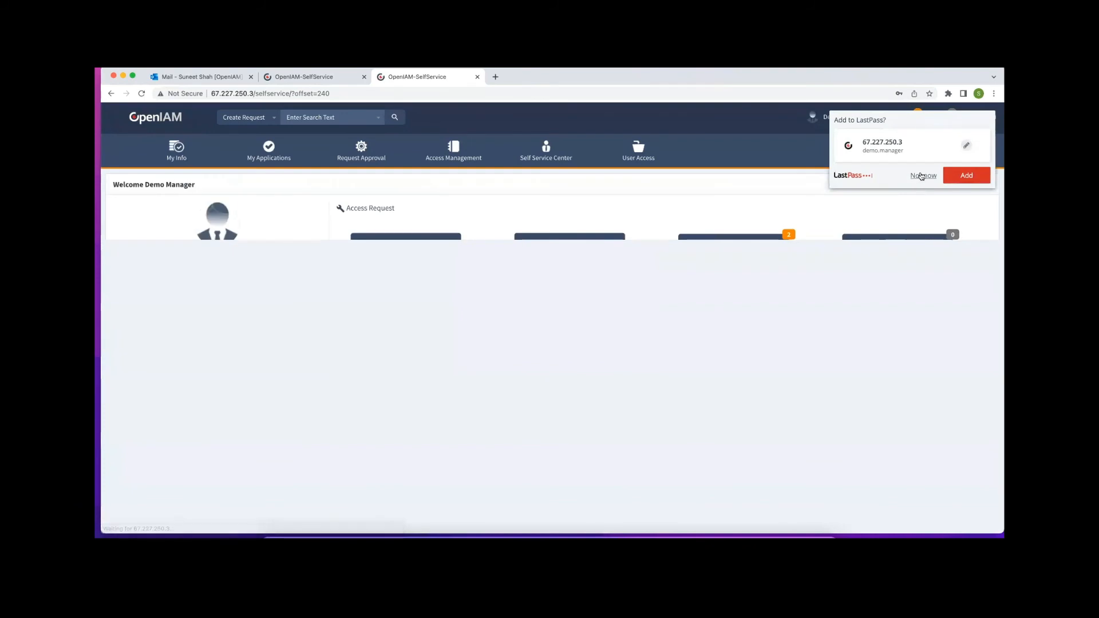
click(917, 176)
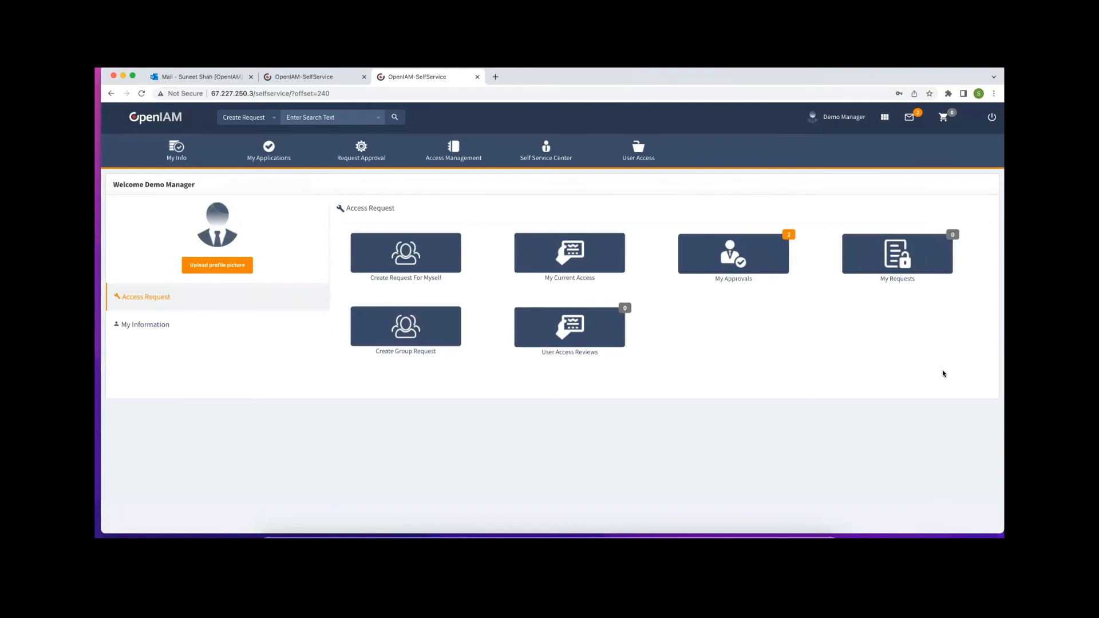
From My Approvals, open the second pending AD Powershell request for review
click(910, 119)
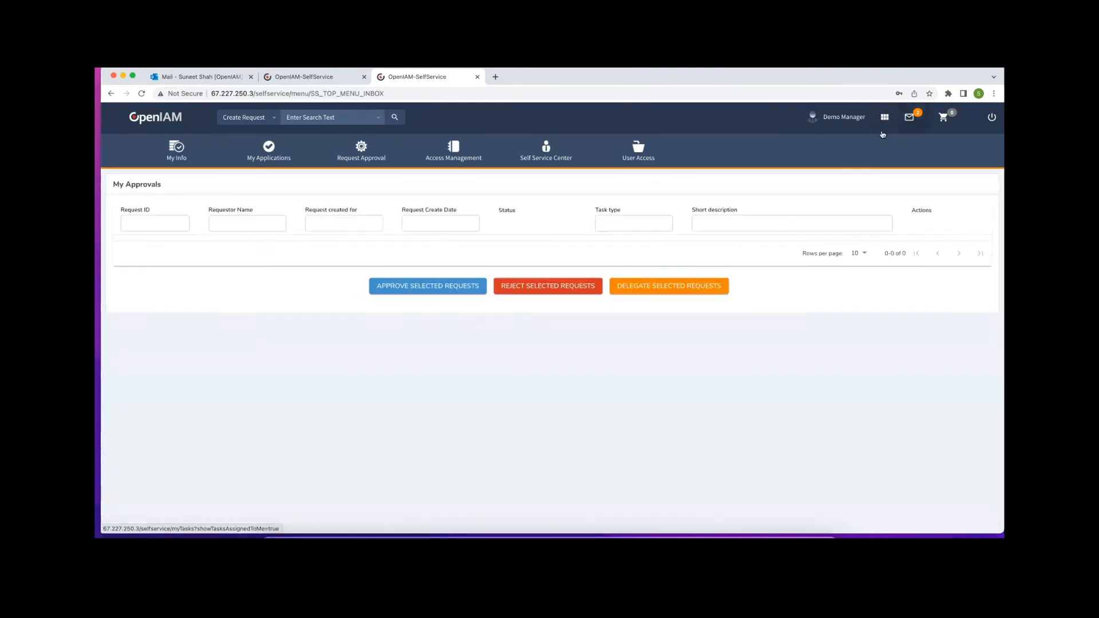
click(195, 163)
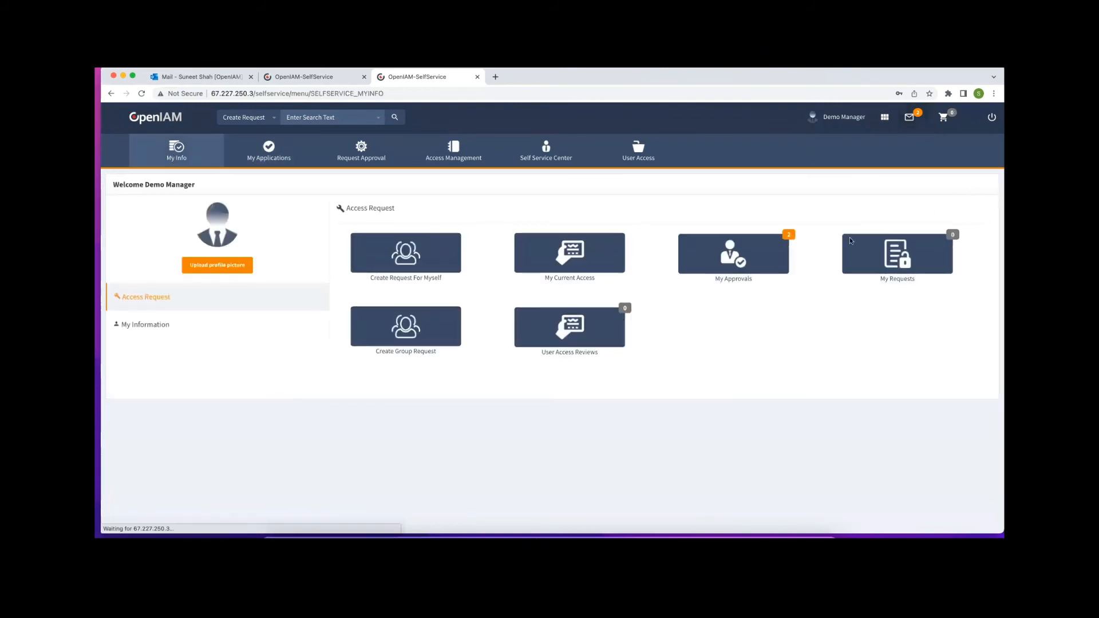
click(738, 247)
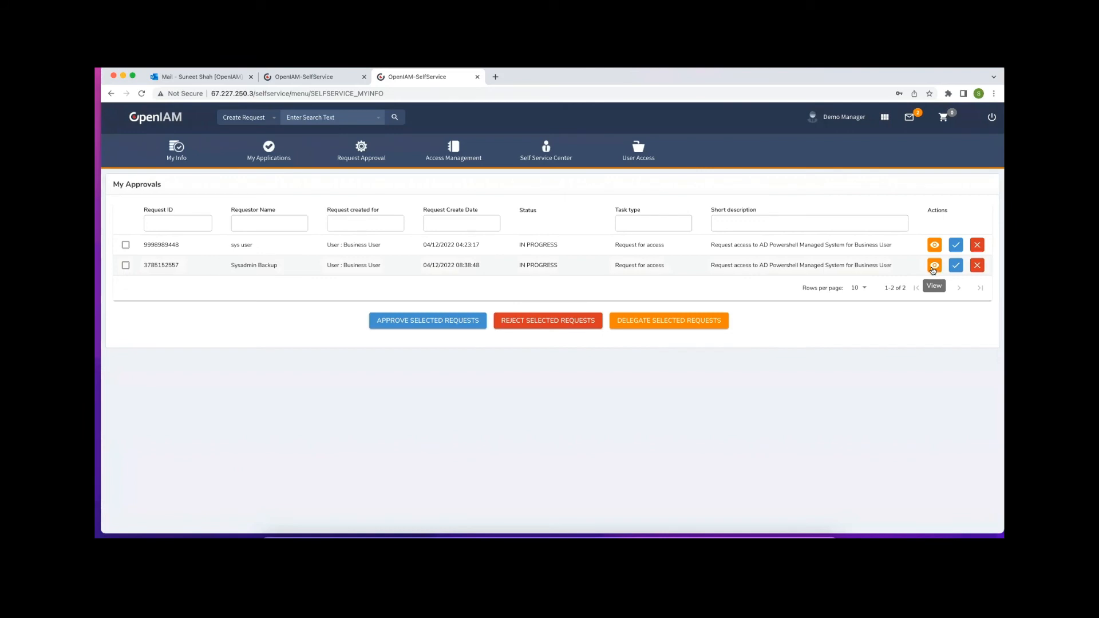
click(934, 265)
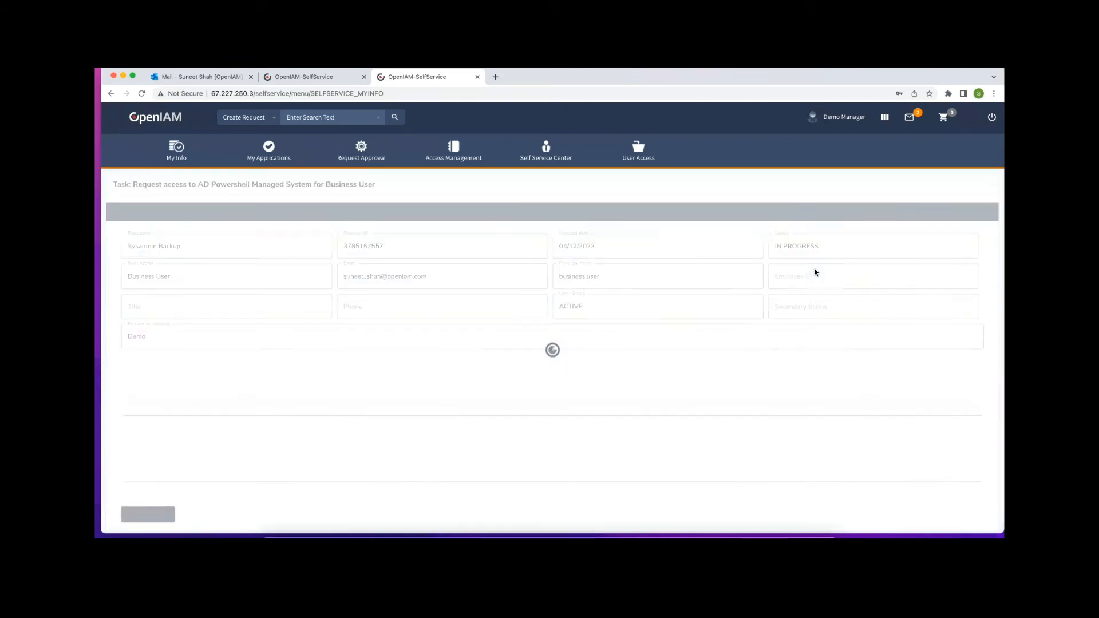
Toggle Print Operators' Do not approve mark off again, then cancel delegation, leaving the request undecided
scroll(602, 319, down, 5)
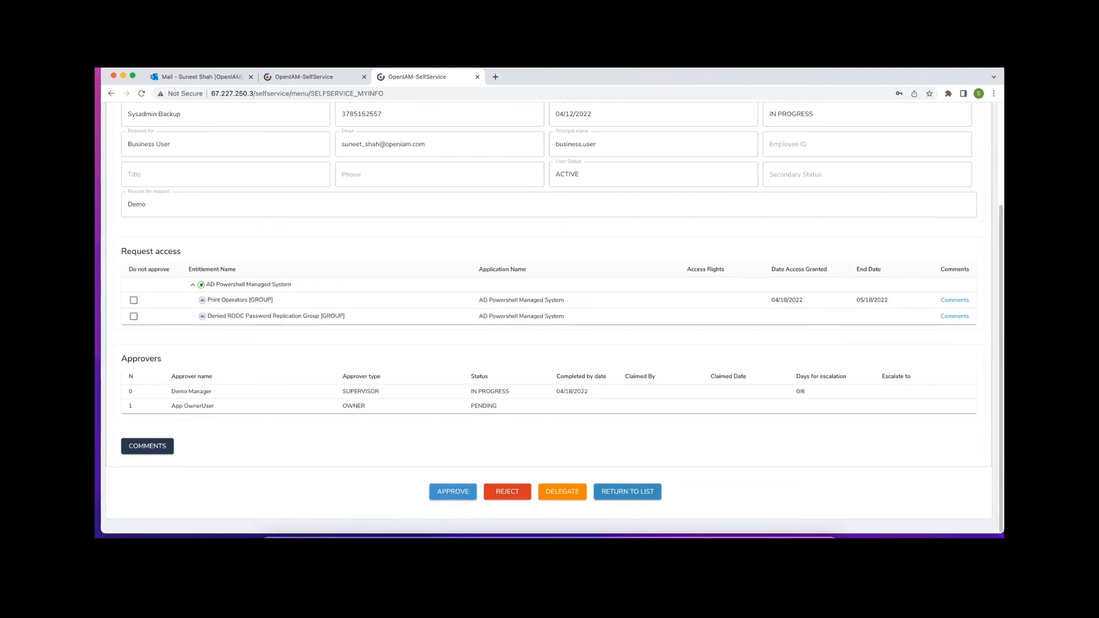
click(133, 301)
click(135, 300)
click(566, 493)
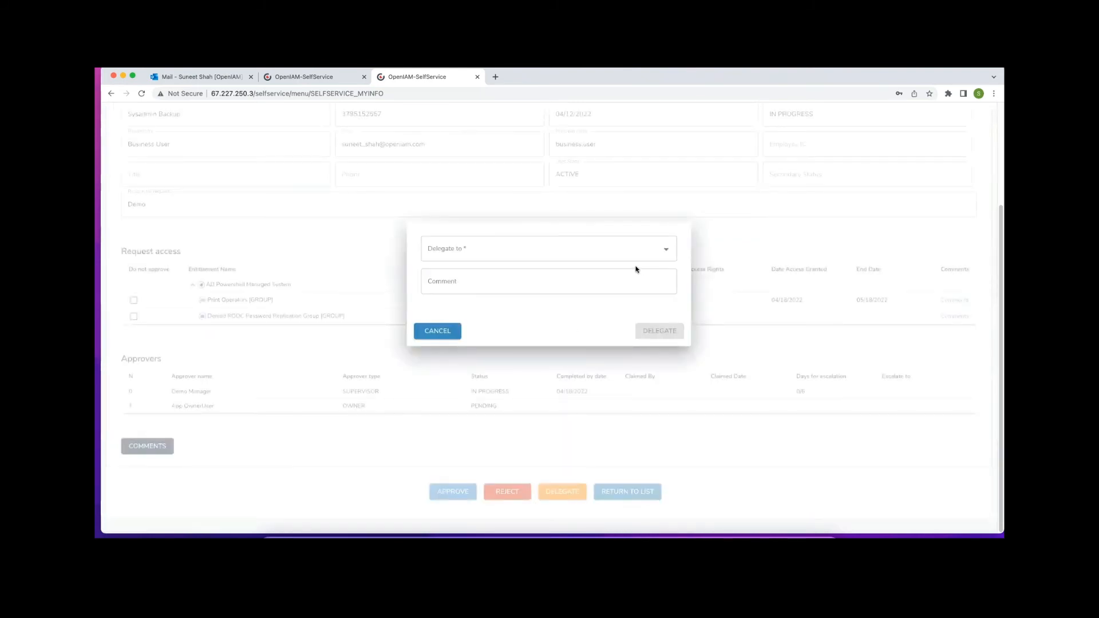
click(443, 333)
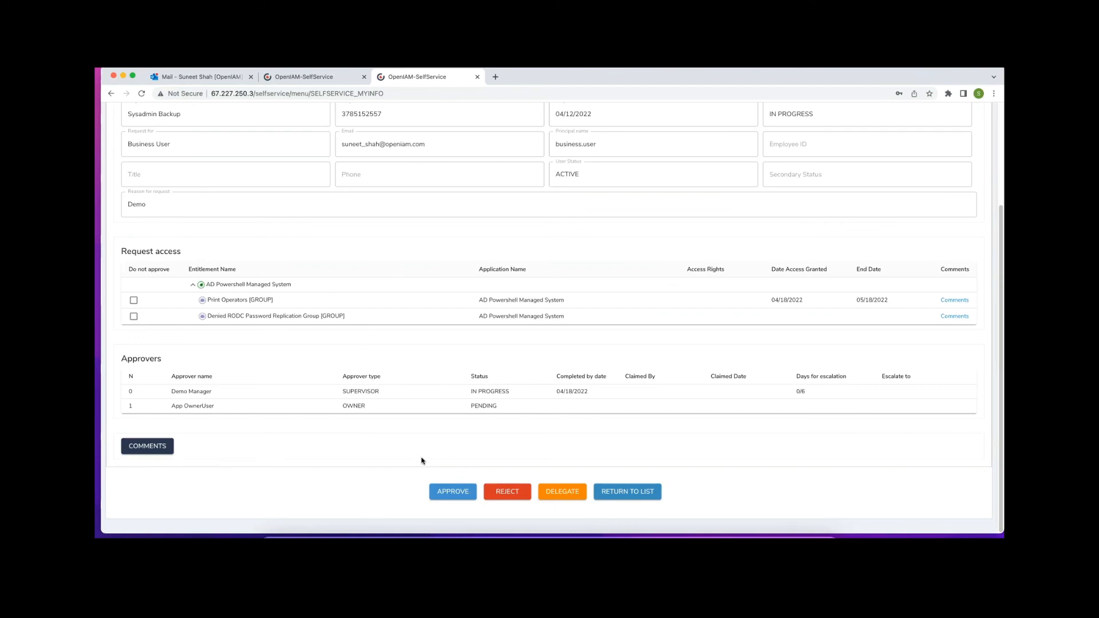
Approve the AD Powershell access request as manager, then start signing out
click(440, 495)
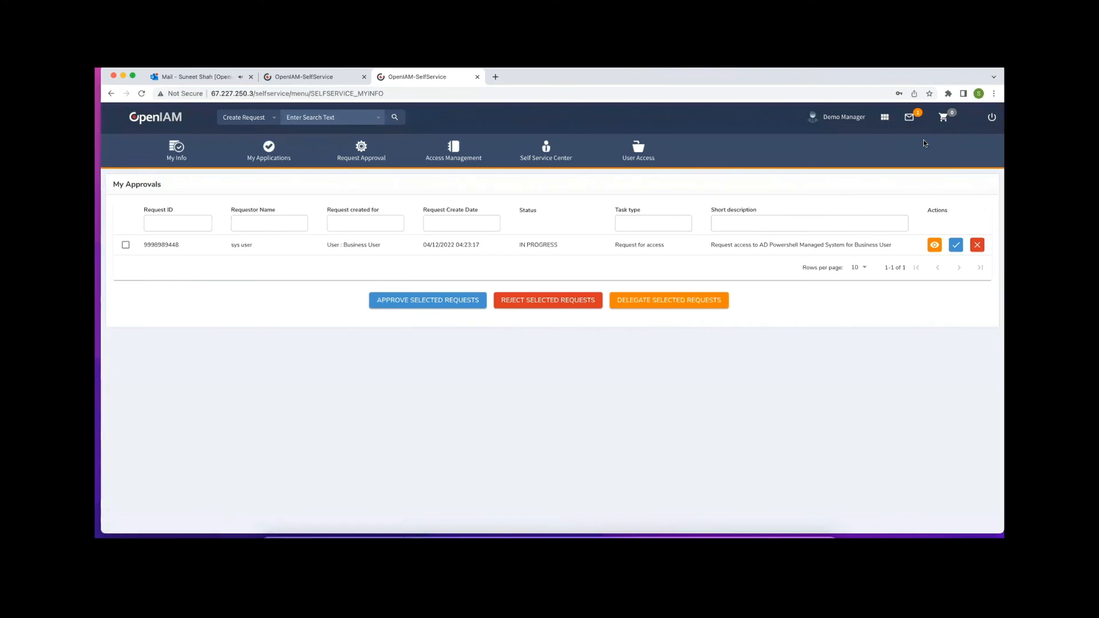
click(991, 116)
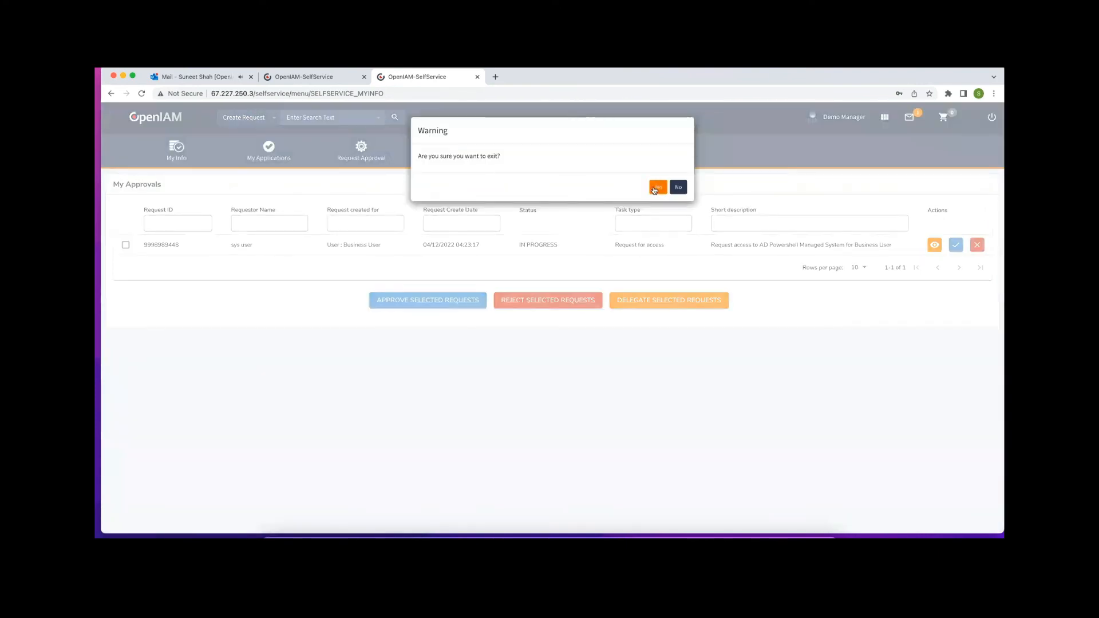
Confirm the exit and log back in with the application owner's login ID and password
click(655, 188)
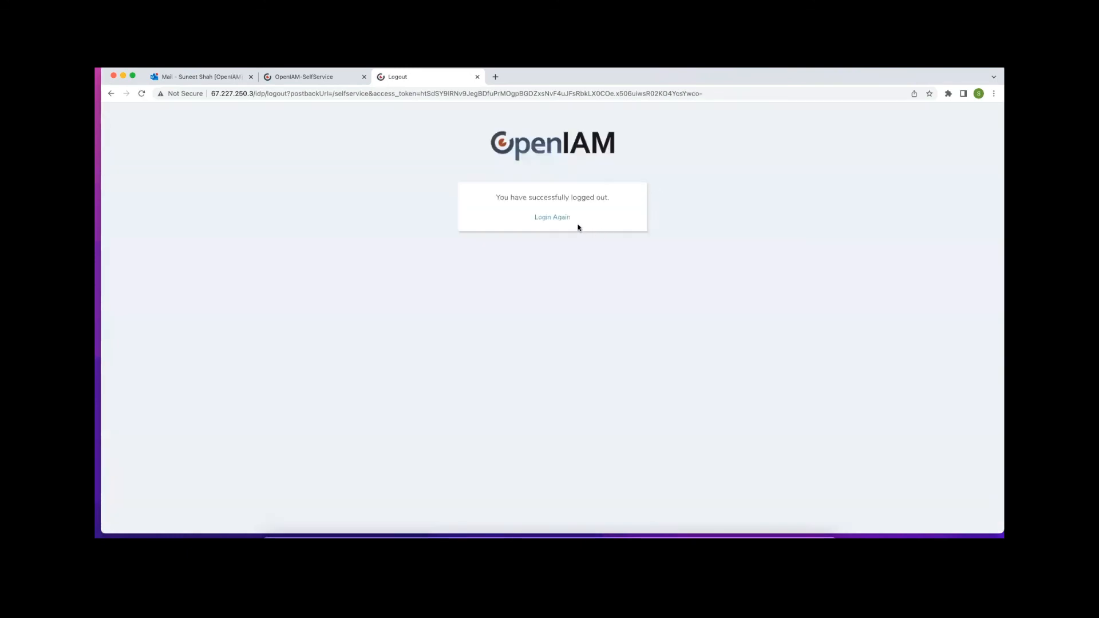
click(562, 218)
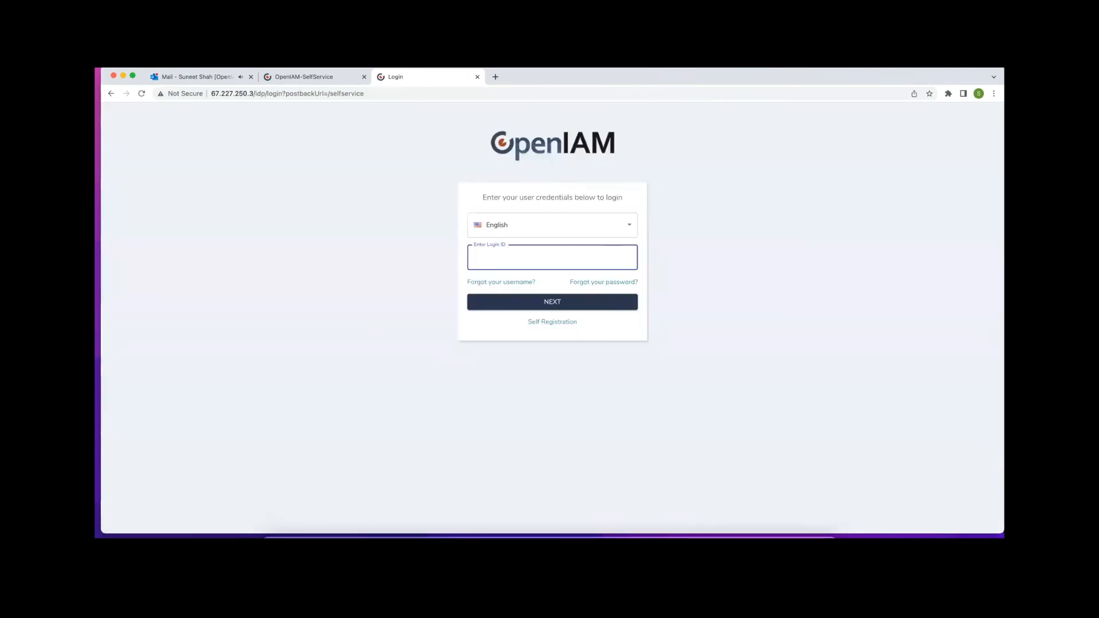
key(super+Tab)
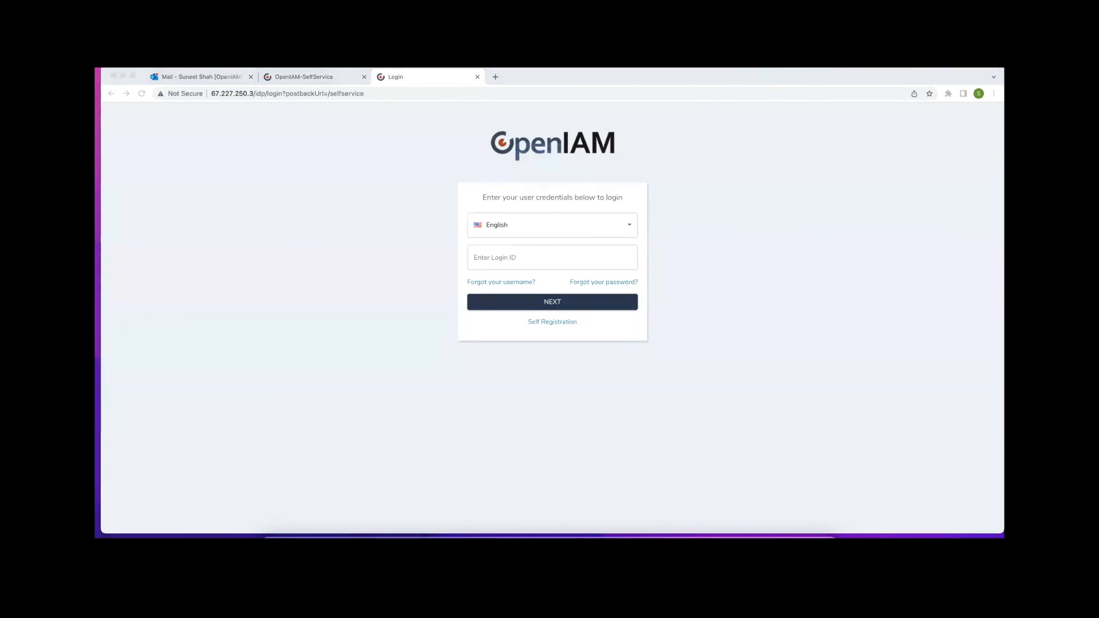
click(530, 262)
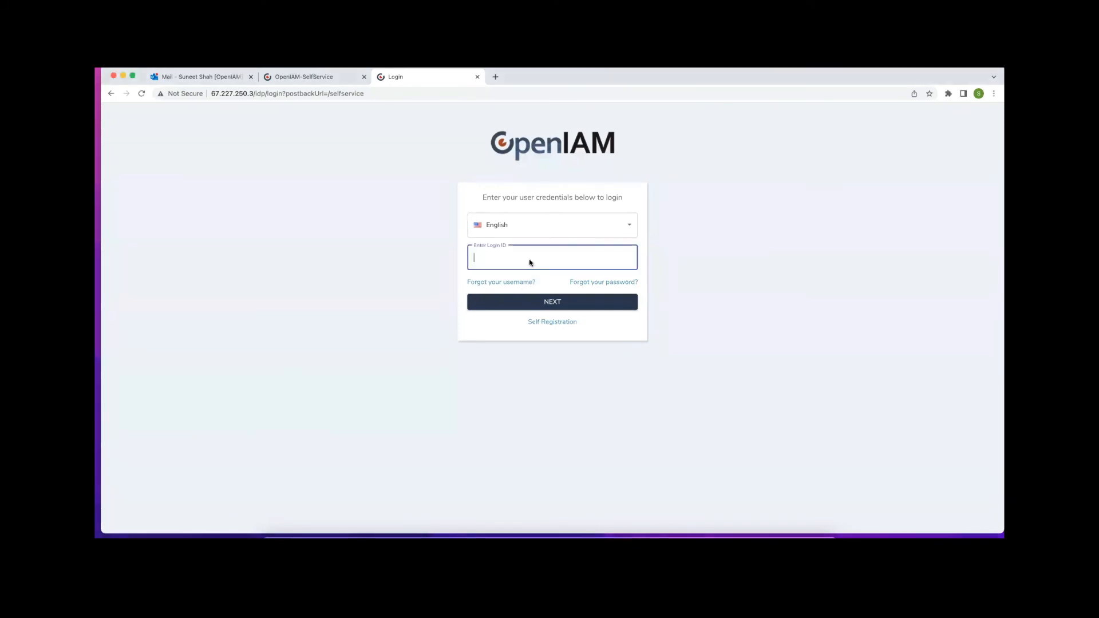
text(app.owner)
key(Return)
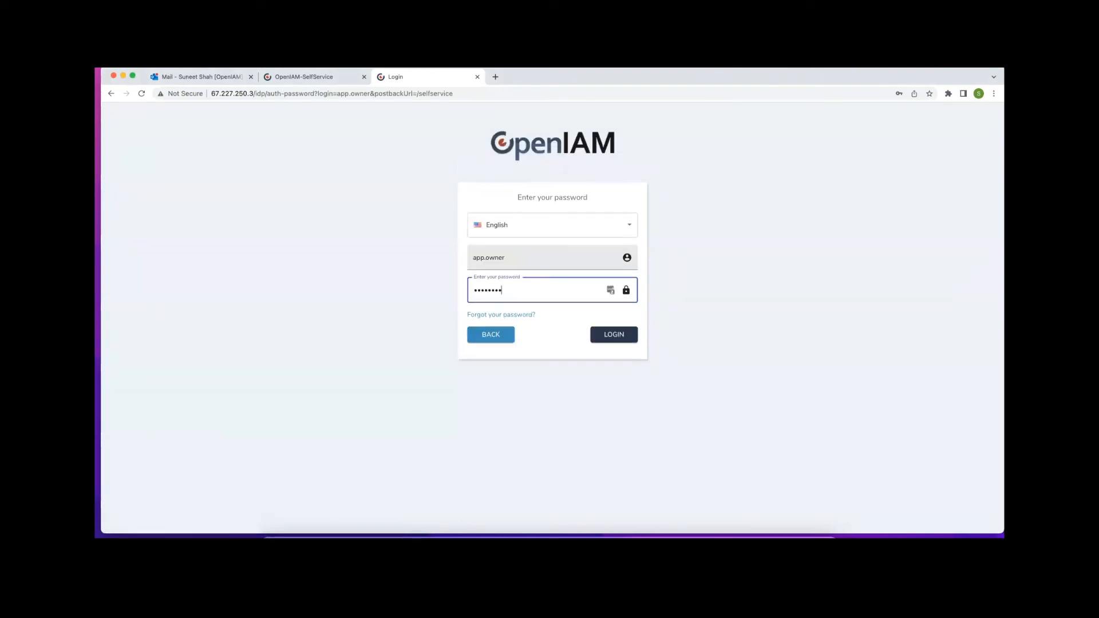
key(Return)
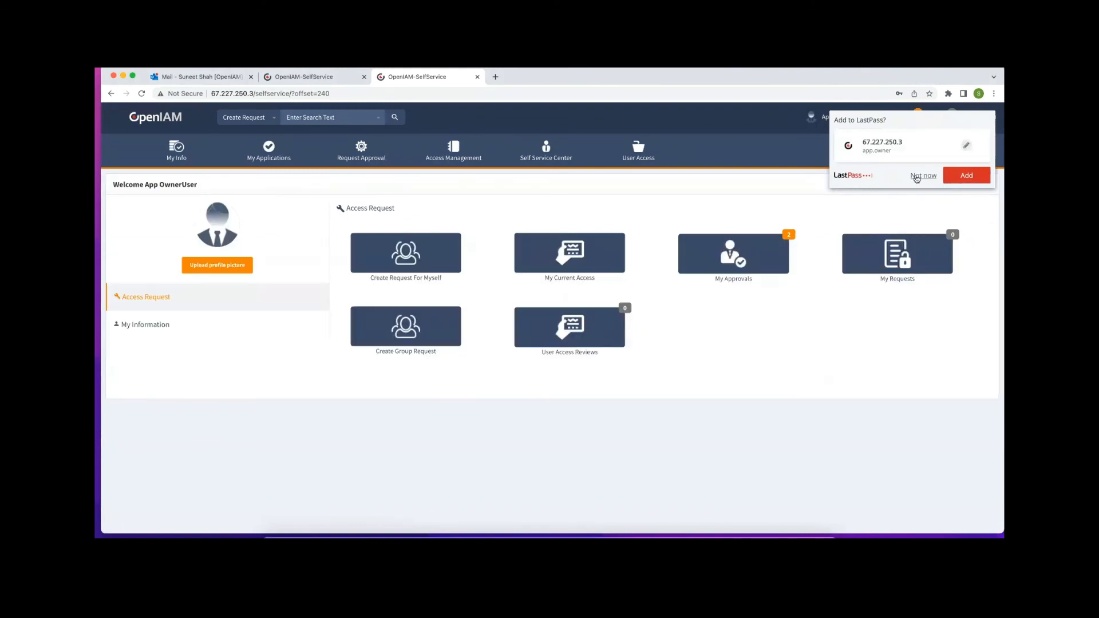
Decline the password-save prompt and approve the second request listed in My Approvals
click(915, 175)
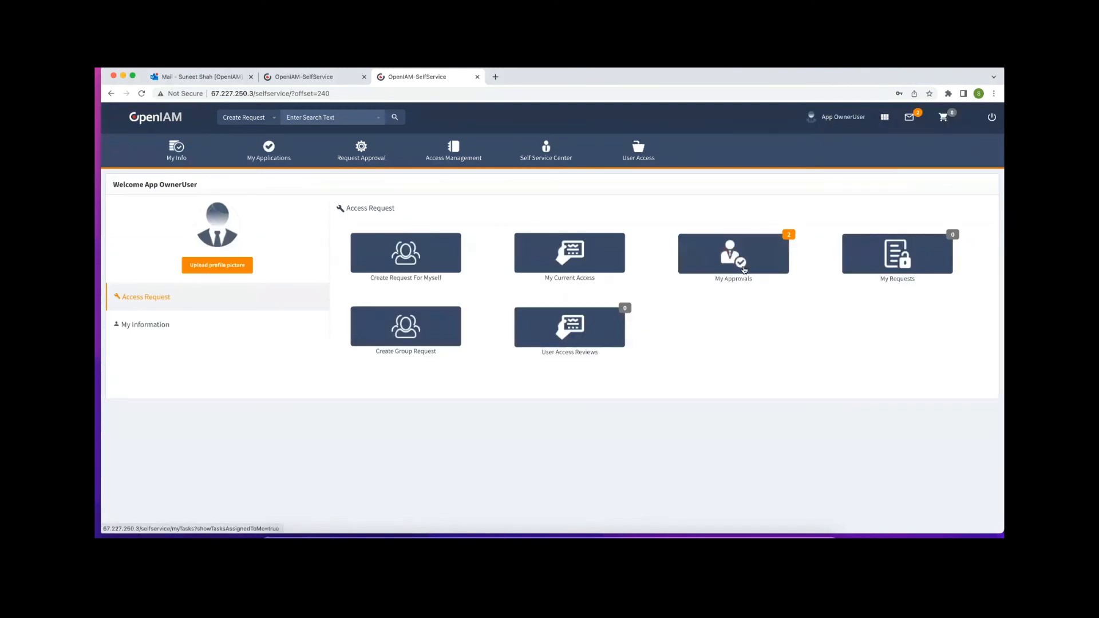
click(744, 261)
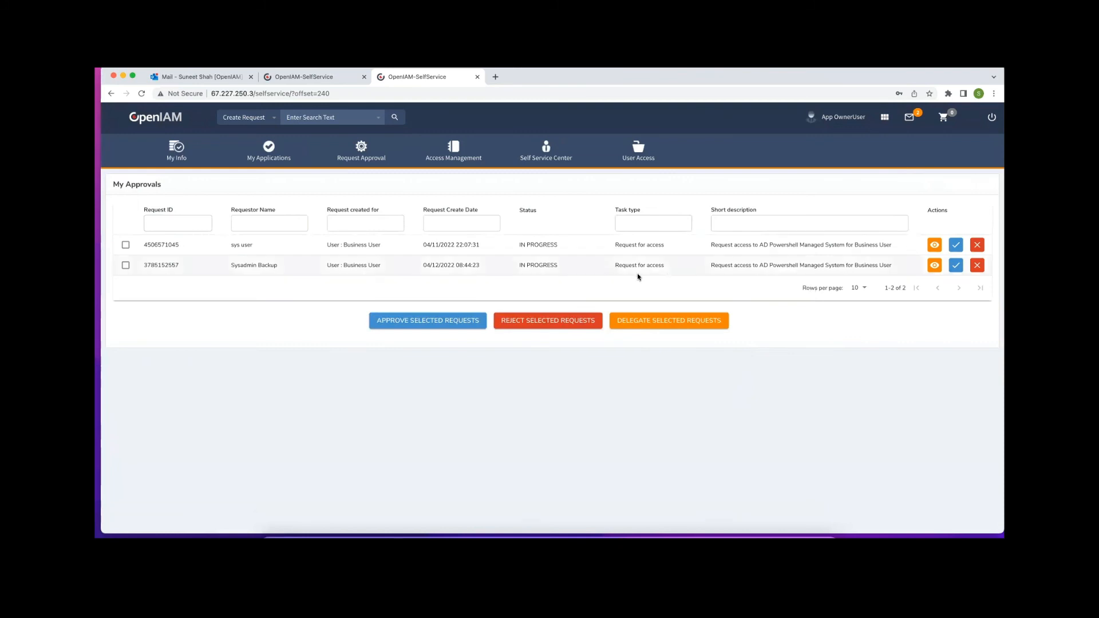
click(934, 266)
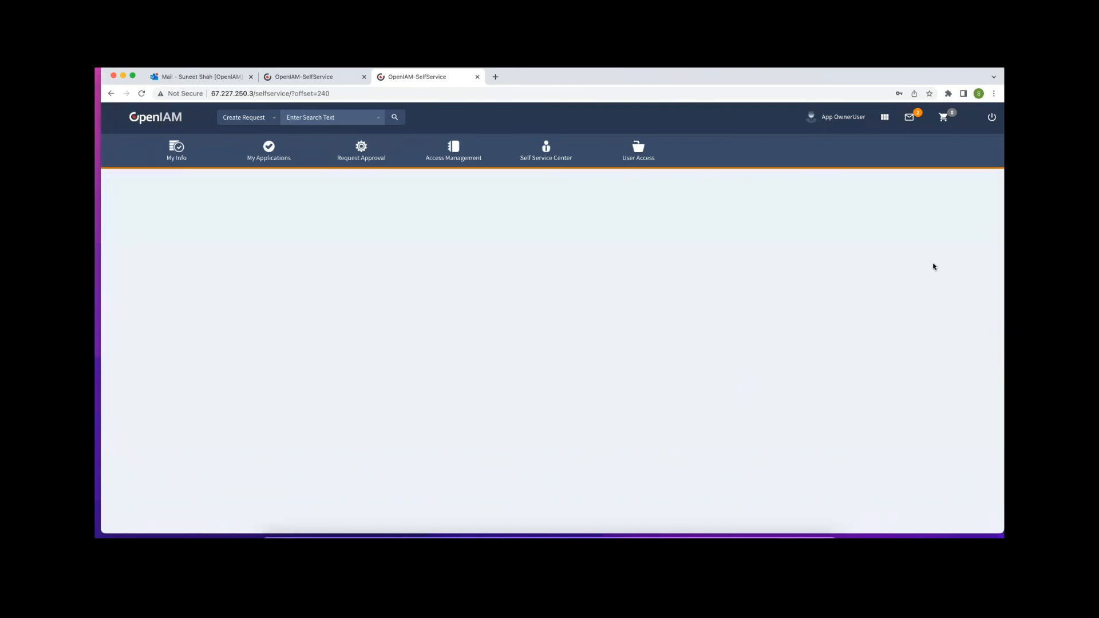
scroll(524, 347, down, 5)
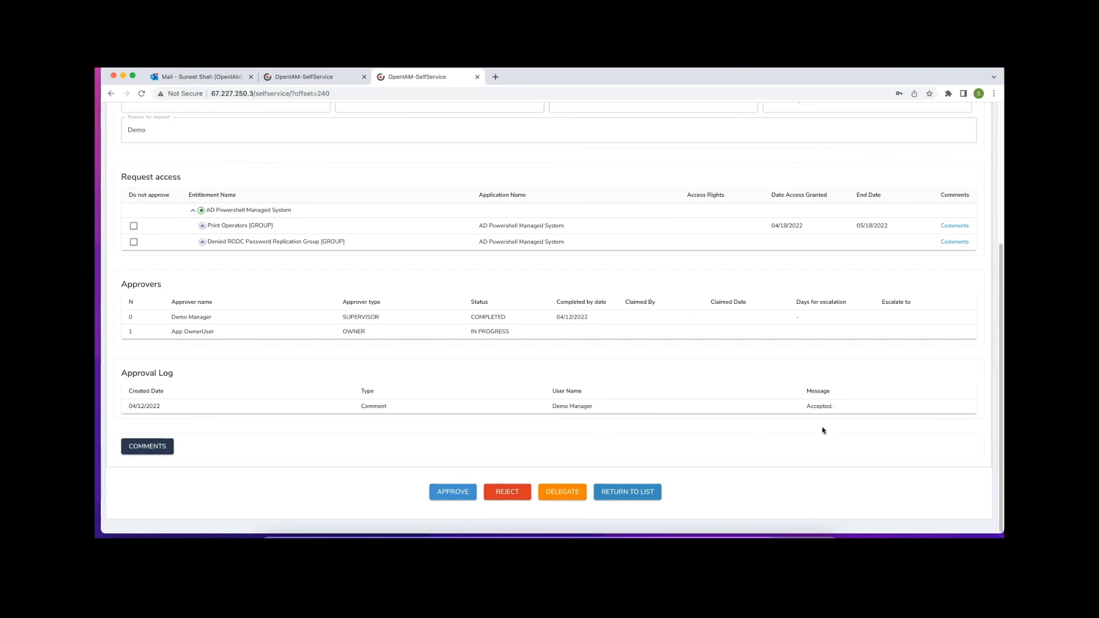
click(455, 491)
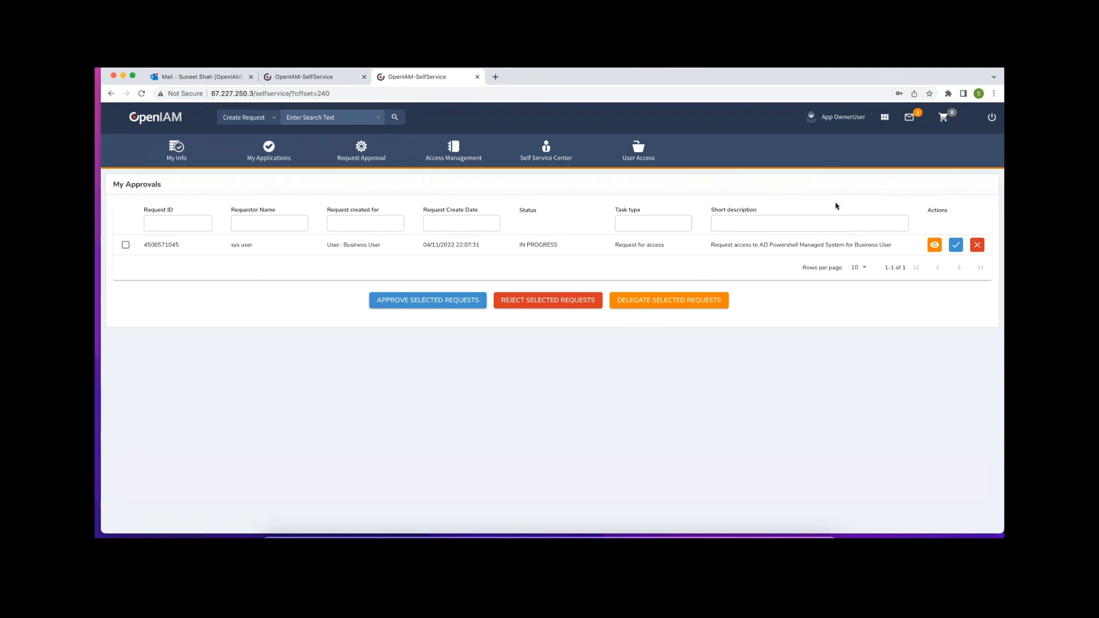
Log out and sign in as sysadmin with the pasted account password
click(992, 118)
click(658, 187)
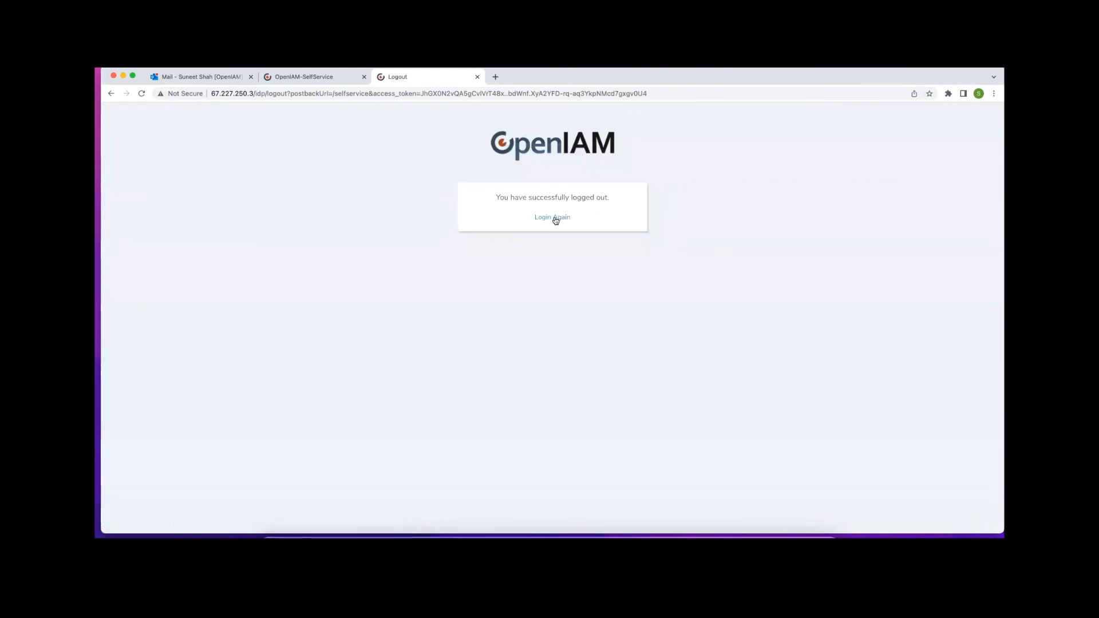
click(554, 218)
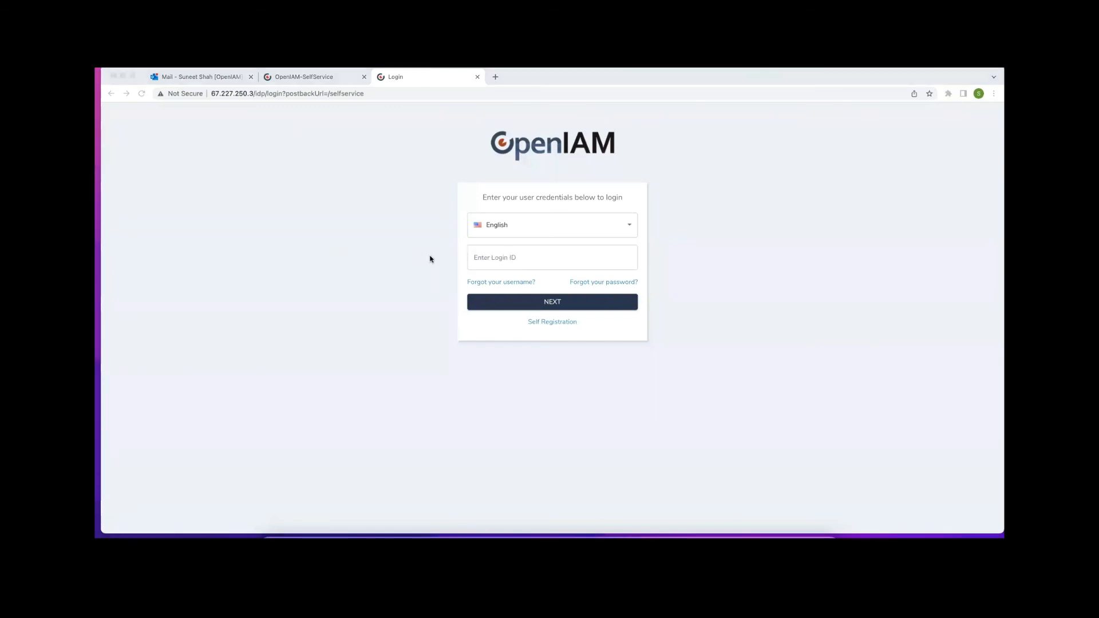
click(484, 258)
text(sys)
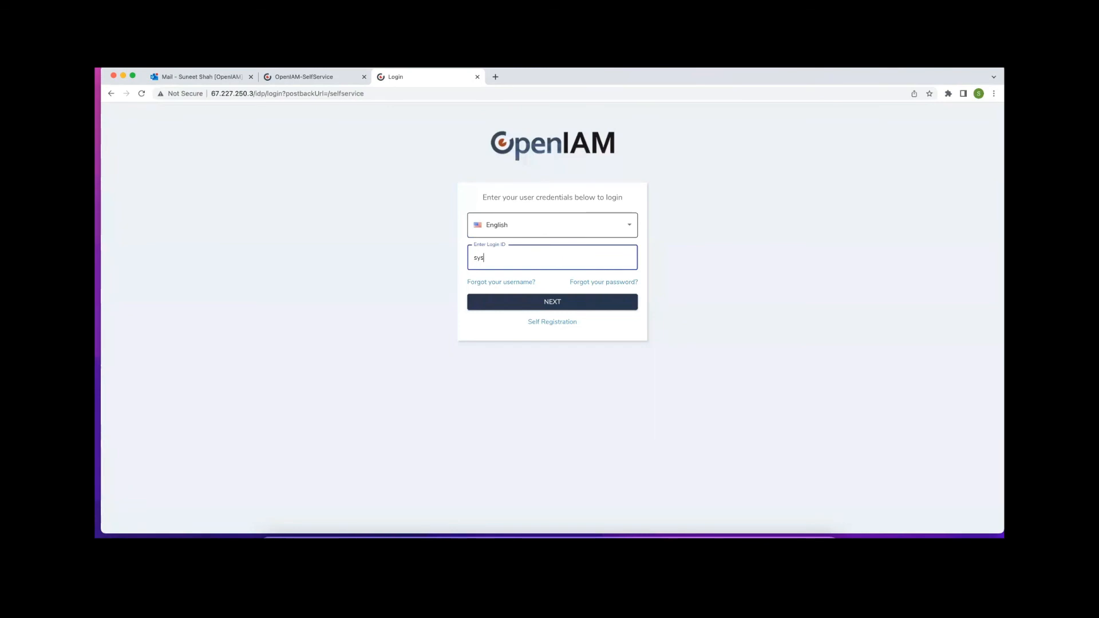
text(admin)
key(Return)
key(super+v)
key(Return)
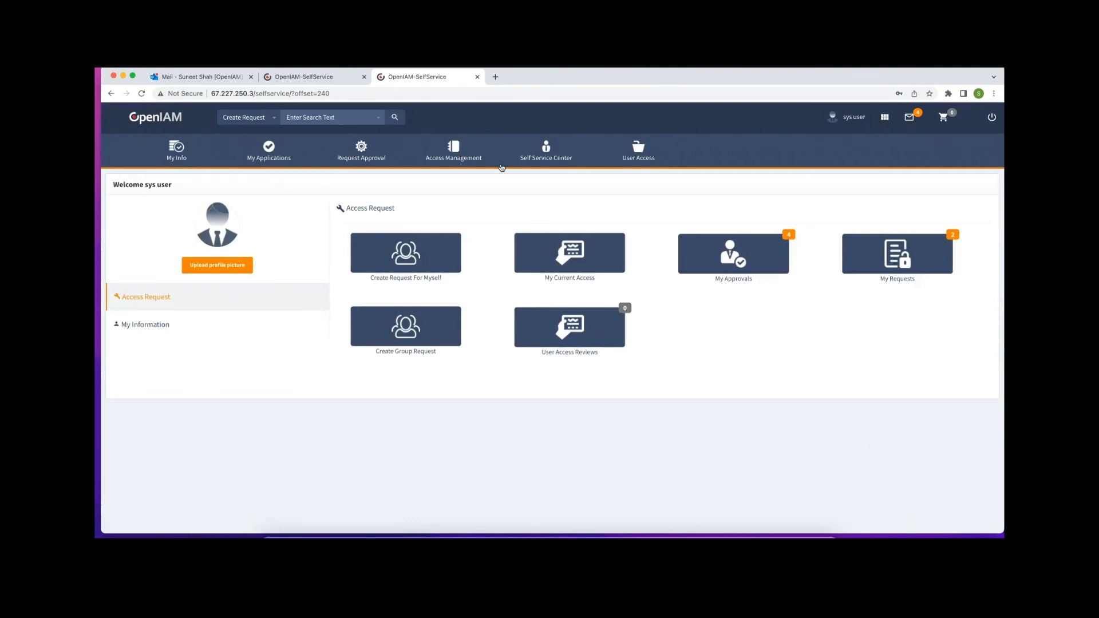
drag(815, 74, 815, 104)
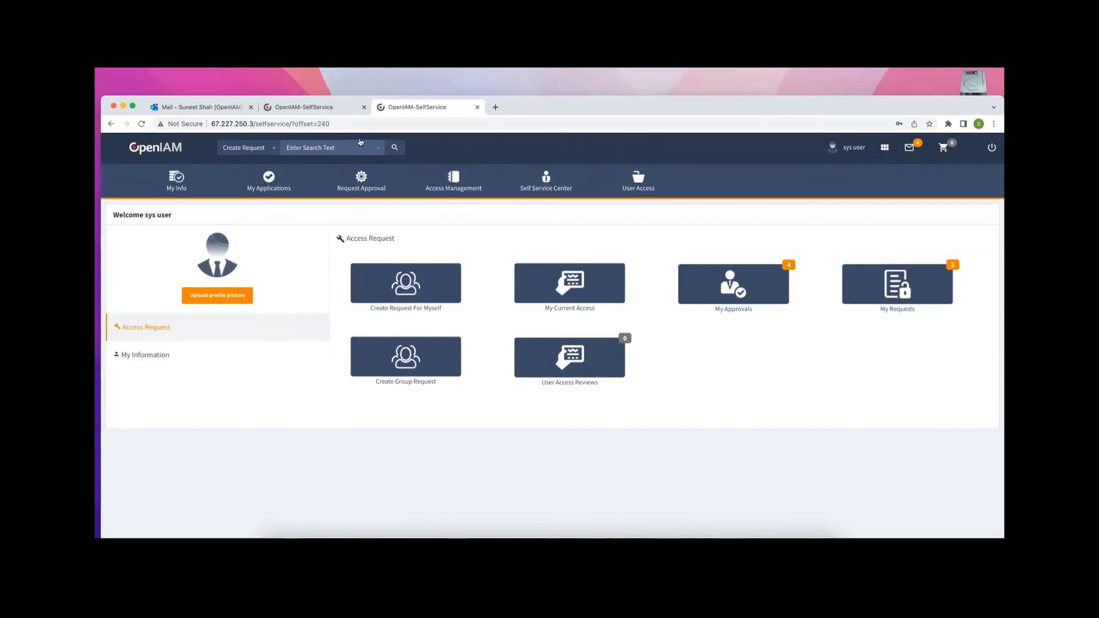
Change the browser address path to webconsole and load it
click(352, 124)
drag(374, 122, 255, 123)
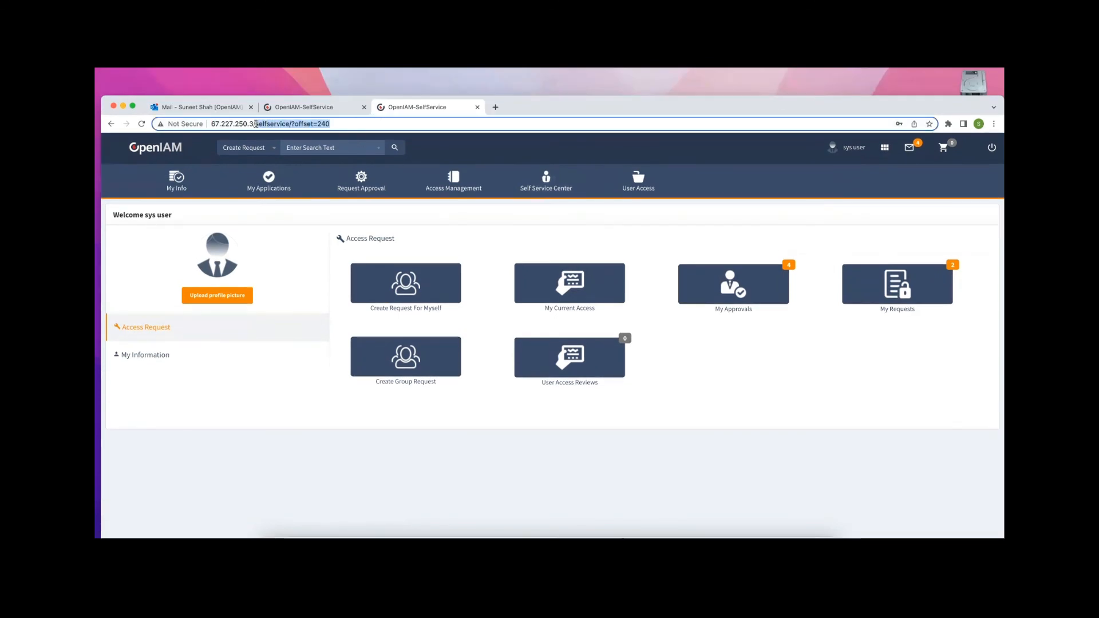
text(webconsole)
key(Return)
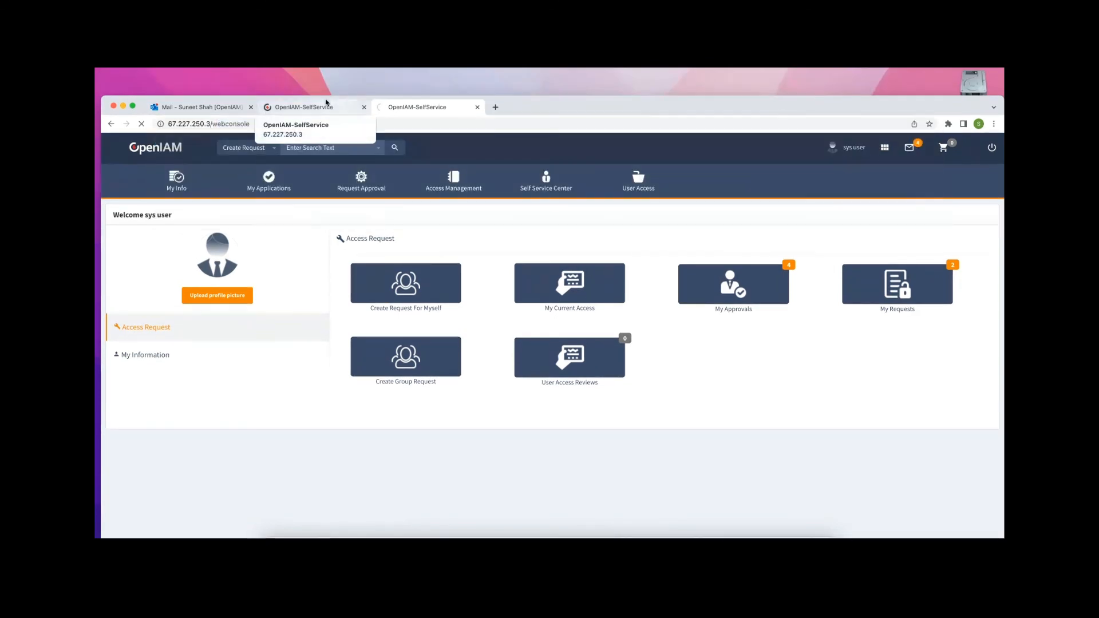
drag(852, 101, 859, 73)
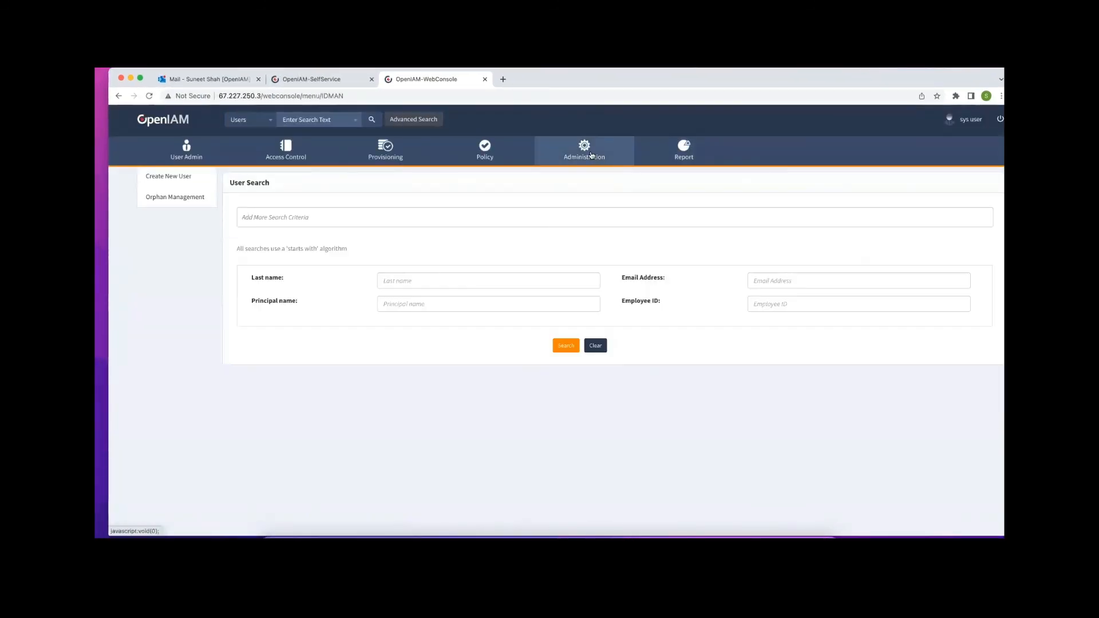
Open Administration > Log Viewer and search to list the latest audit records
mouse_move(590, 155)
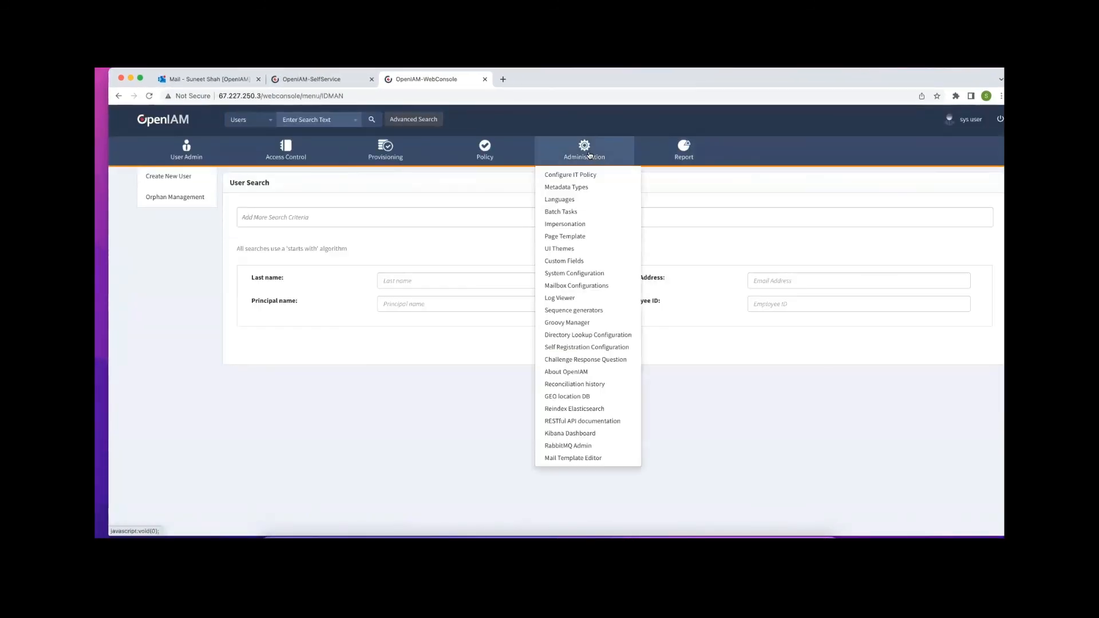
click(567, 297)
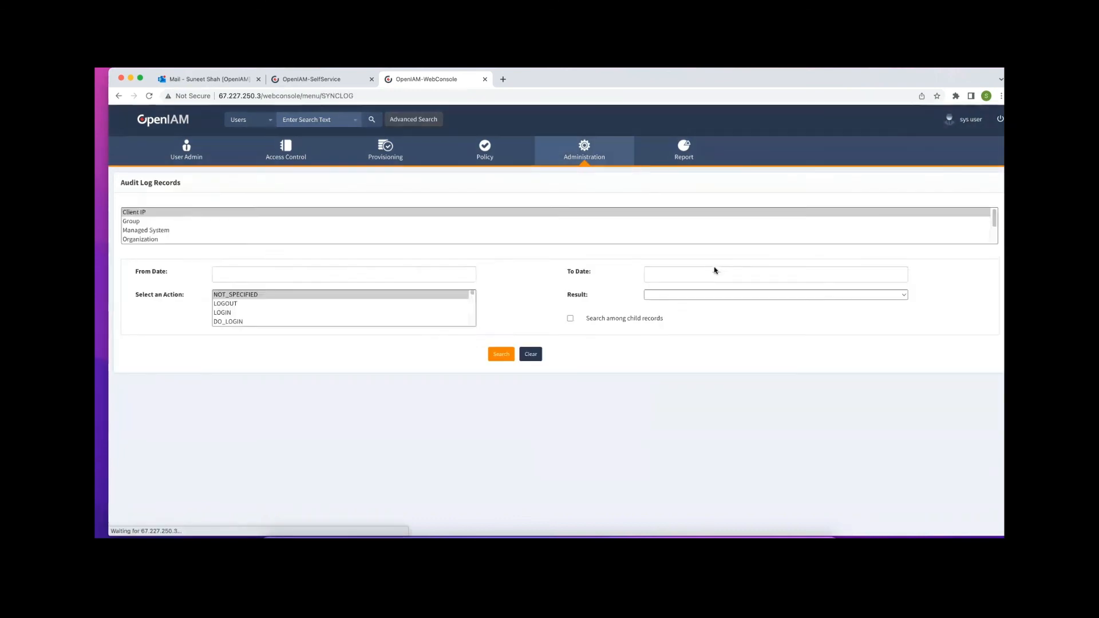
click(501, 339)
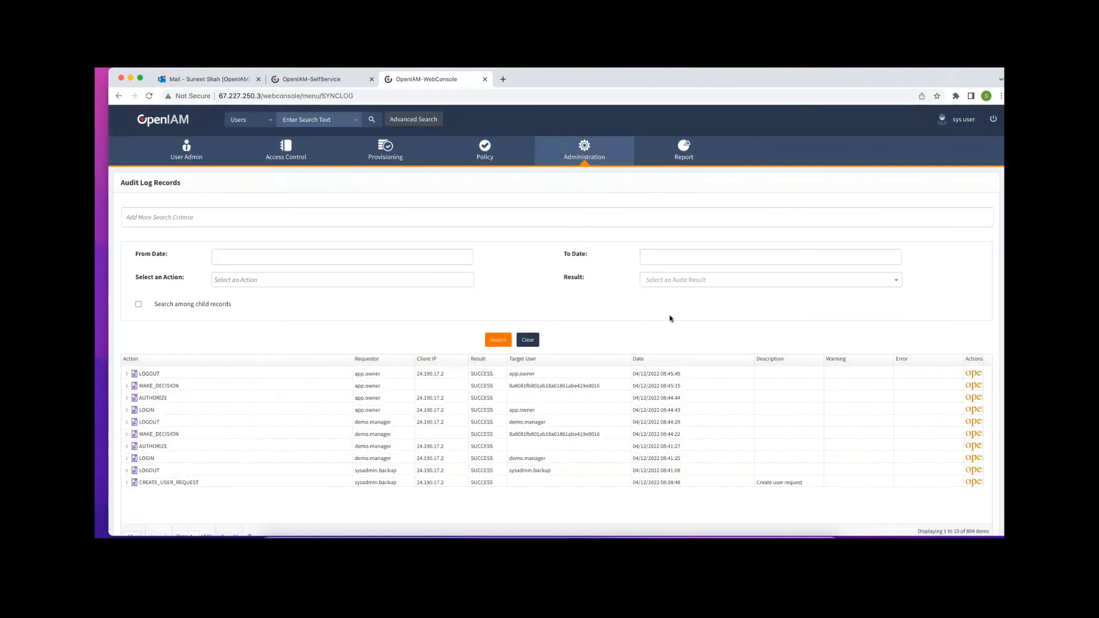
scroll(736, 347, down, 1)
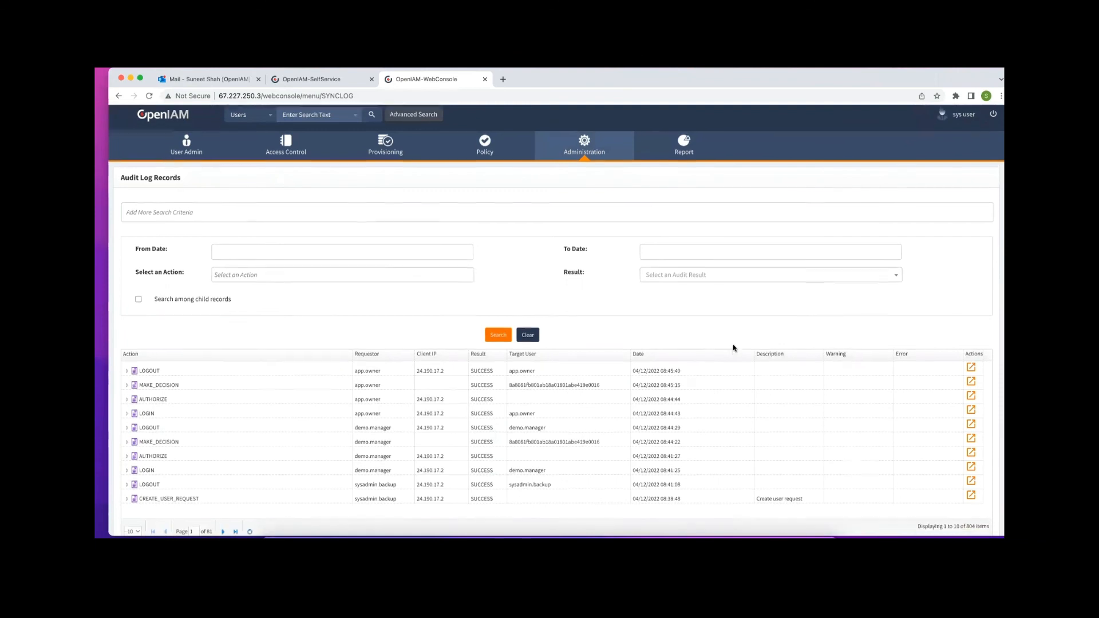
scroll(732, 347, down, 1)
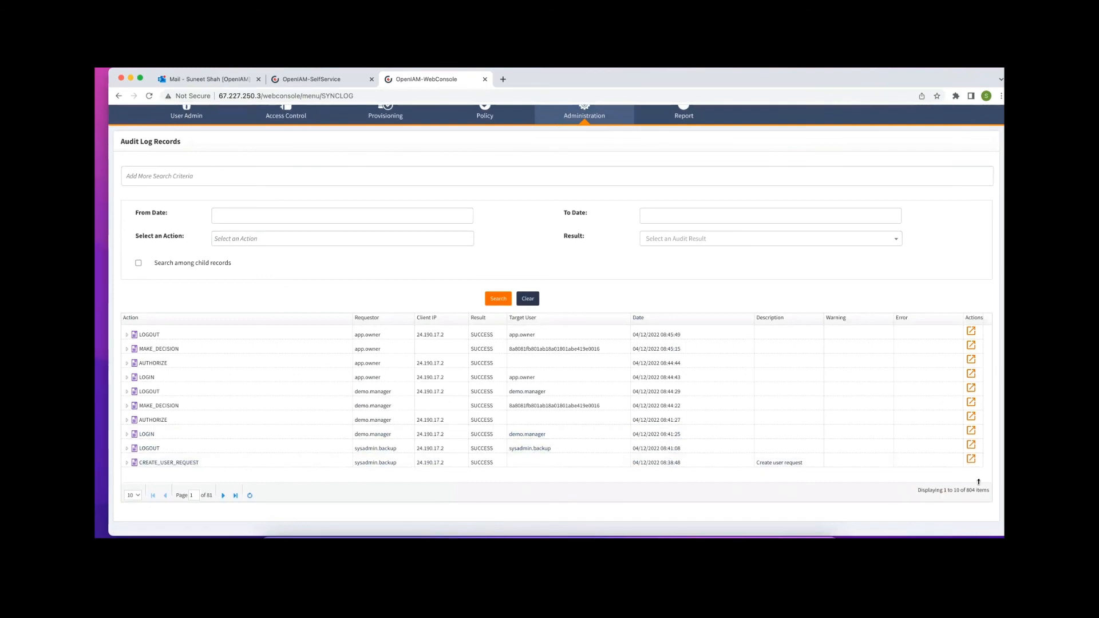
Inspect the CREATE_USER_REQUEST event details, then close them
click(971, 460)
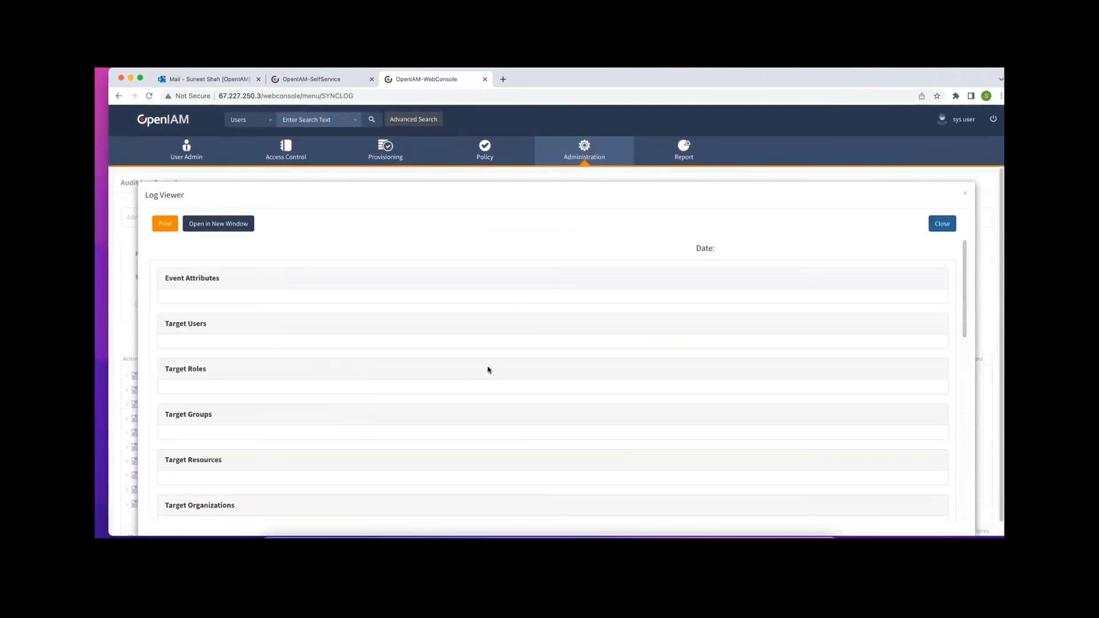
scroll(421, 335, down, 10)
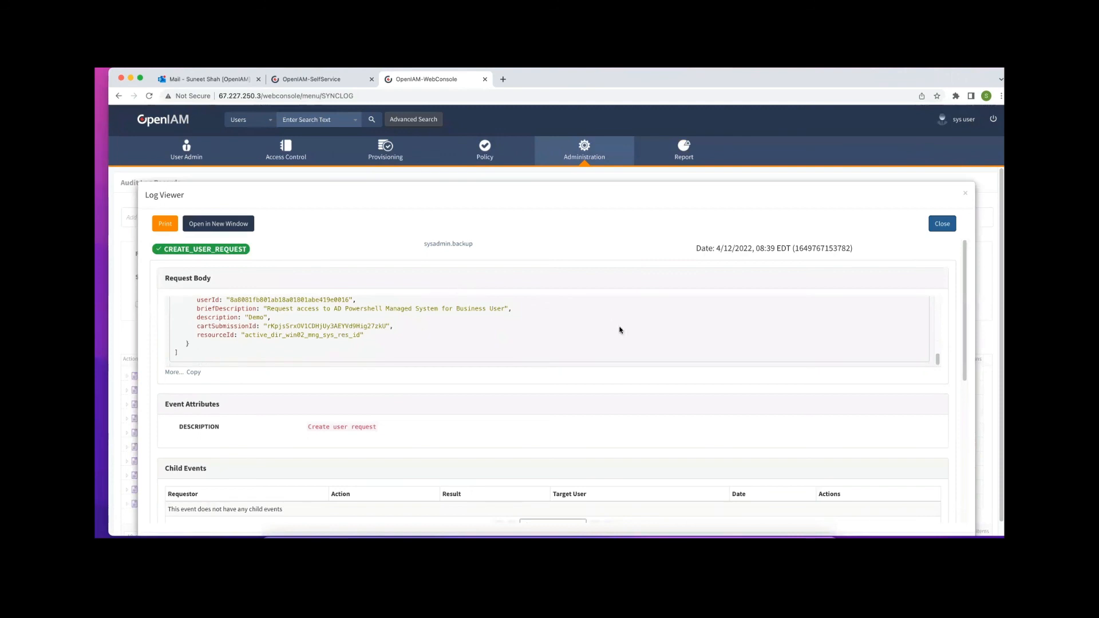
scroll(619, 329, down, 5)
scroll(587, 364, down, 2)
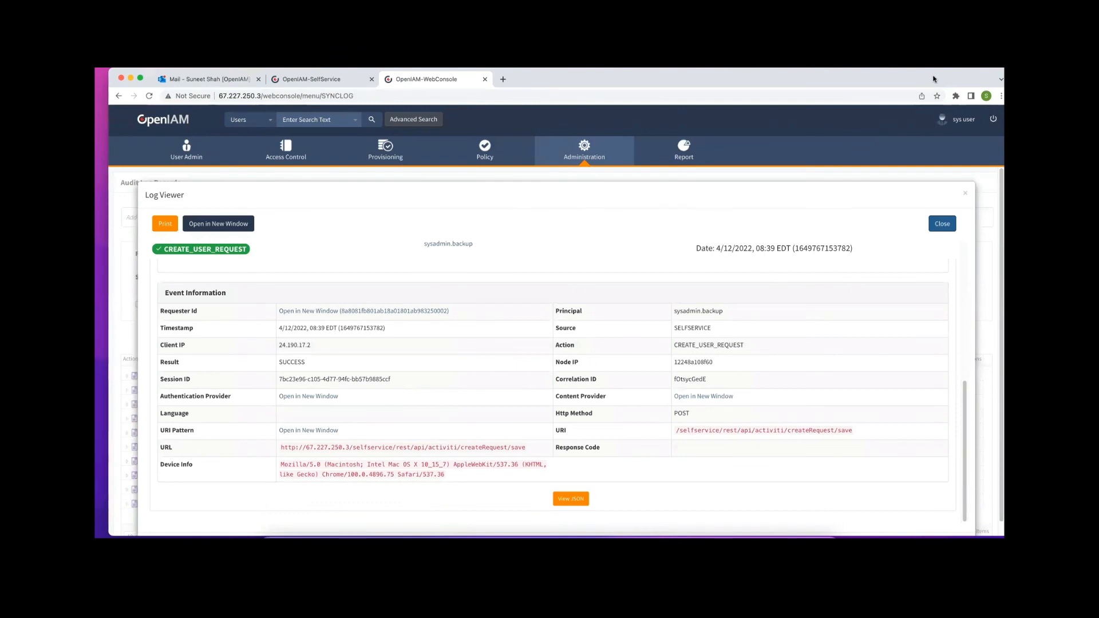
click(942, 223)
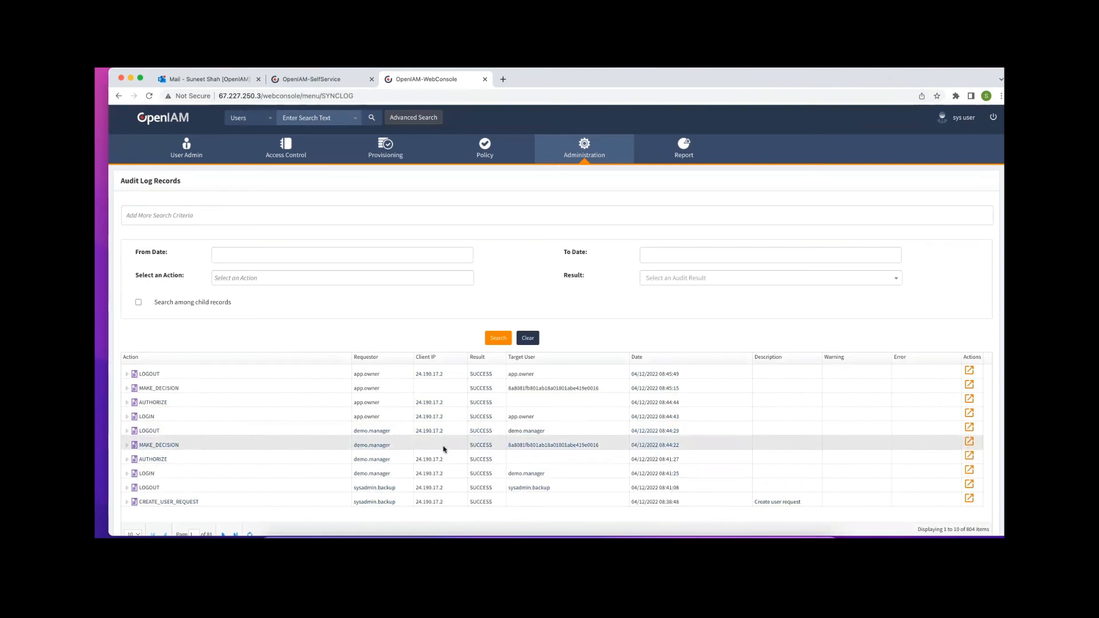
Inspect the manager's MAKE_DECISION event, checking StepsOfApprove, then close it
click(971, 444)
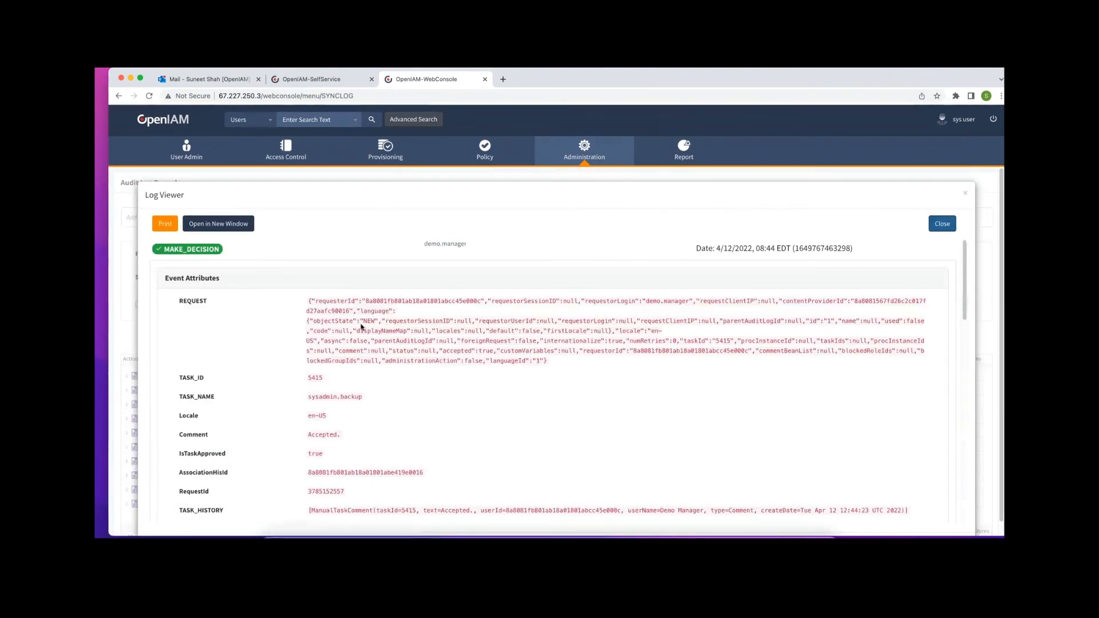
scroll(361, 327, down, 8)
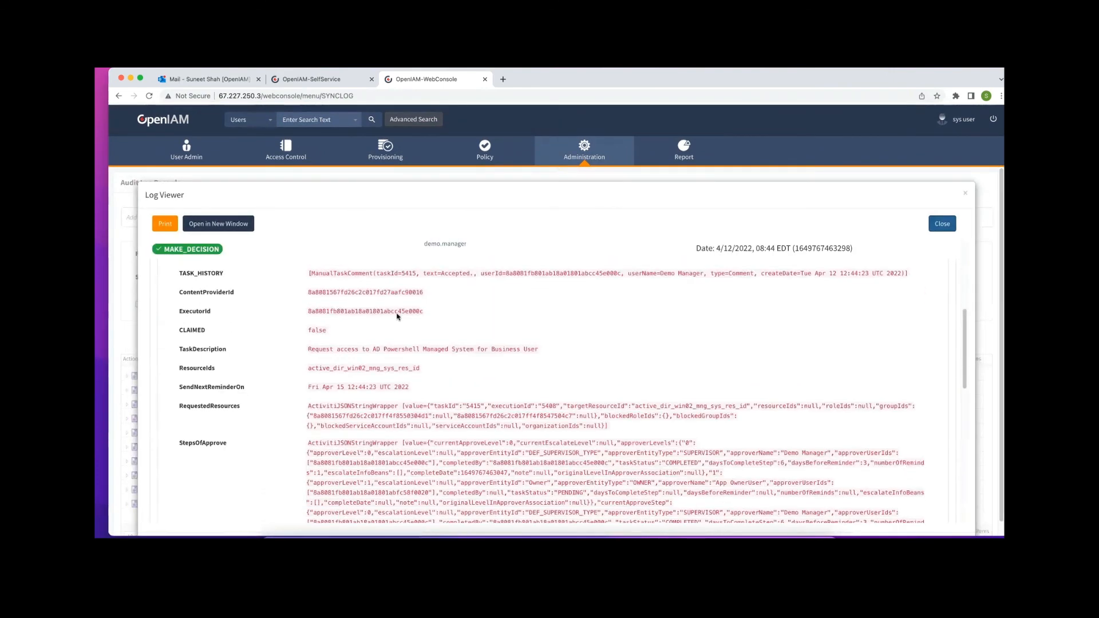
scroll(397, 317, down, 10)
scroll(397, 318, down, 4)
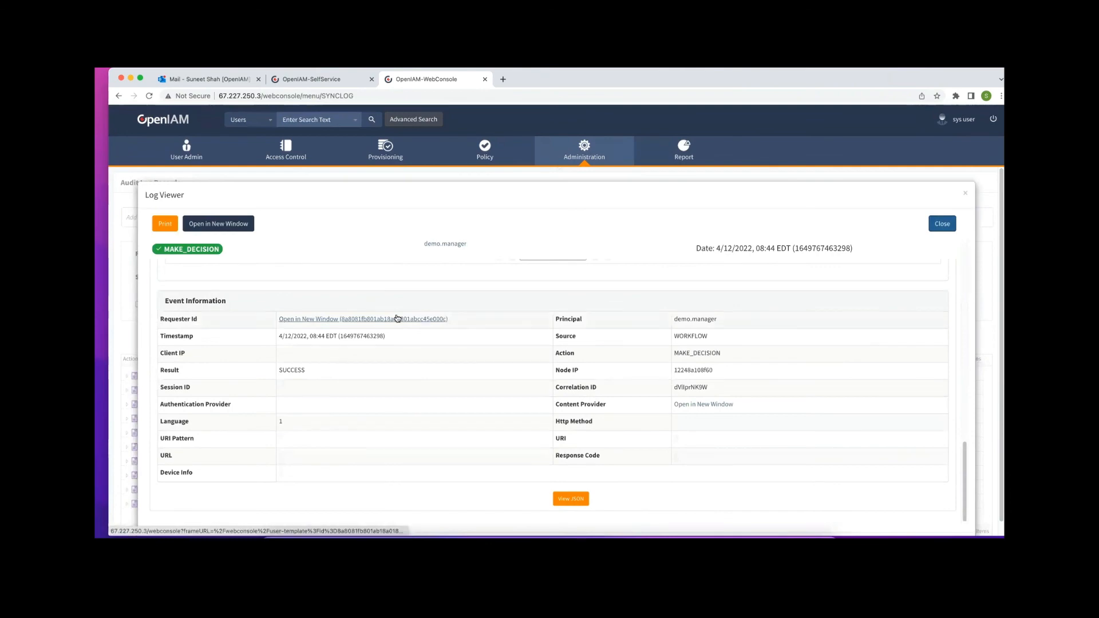
scroll(398, 319, up, 5)
scroll(397, 319, up, 3)
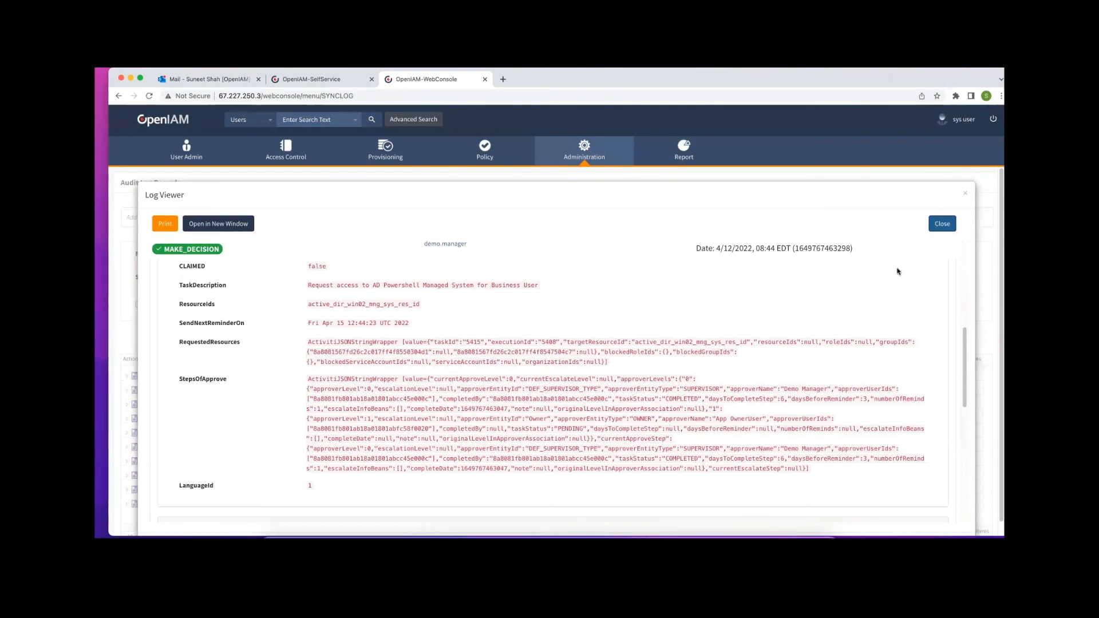
click(964, 194)
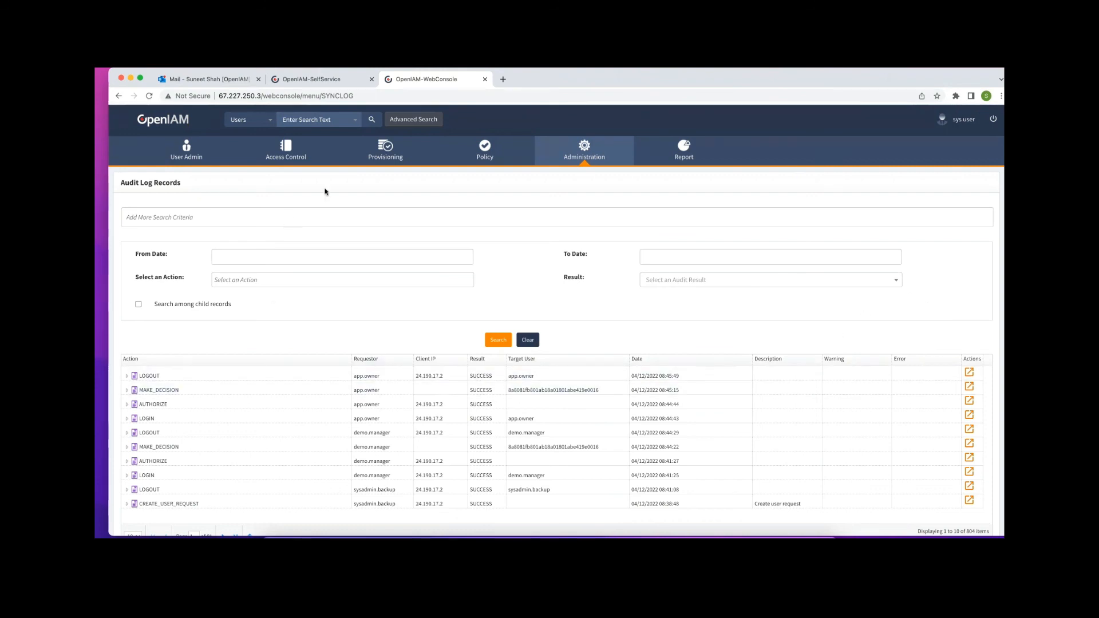
Bring up the Access Control dropdown on the Audit Log Records page
mouse_move(296, 160)
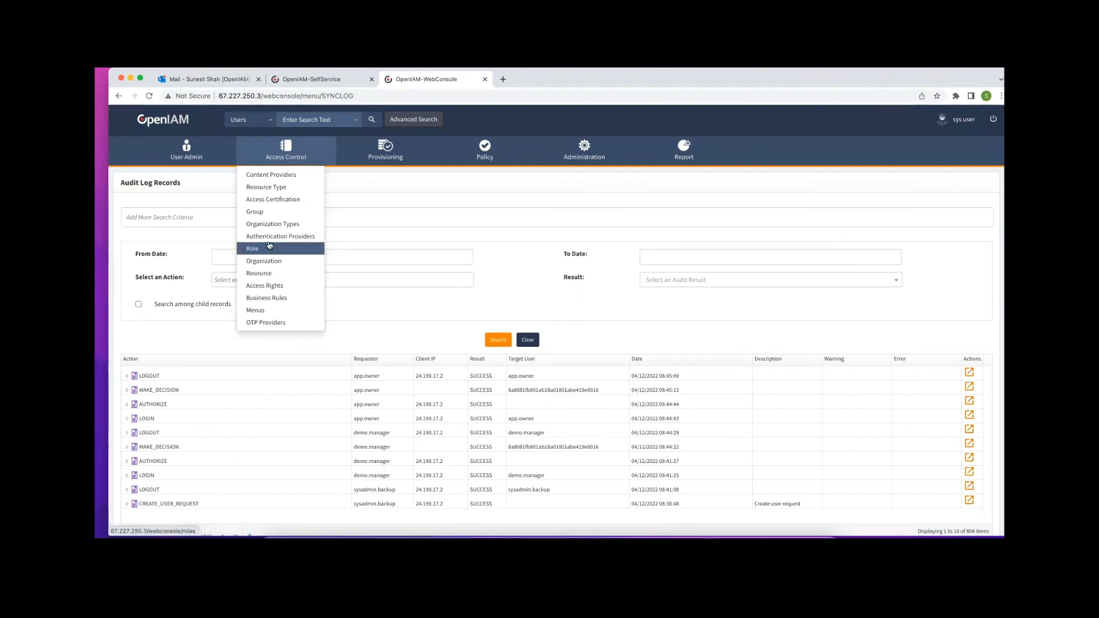
Open Approver Associations for the AD Powershell Managed System resource under Access Control > Resource
click(288, 273)
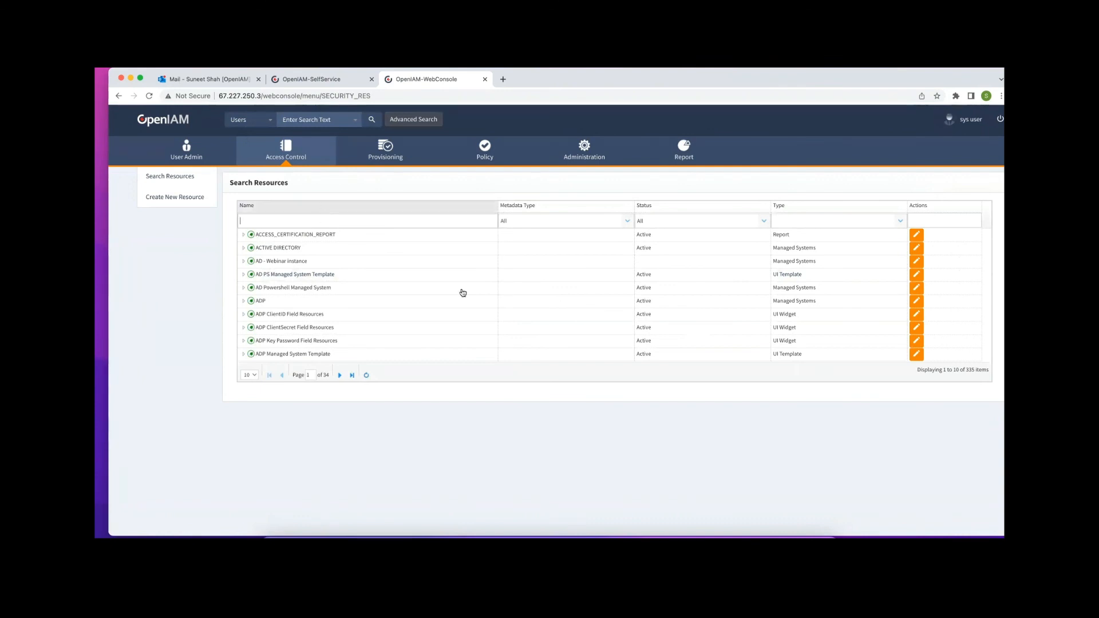
click(916, 288)
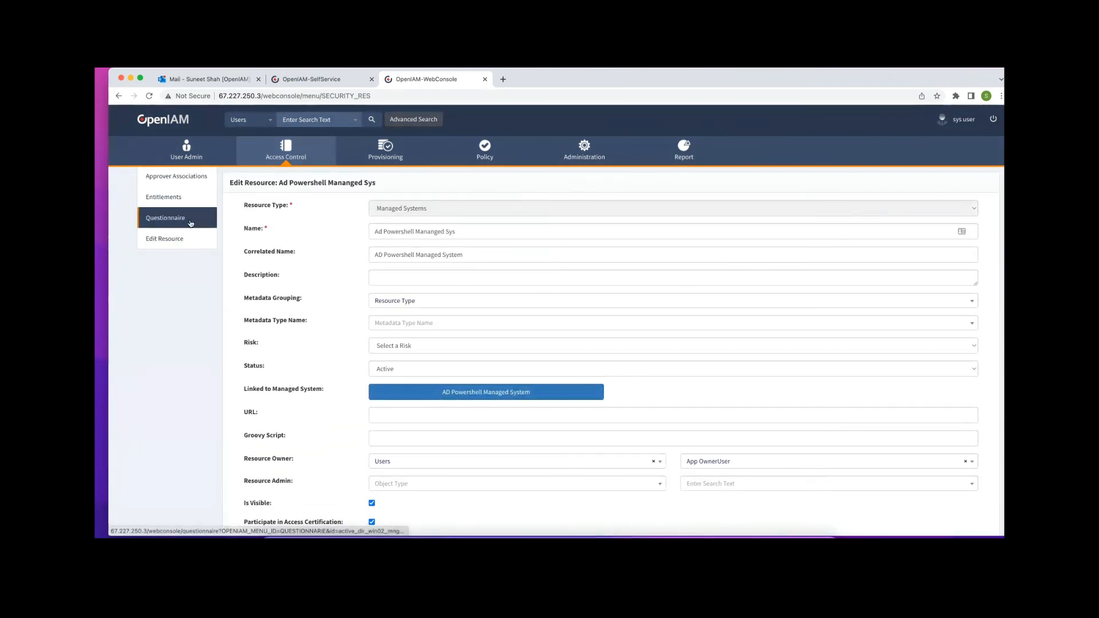
click(169, 180)
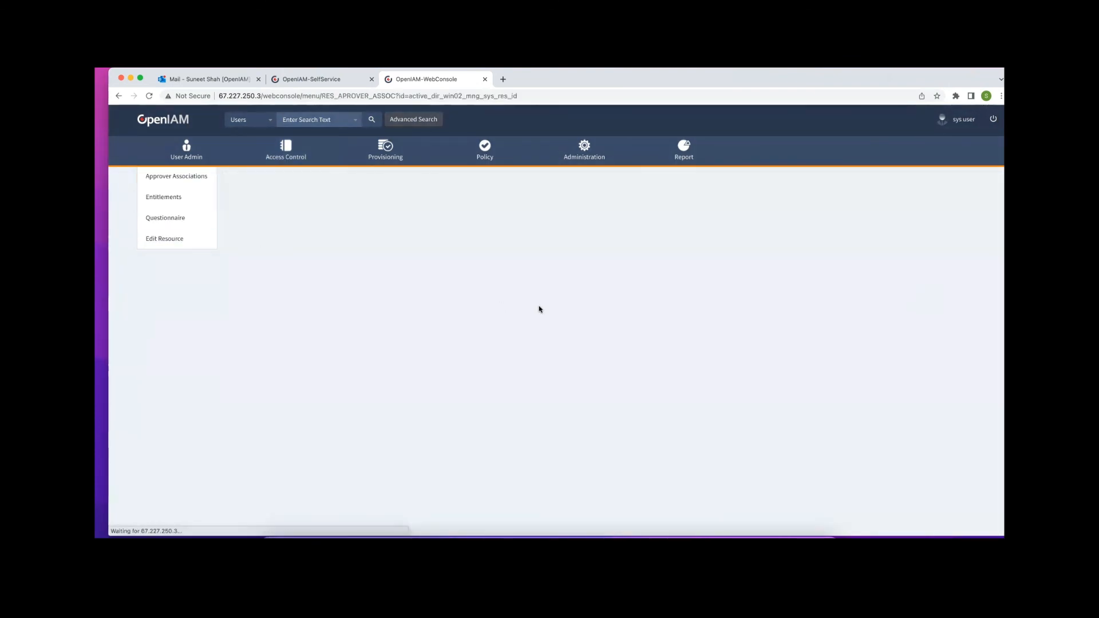
Set the Owner level's Notify on Approval to User, leaving the user lookup unselected
click(961, 260)
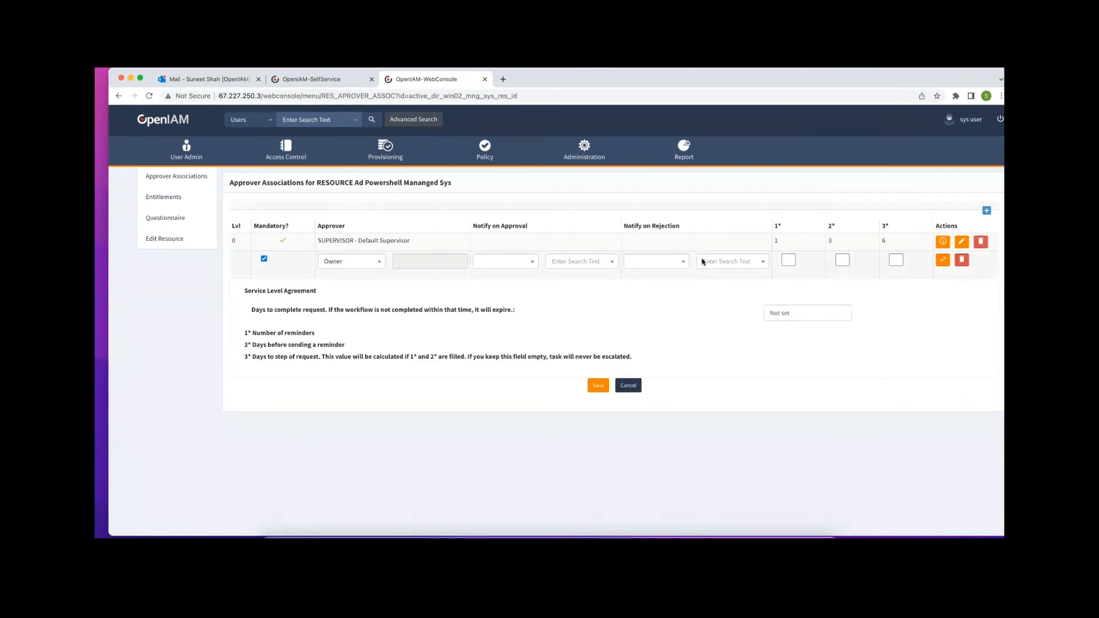
click(533, 263)
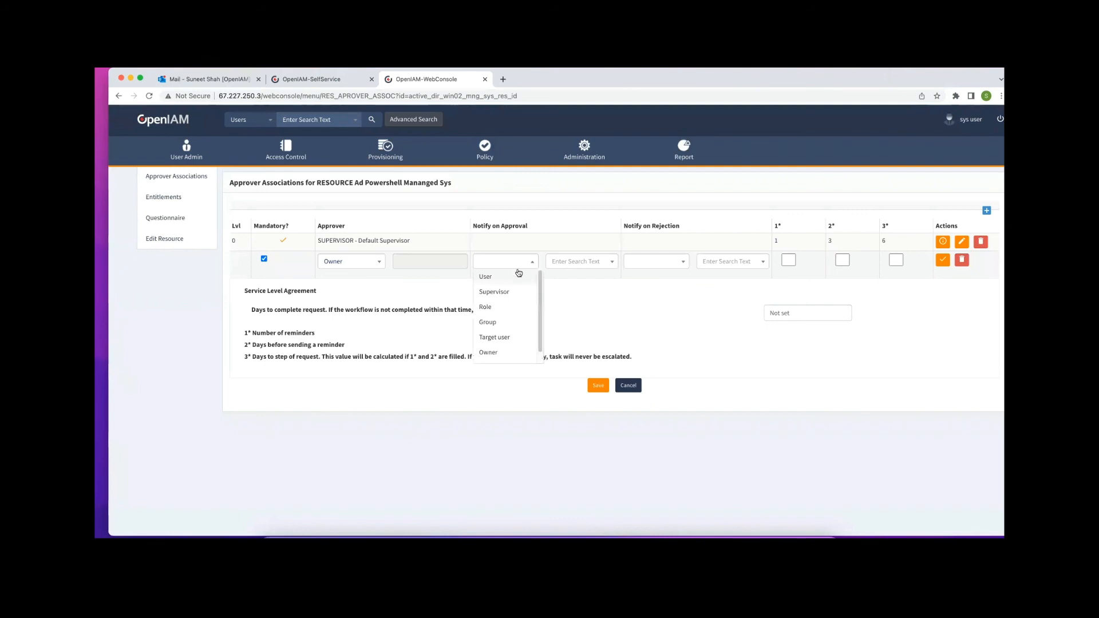
click(519, 275)
click(569, 262)
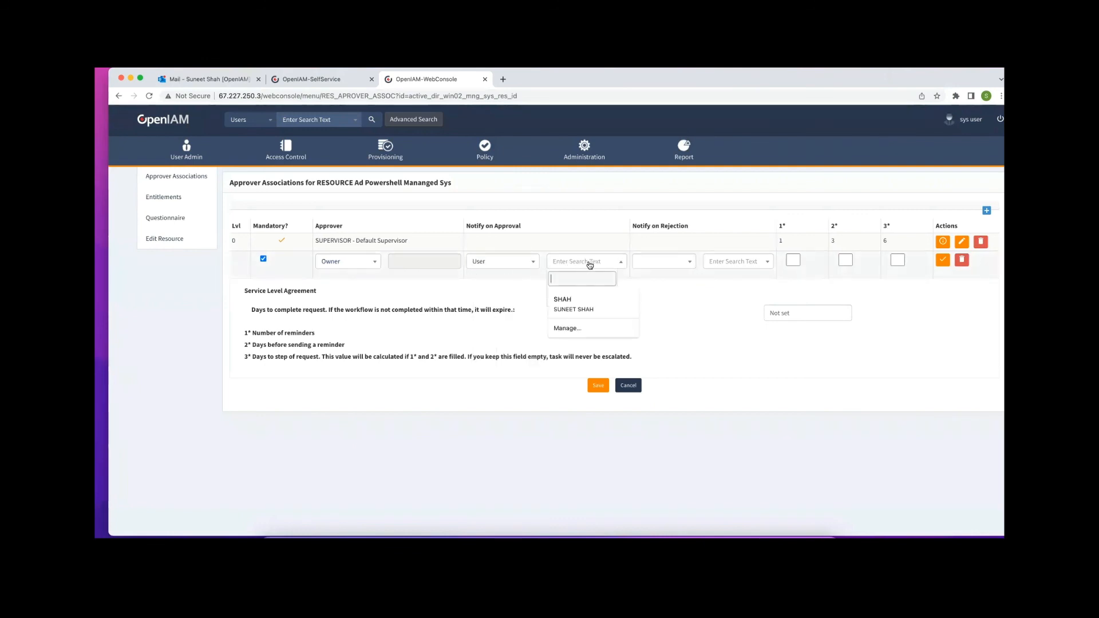
click(733, 309)
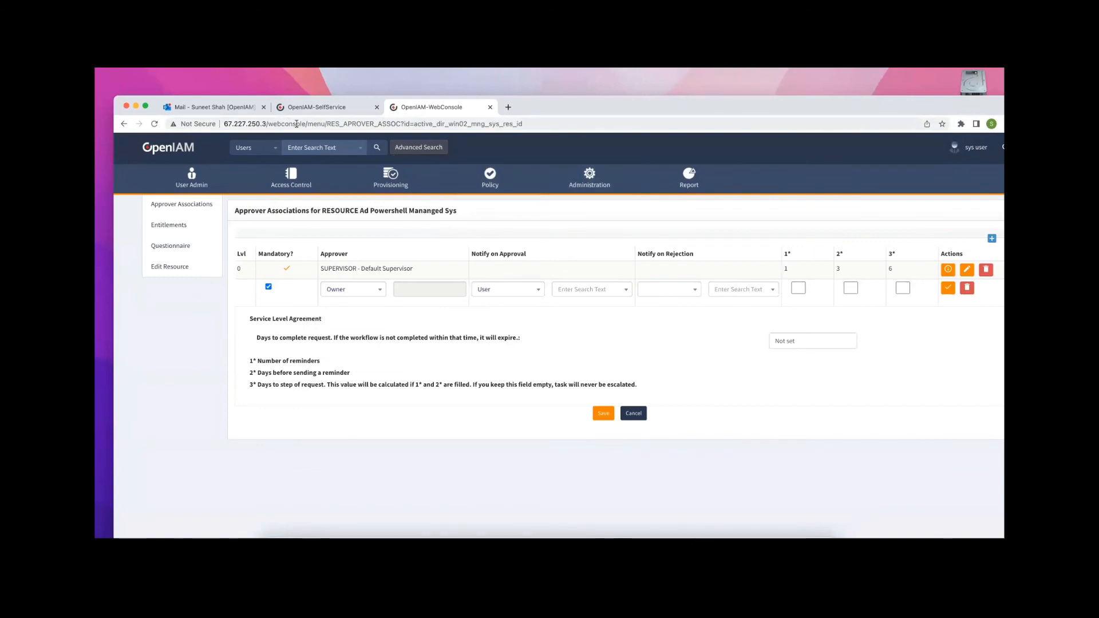
Edit the address to /webconsole and load the web console home
drag(274, 124, 694, 128)
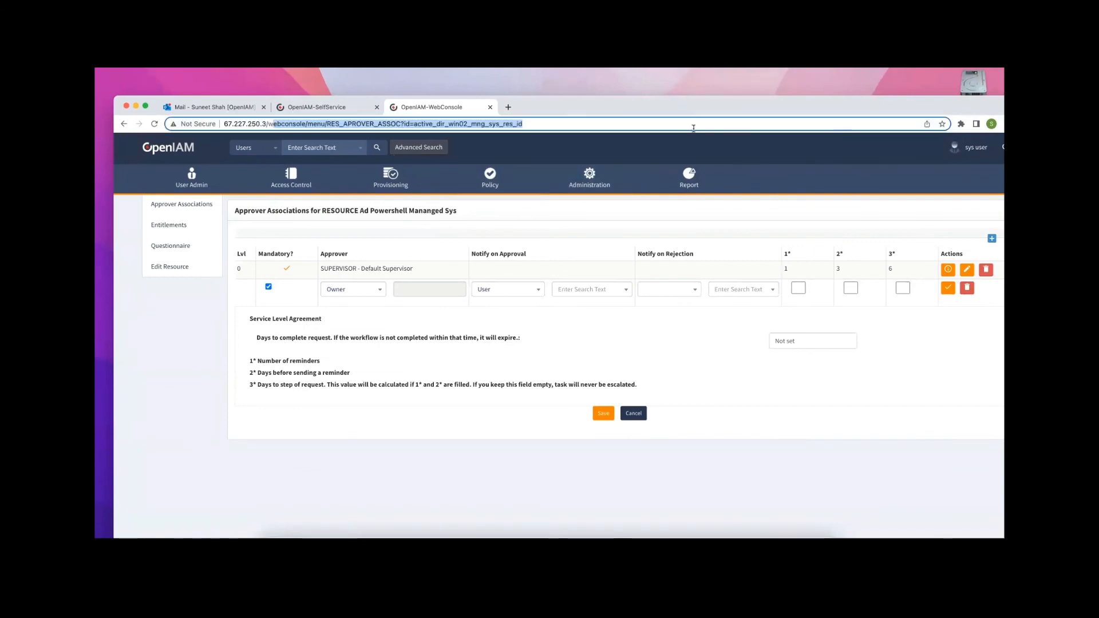
key(BackSpace)
key(BackSpace)
text(s)
key(BackSpace)
key(BackSpace)
text(we)
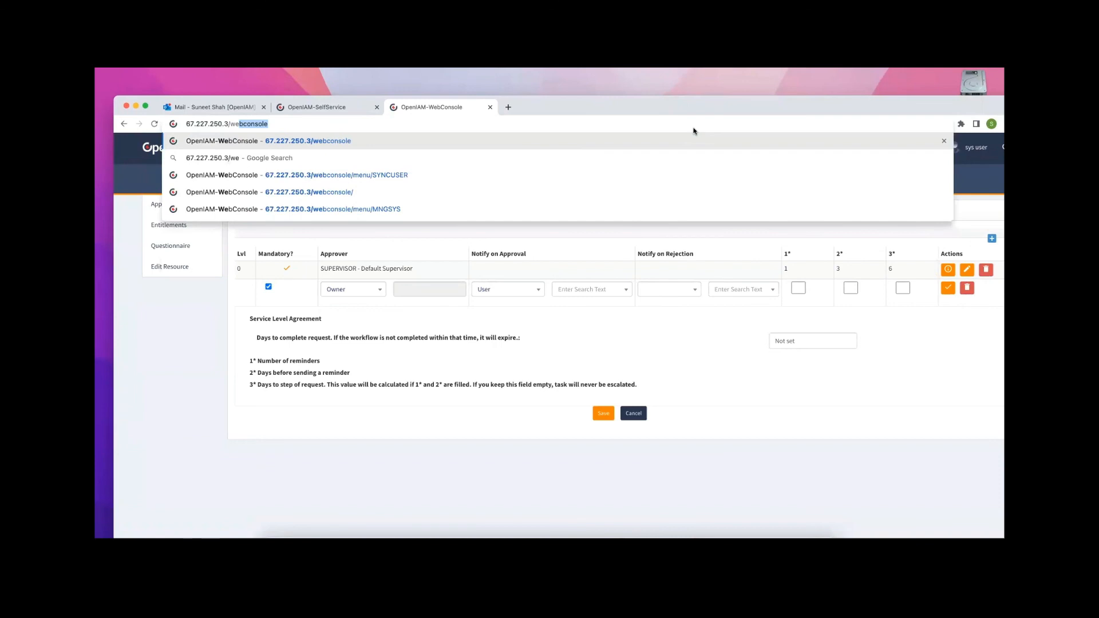
key(Return)
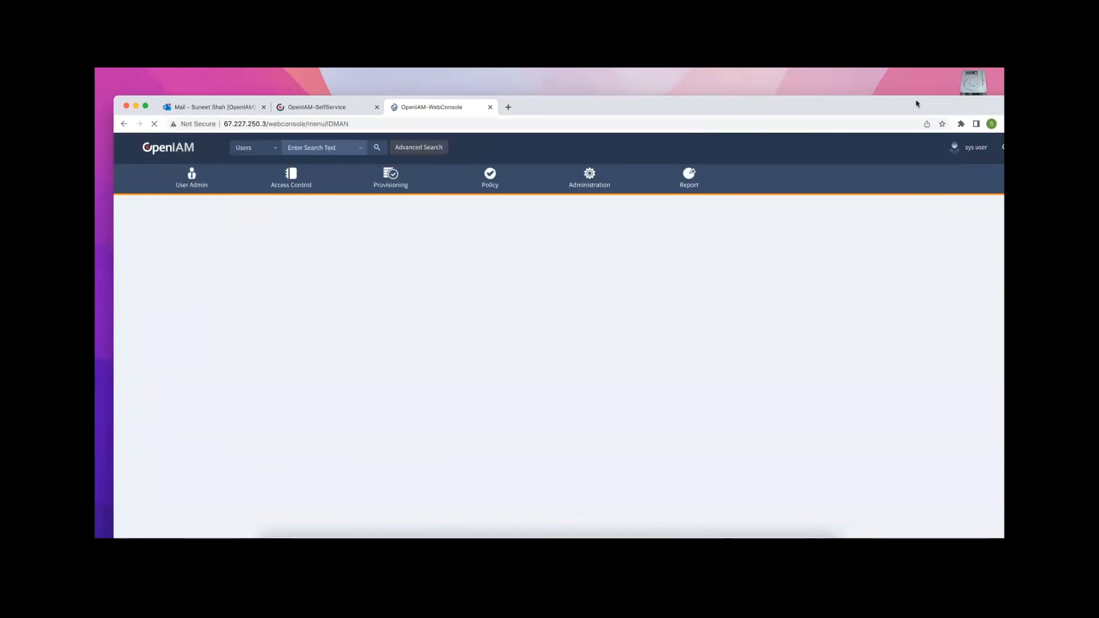
Change the address to 67.227.250.3/selfservice to open the self-service portal
drag(919, 97, 919, 69)
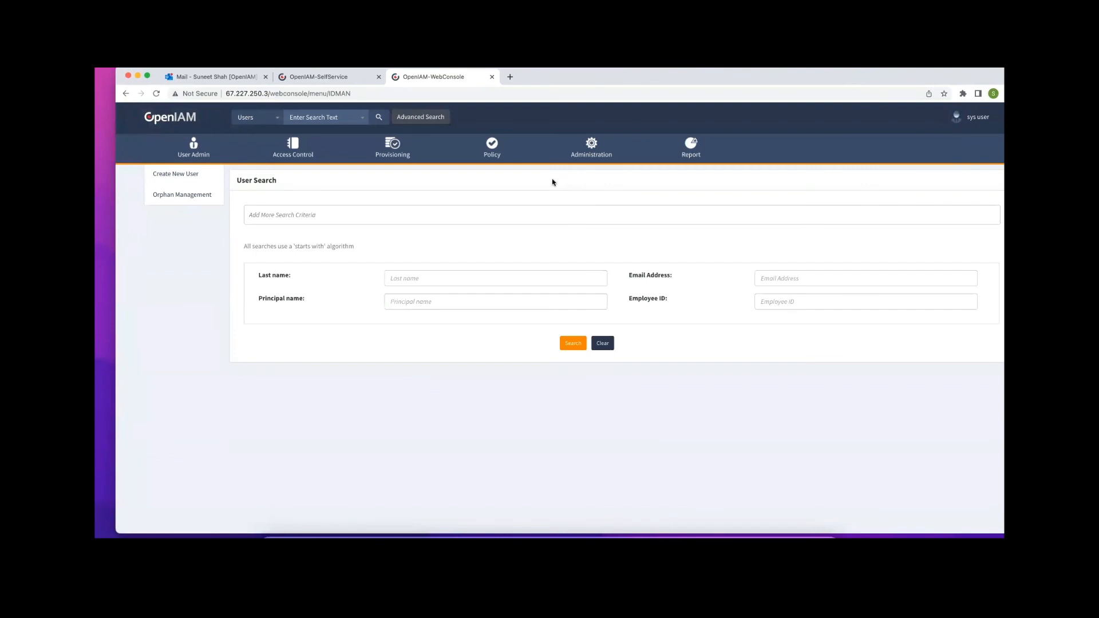
drag(356, 93, 273, 94)
text(se)
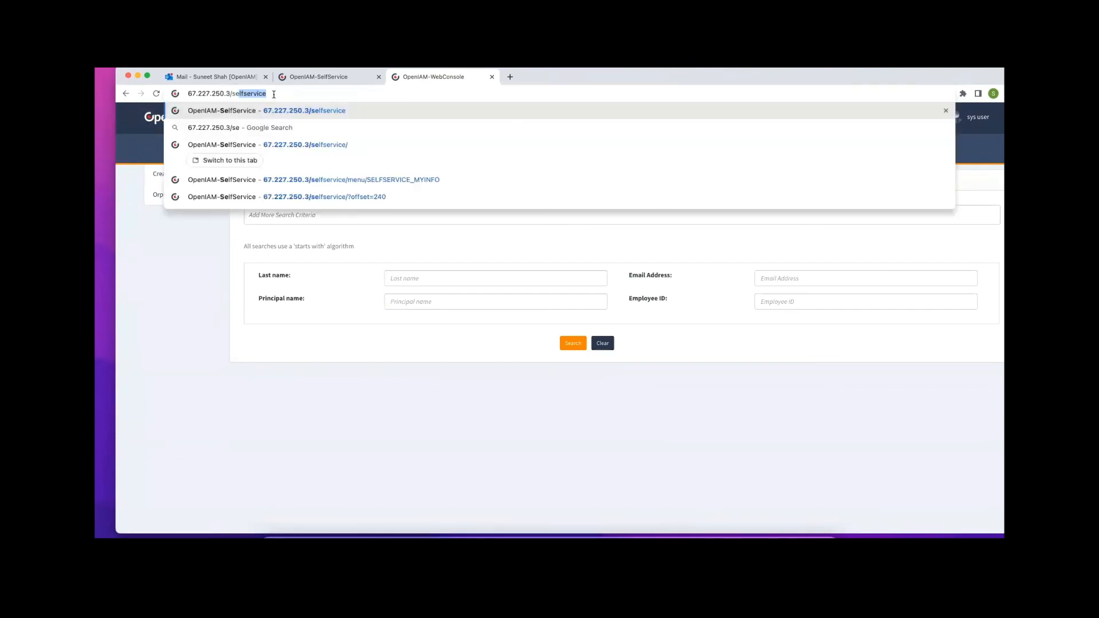
key(Return)
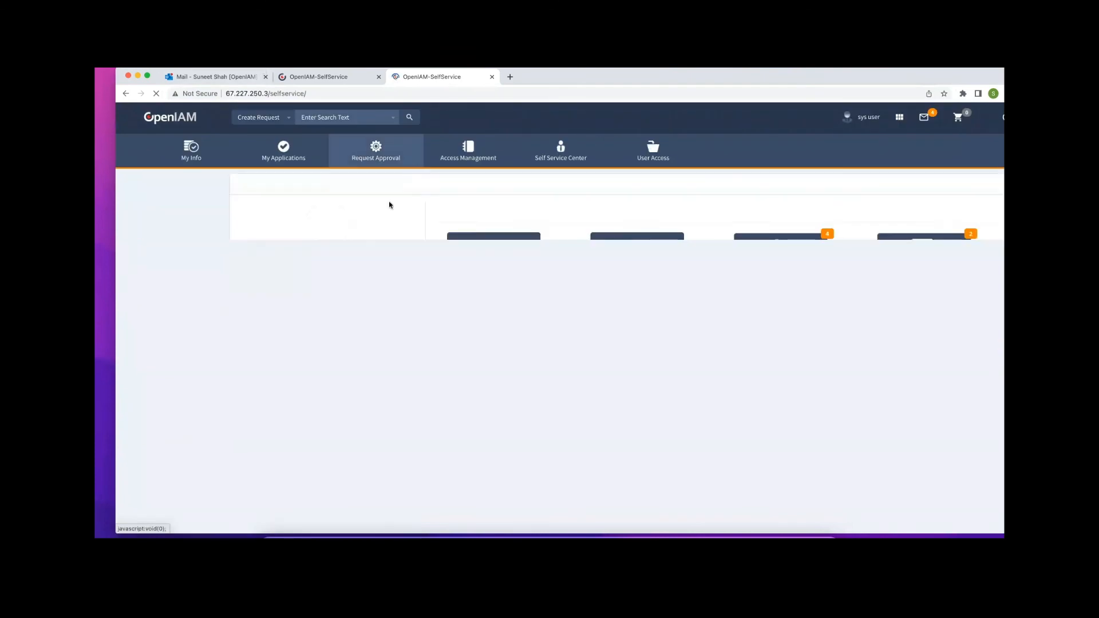
Review pending requests in Request Approval > My Approvals, then open Request History
click(364, 152)
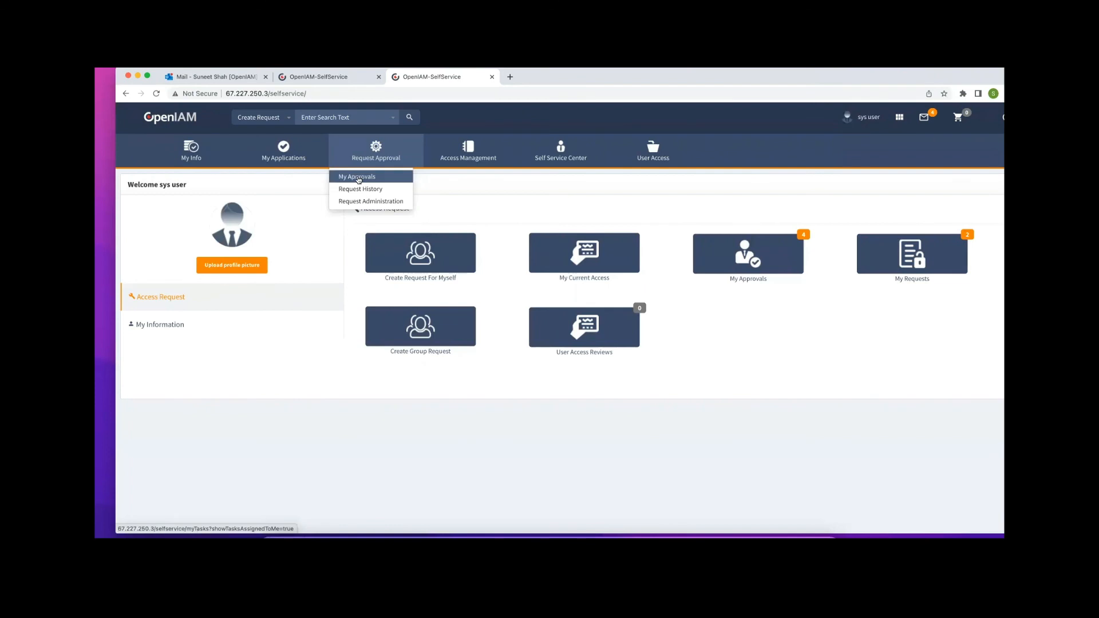
click(359, 178)
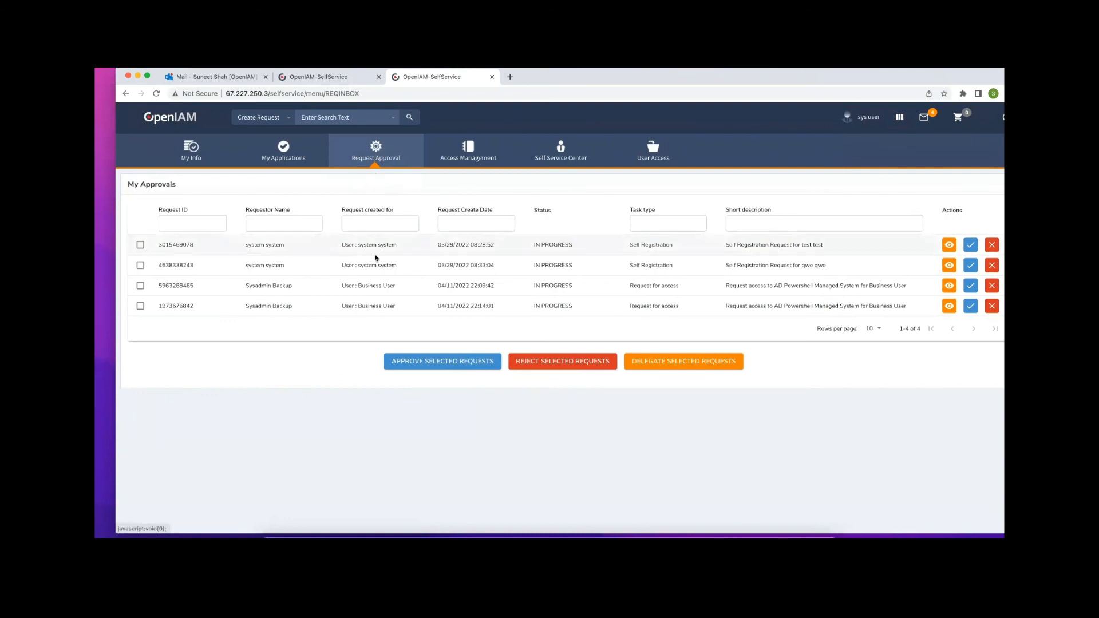
click(388, 155)
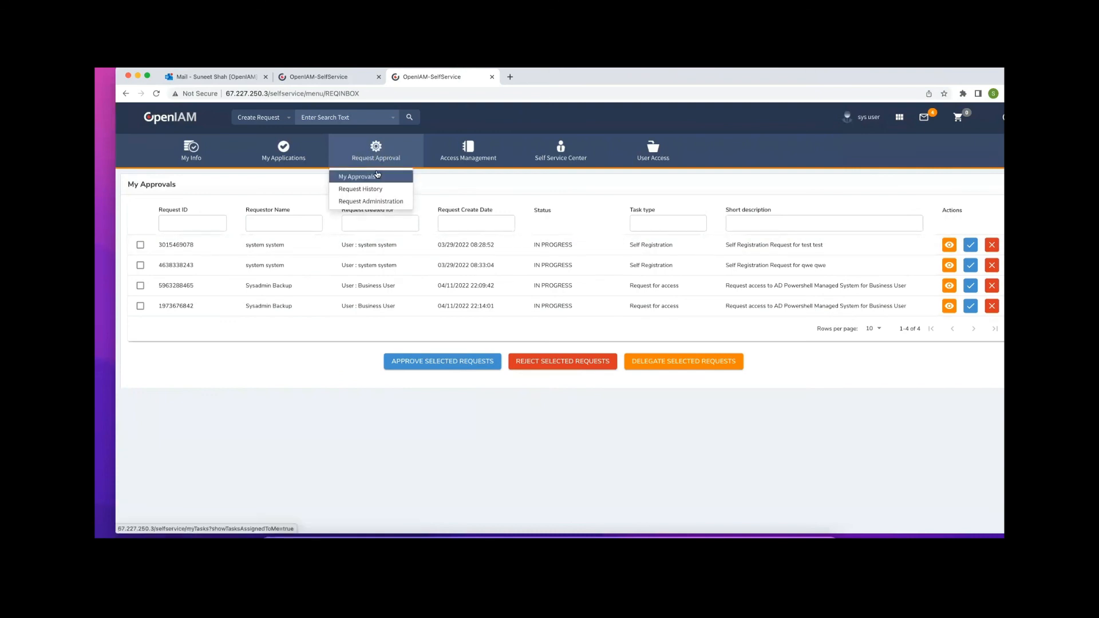
click(372, 200)
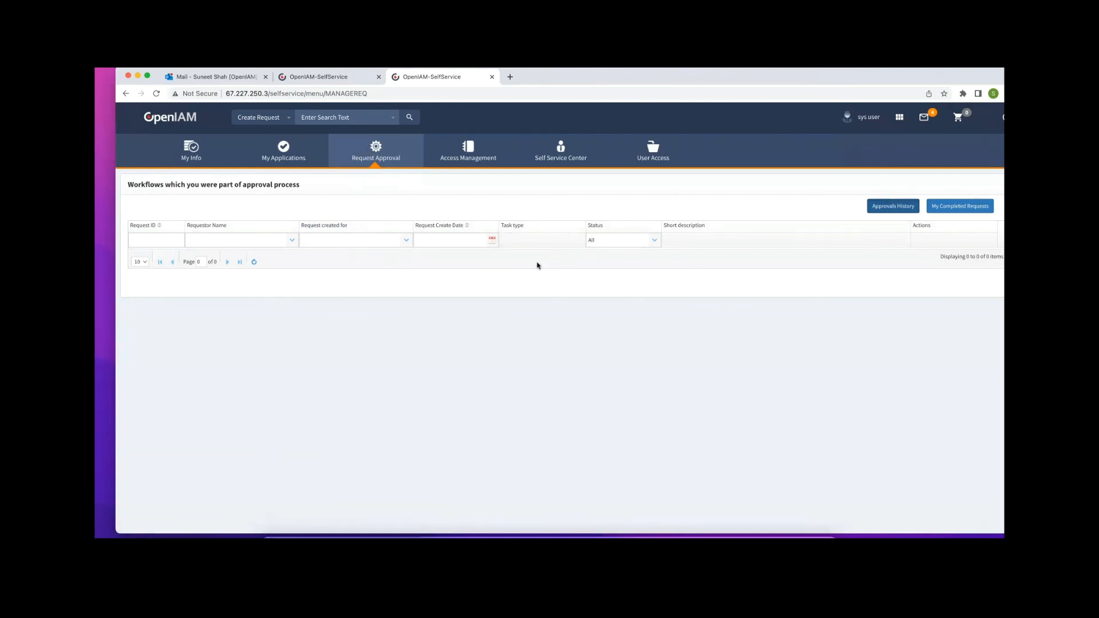
Open Request Administration and review the AD Powershell access request's approvers, with owner approval still pending
mouse_move(384, 157)
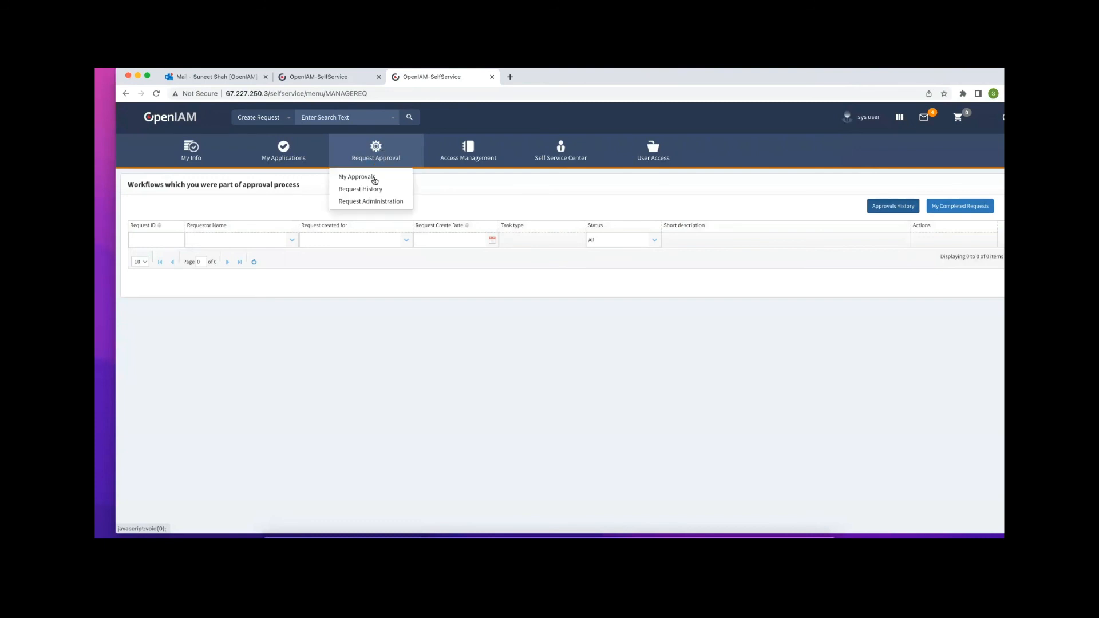
click(383, 203)
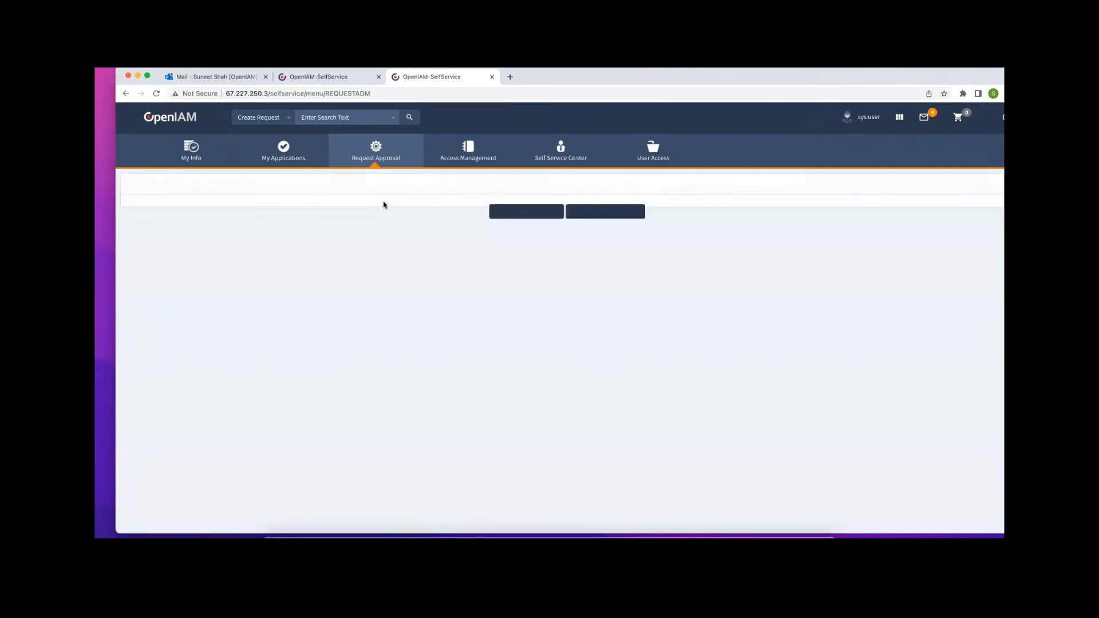
scroll(429, 258, down, 1)
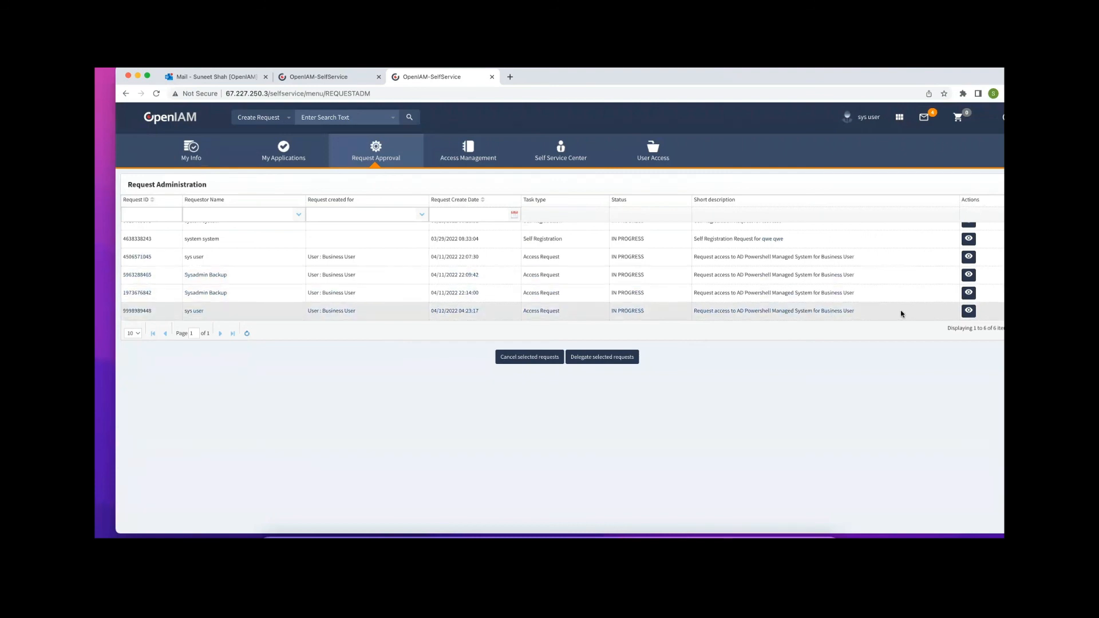
click(969, 273)
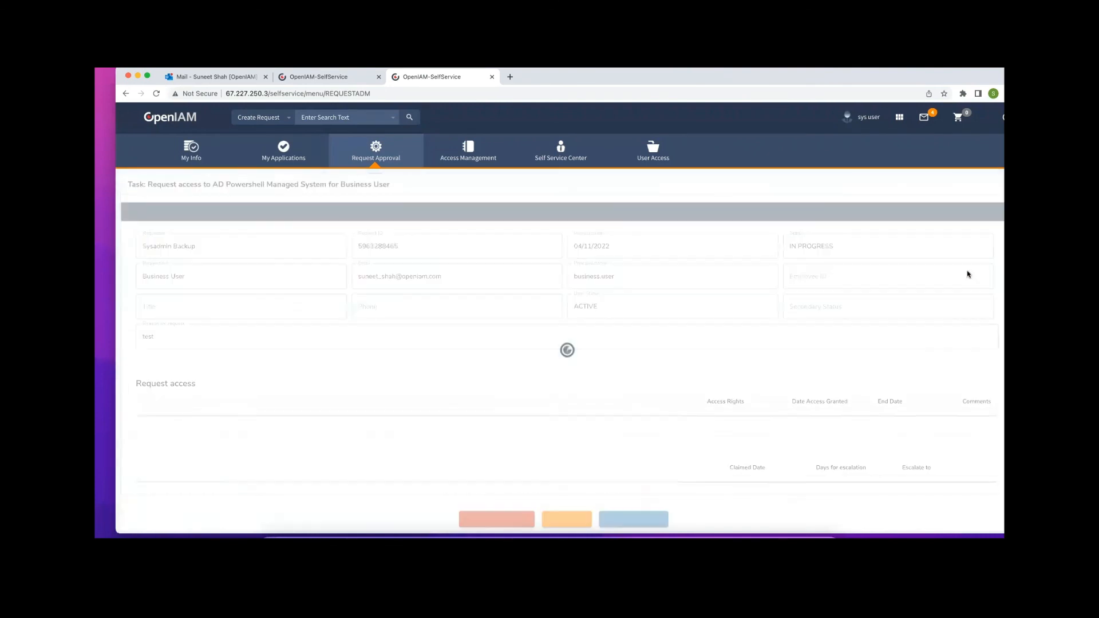
scroll(550, 412, down, 2)
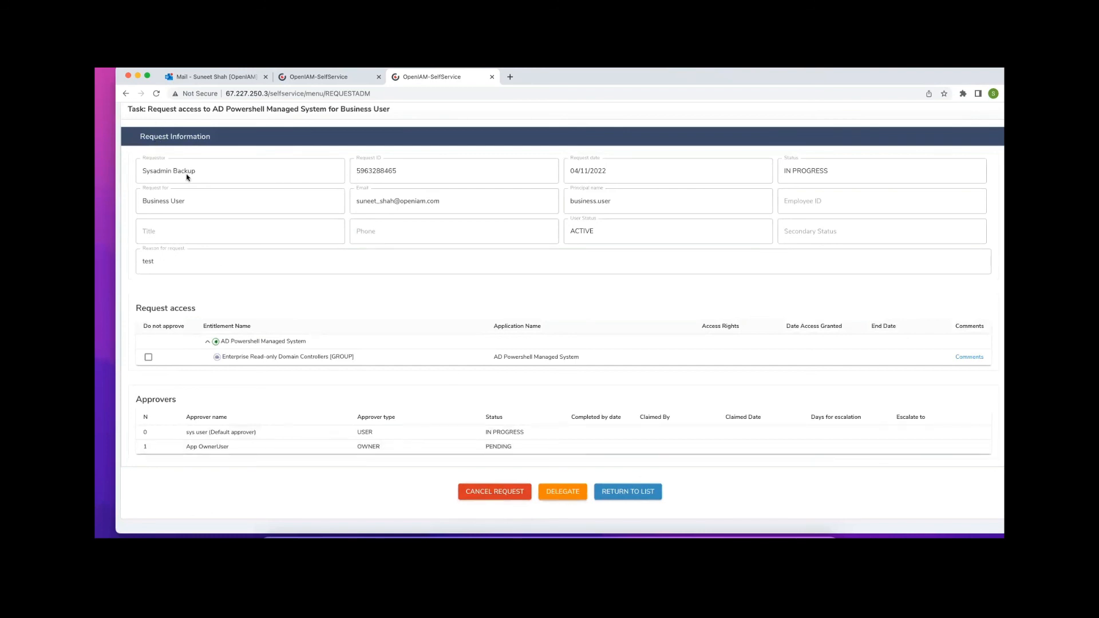
Return to the Request Administration list and select several of the in-progress requests
click(125, 94)
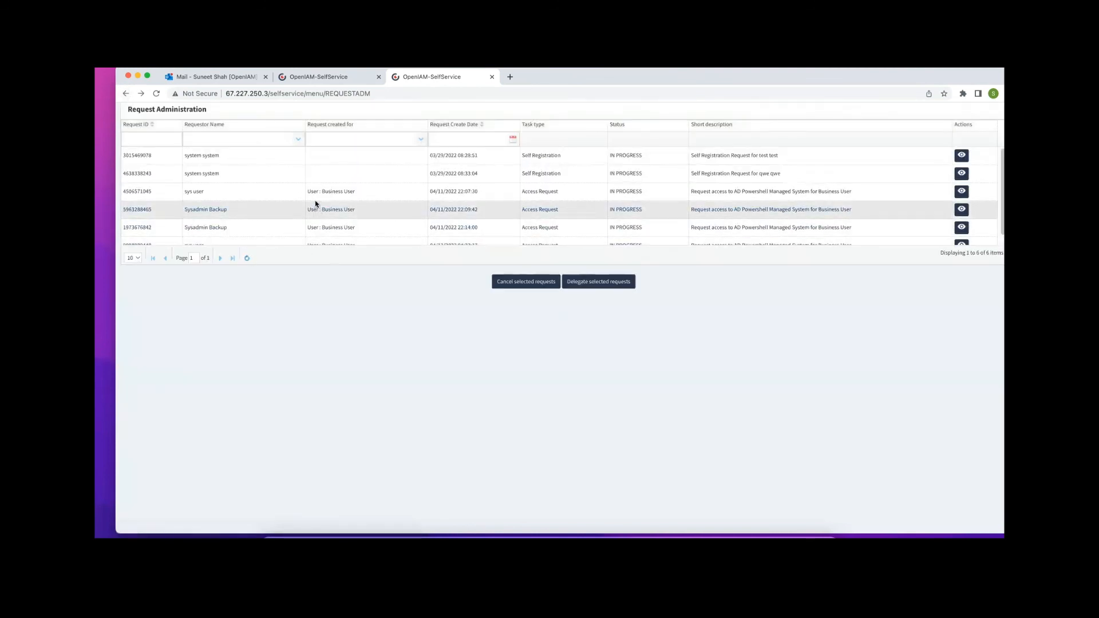
click(348, 195)
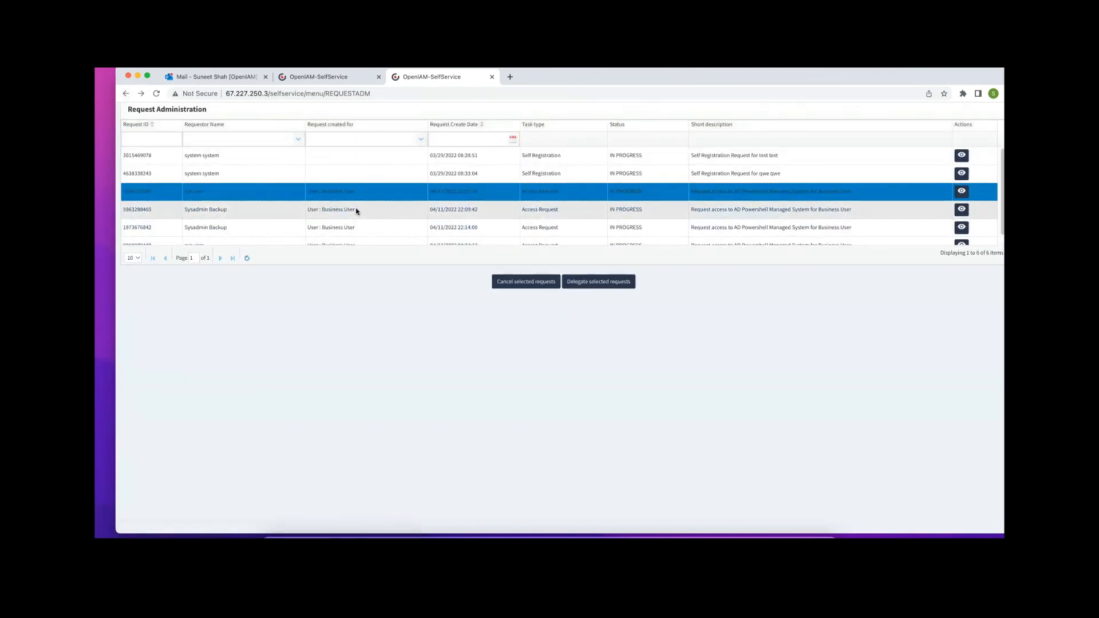
shift+click(344, 216)
shift+click(343, 227)
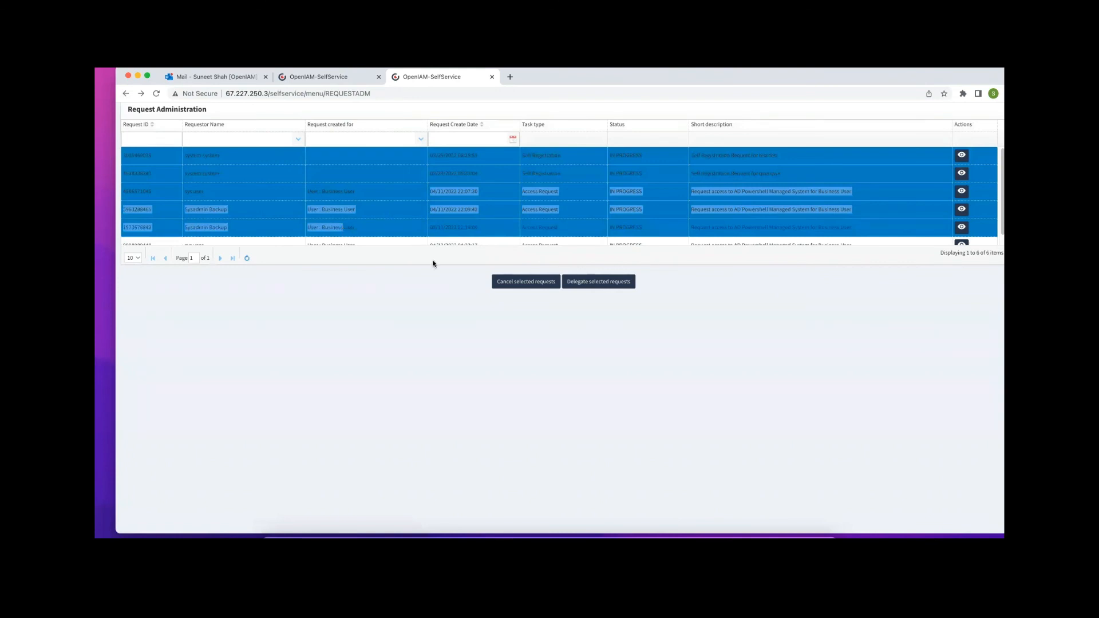